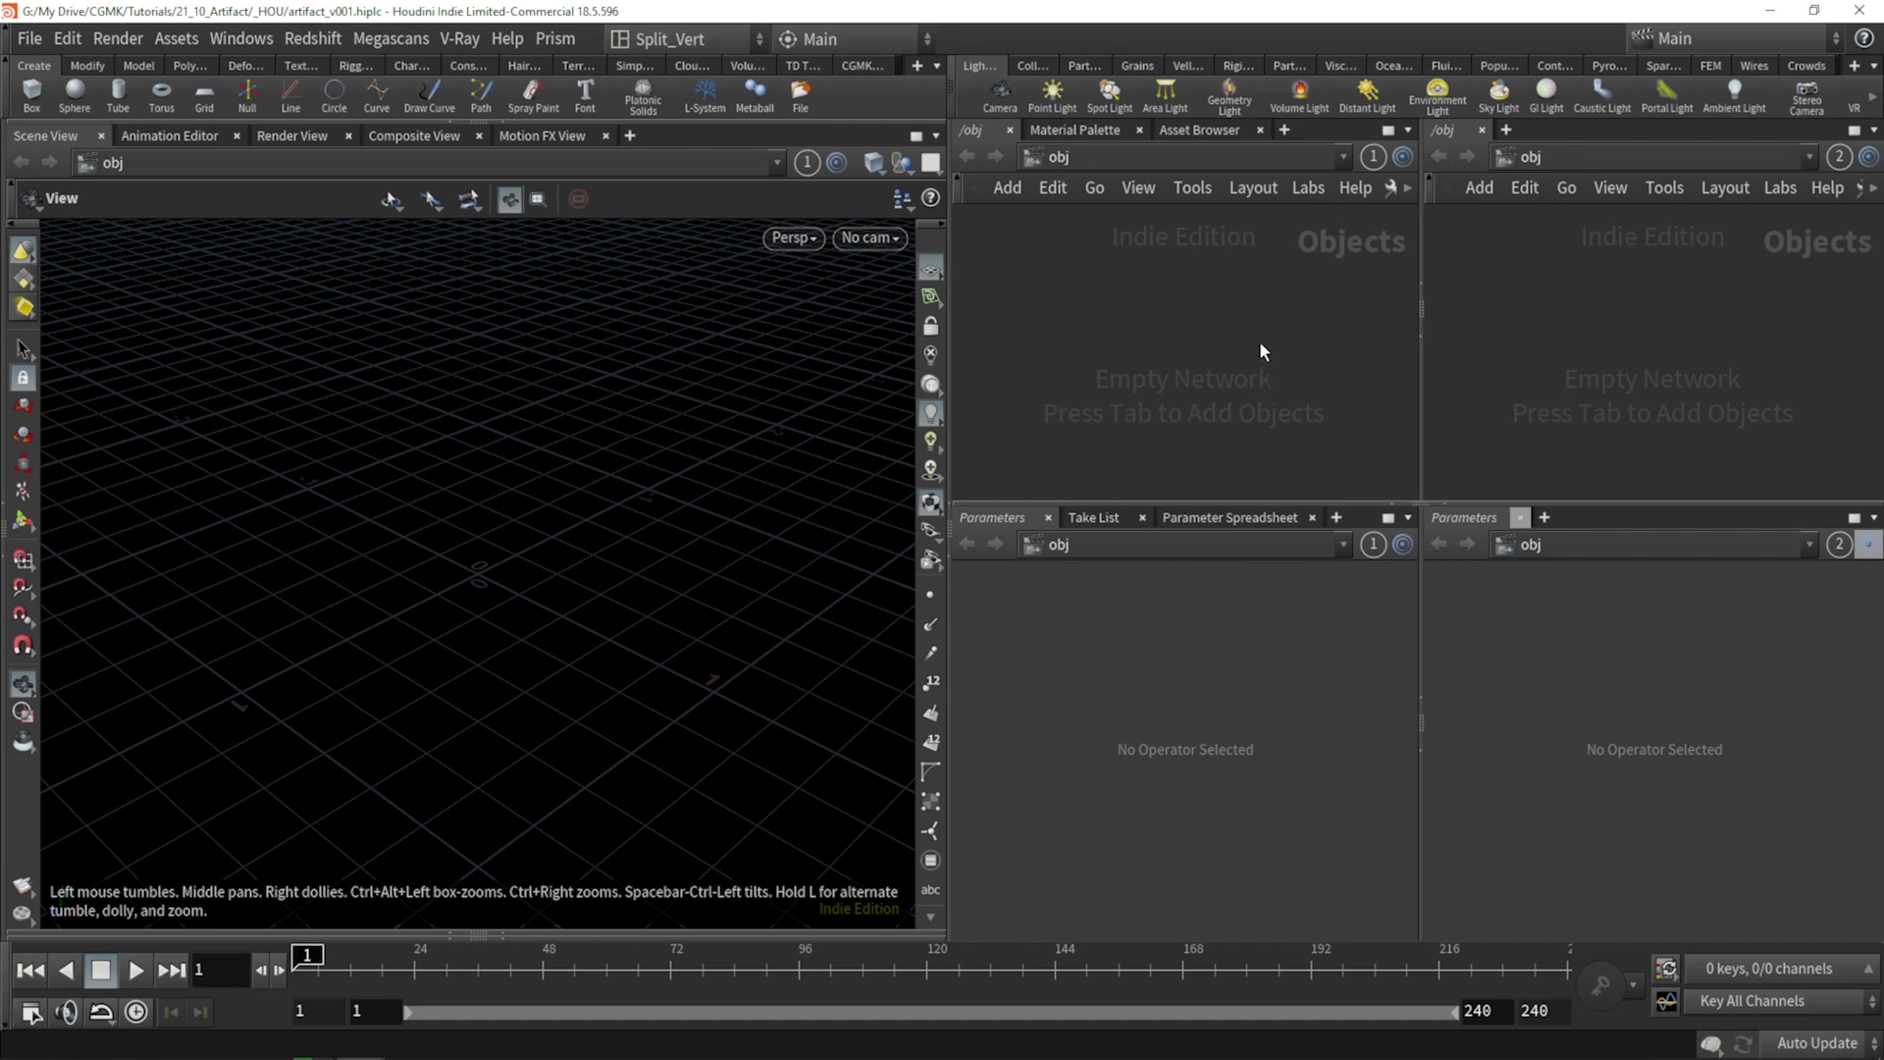
Switch to the Split_Horz desktop and create a new Geometry object.
click(692, 39)
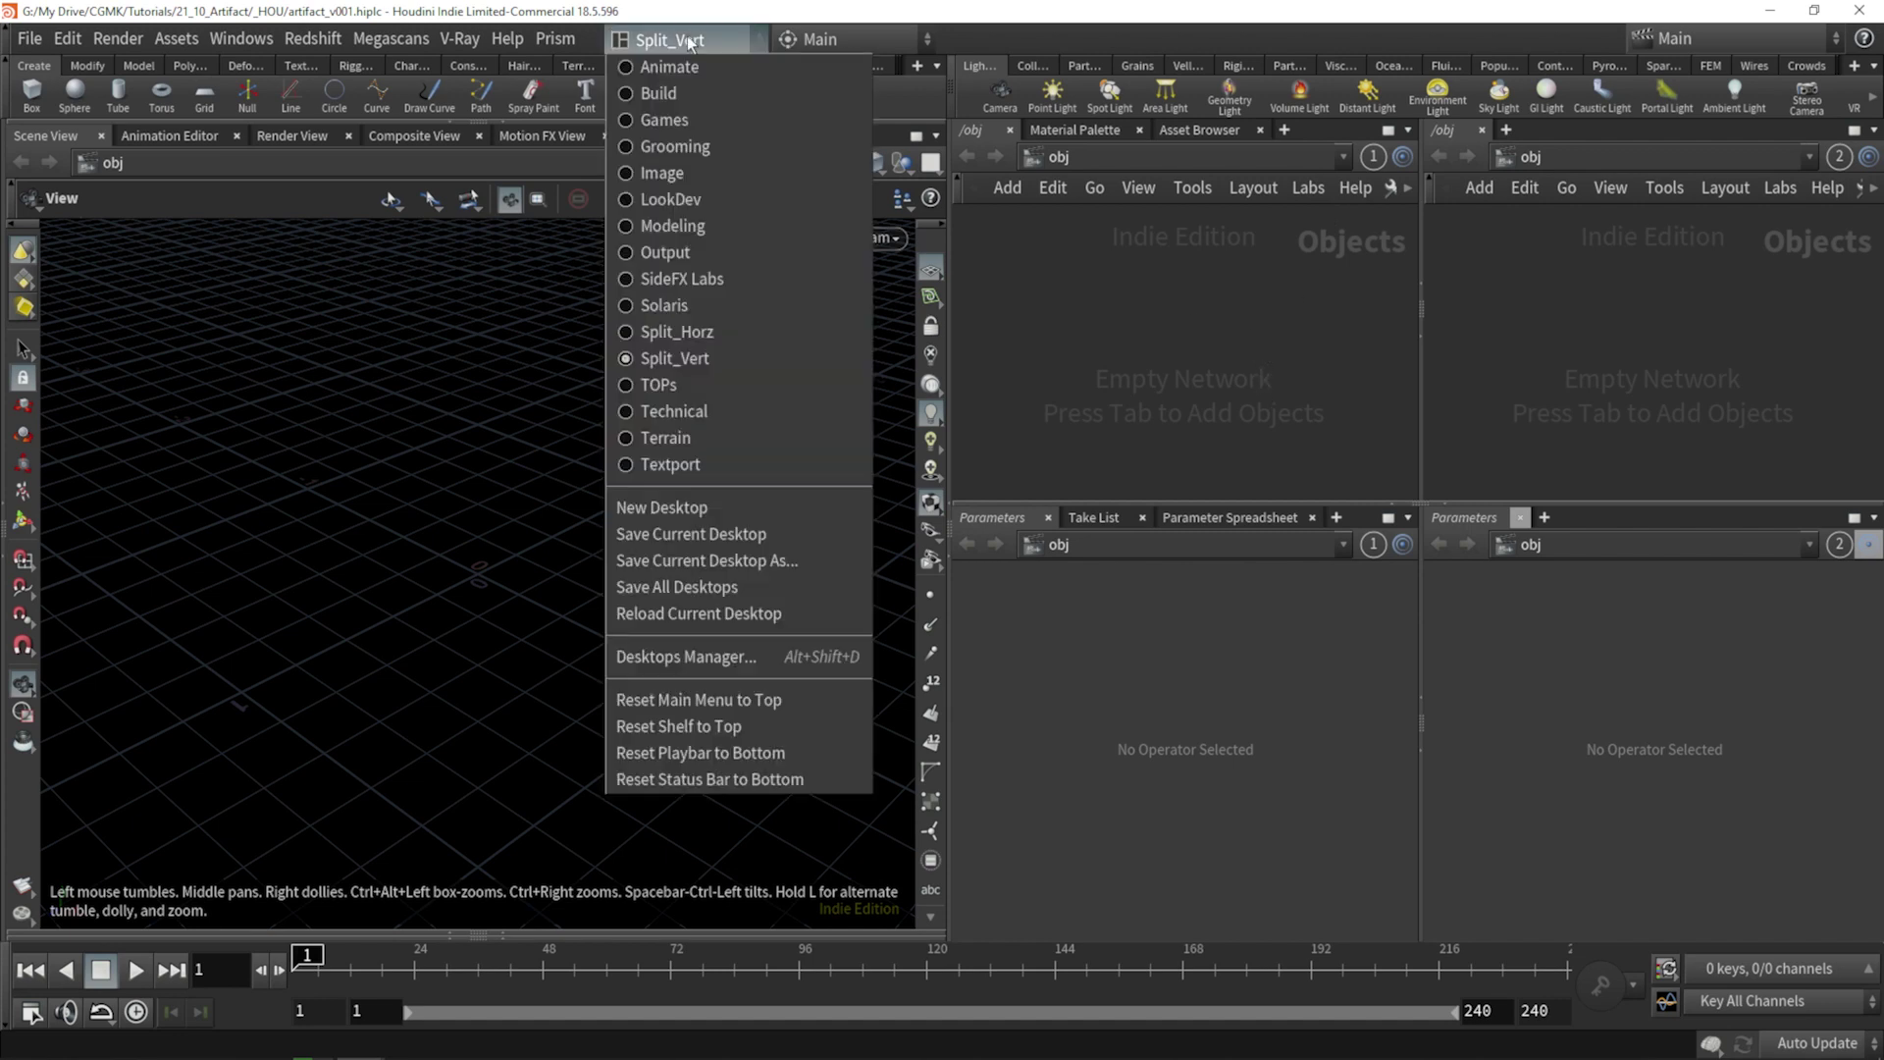
click(679, 330)
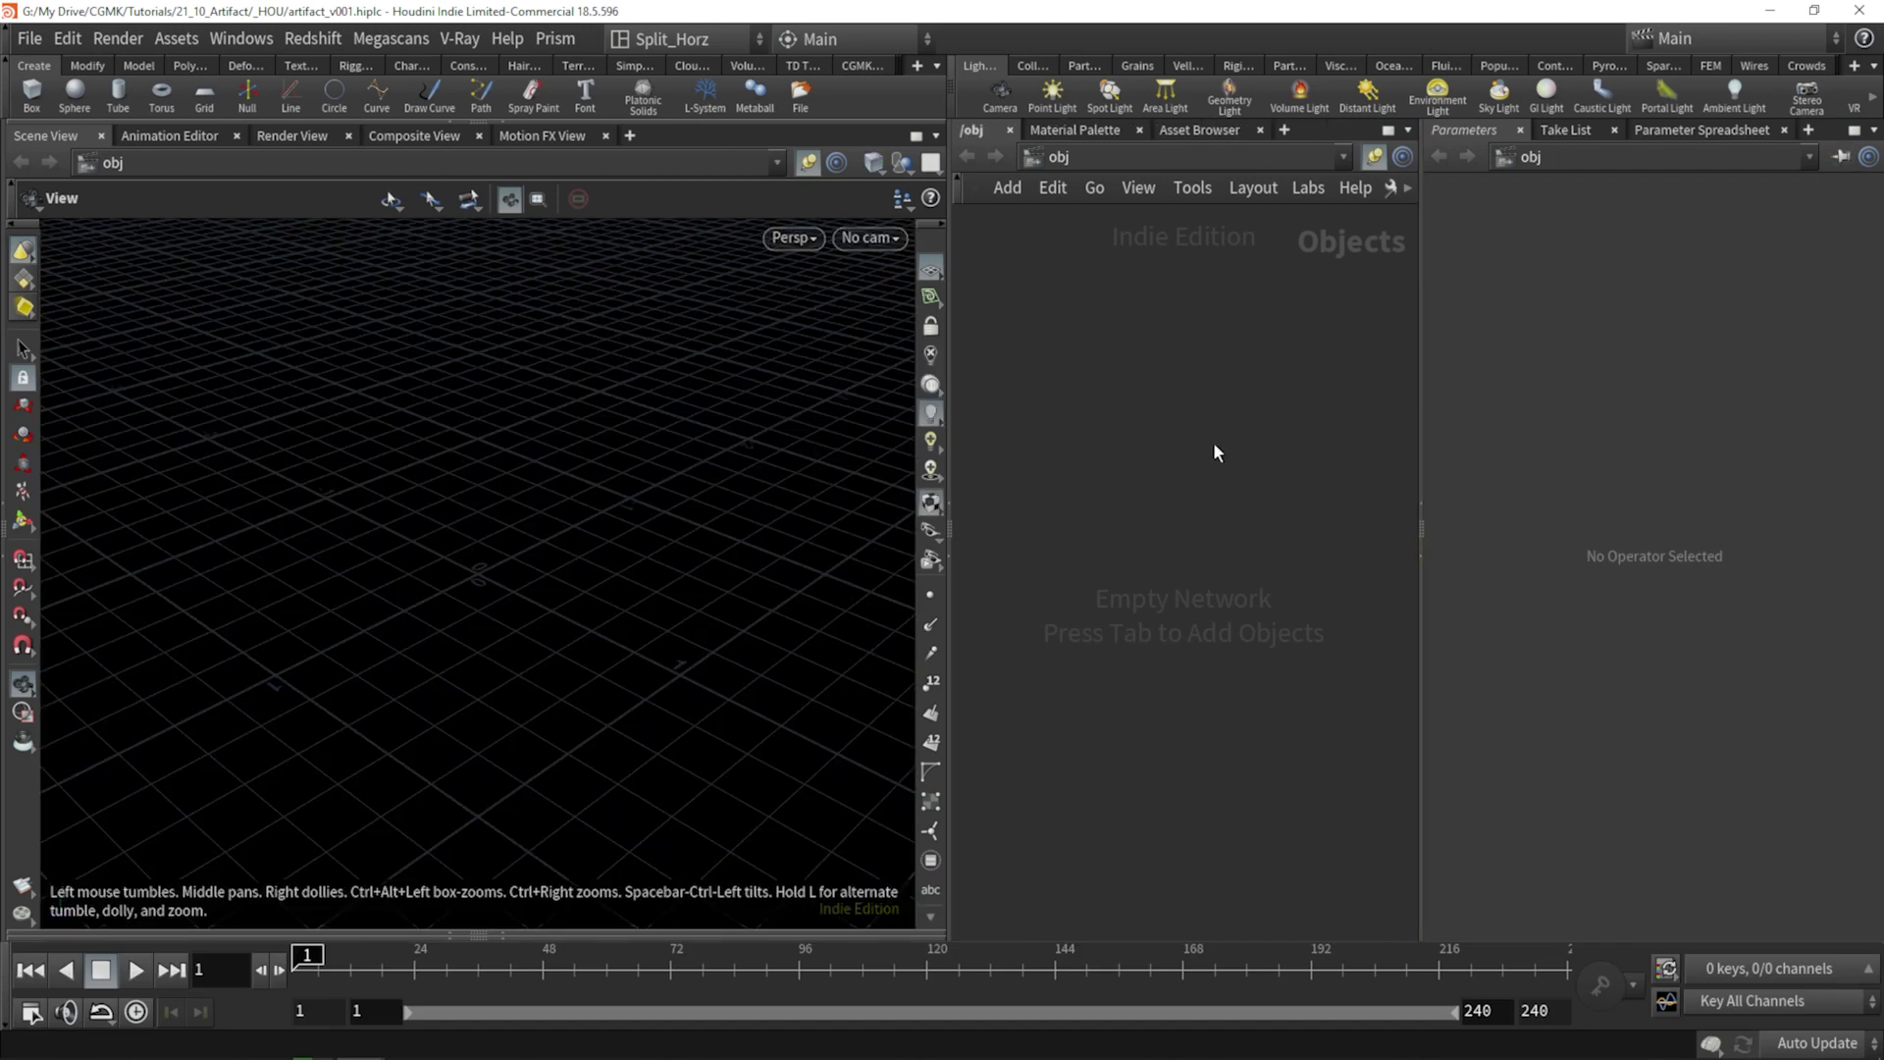
key(Tab)
text(geo)
key(Return)
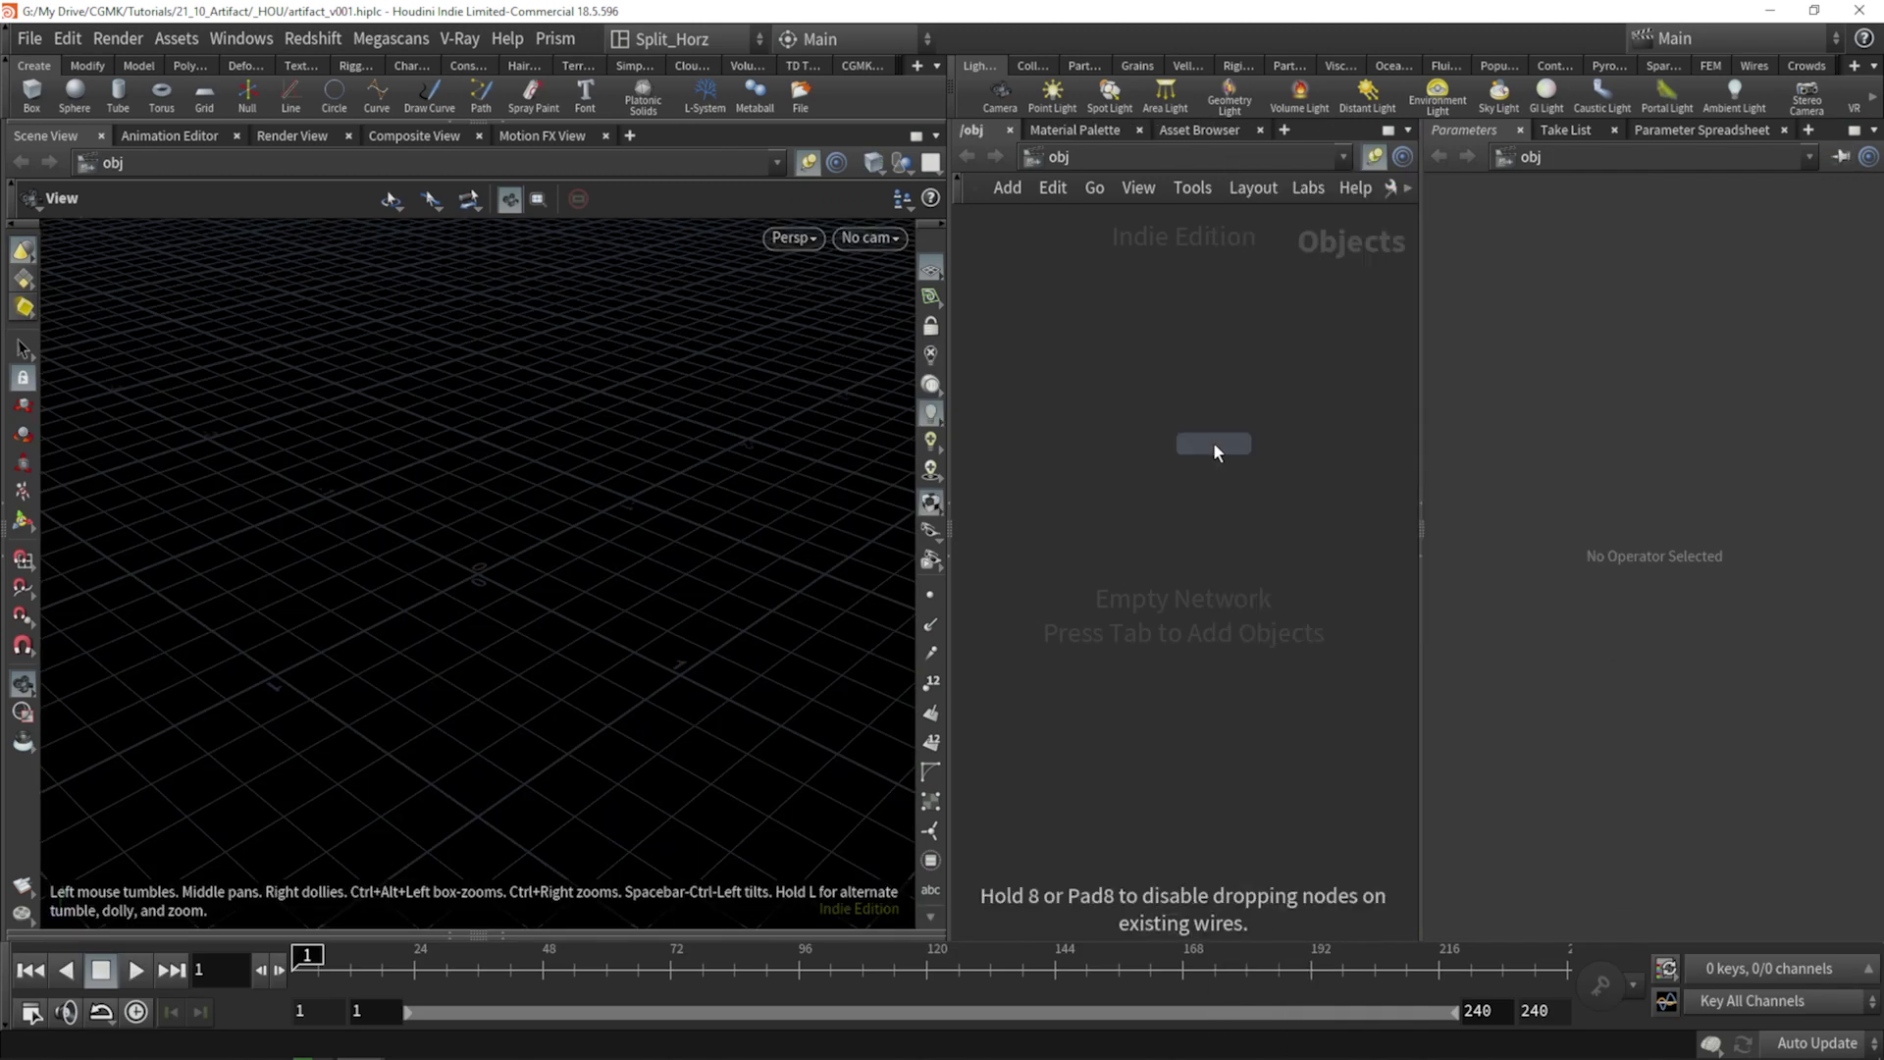
click(1214, 445)
key(Return)
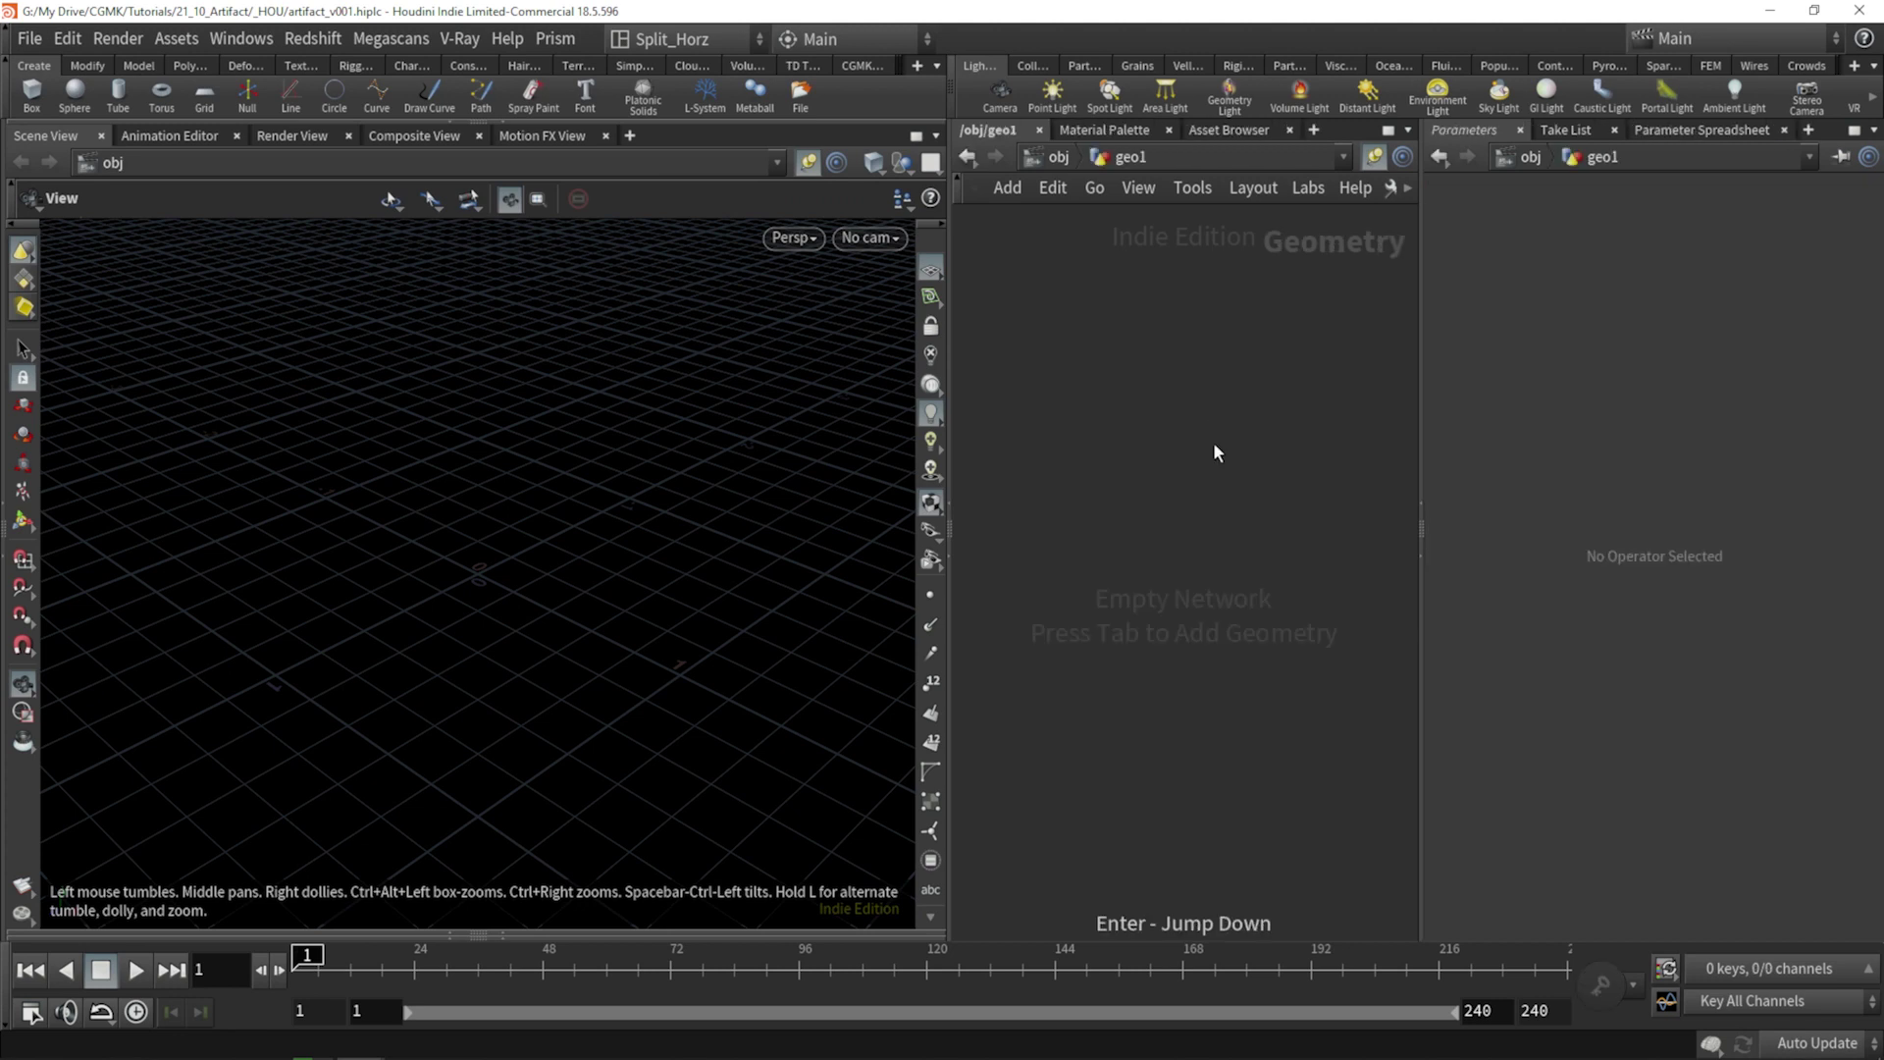
Rename the geo1 object to artifact_dev and dive inside it.
key(u)
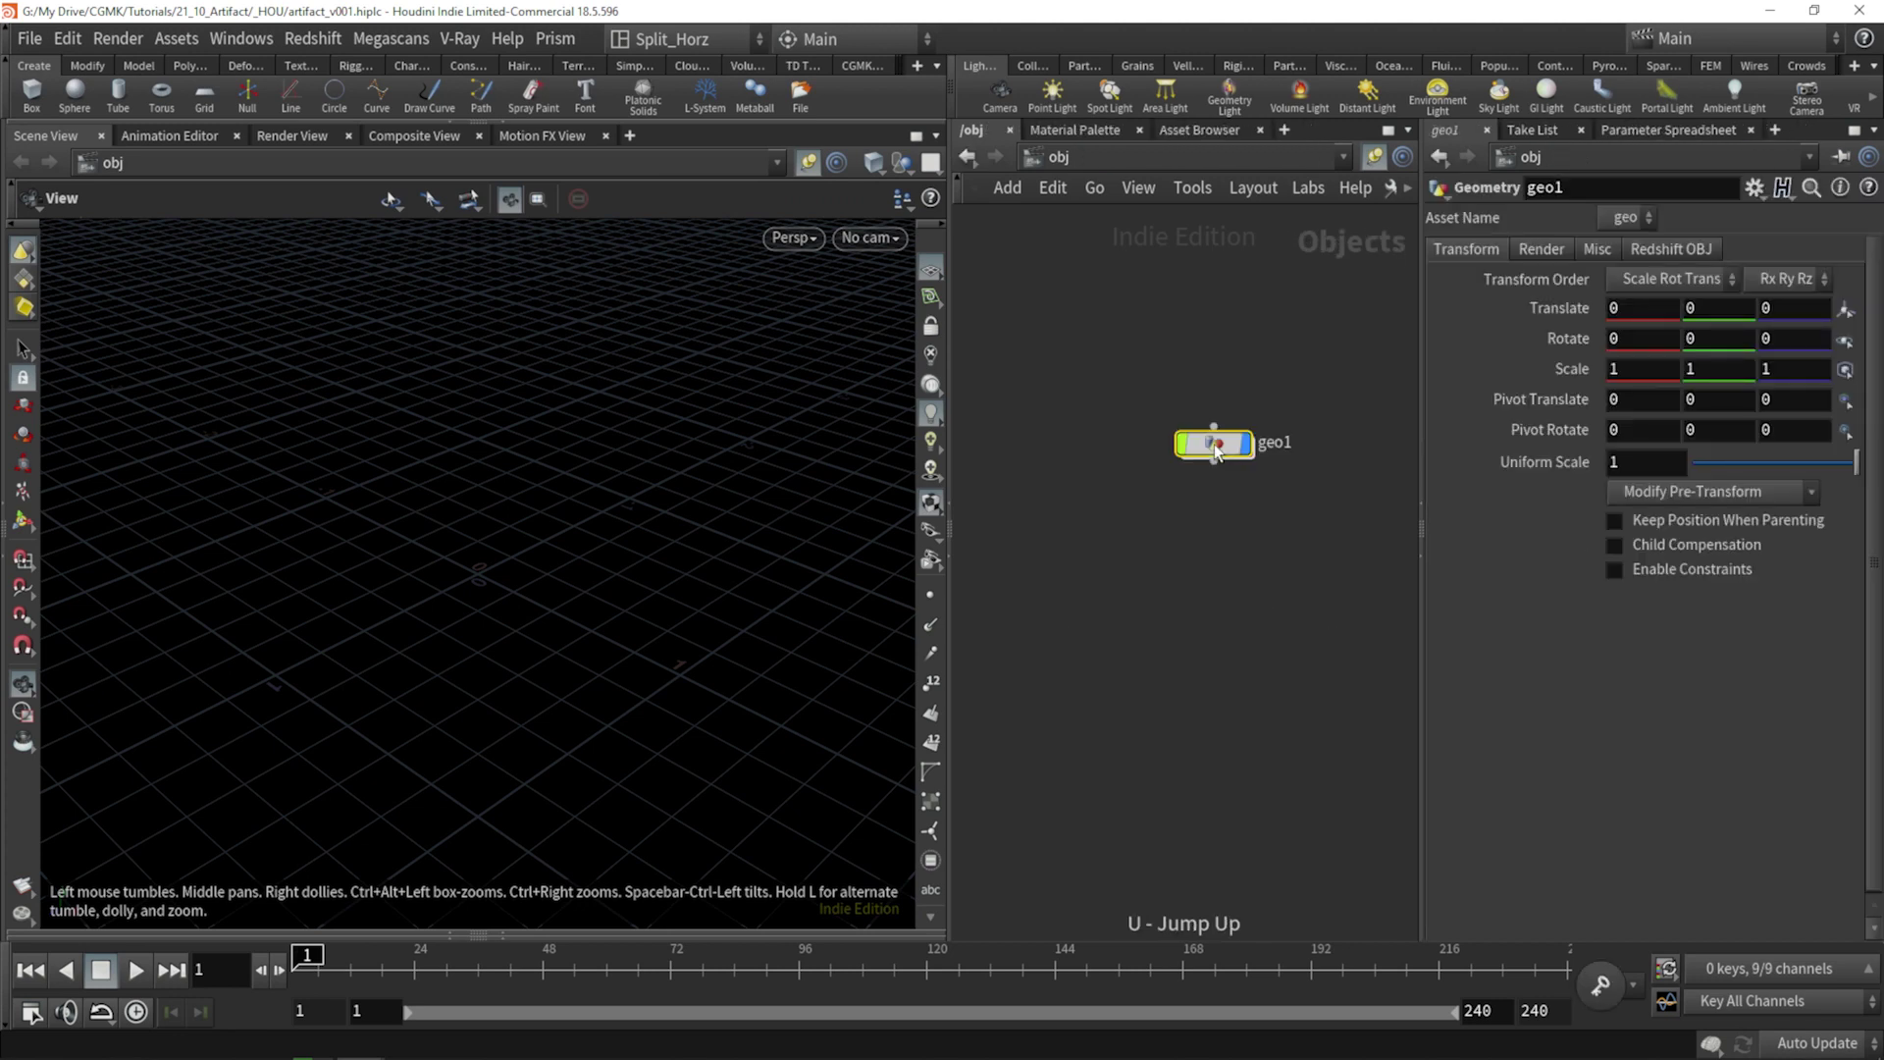
double_click(1297, 447)
text(artifact_)
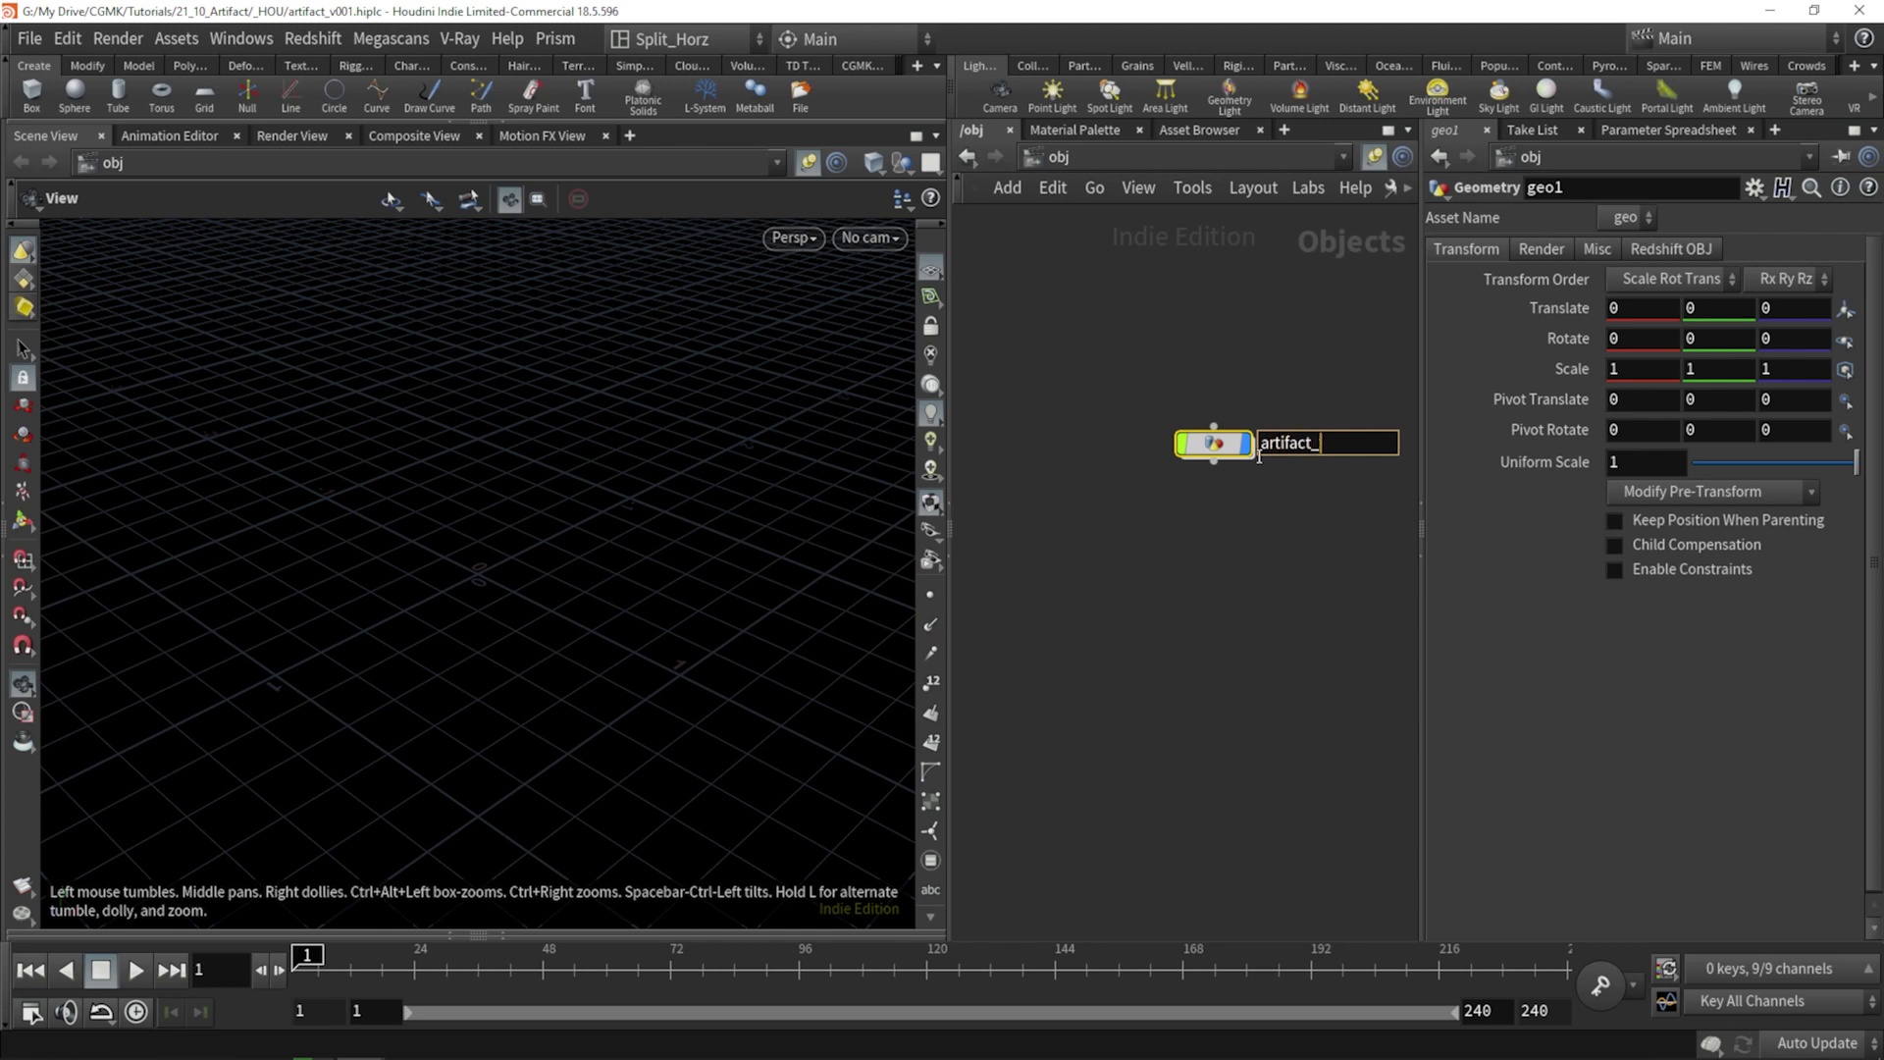
text(dev)
key(Return)
key(Return)
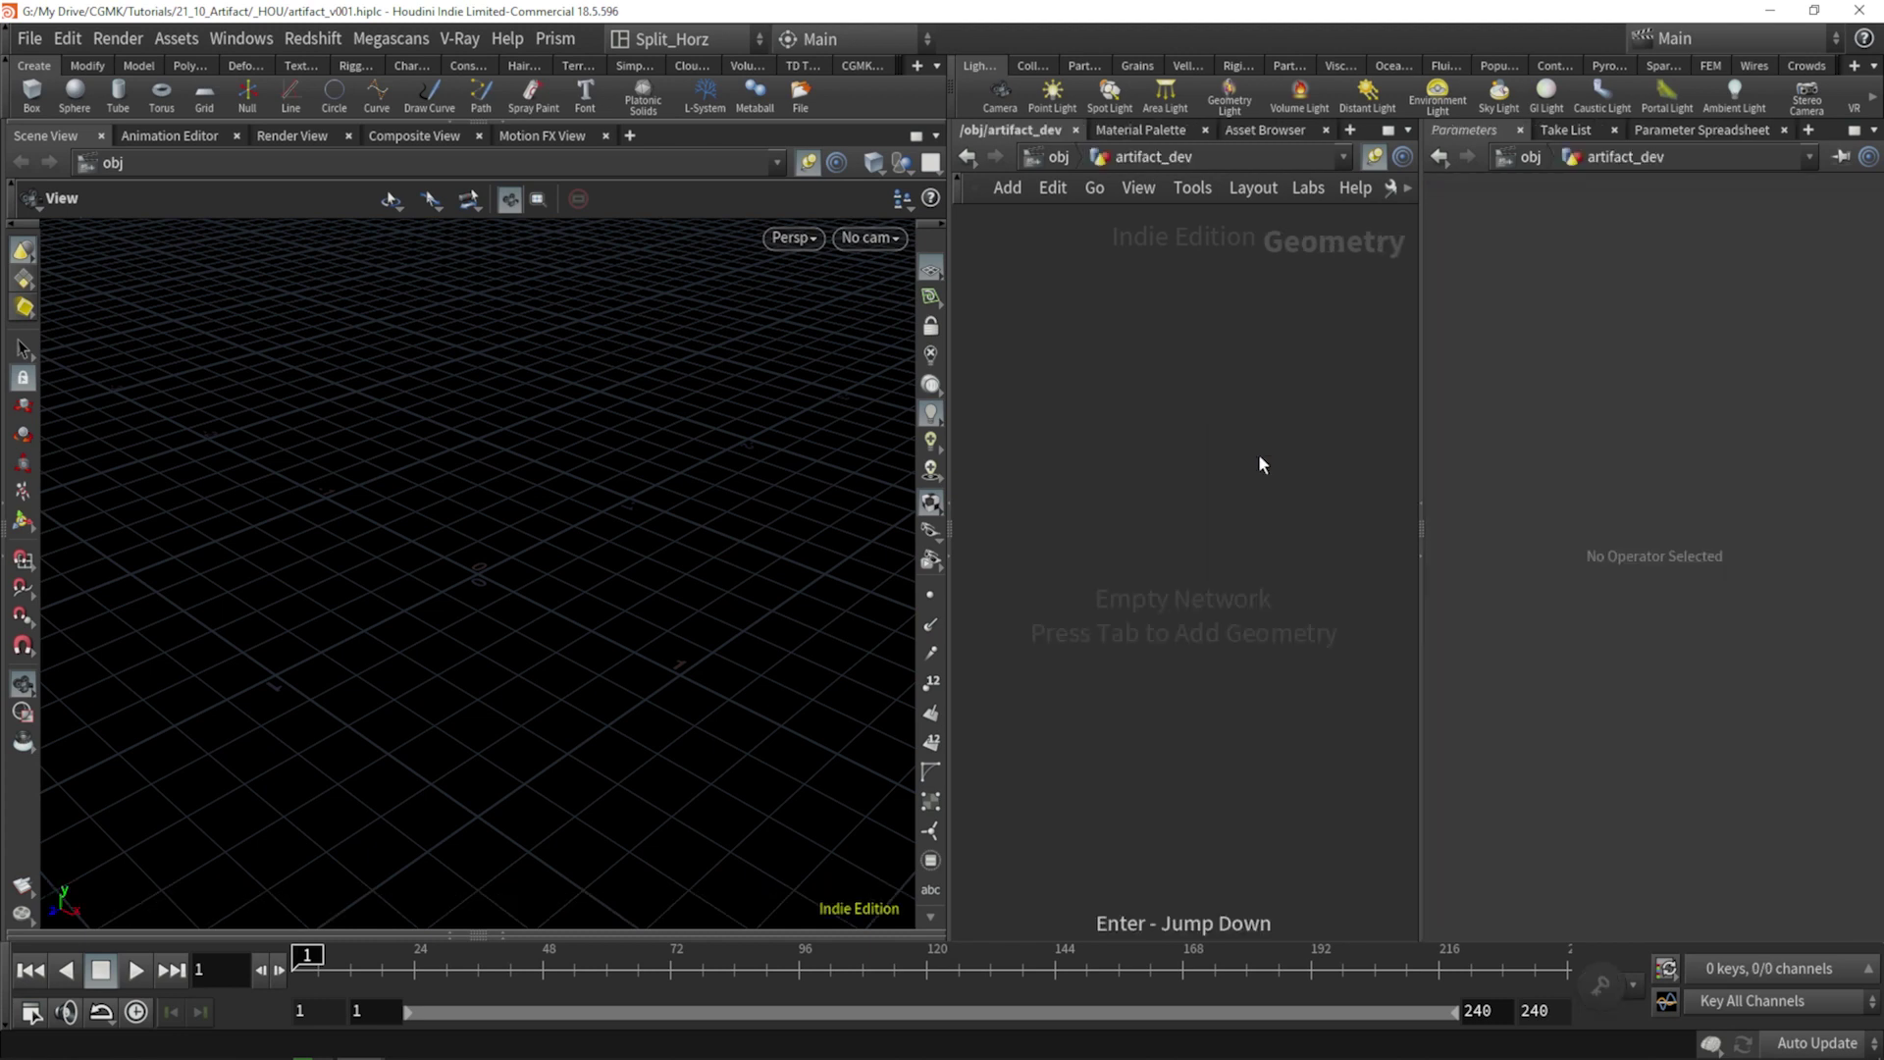
Add a Platonic Solids node and set its Solid Type to Soccer Ball.
key(Tab)
text(plat)
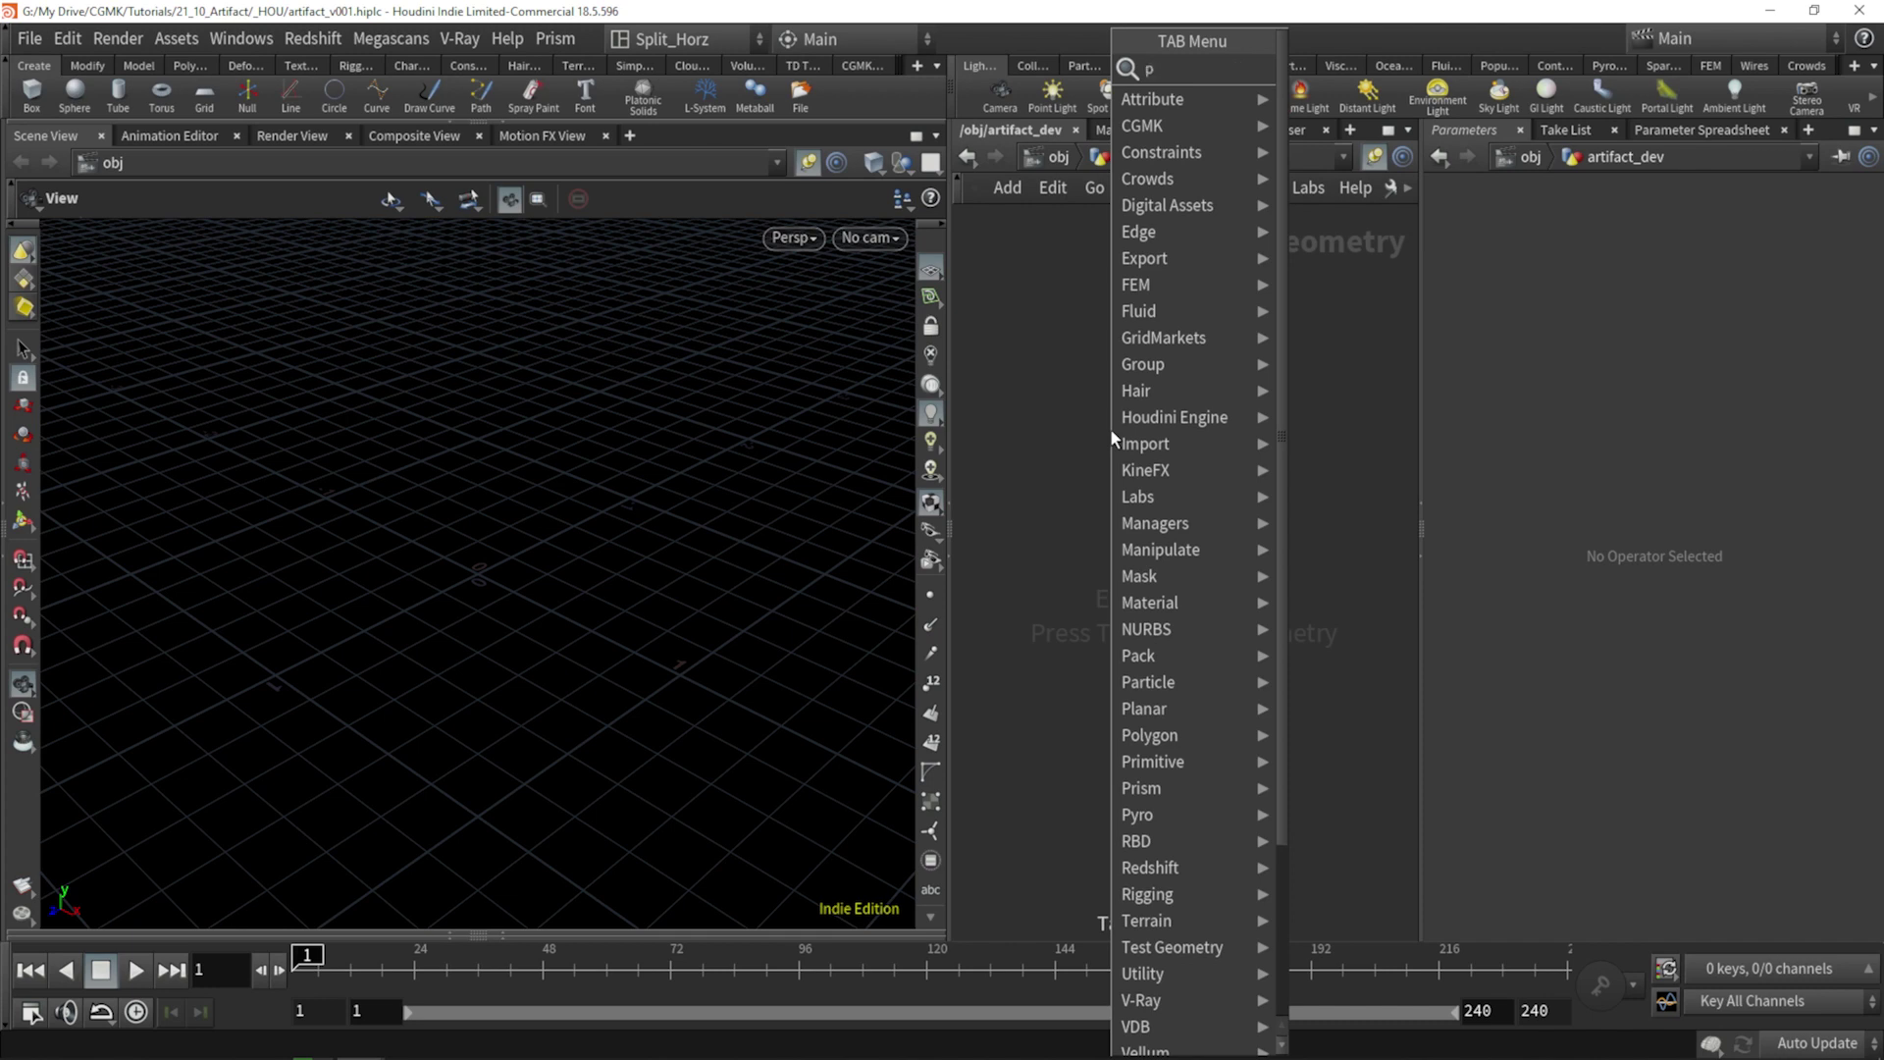
key(Return)
click(1114, 437)
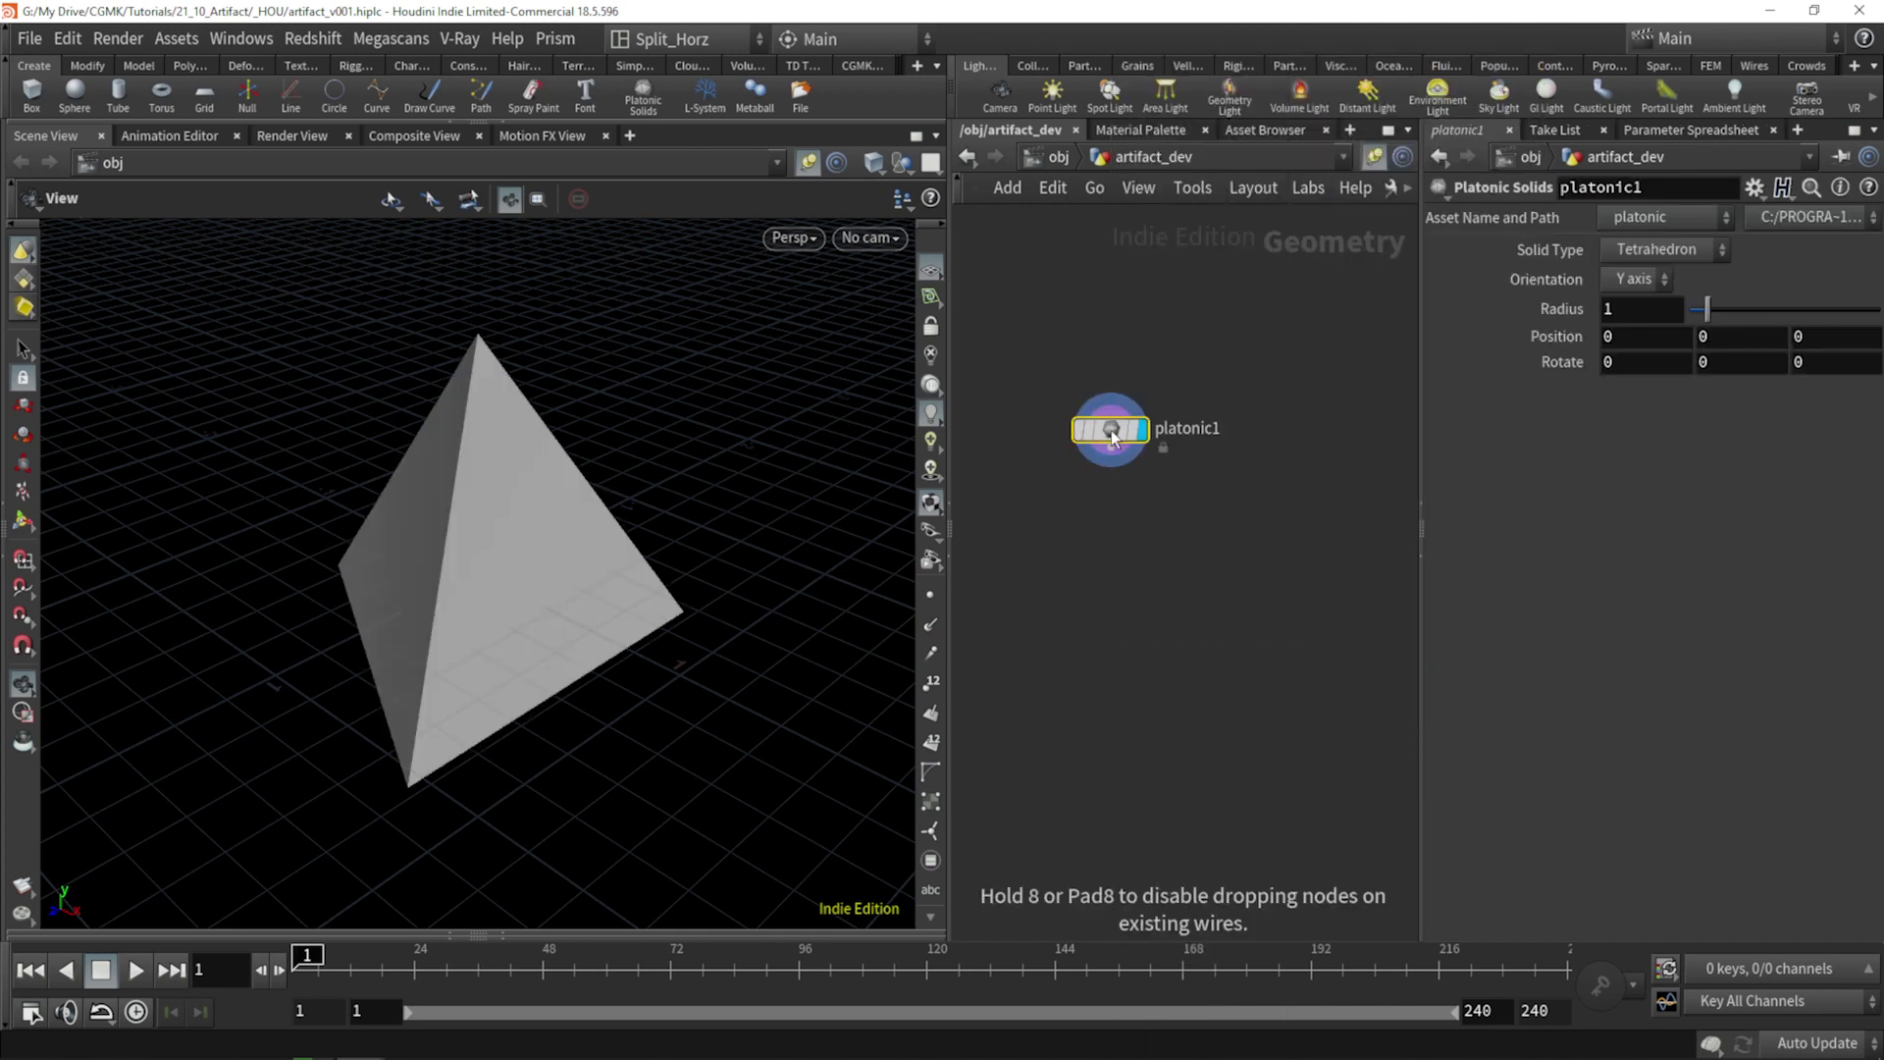
click(1665, 249)
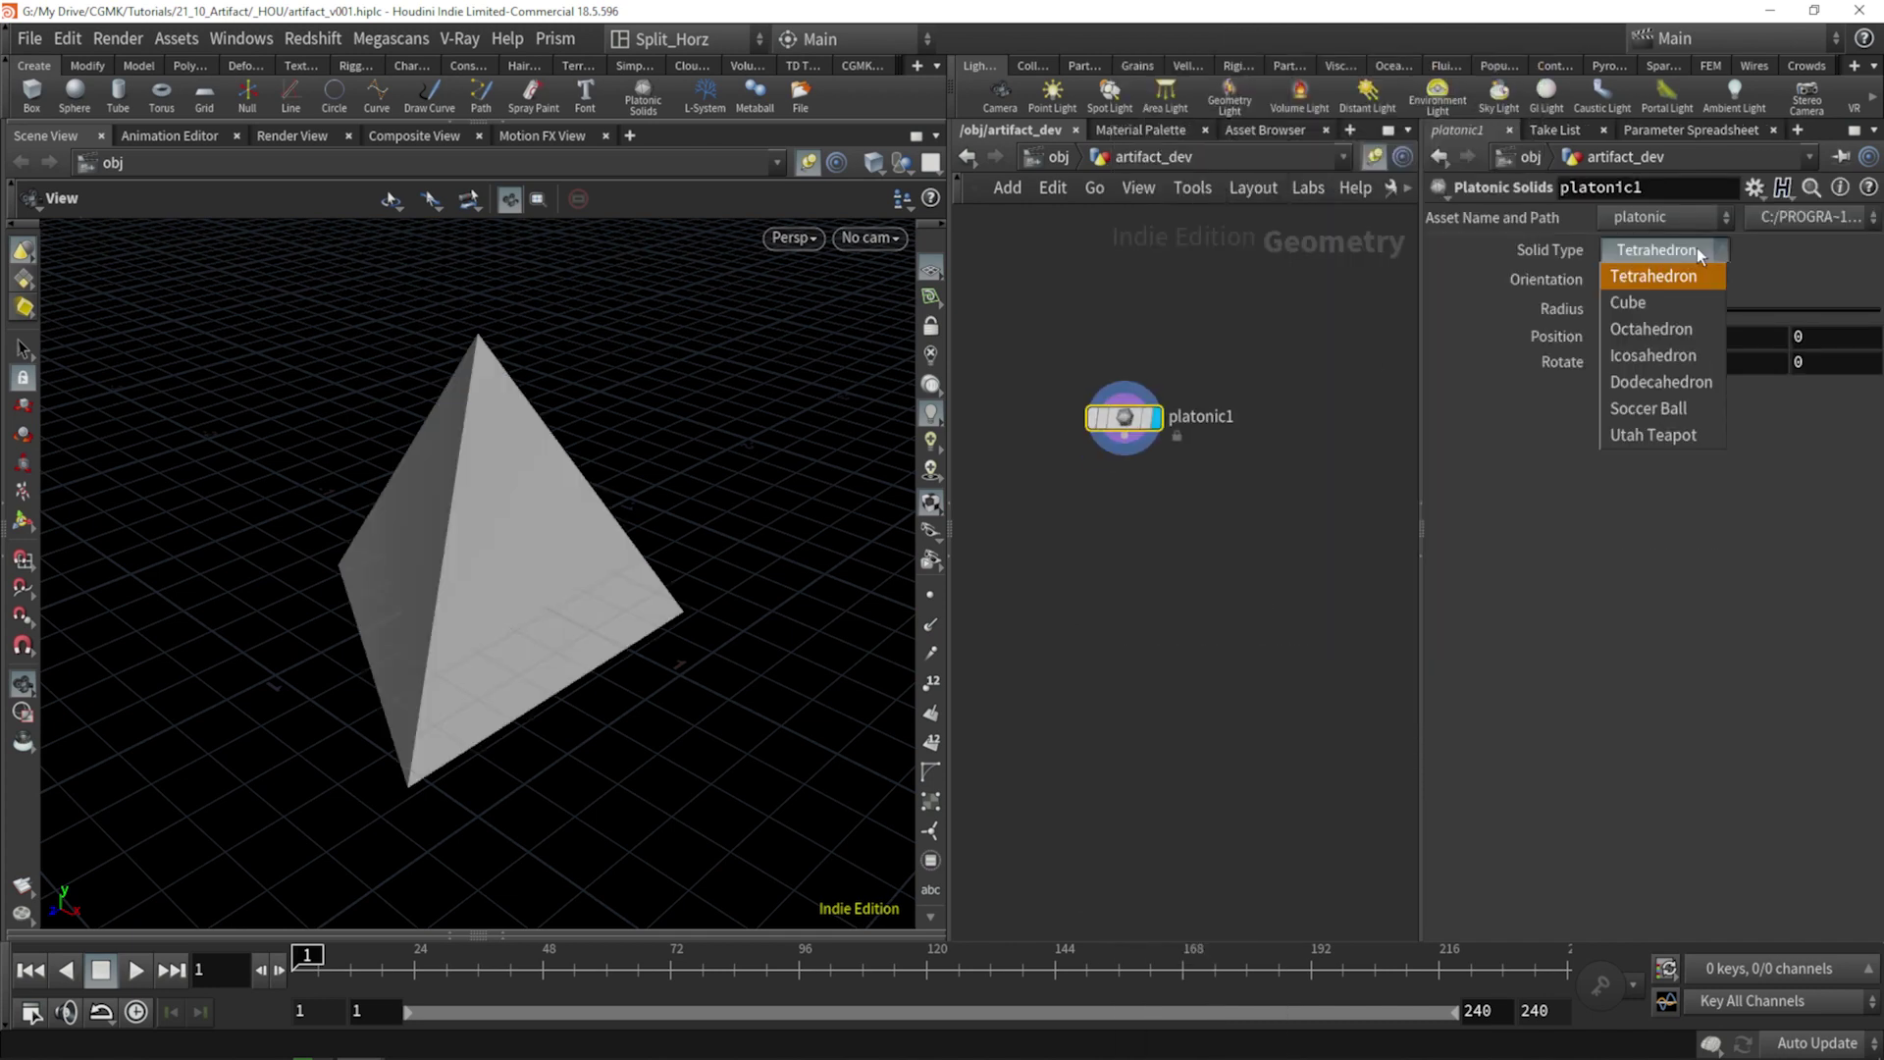
click(1649, 409)
drag(1125, 419, 1150, 407)
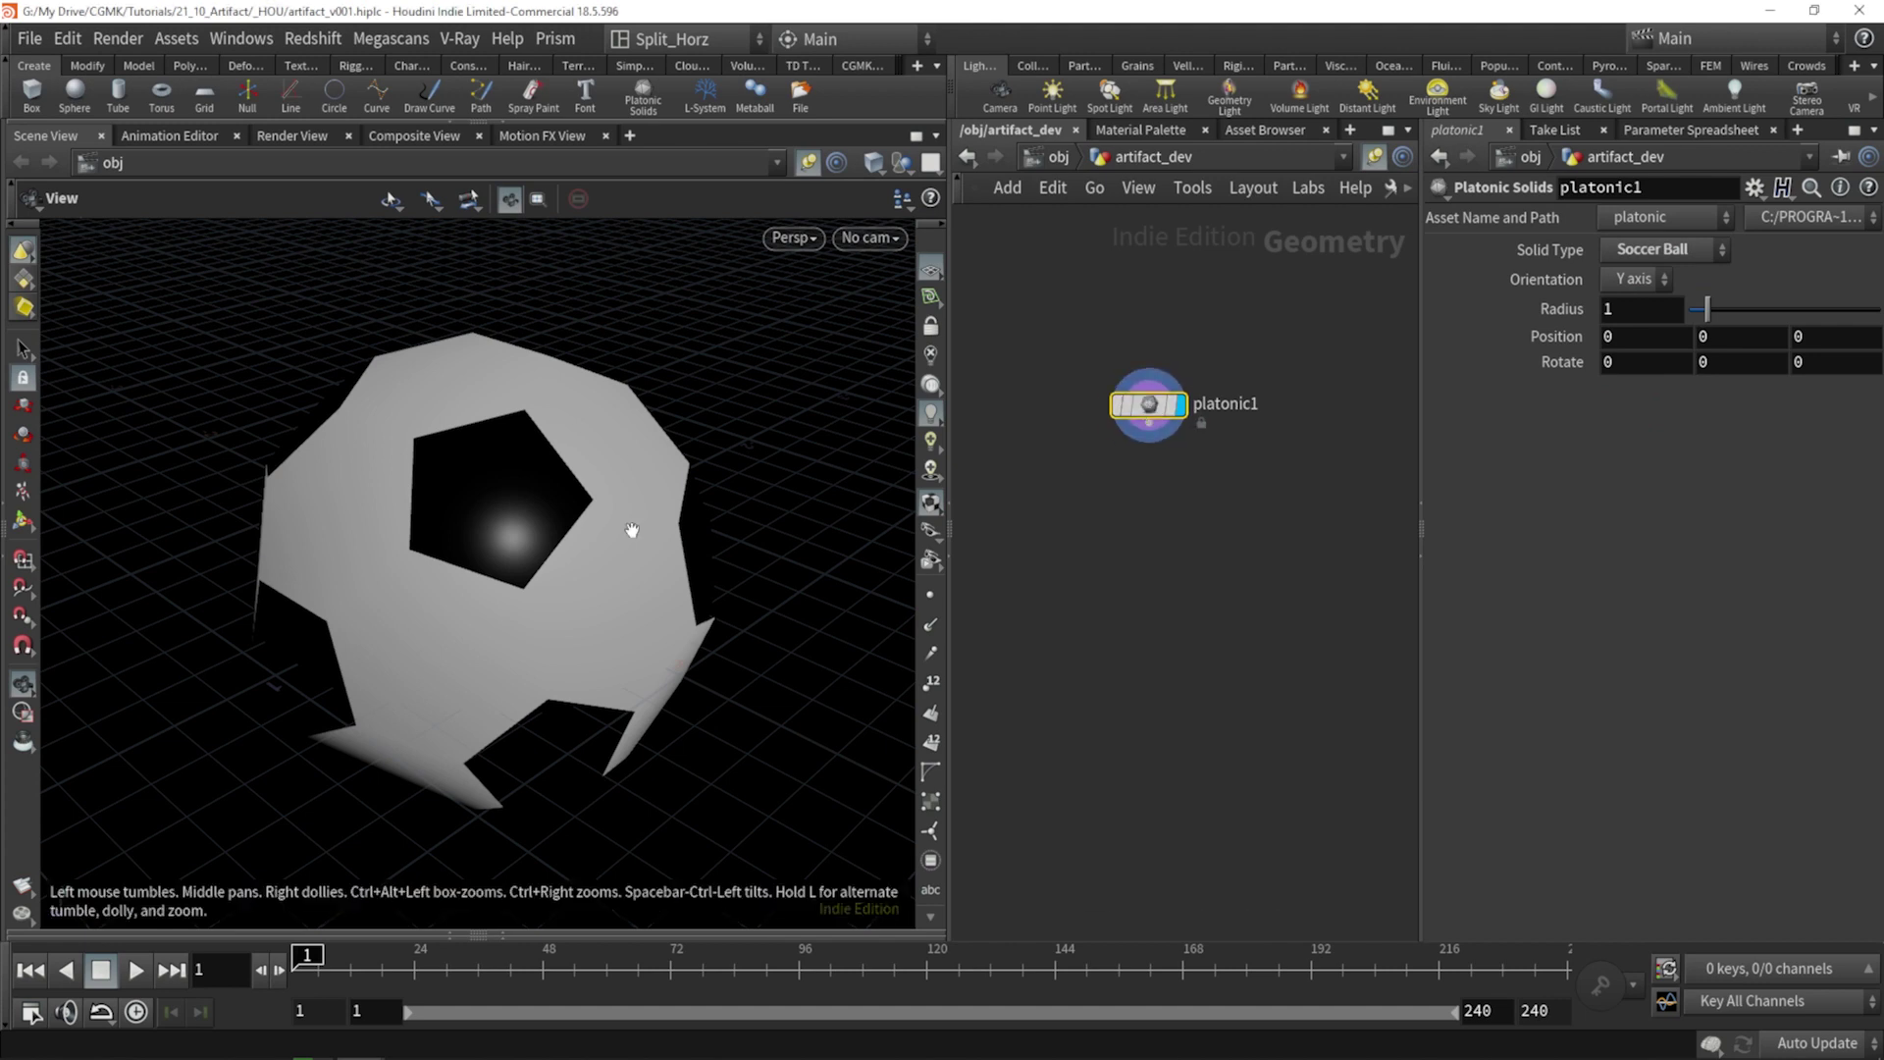
Show edges over the shaded ball and hide the viewport ground grid.
key(w)
mouse_move(425, 514)
mouse_down()
mouse_move(399, 530)
mouse_move(587, 500)
mouse_move(521, 497)
mouse_move(514, 530)
mouse_move(485, 537)
mouse_up()
click(930, 273)
mouse_move(1150, 412)
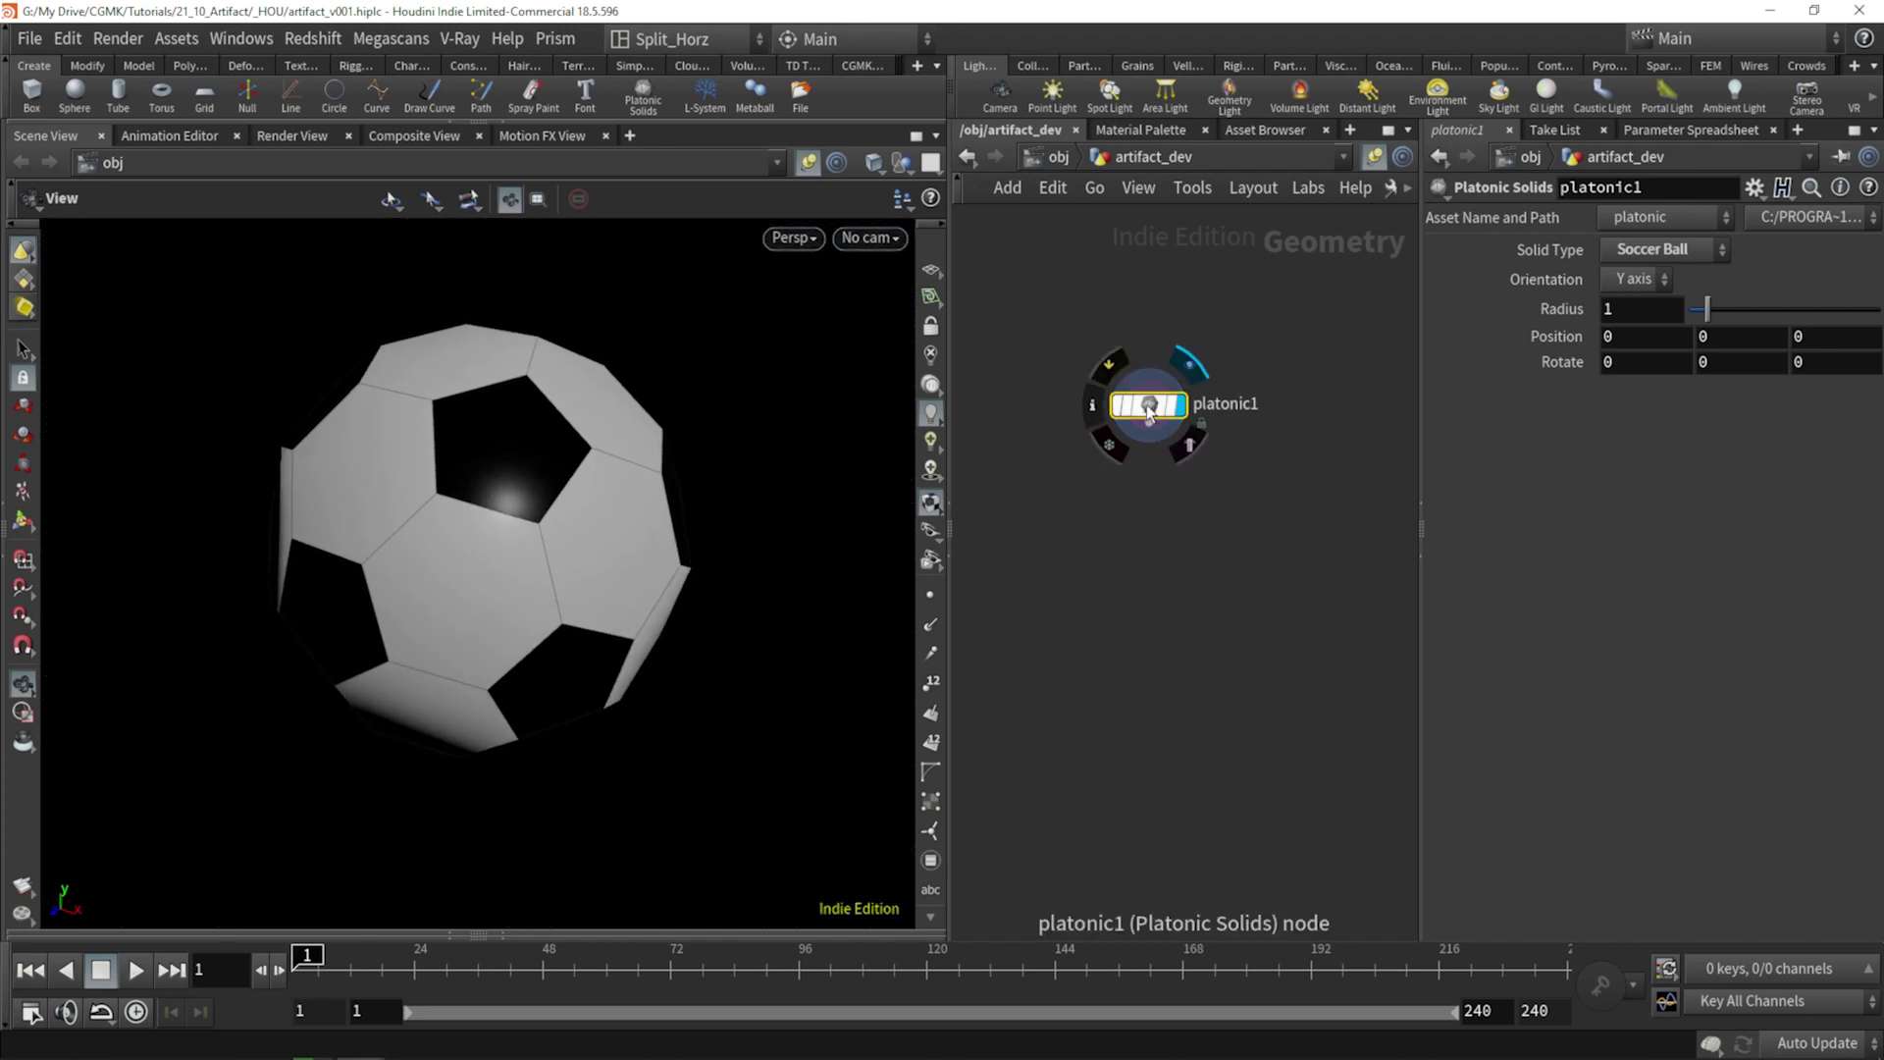
drag(1150, 412, 1168, 388)
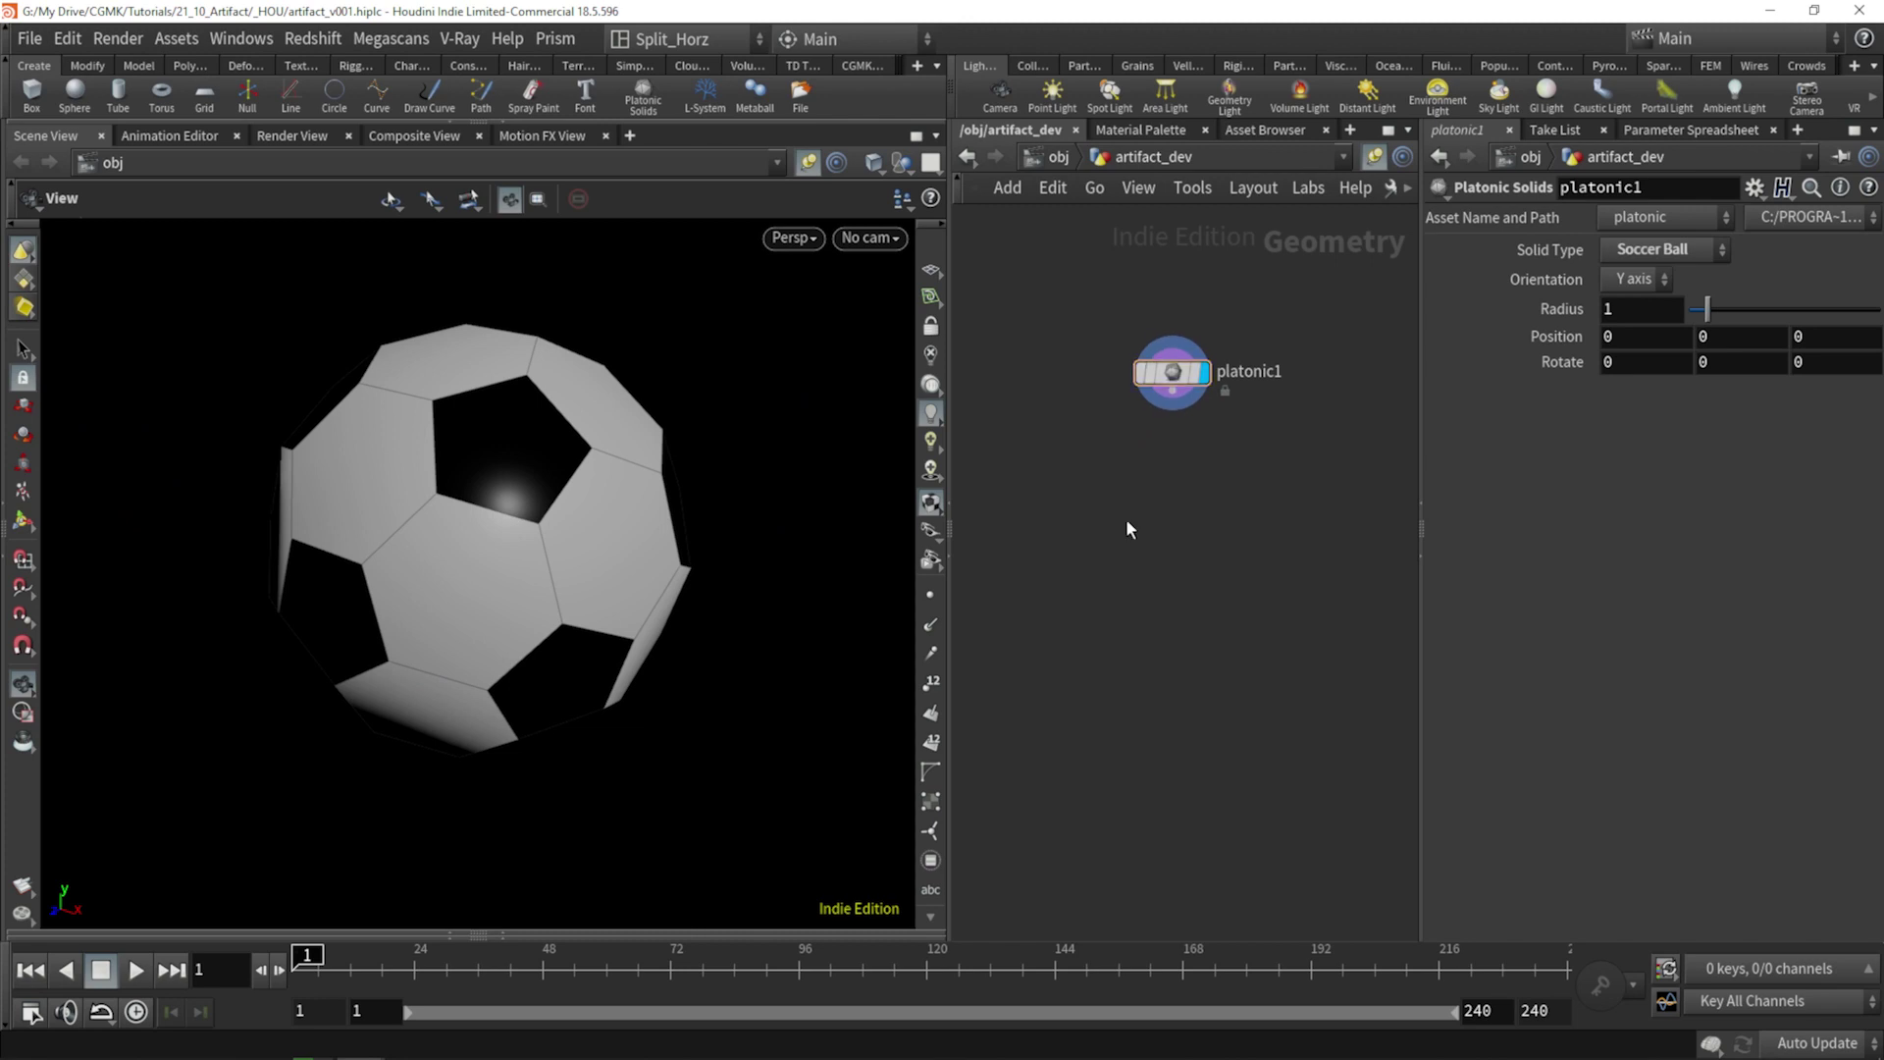
Add an Attribute Delete node under platonic1, wired from its output.
key(Tab)
text(attr)
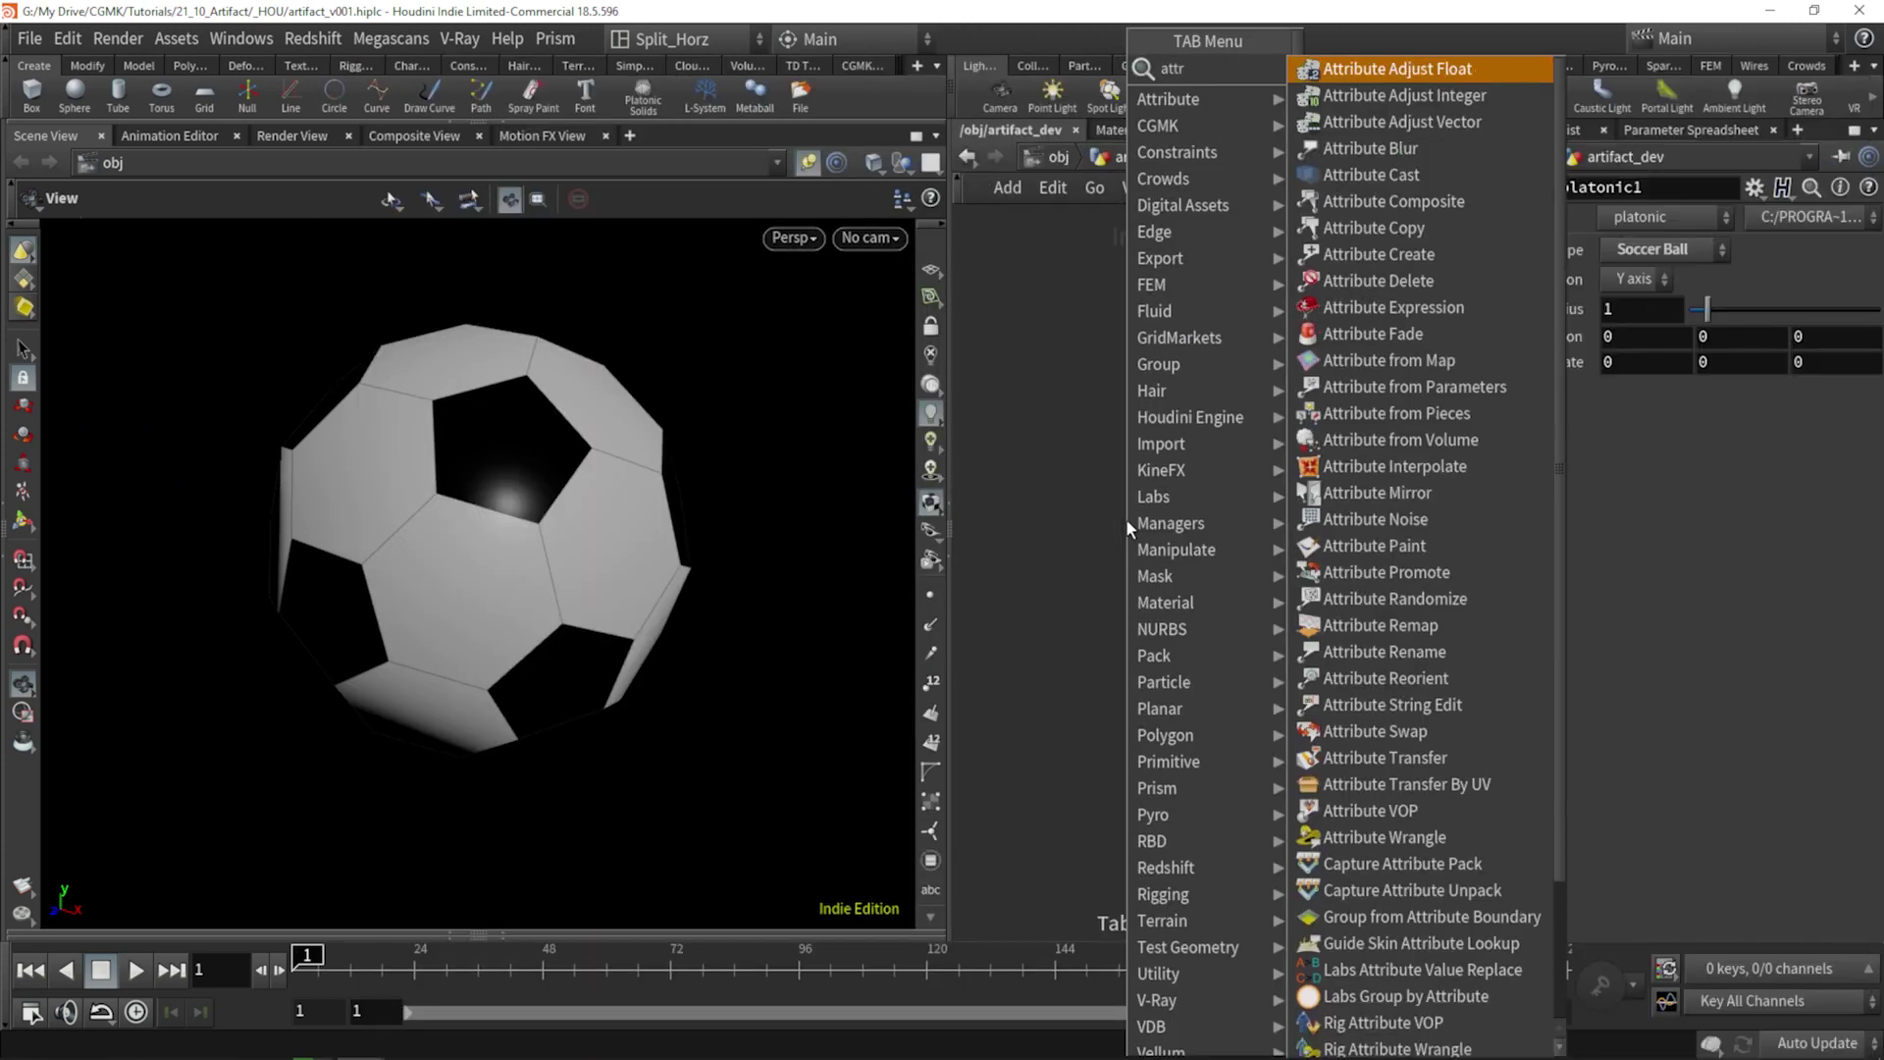
text( del)
key(Return)
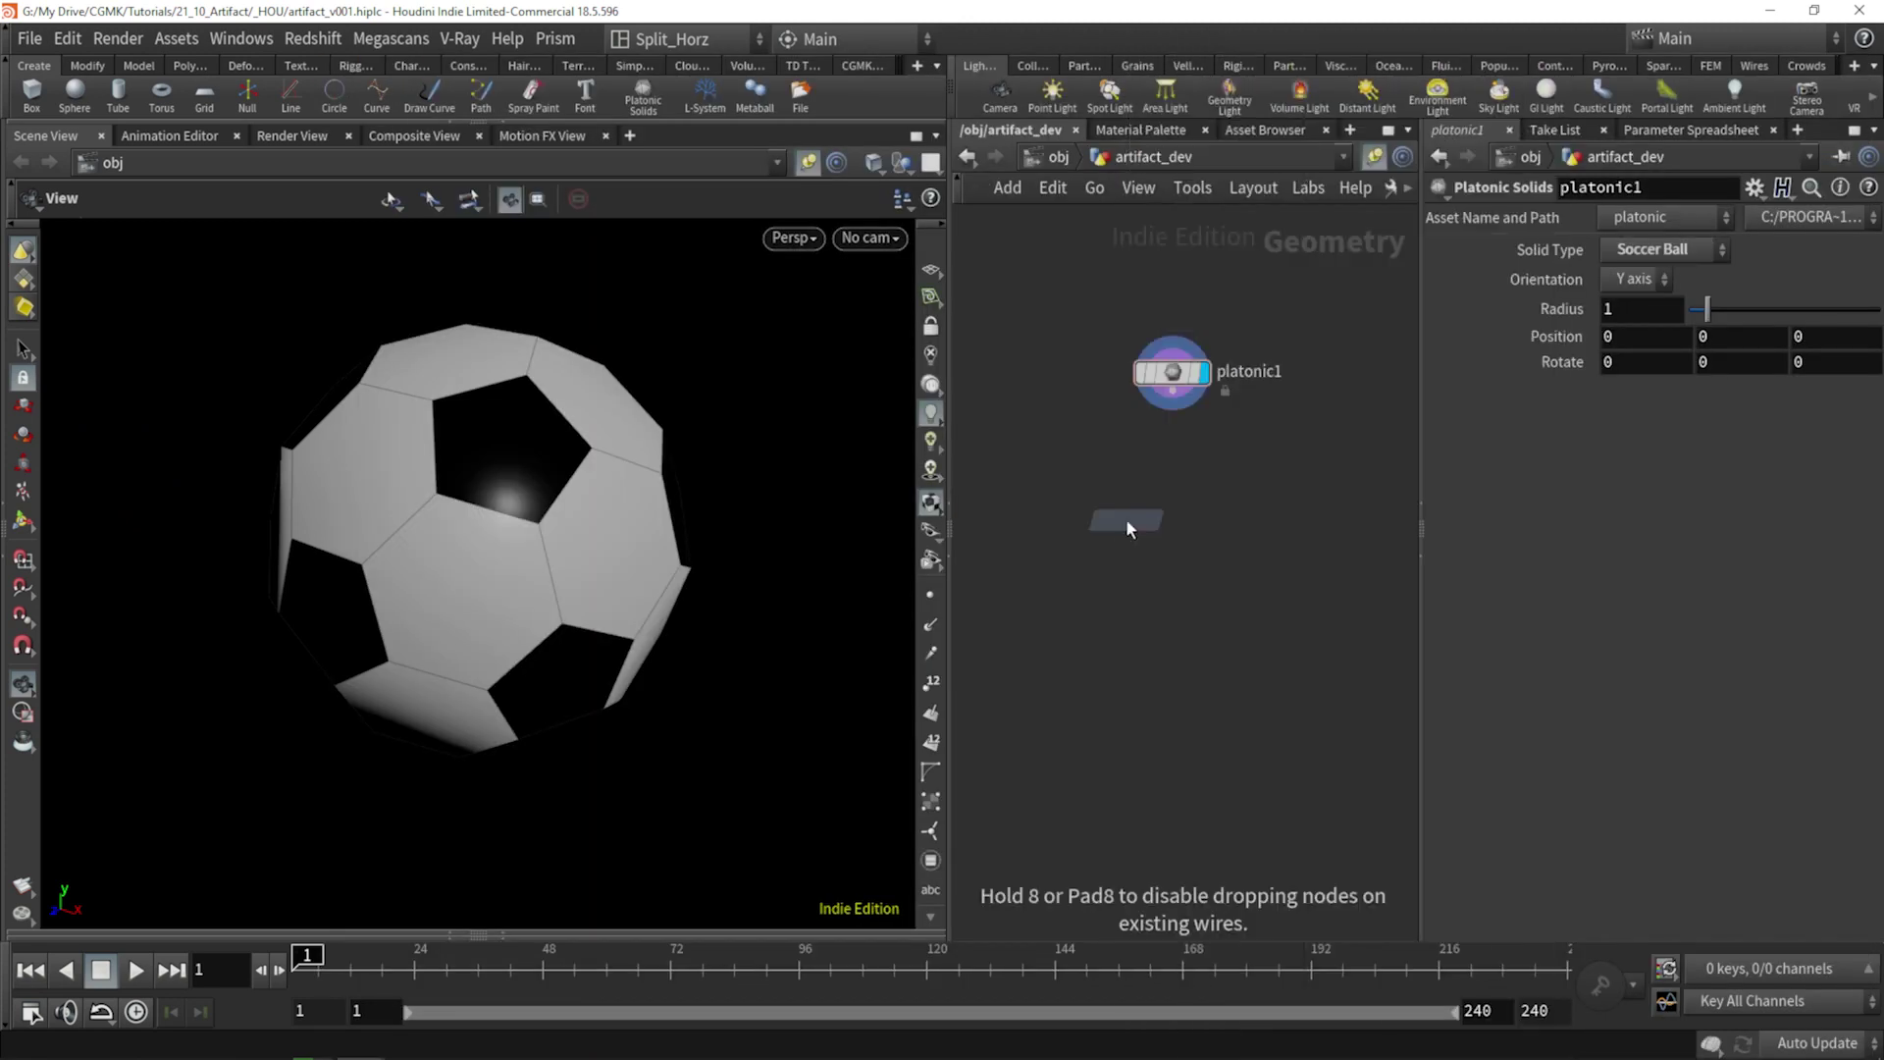
click(1128, 525)
drag(1110, 503, 1172, 408)
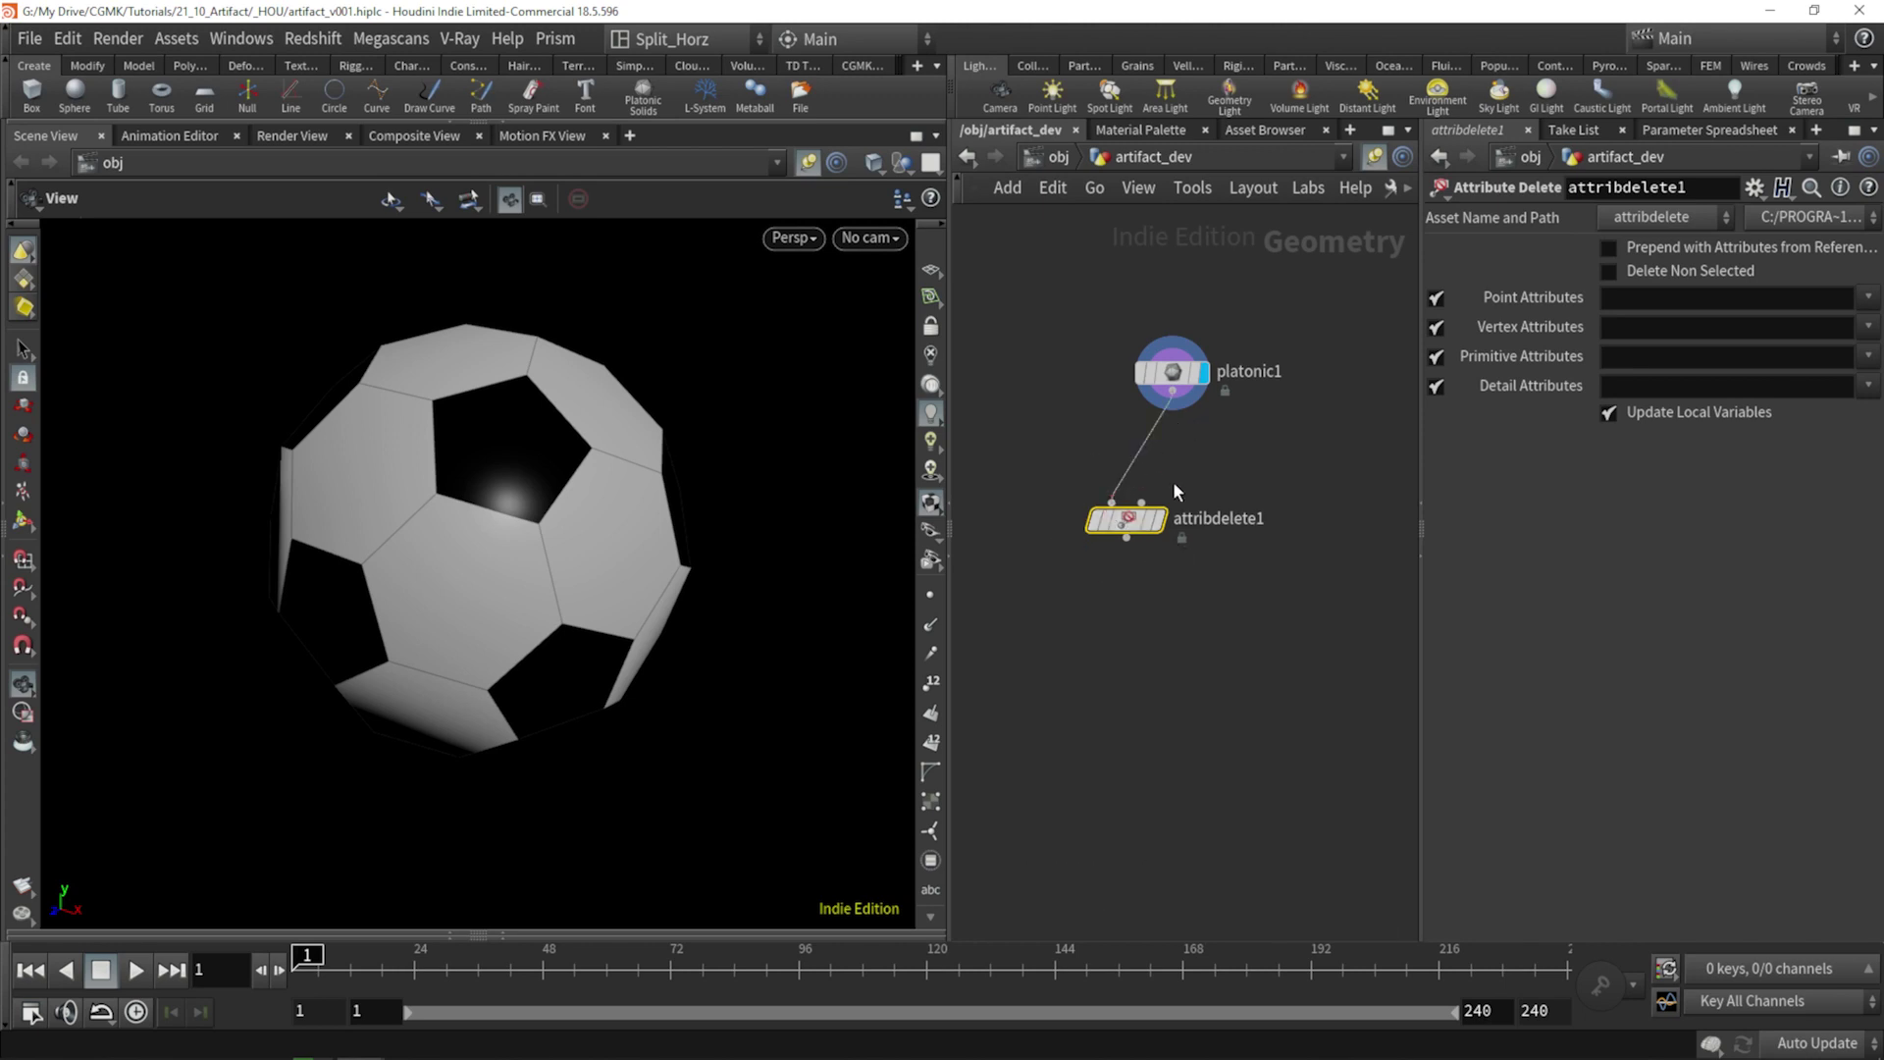
drag(1158, 529, 1206, 480)
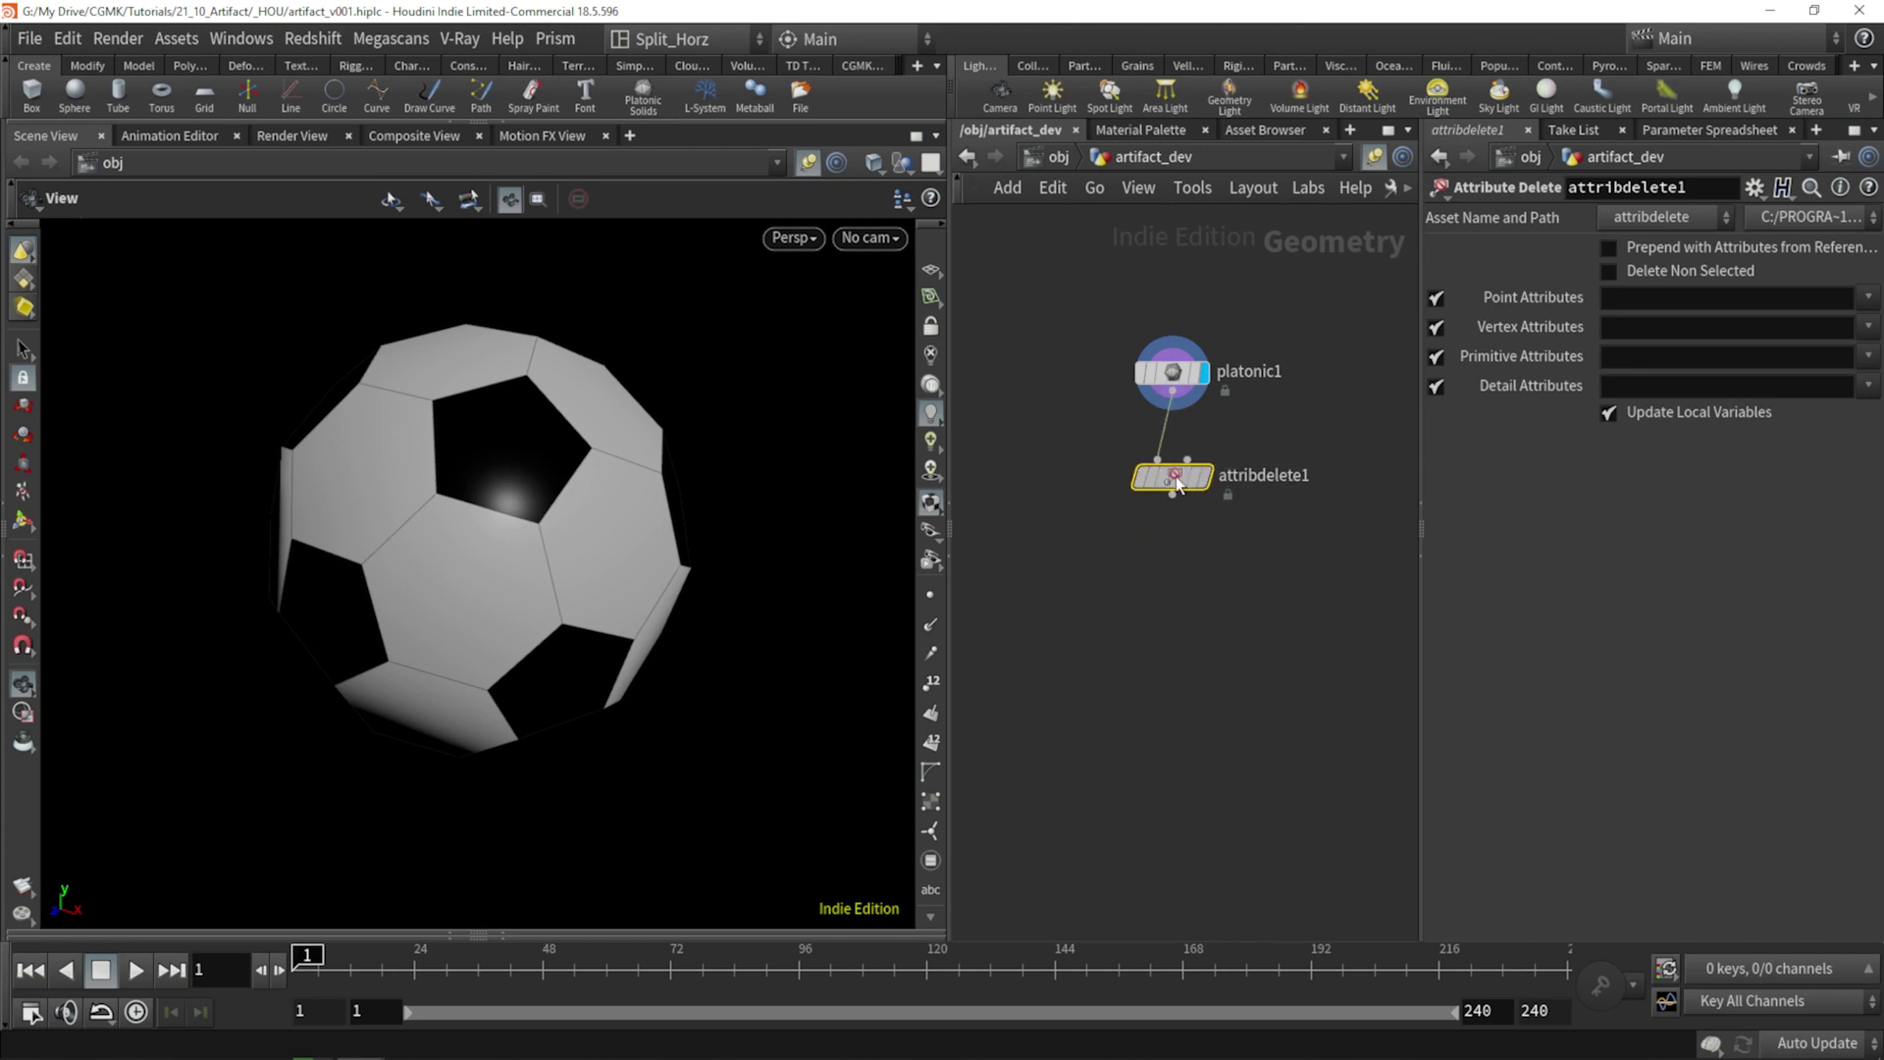
Enter * in all four attribute fields and display attribdelete1's plain white ball.
click(1675, 298)
text(*)
key(Tab)
text(*)
key(Tab)
text(*)
key(Tab)
text(*)
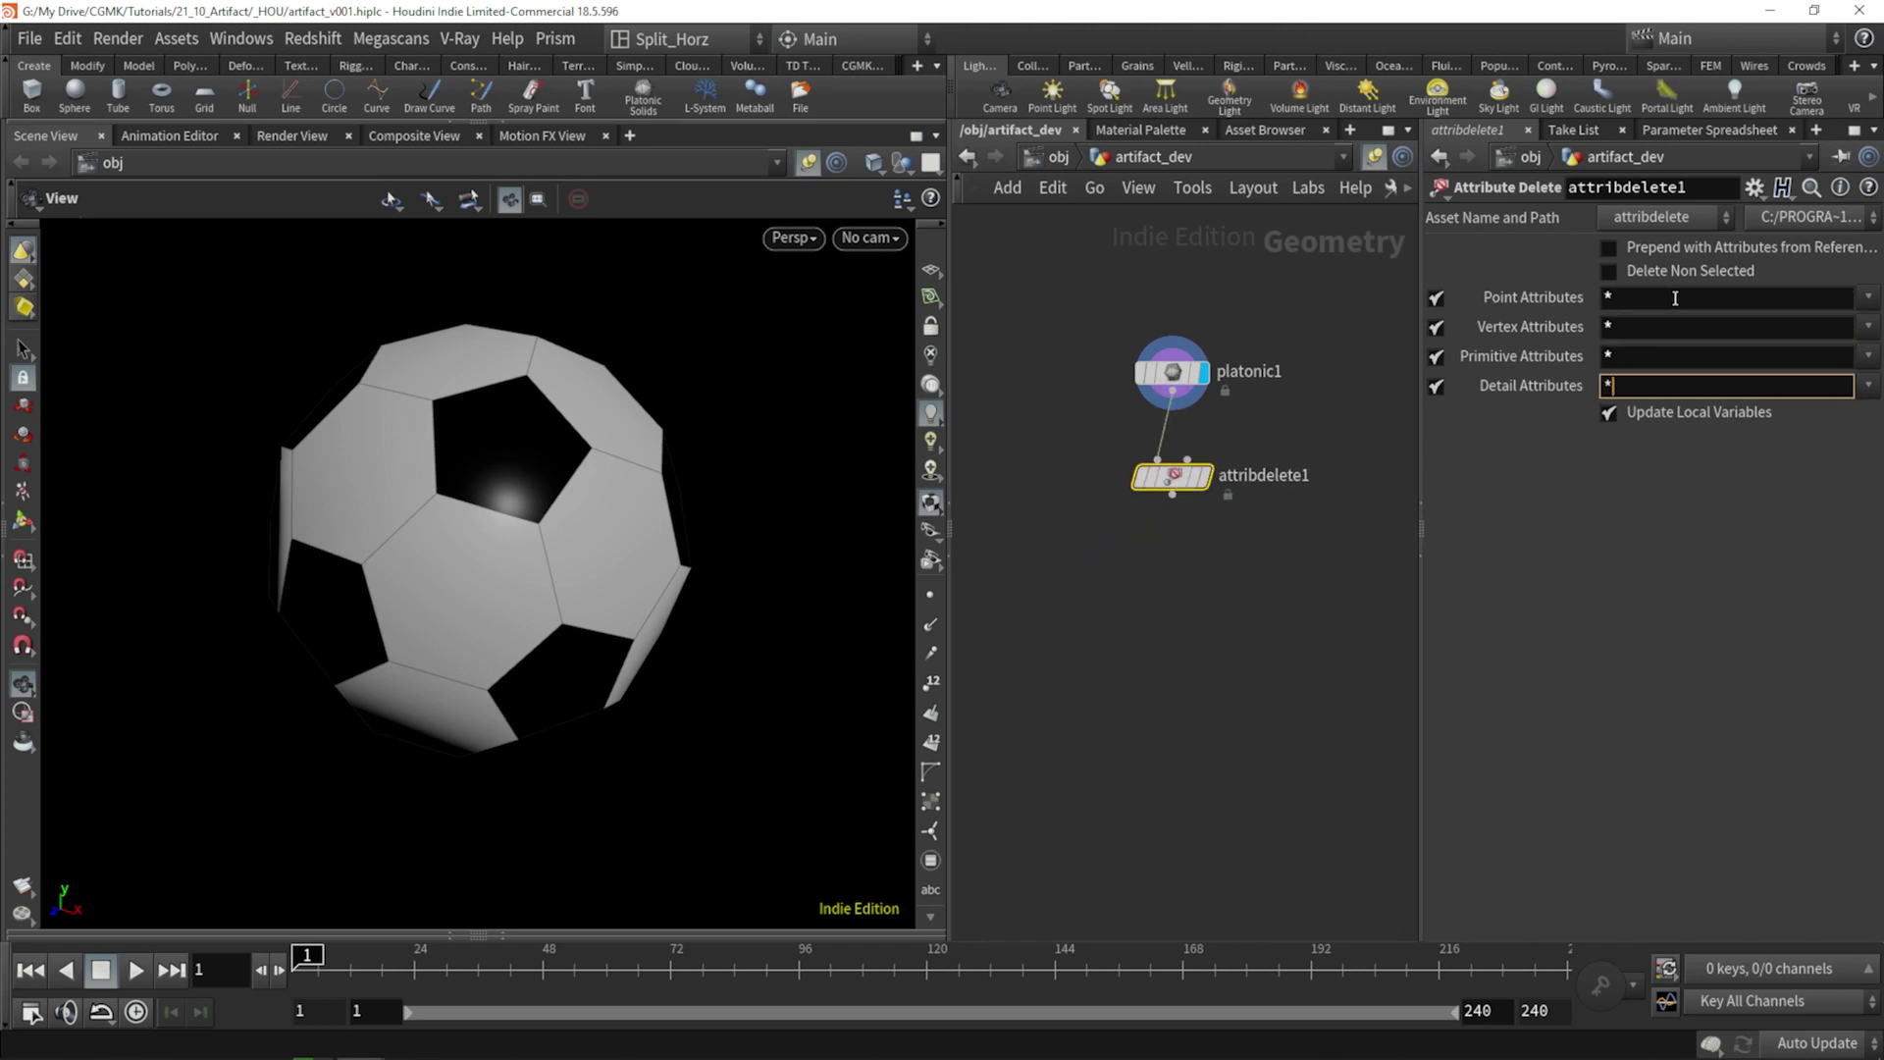
key(Return)
click(1206, 476)
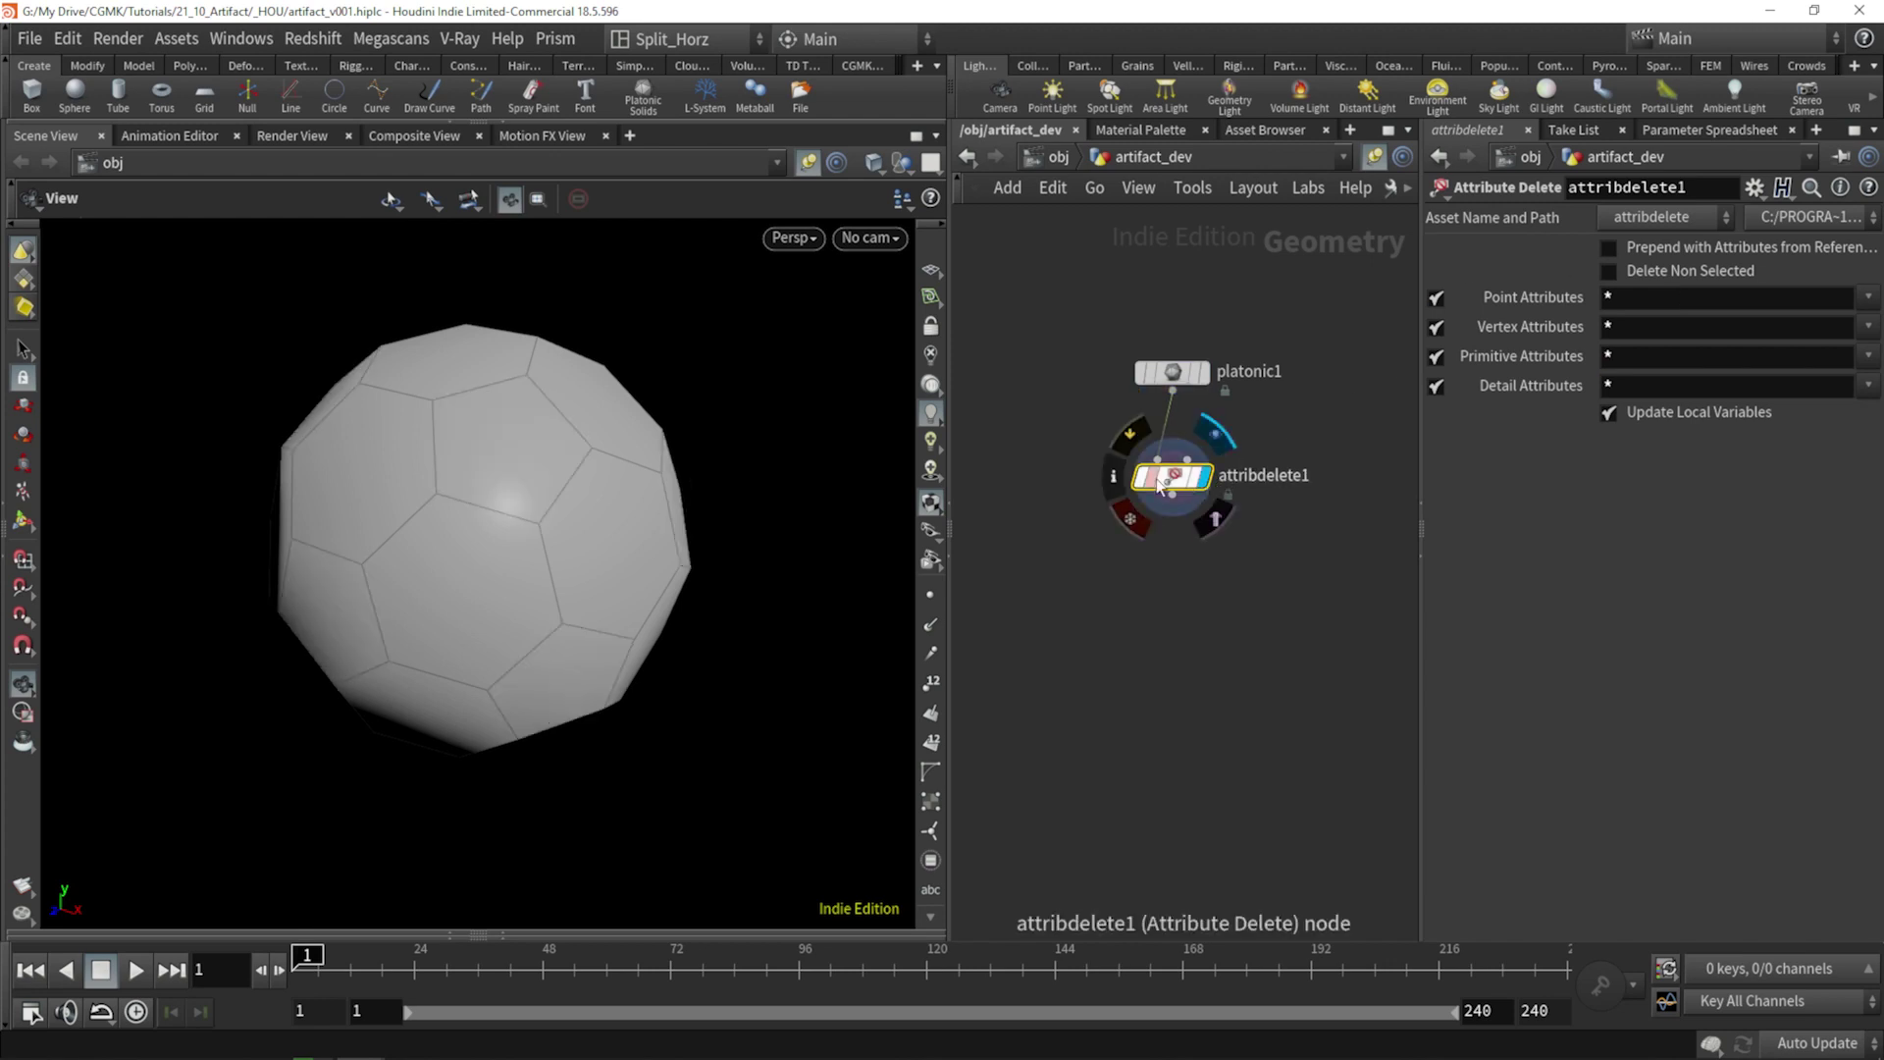
drag(1188, 477, 1188, 450)
mouse_move(517, 492)
mouse_down()
mouse_move(651, 509)
mouse_move(506, 494)
mouse_up()
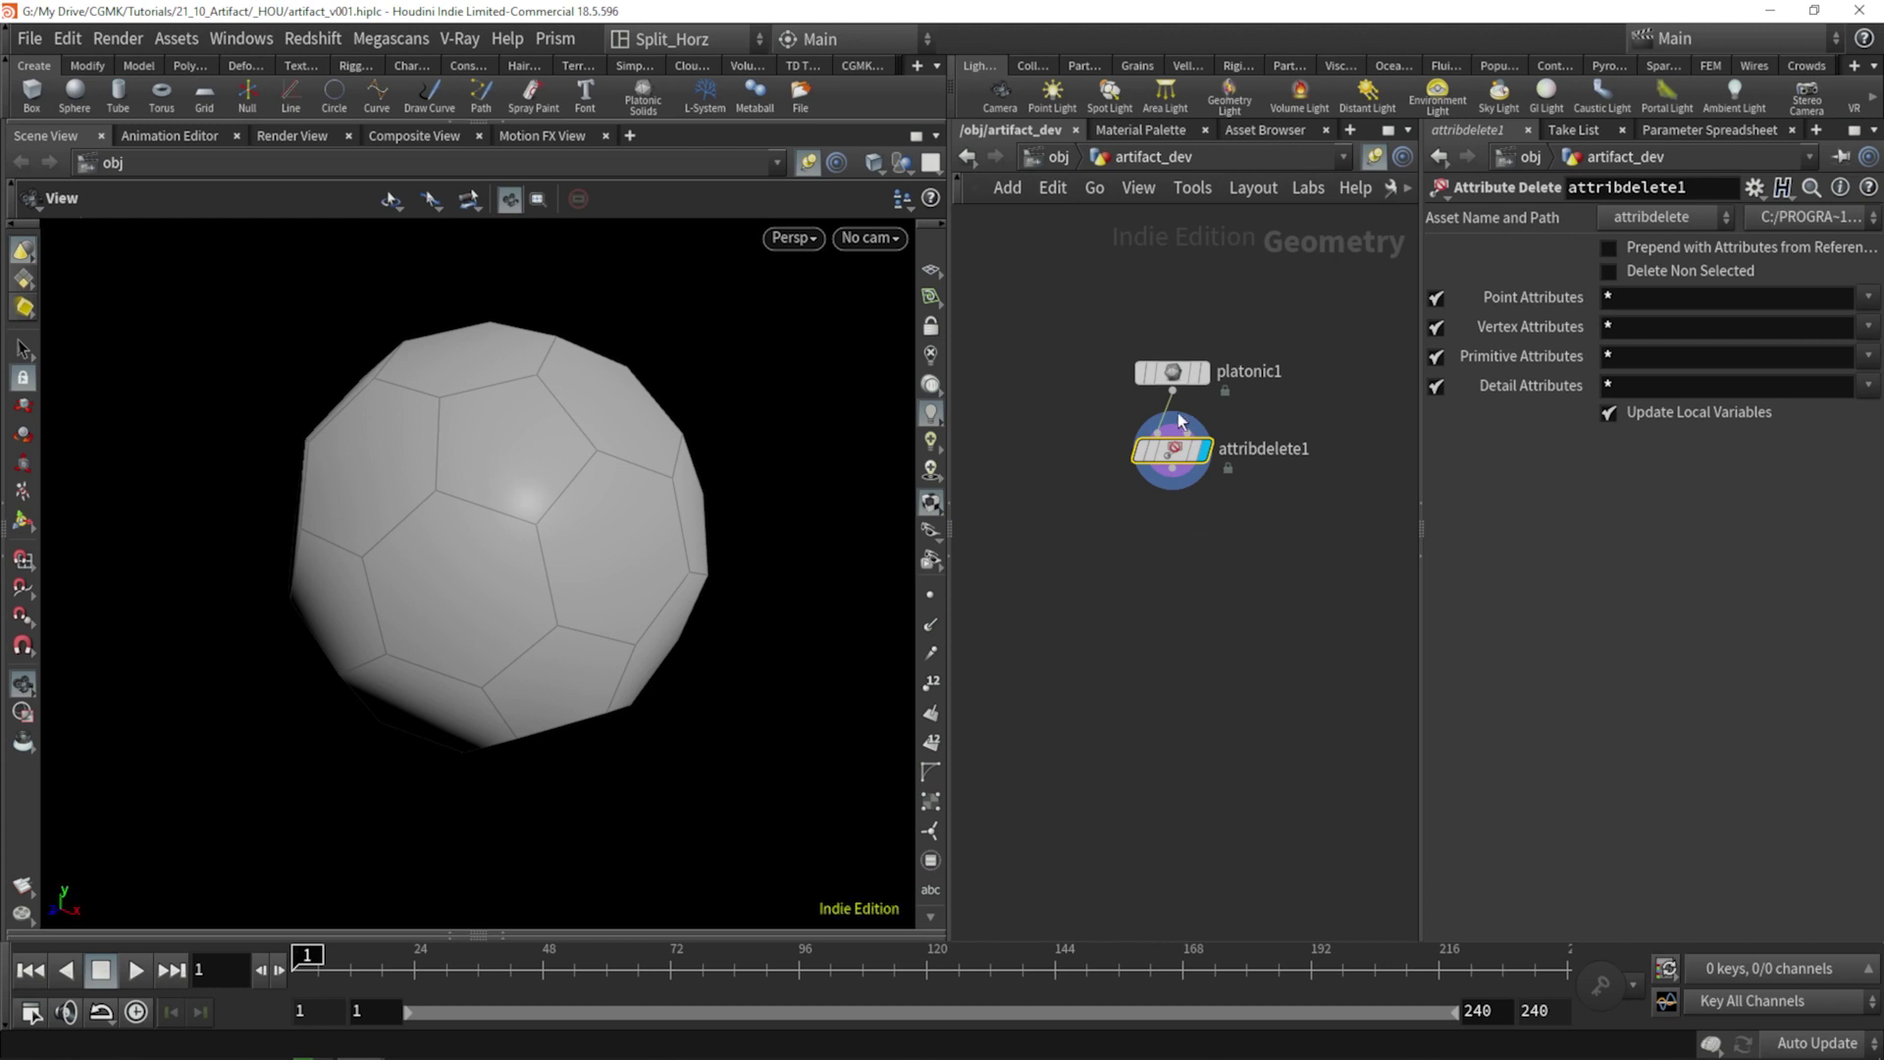
click(1172, 372)
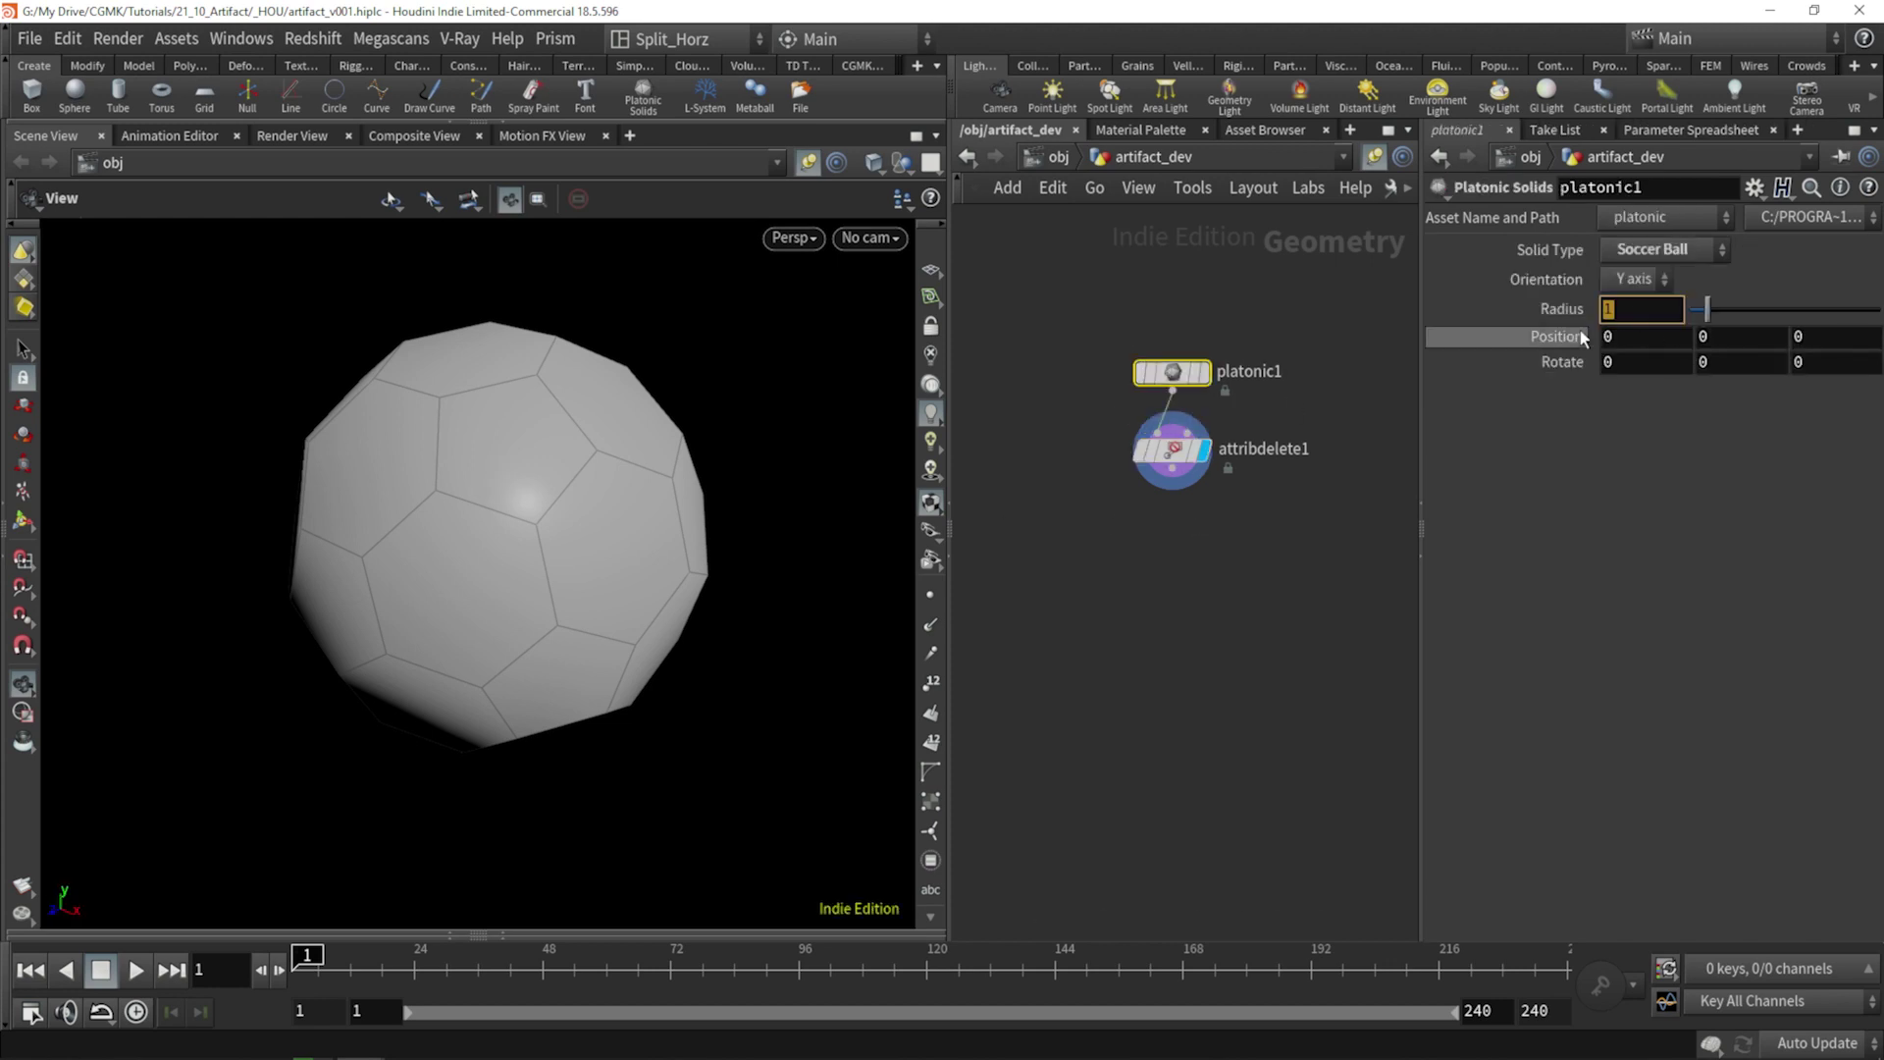
Set the soccer ball Radius to 0.2 and turn the ground grid back on.
text(0.2)
key(Return)
scroll(492, 530, up, 2)
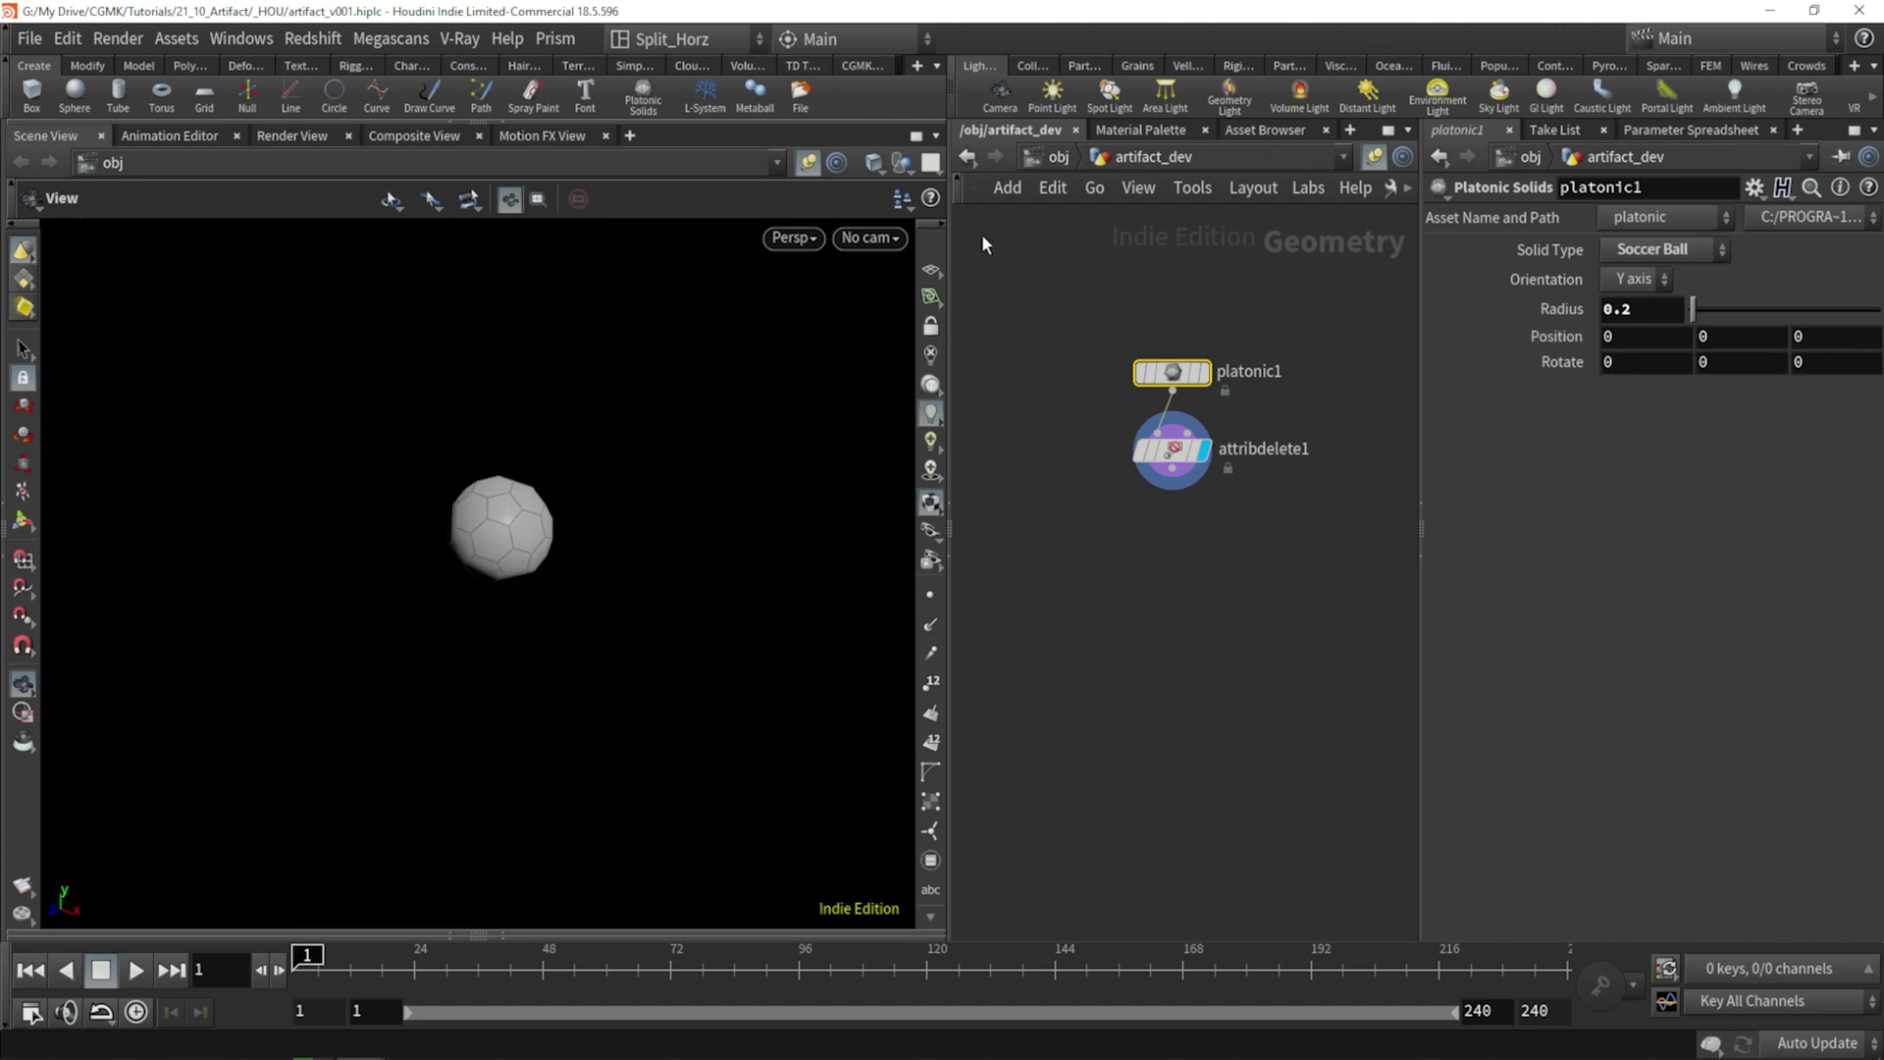
click(929, 281)
scroll(567, 504, up, 4)
drag(550, 495, 596, 473)
Link both the viewport and network panes to pane group 1.
click(807, 162)
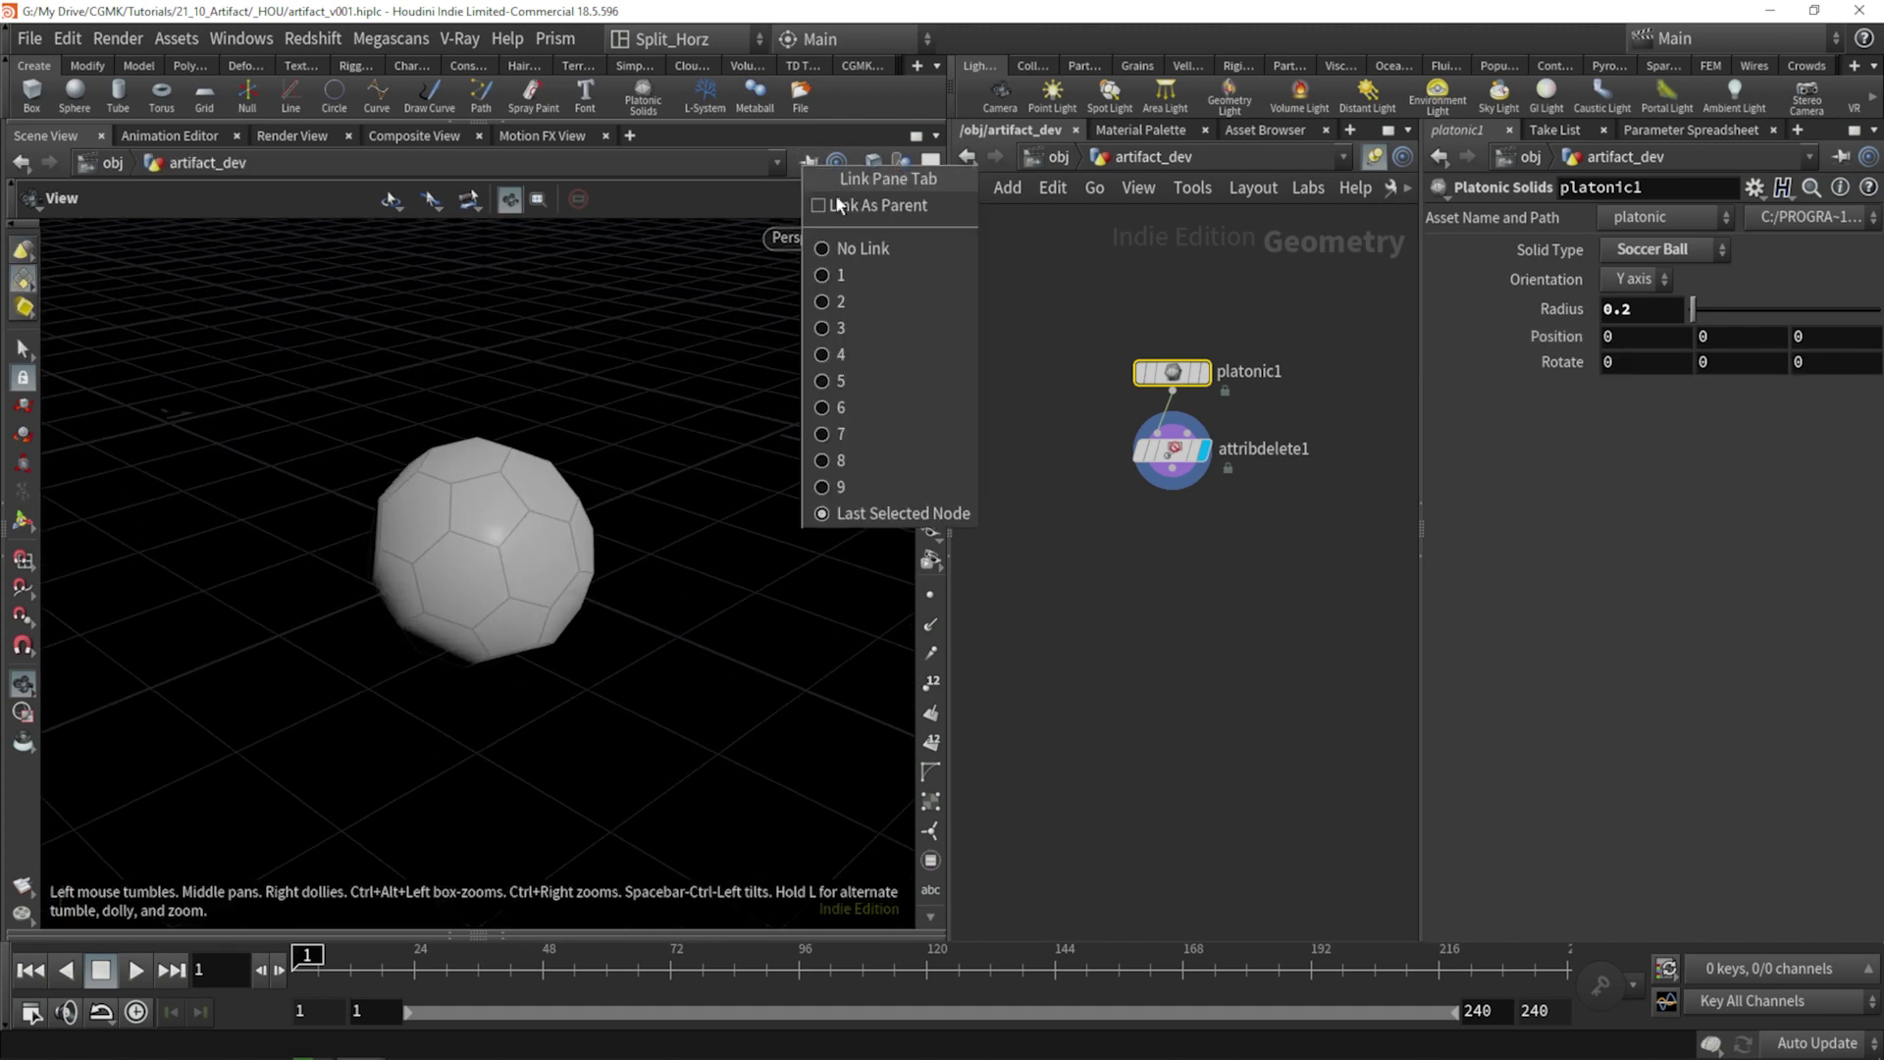
click(831, 278)
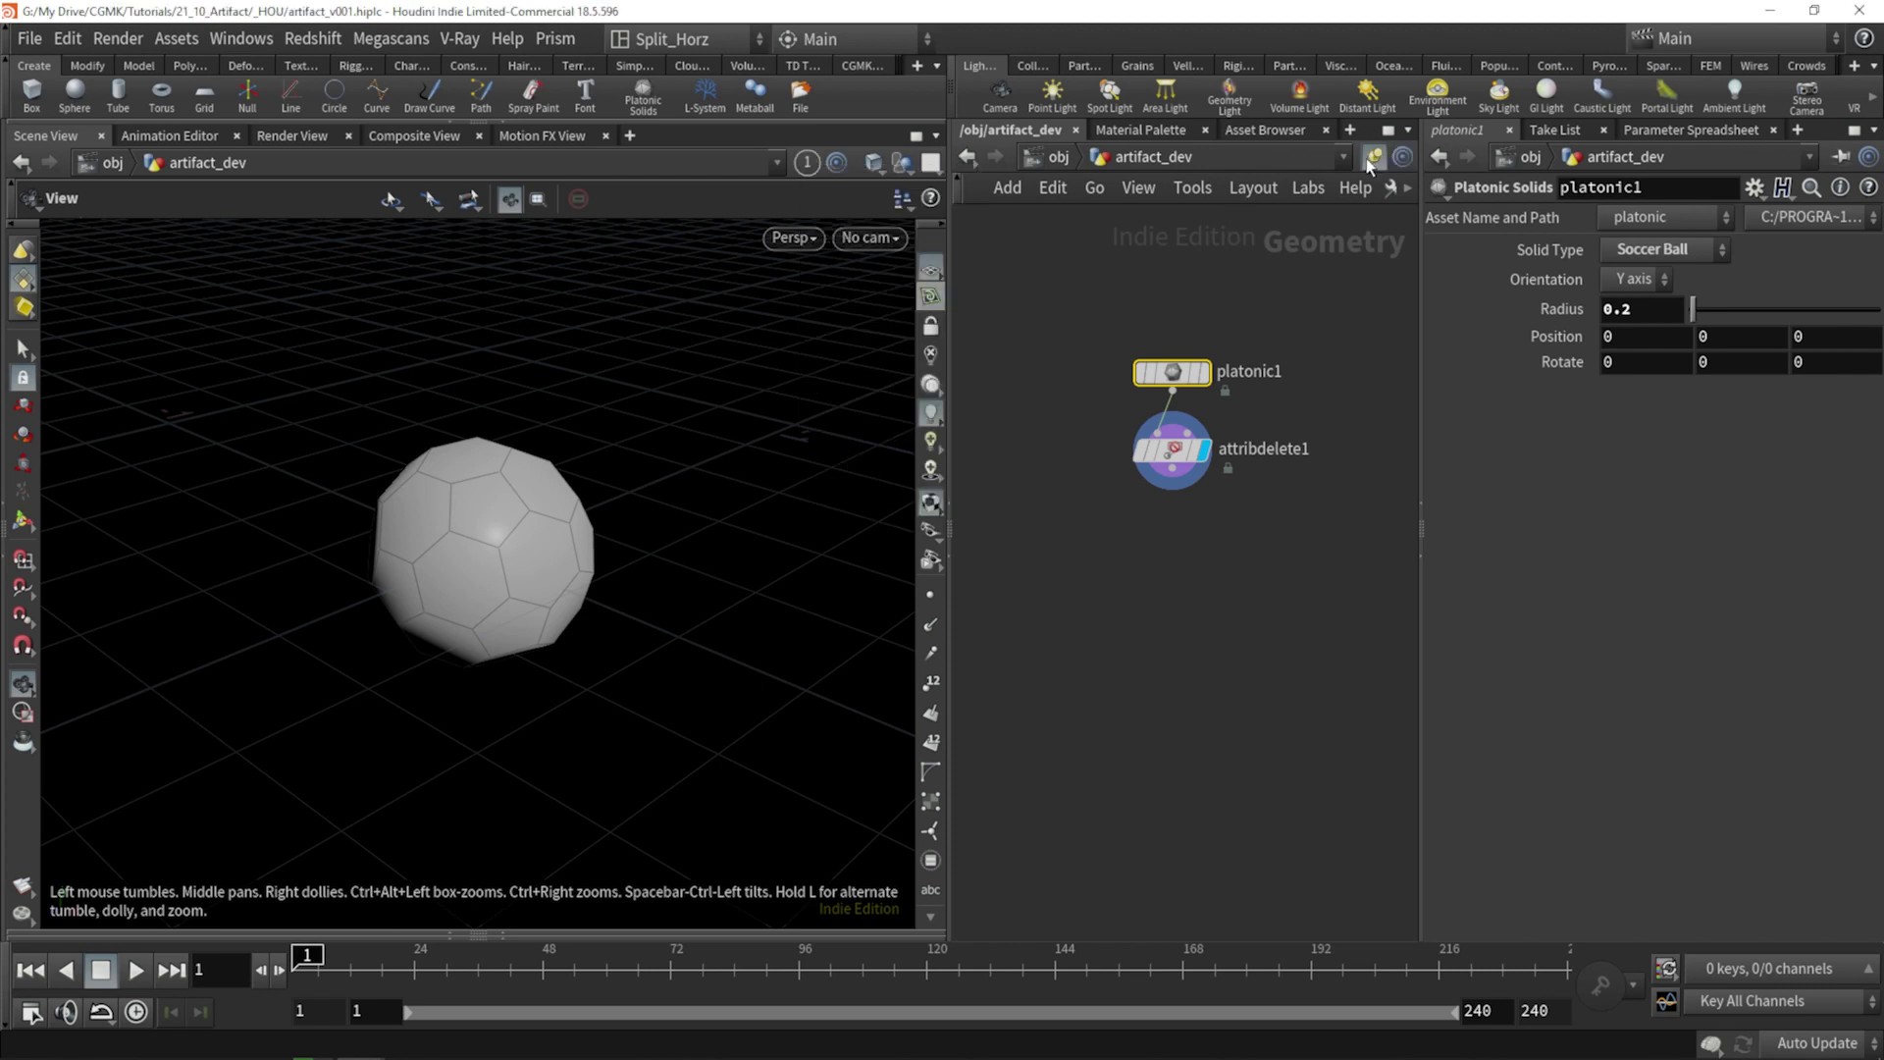
click(1391, 154)
click(1397, 269)
scroll(508, 580, up, 5)
drag(545, 564, 465, 552)
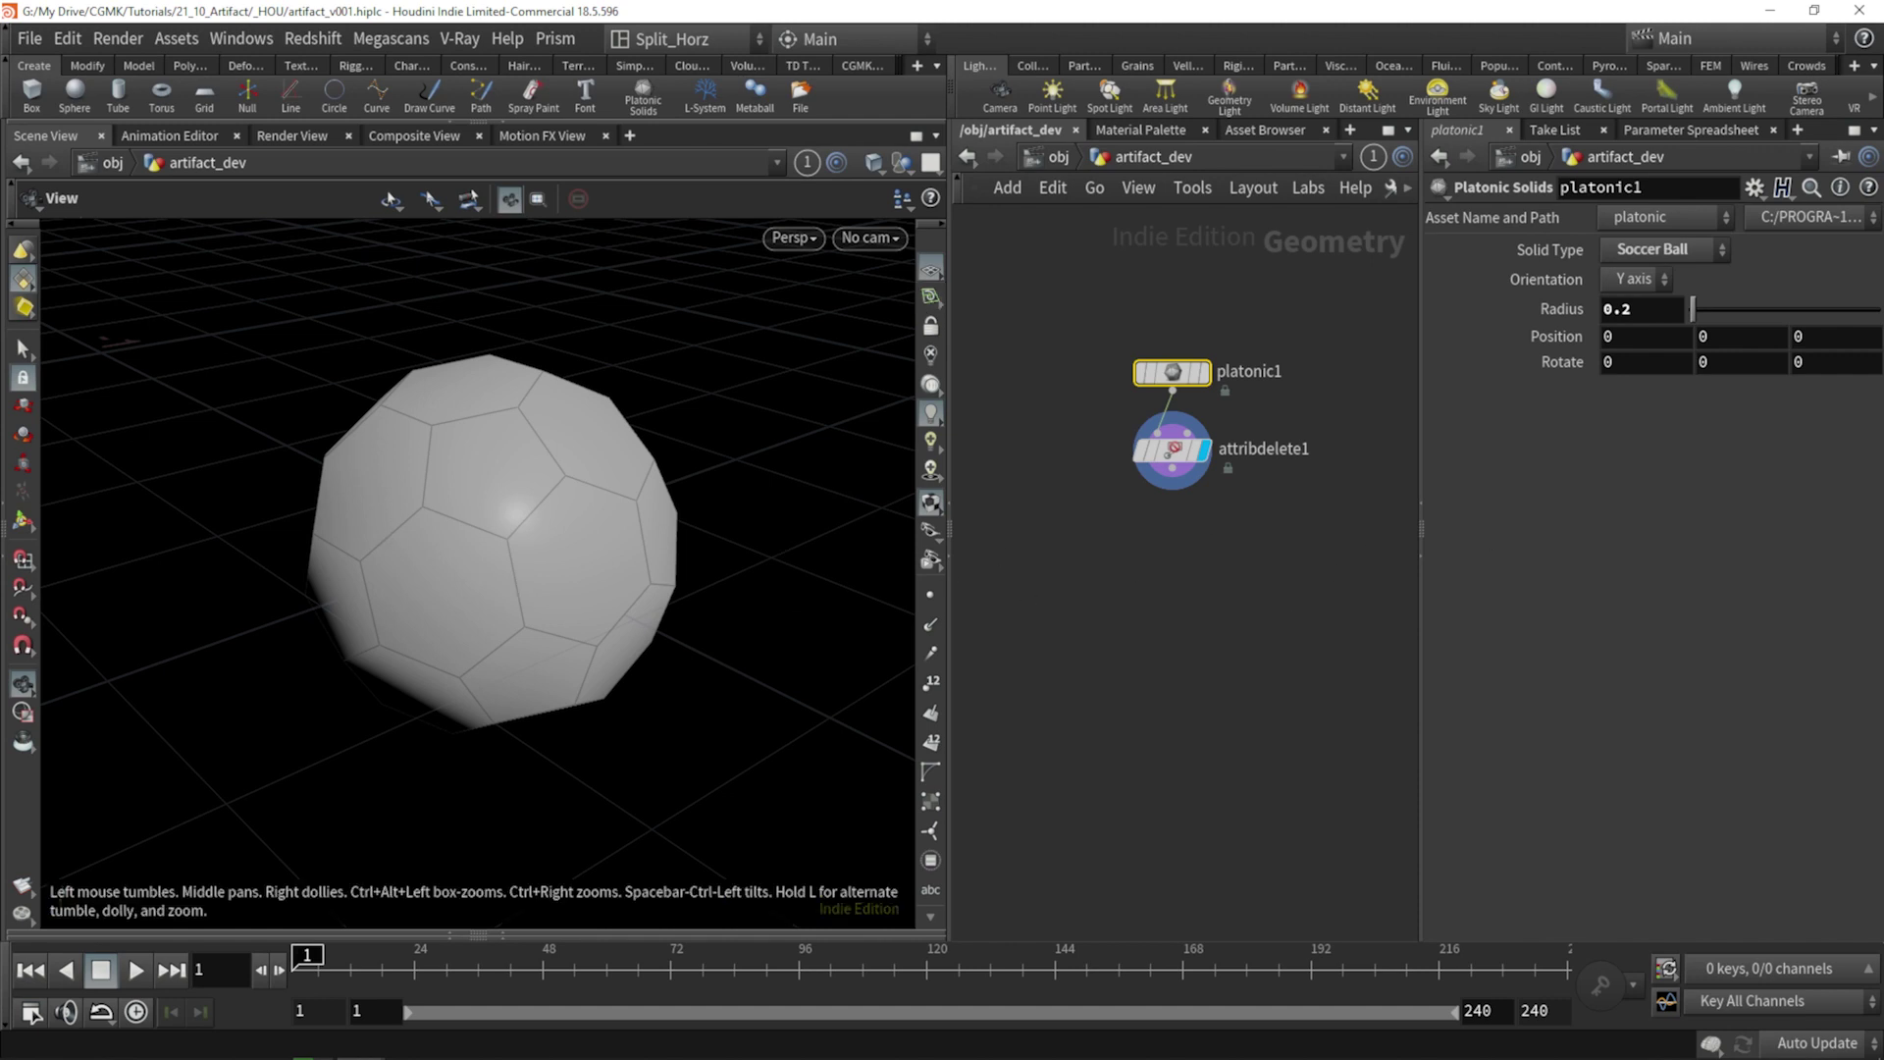
Add a Normal node directly under attribdelete1, wired from its output.
key(Tab)
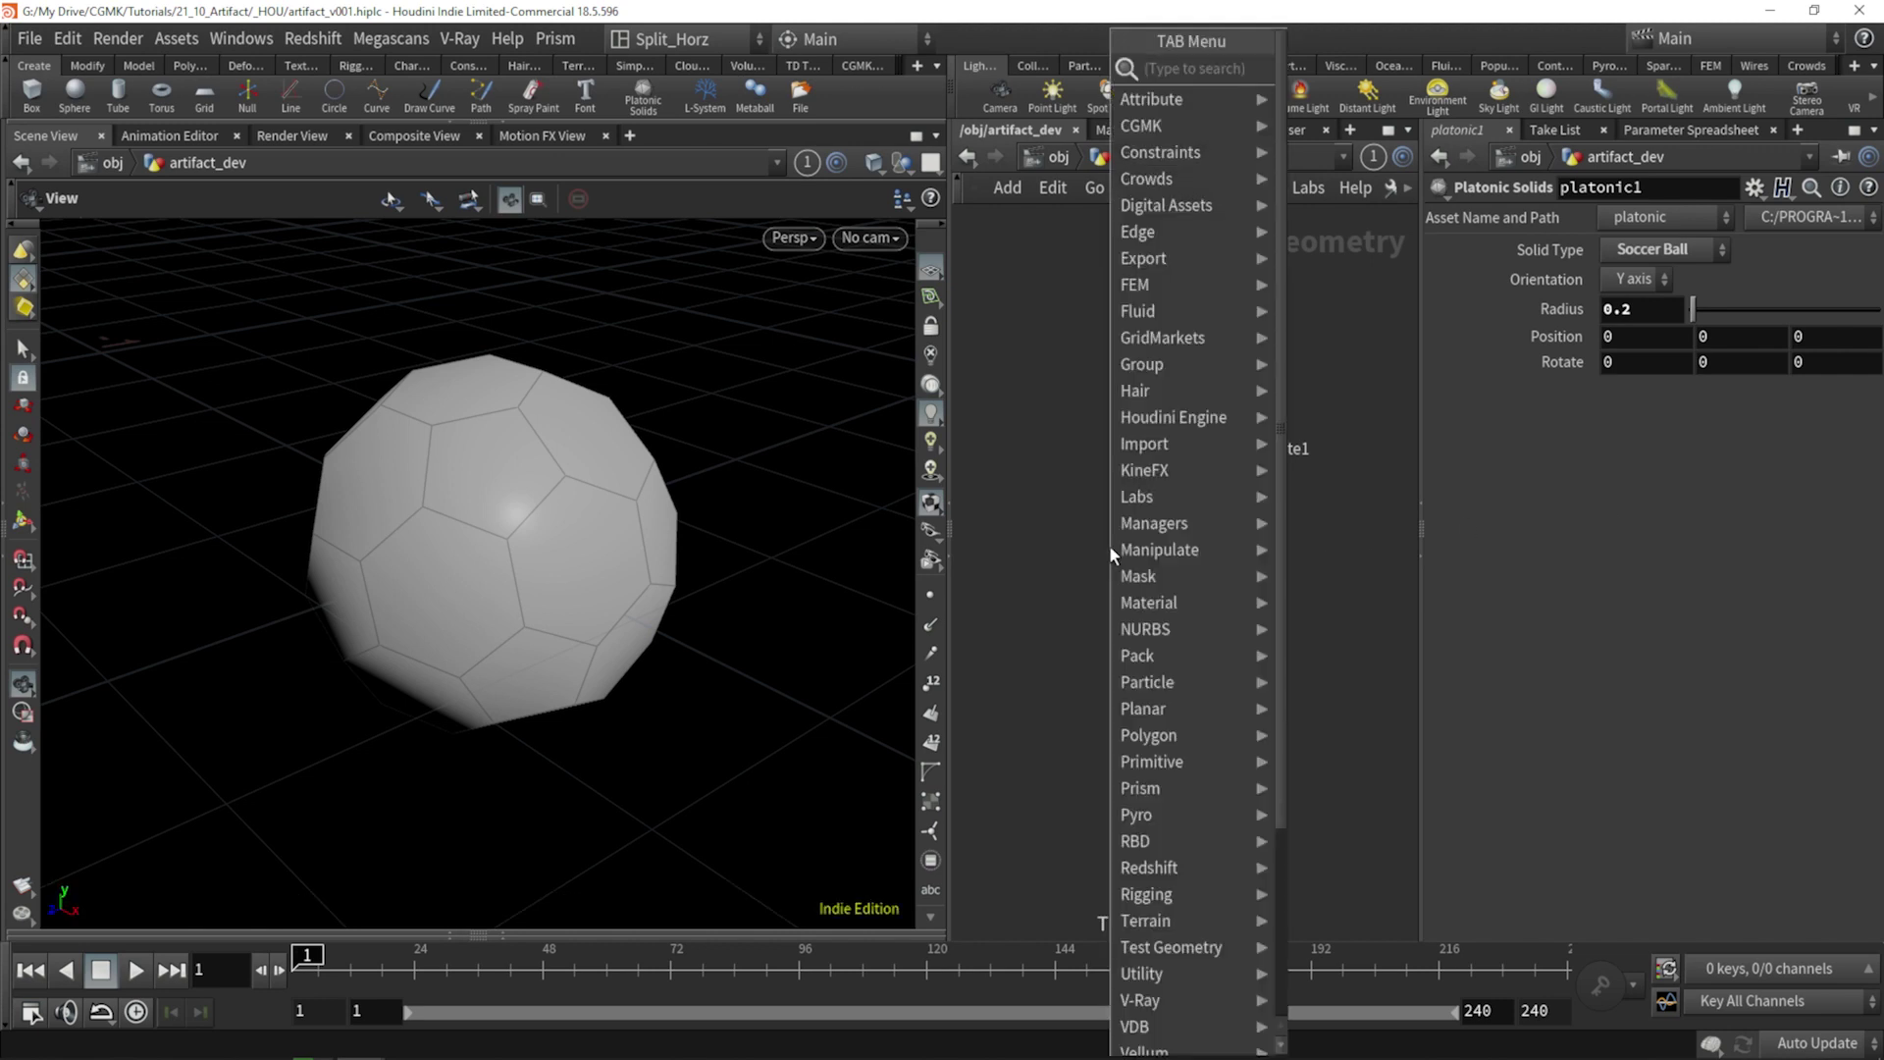
text(norm)
key(Return)
click(1109, 546)
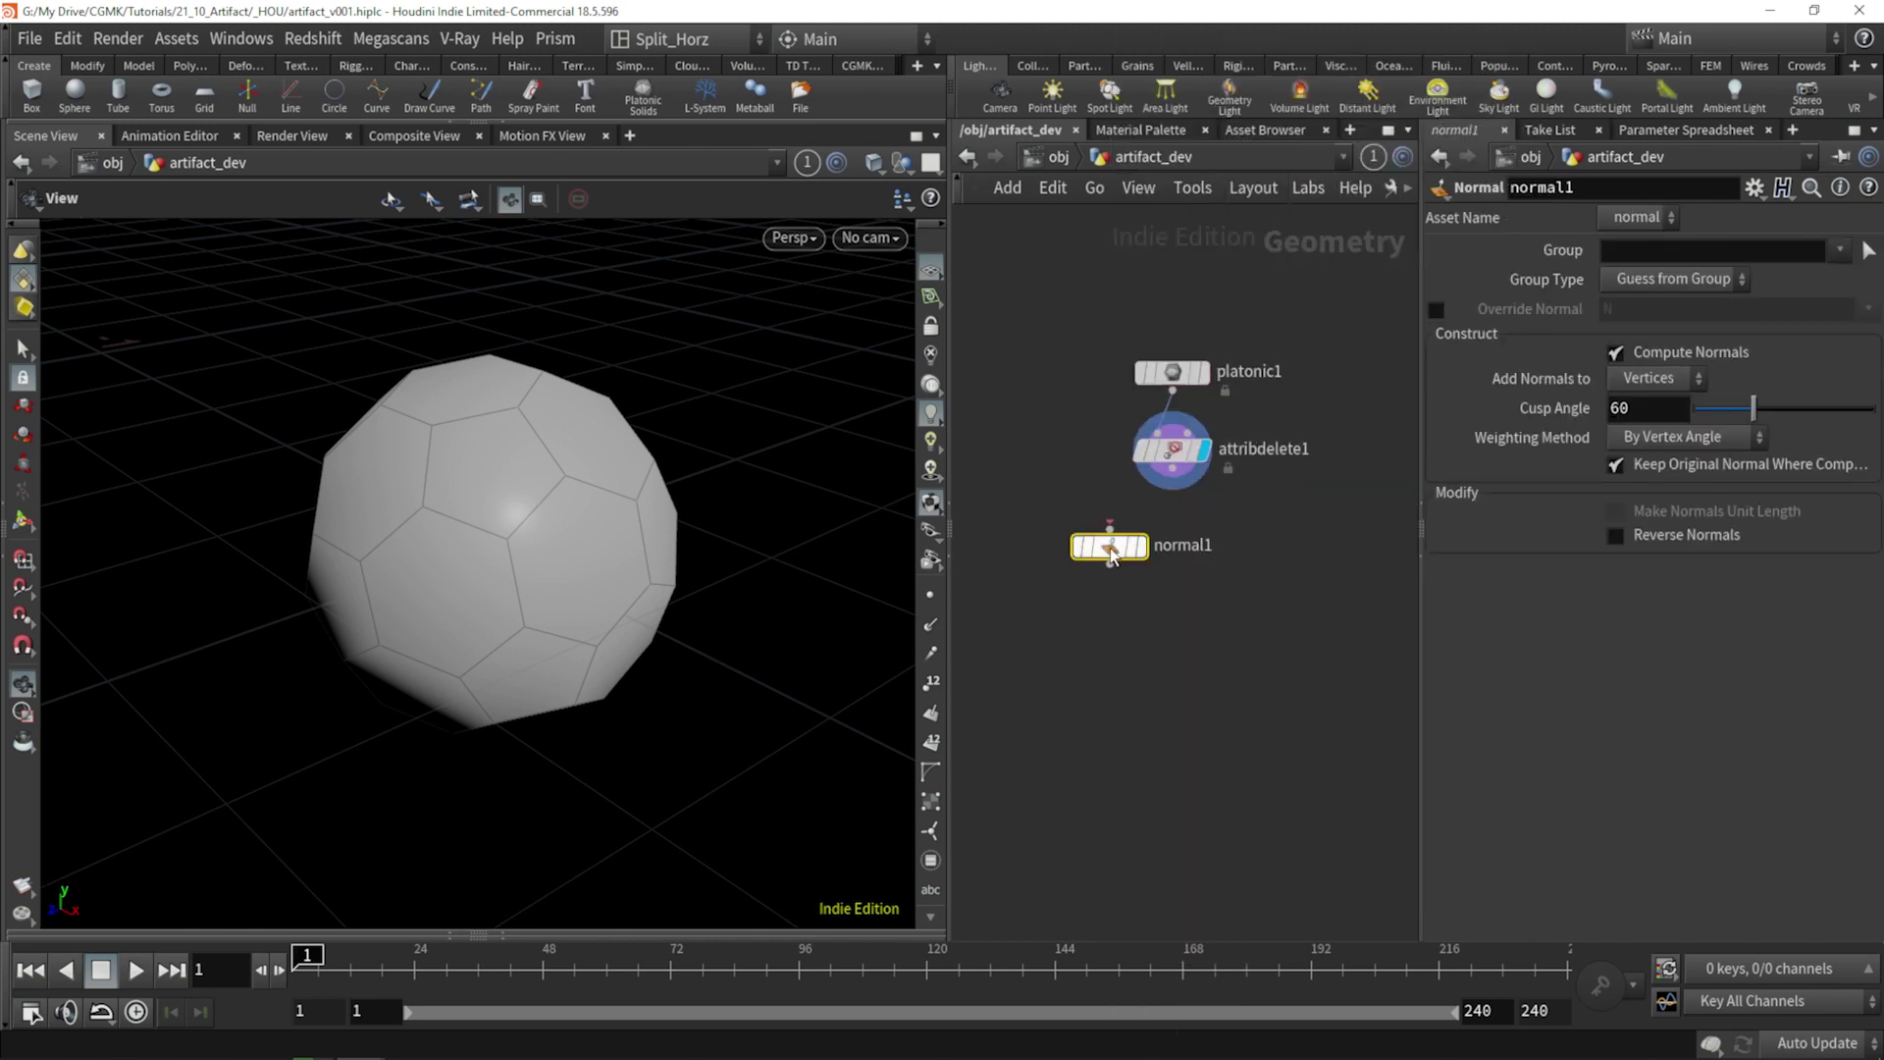
click(1109, 527)
click(1172, 481)
drag(1109, 546, 1156, 542)
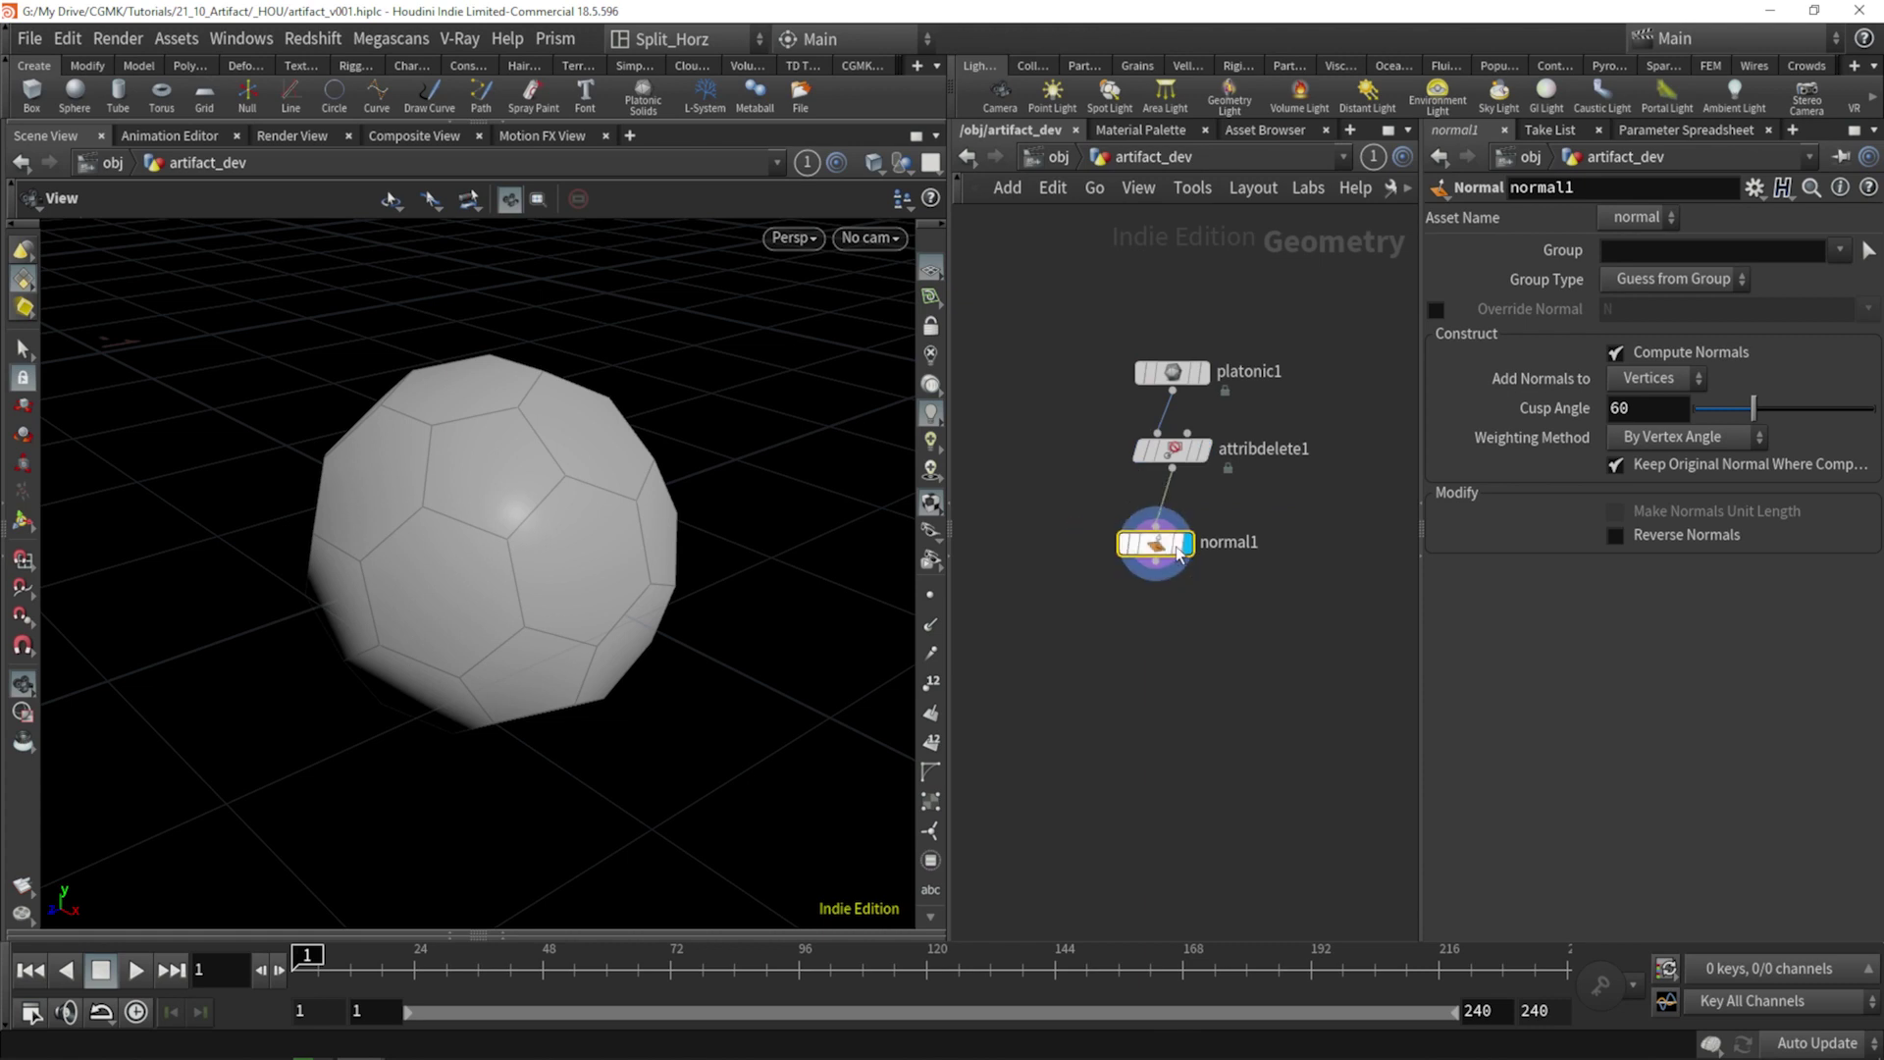
Set normal1's Cusp Angle to 5 and lay out the nodes.
click(1660, 417)
text(5)
key(Return)
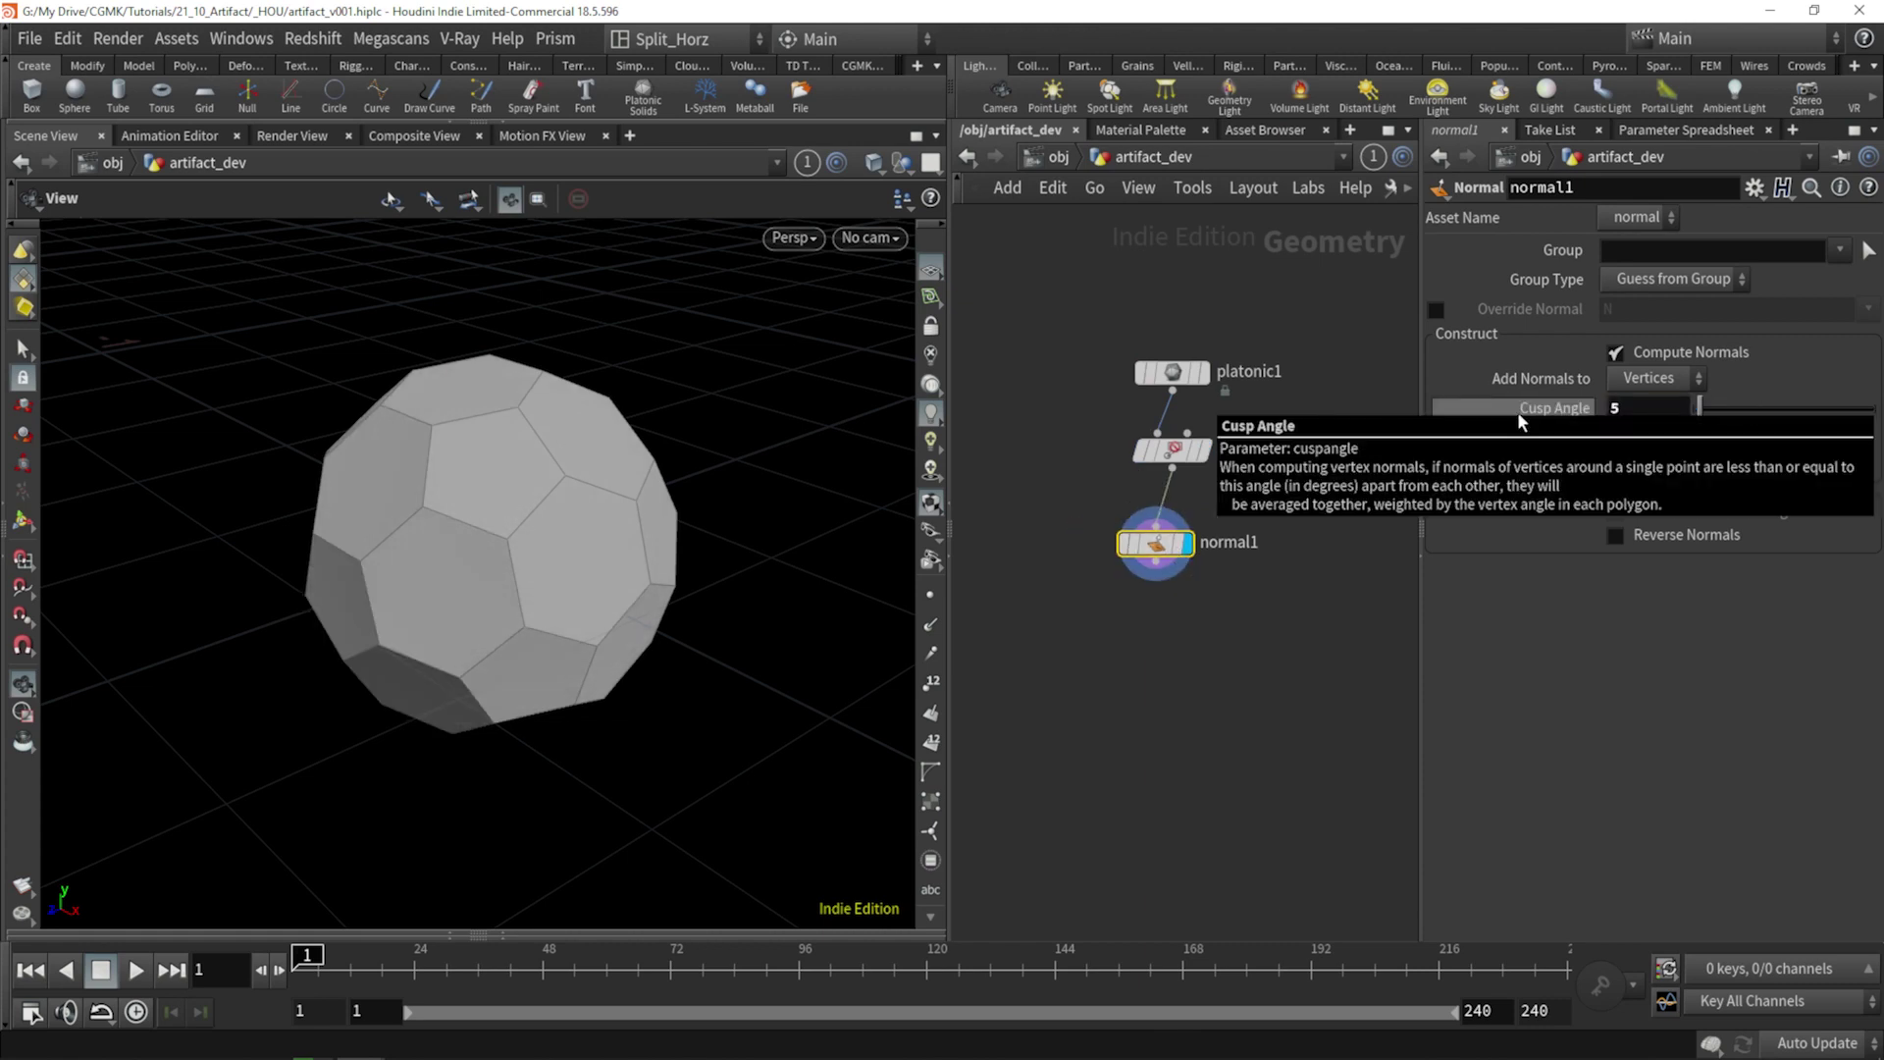
mouse_move(504, 592)
mouse_down()
mouse_move(534, 589)
mouse_move(513, 673)
mouse_move(497, 551)
mouse_move(337, 559)
mouse_move(487, 588)
mouse_move(520, 561)
mouse_up()
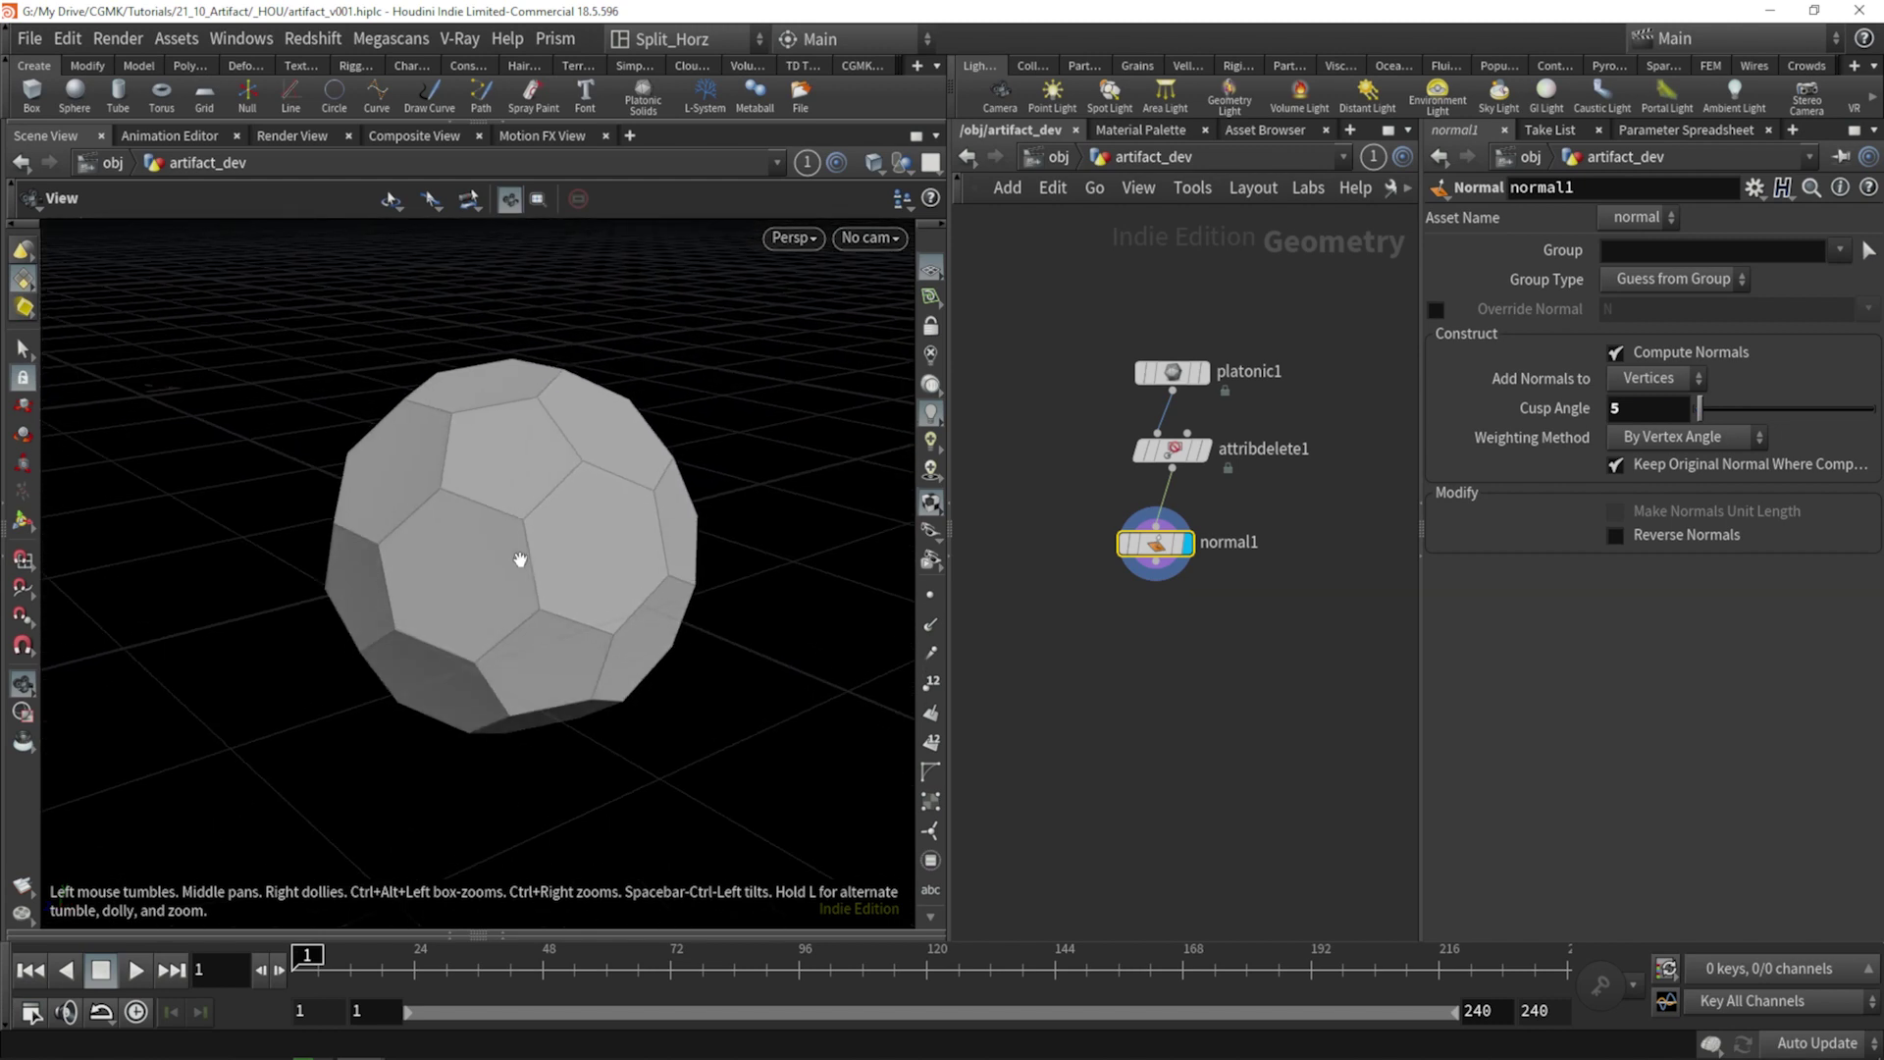
key(l)
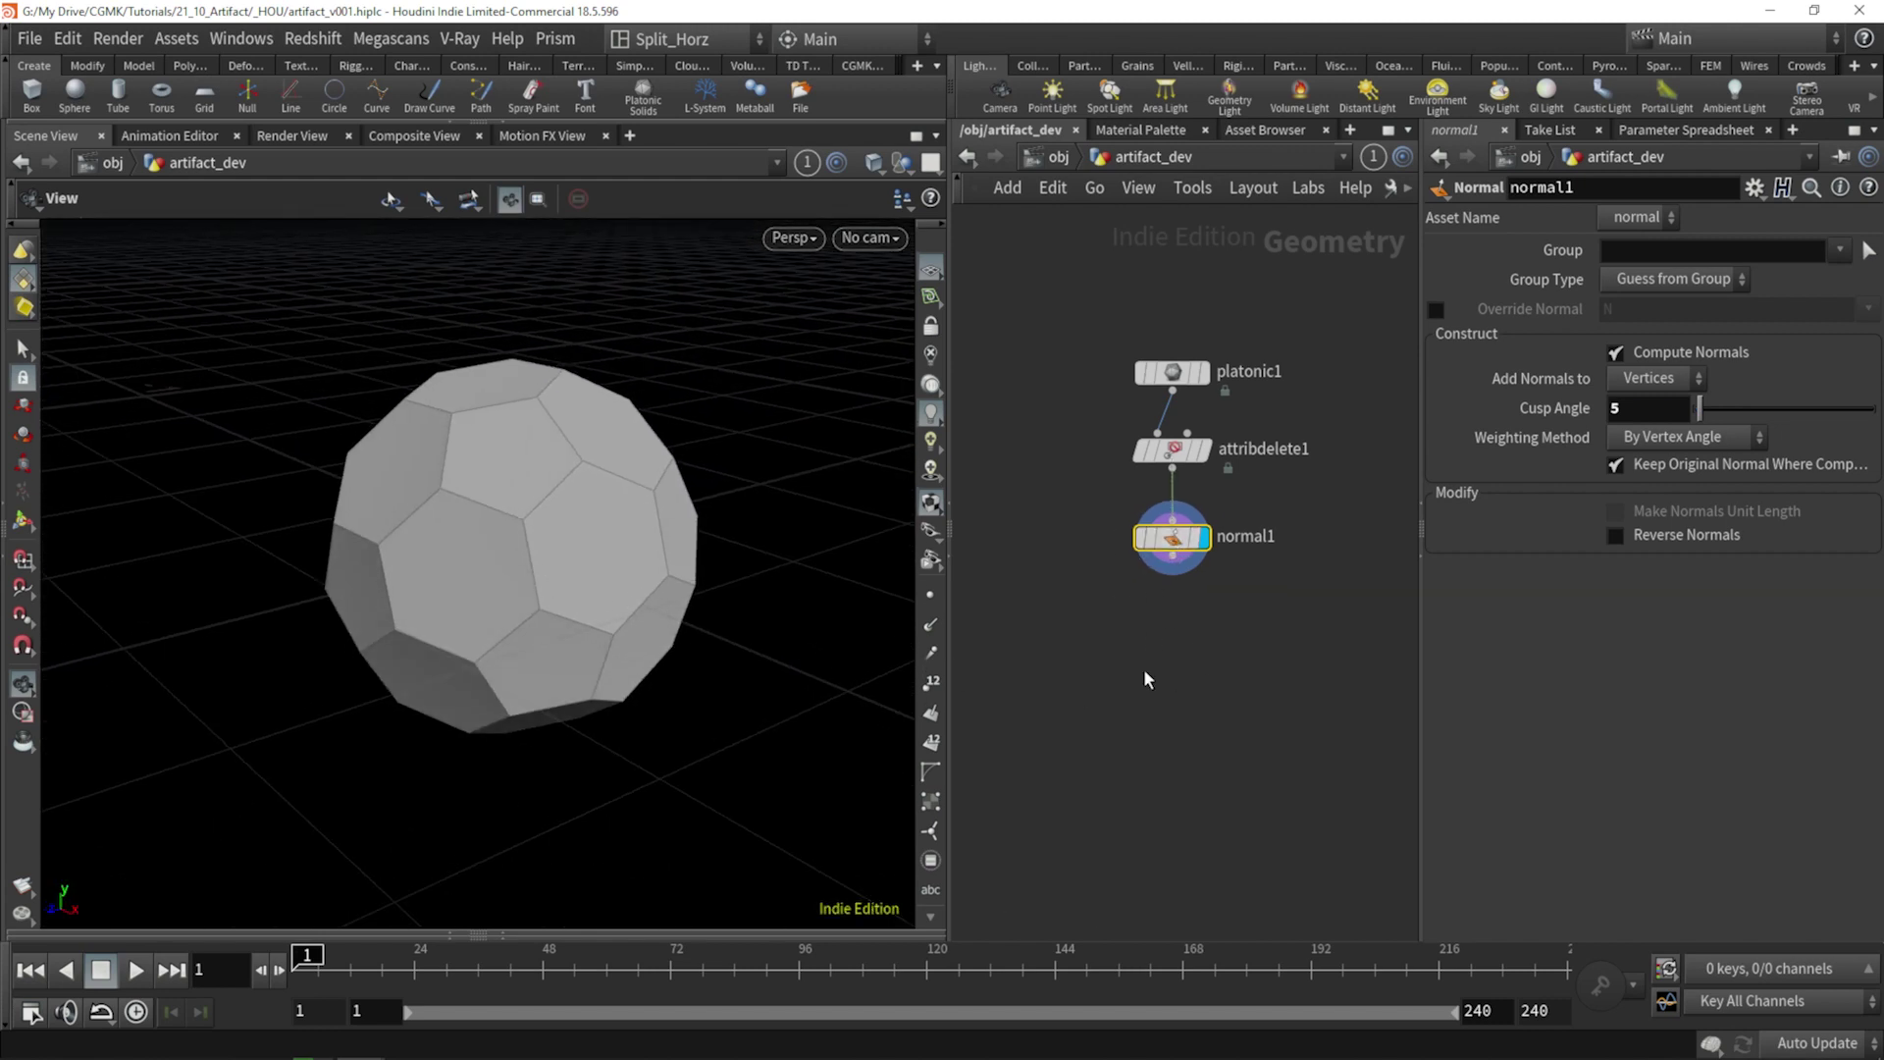
key(Tab)
Add facet1 under normal1 with Unique Points on, then re-lay out all four nodes.
text(face)
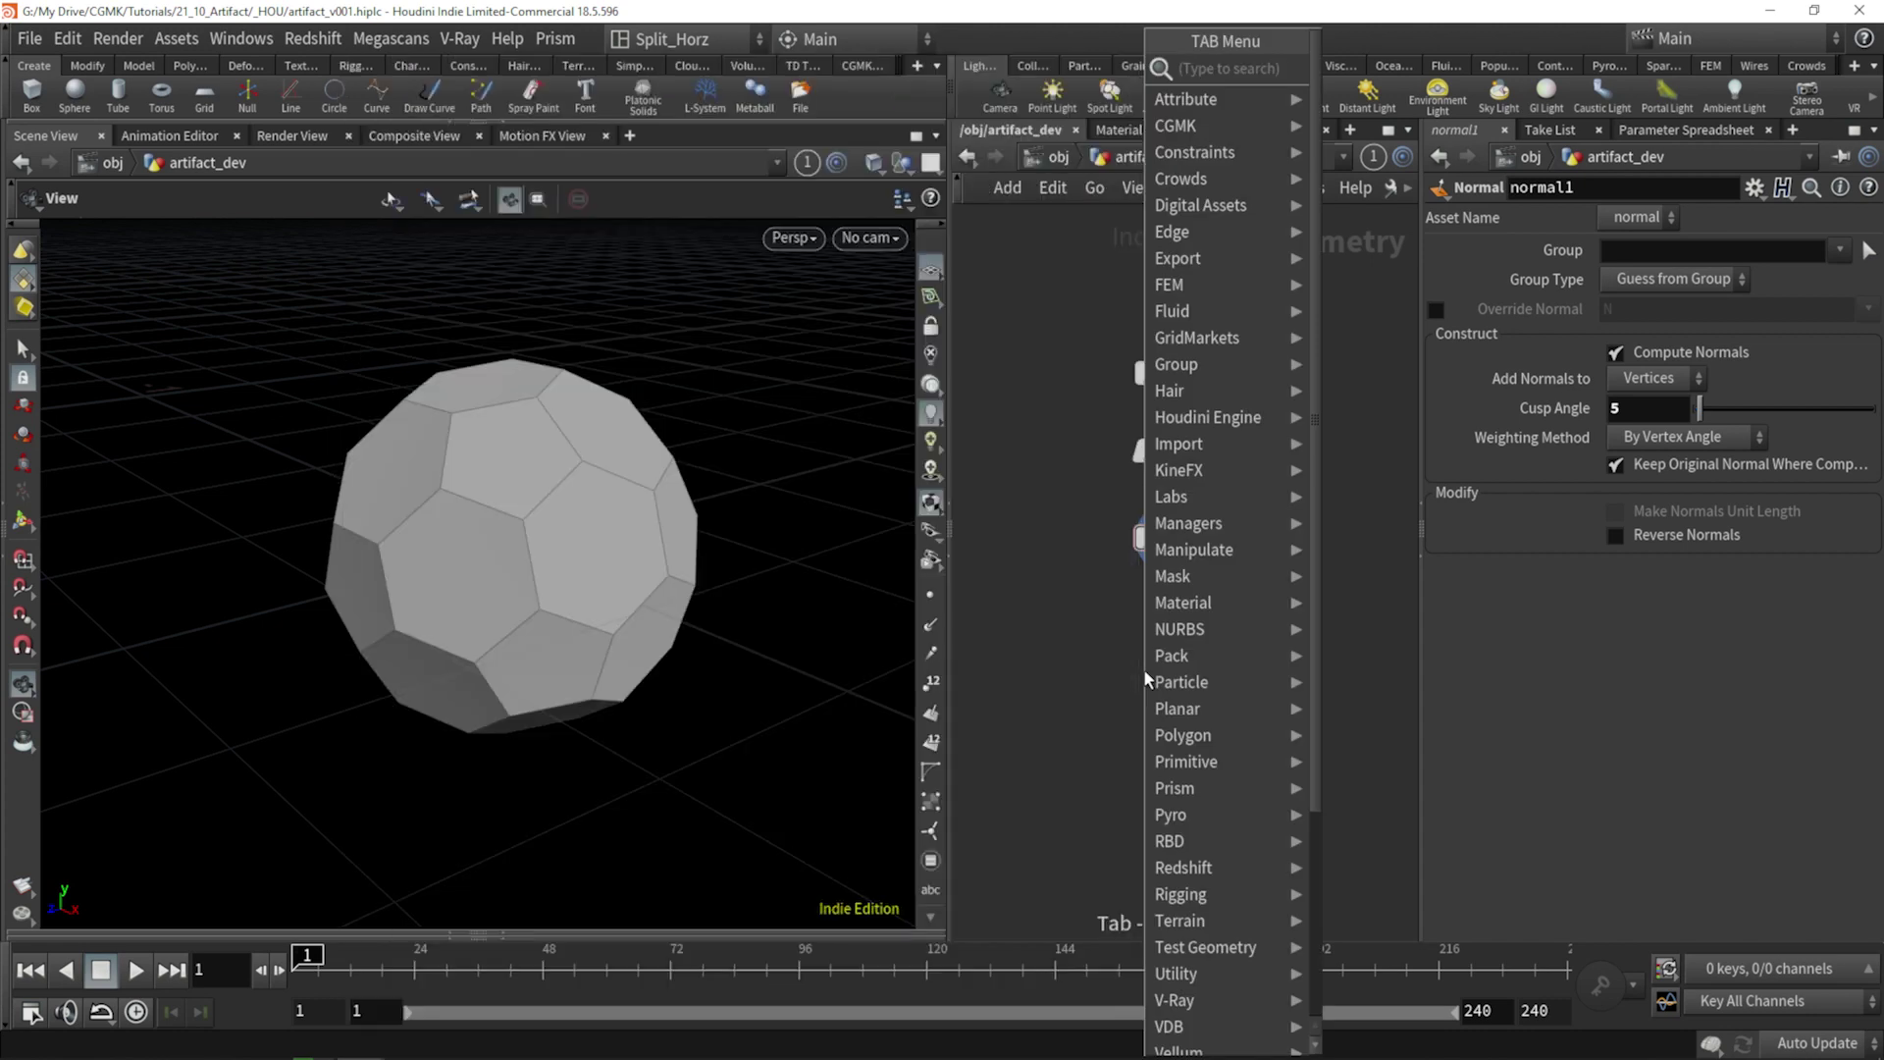
text(t)
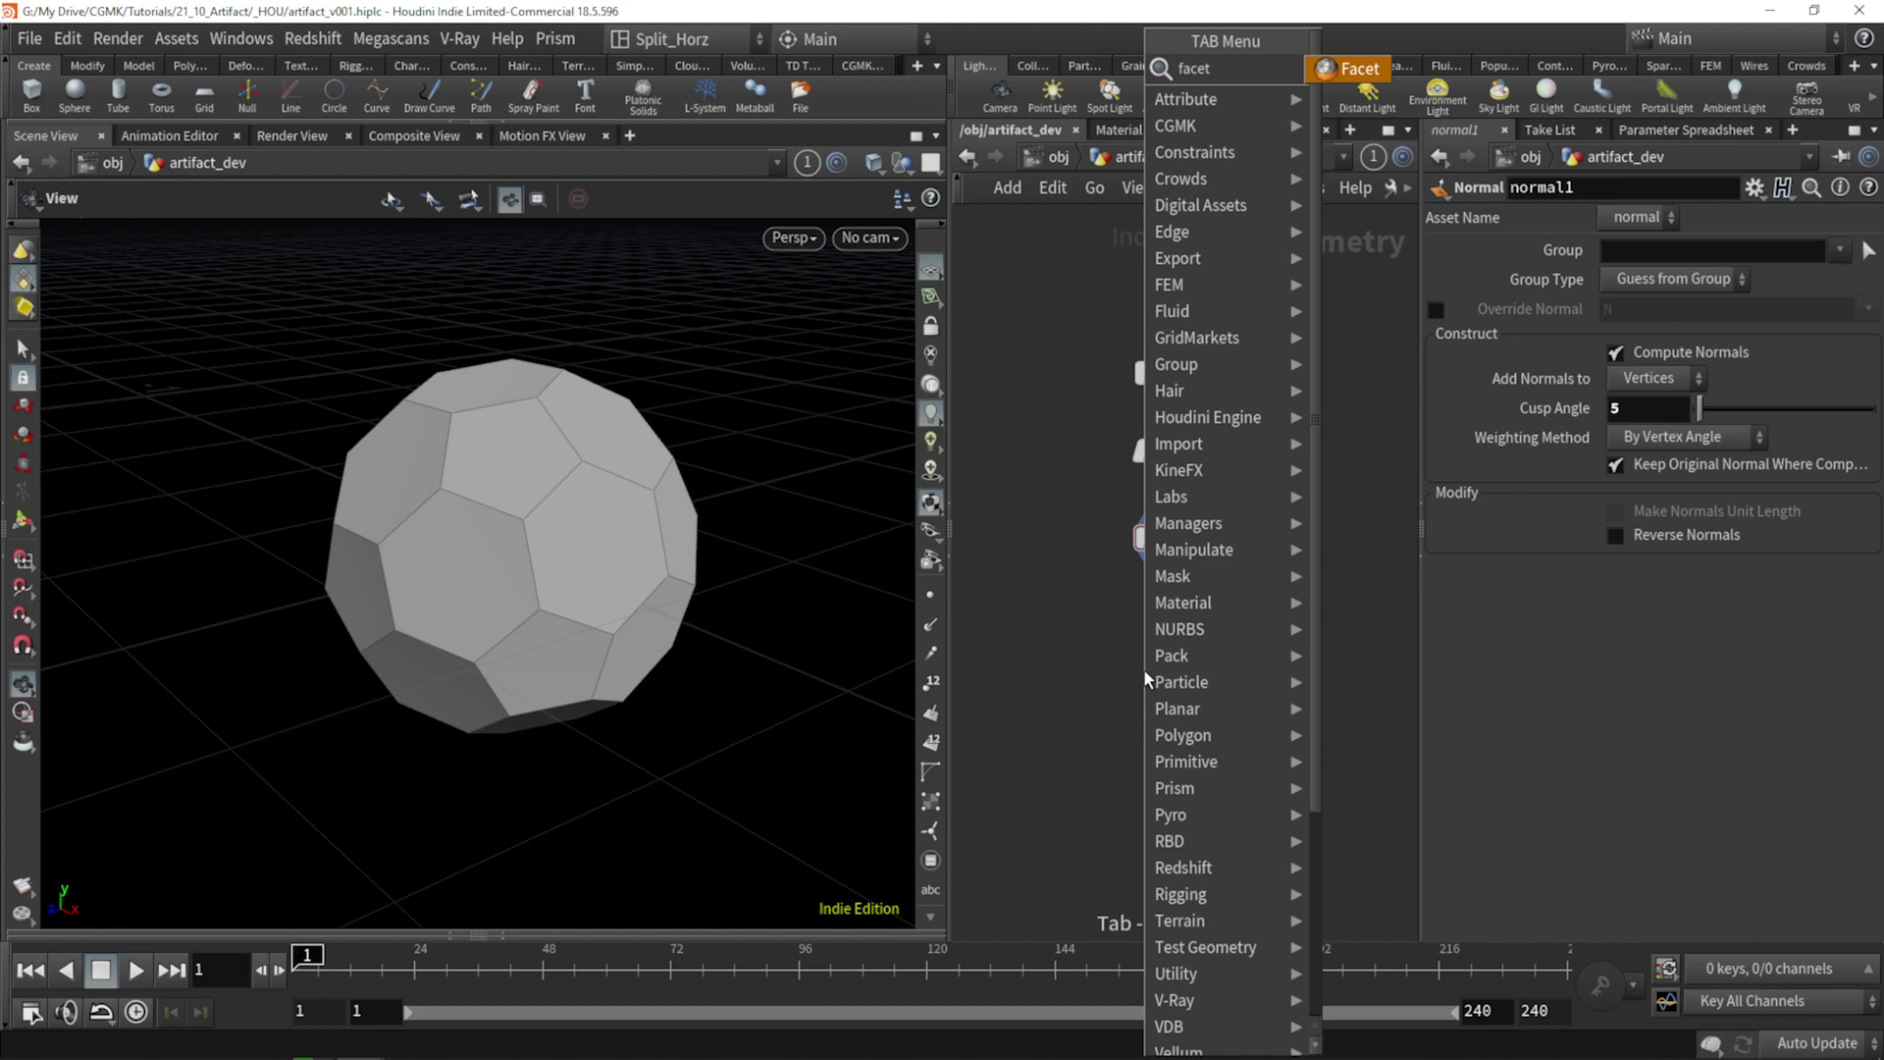
key(Return)
click(1146, 677)
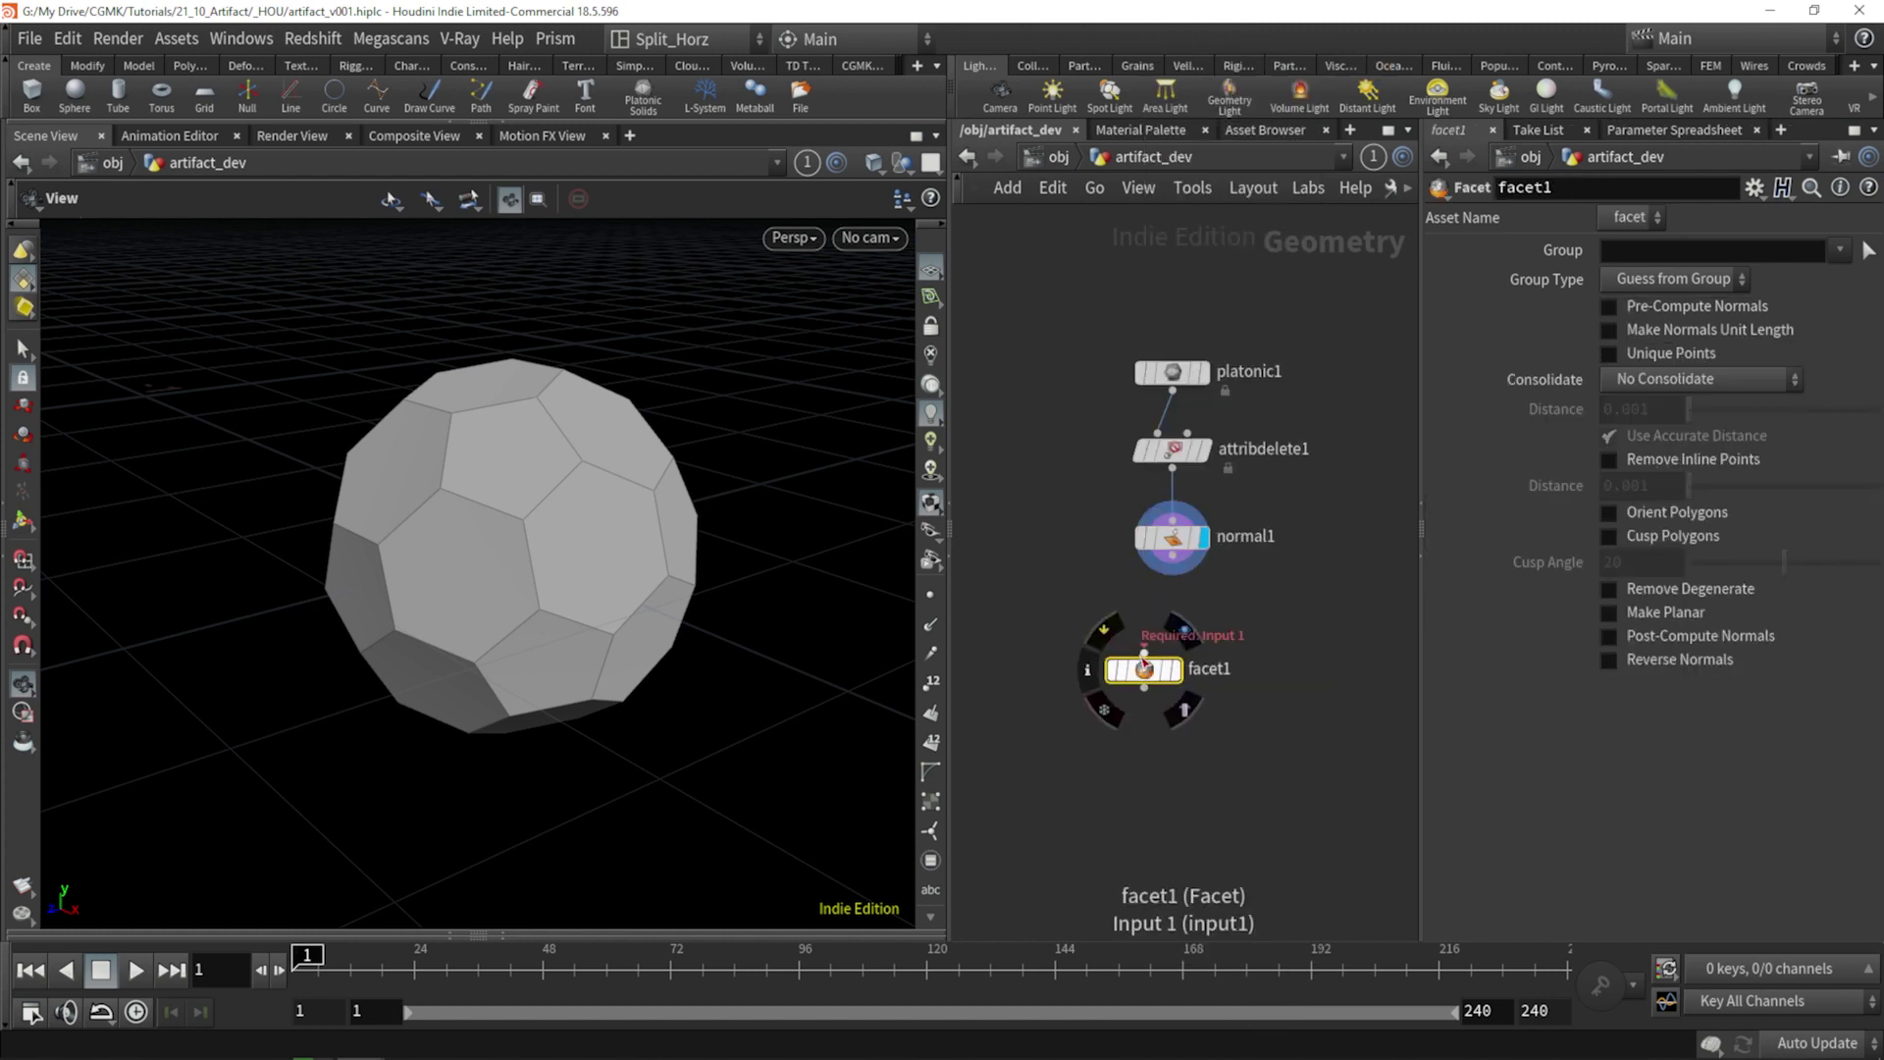
drag(1173, 555, 1197, 618)
click(1183, 655)
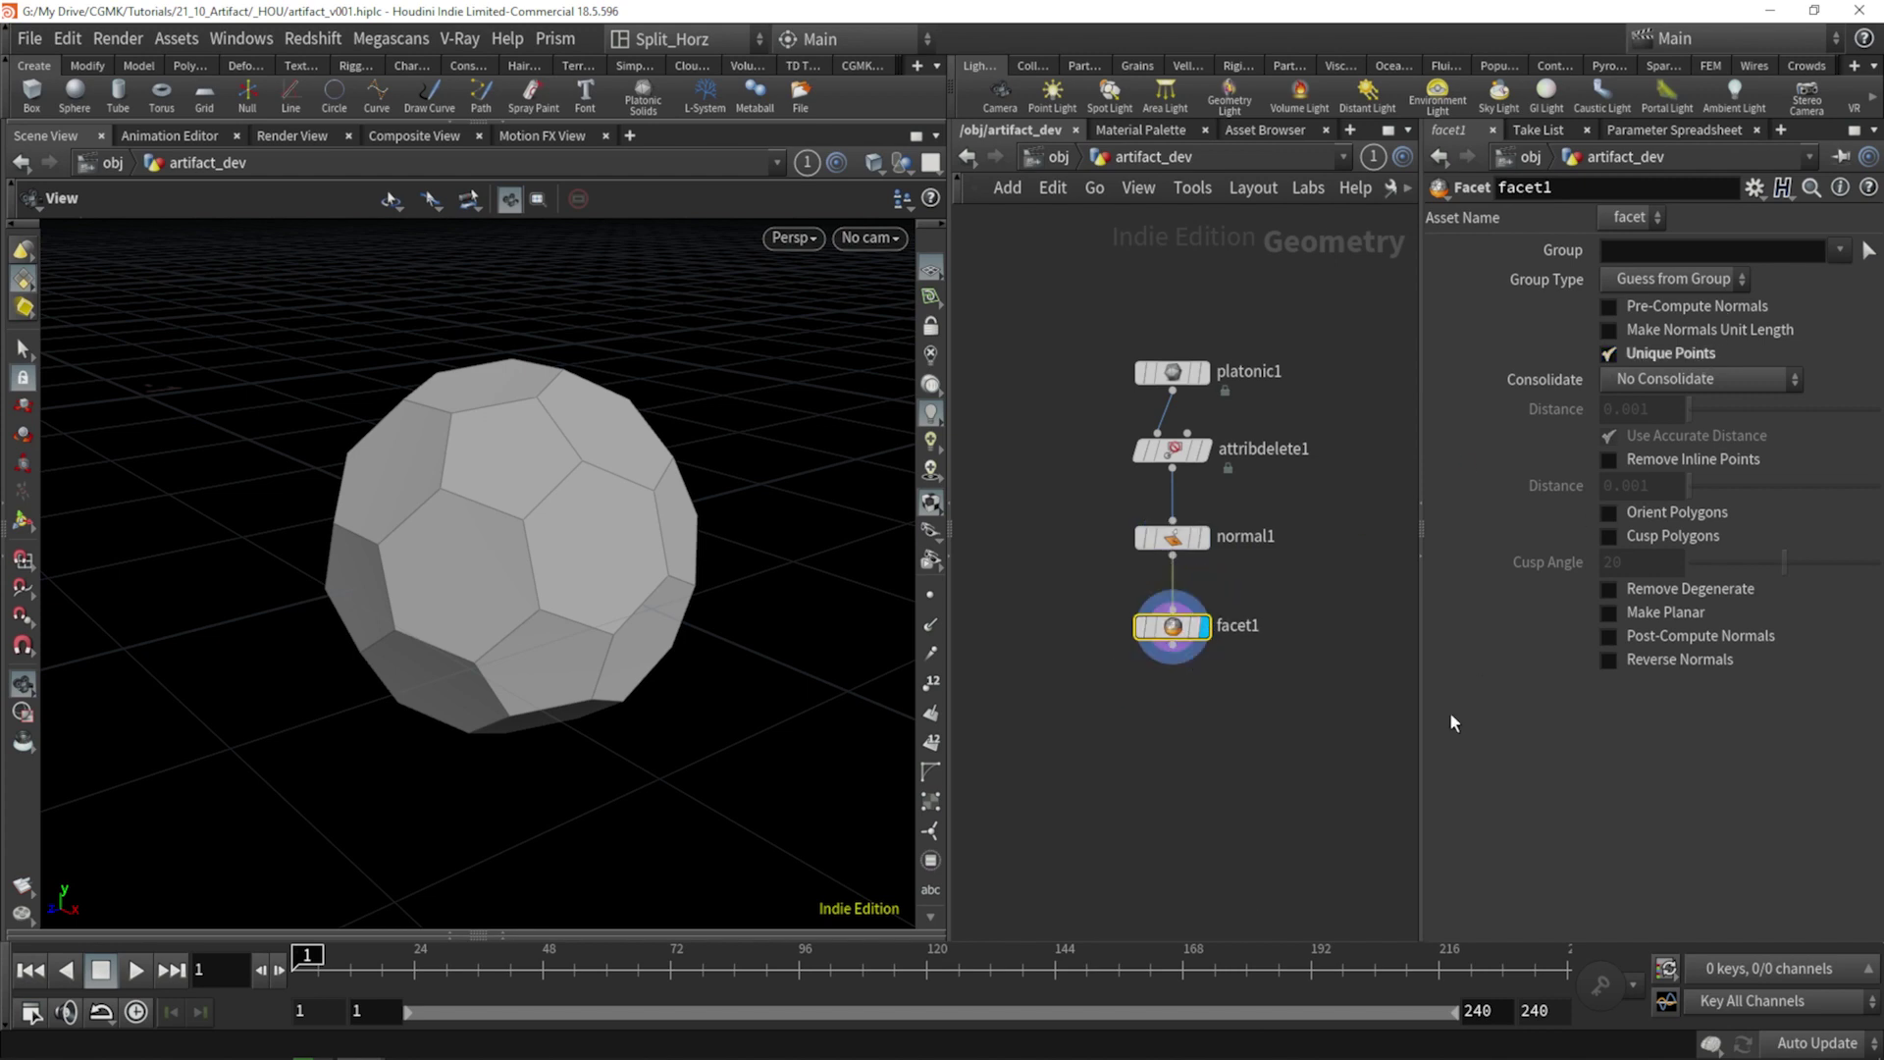
drag(1198, 767, 1145, 365)
key(l)
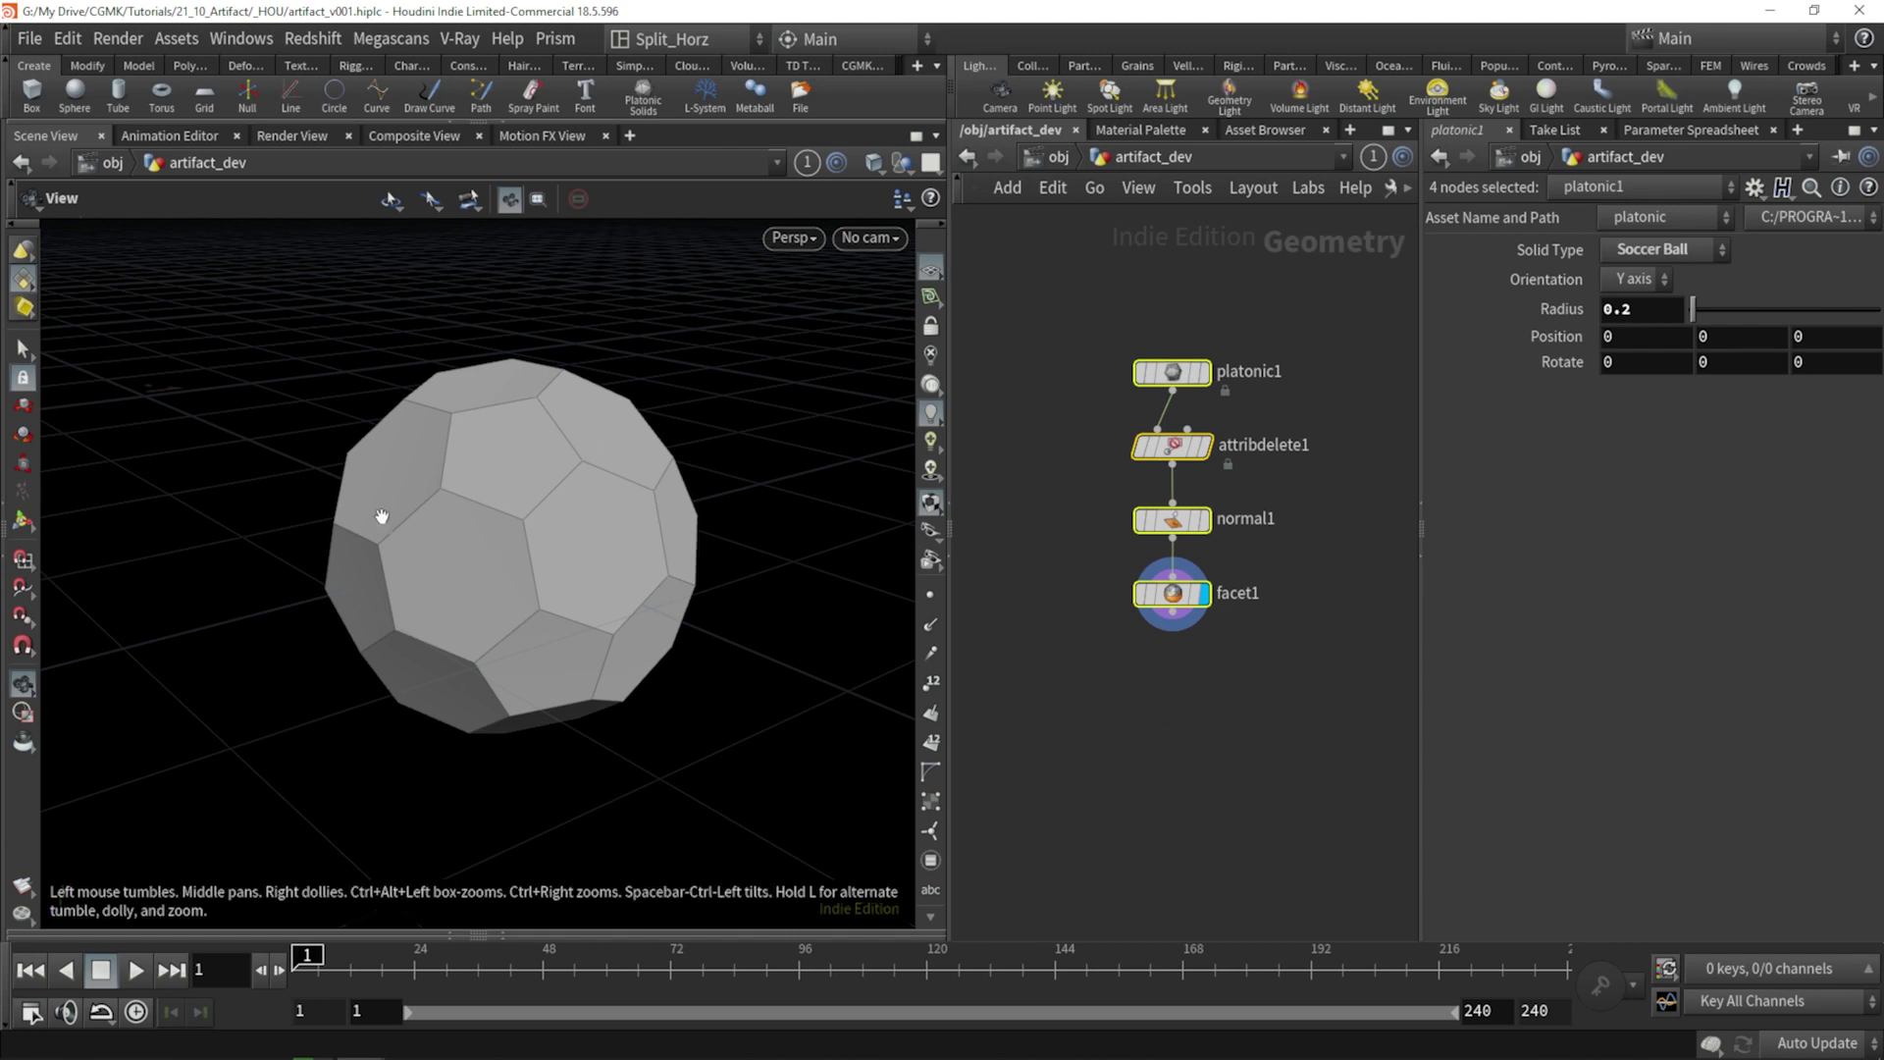
Add an Exploded View node from facet1's output and display the separated faces.
key(Tab)
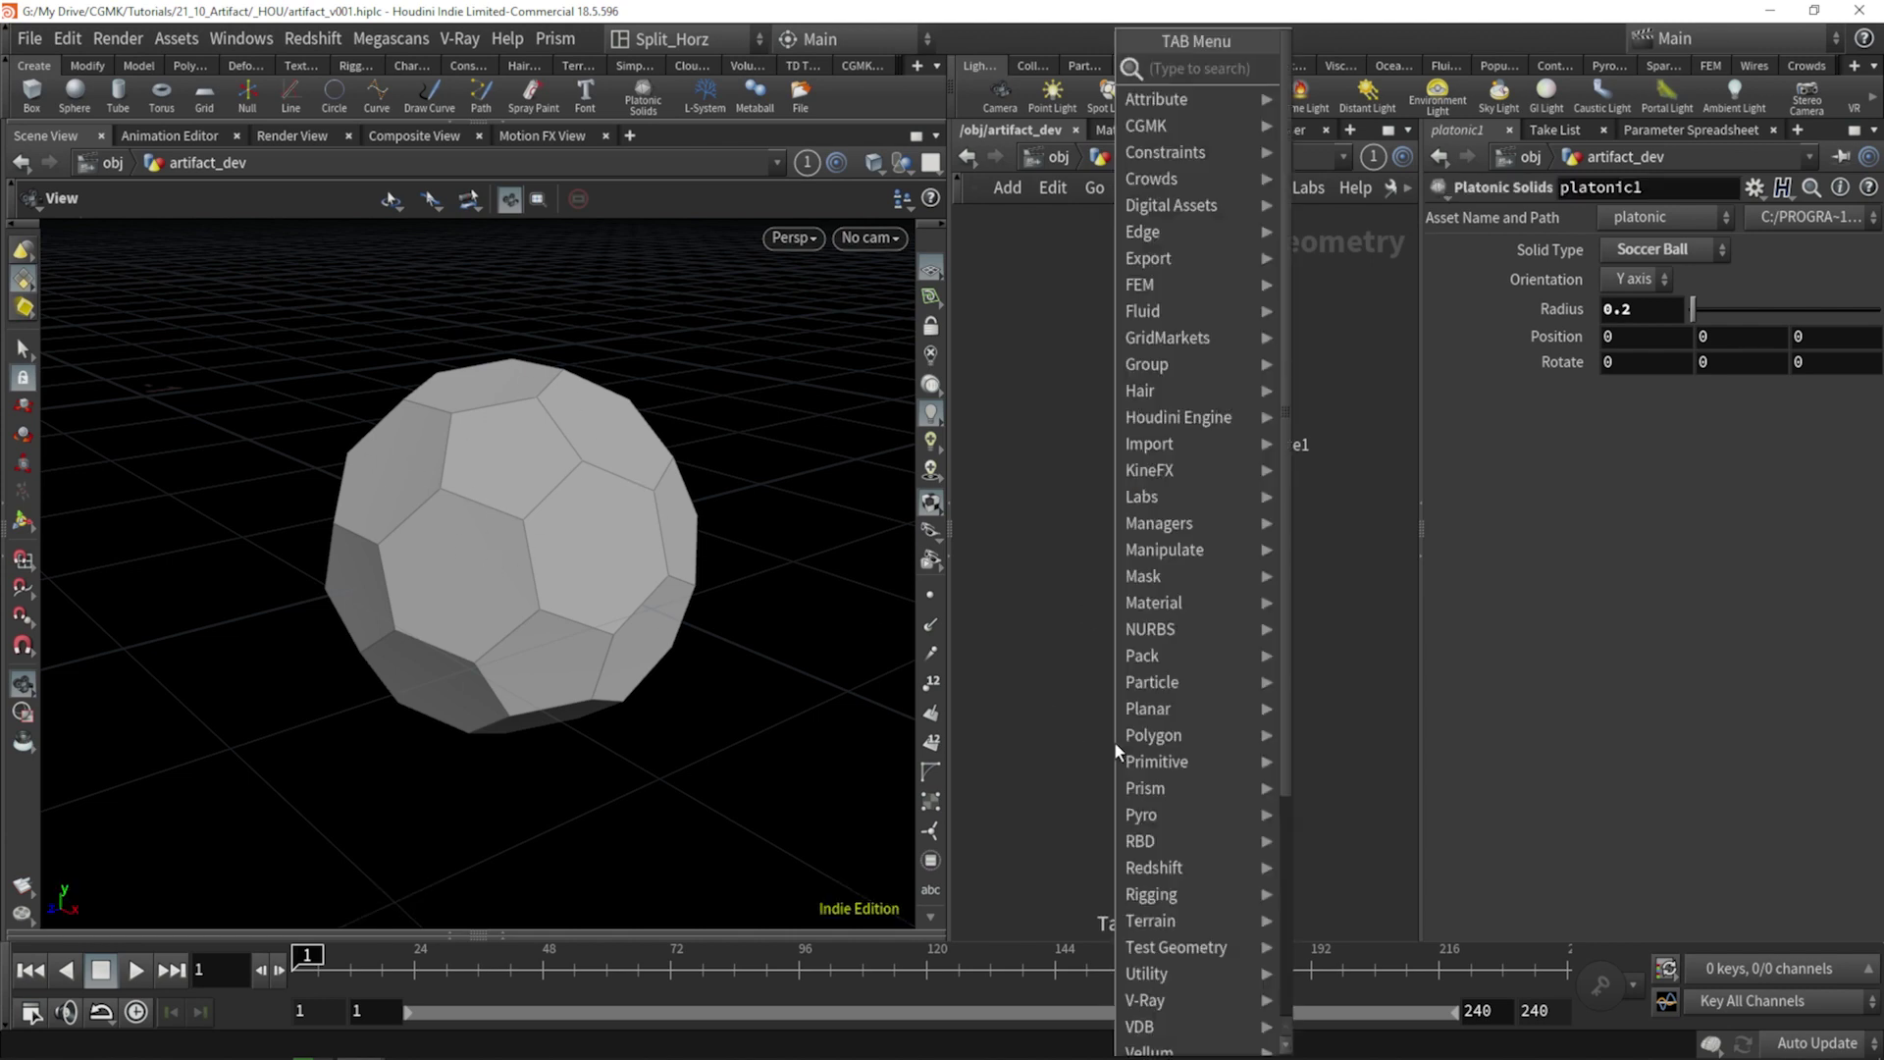
text(expl)
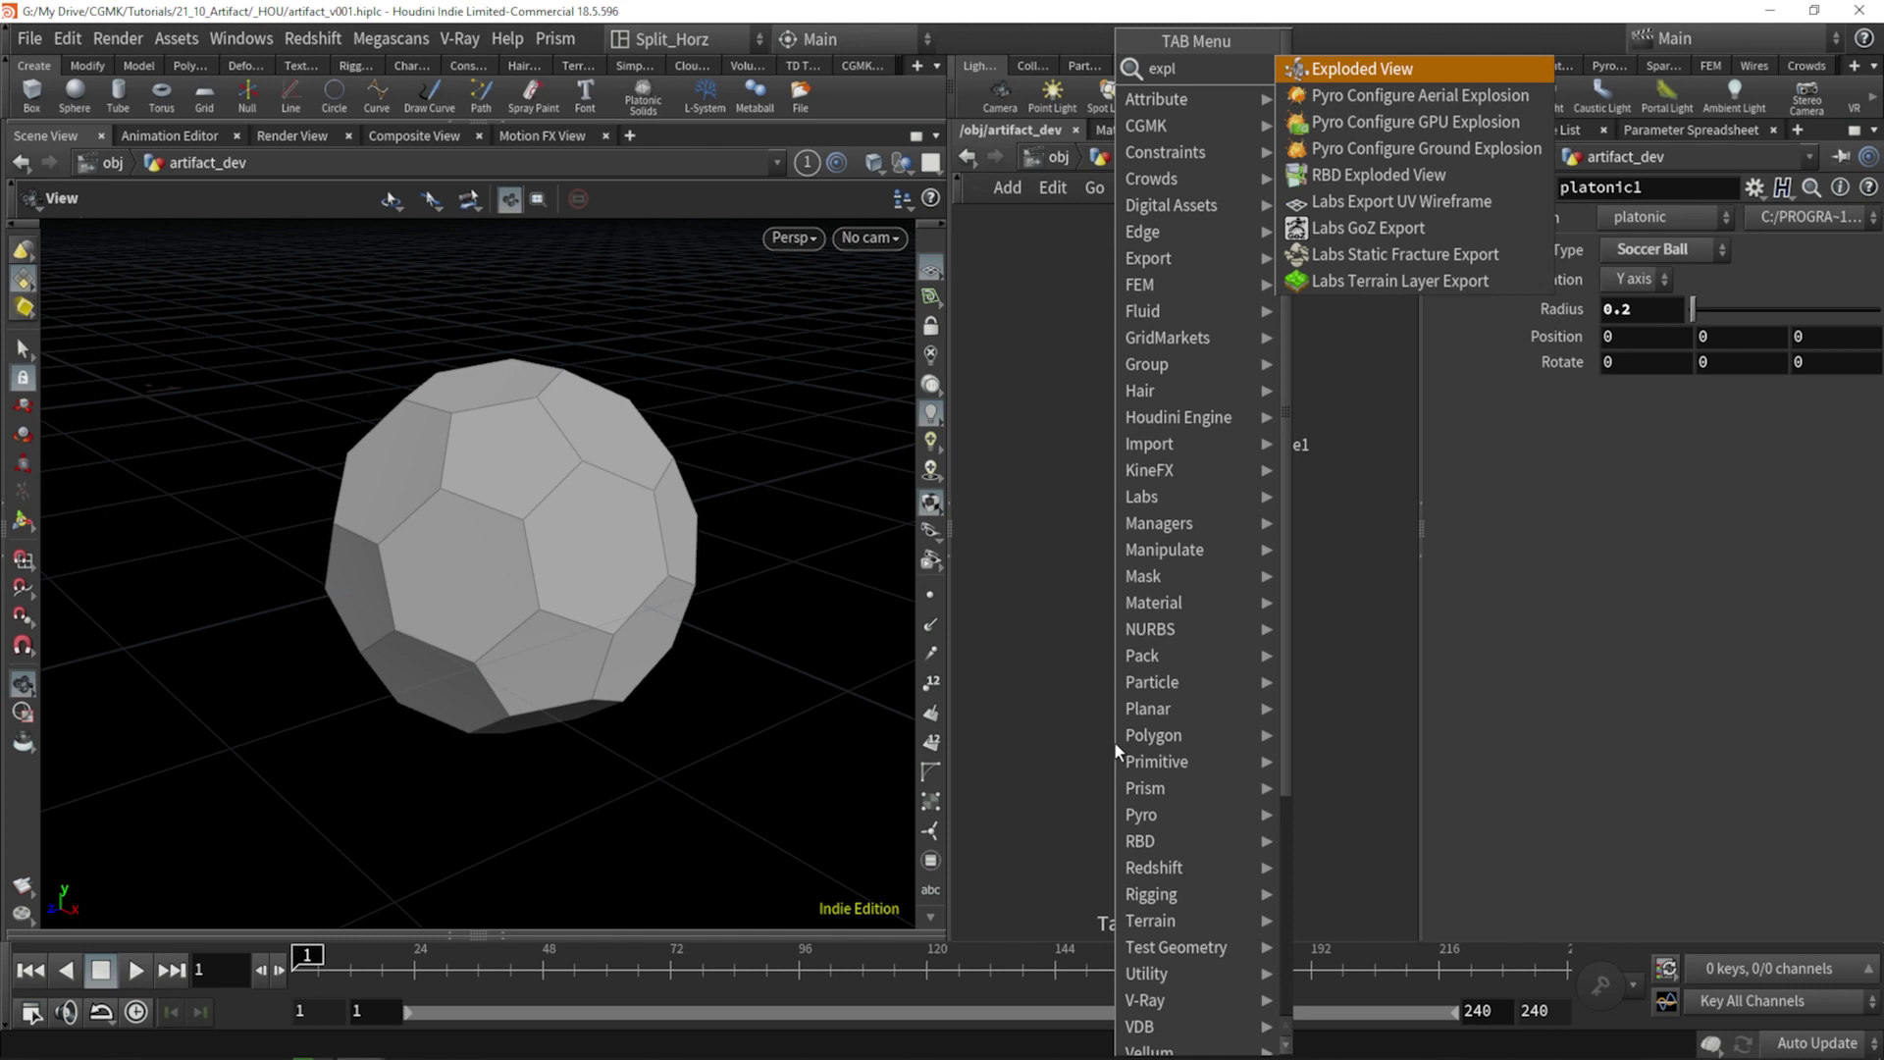
key(Return)
click(1114, 748)
drag(1173, 612, 1115, 726)
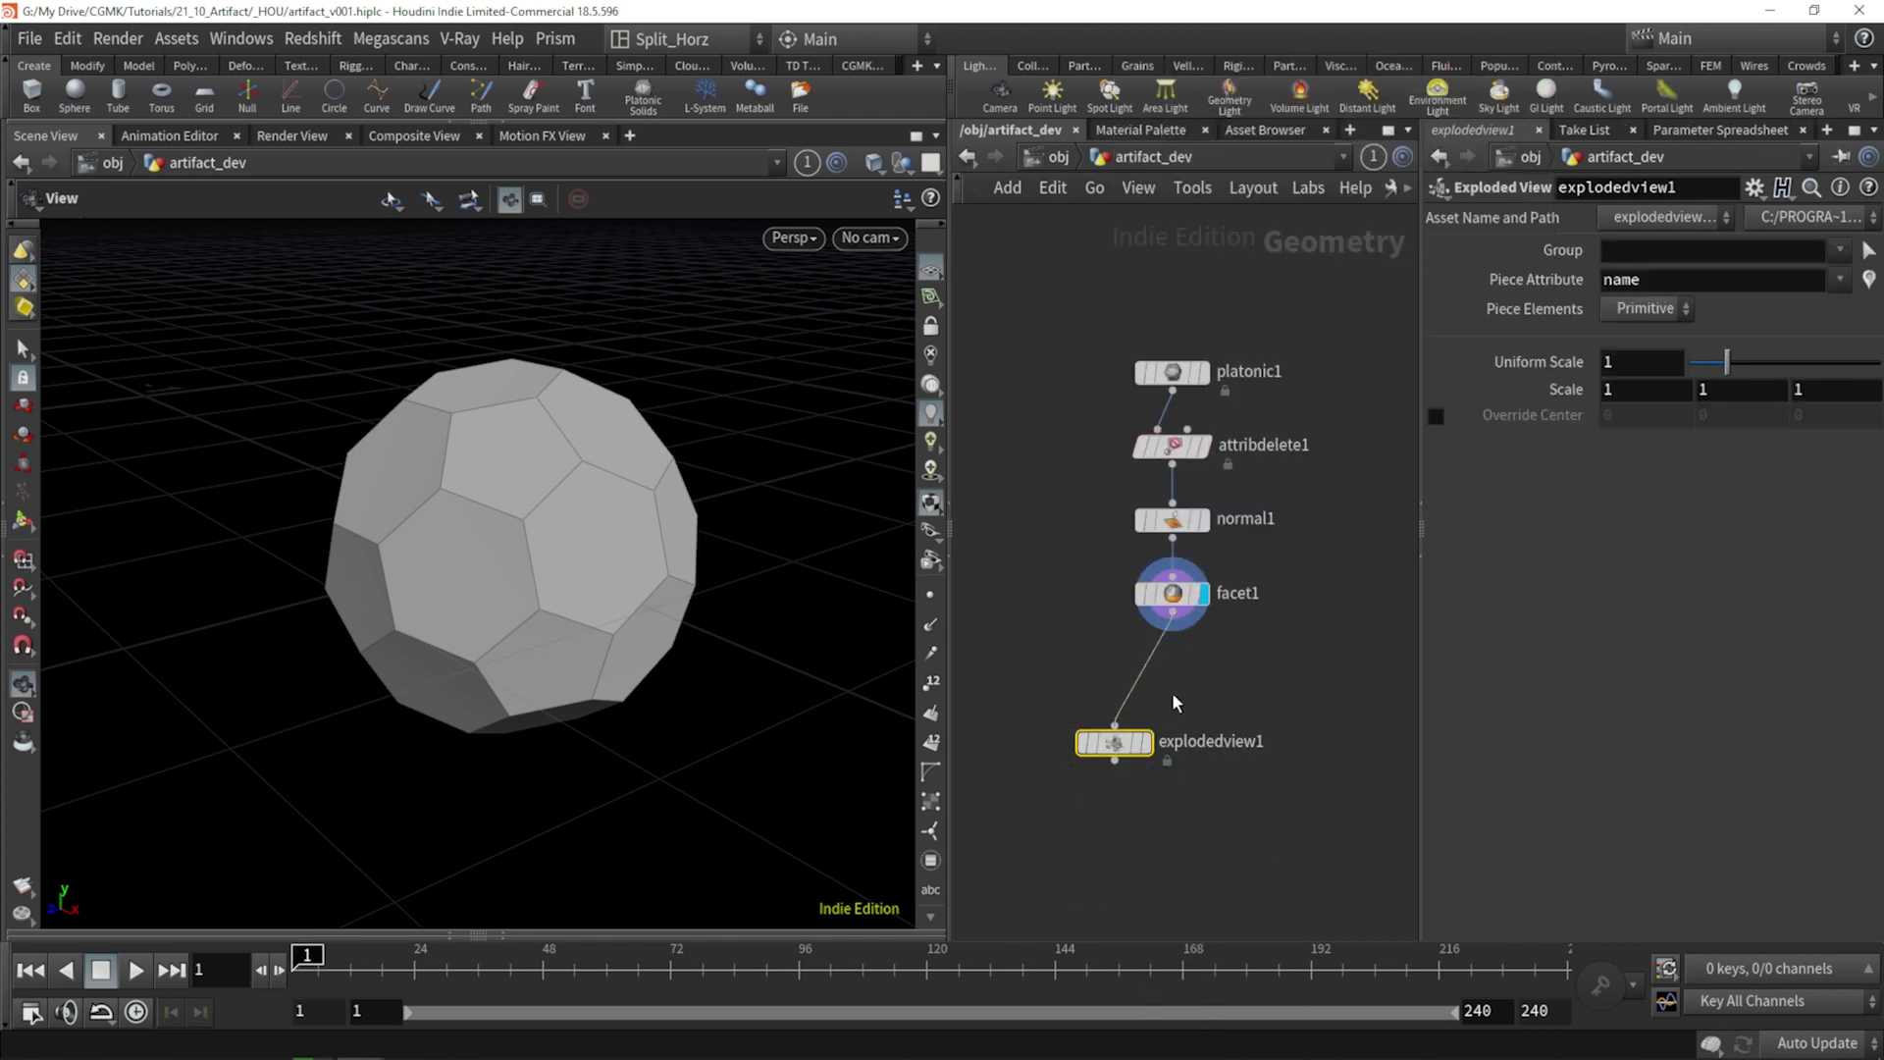
click(1145, 743)
scroll(835, 739, down, 5)
mouse_move(510, 628)
mouse_down()
mouse_move(618, 628)
mouse_move(488, 630)
mouse_up()
Move explodedview1 aside and display facet1's solid ball again.
drag(1123, 776, 1029, 727)
middle_drag(1132, 771, 1276, 741)
drag(1177, 672, 1040, 638)
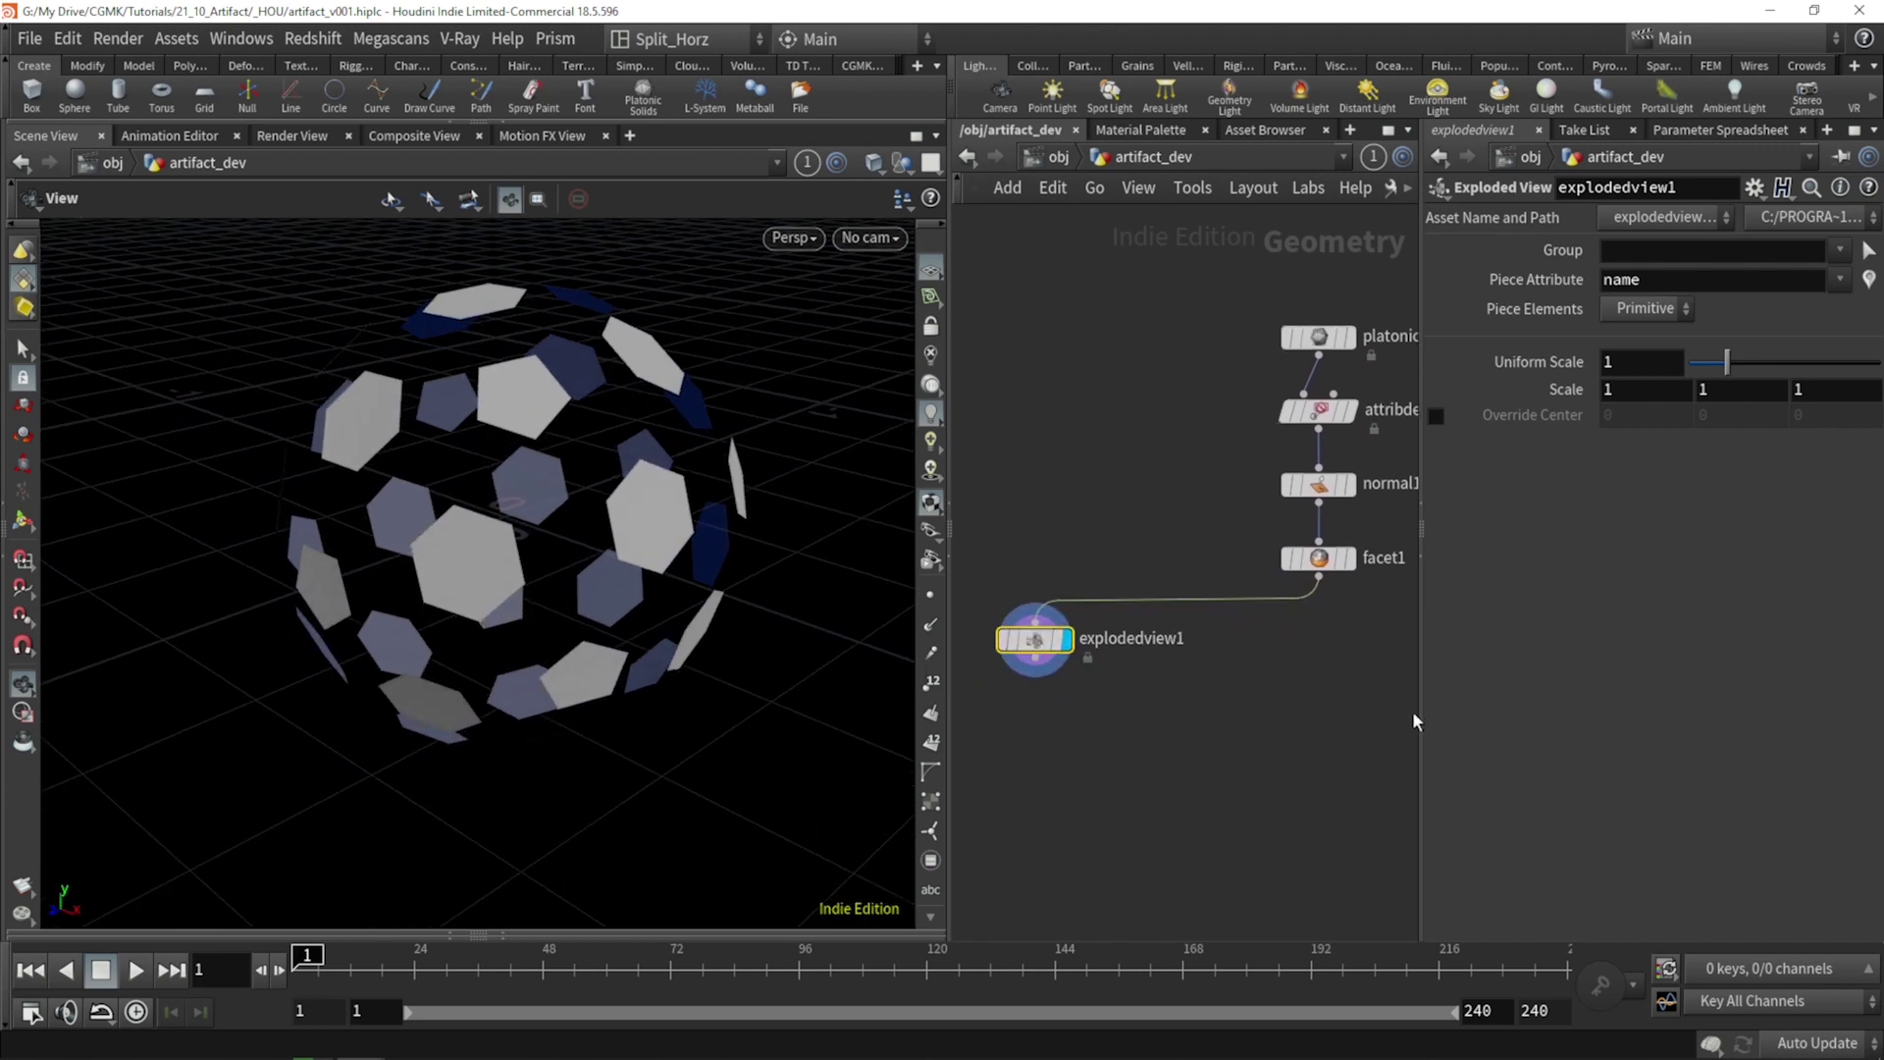
middle_drag(1417, 723, 1243, 736)
click(1156, 577)
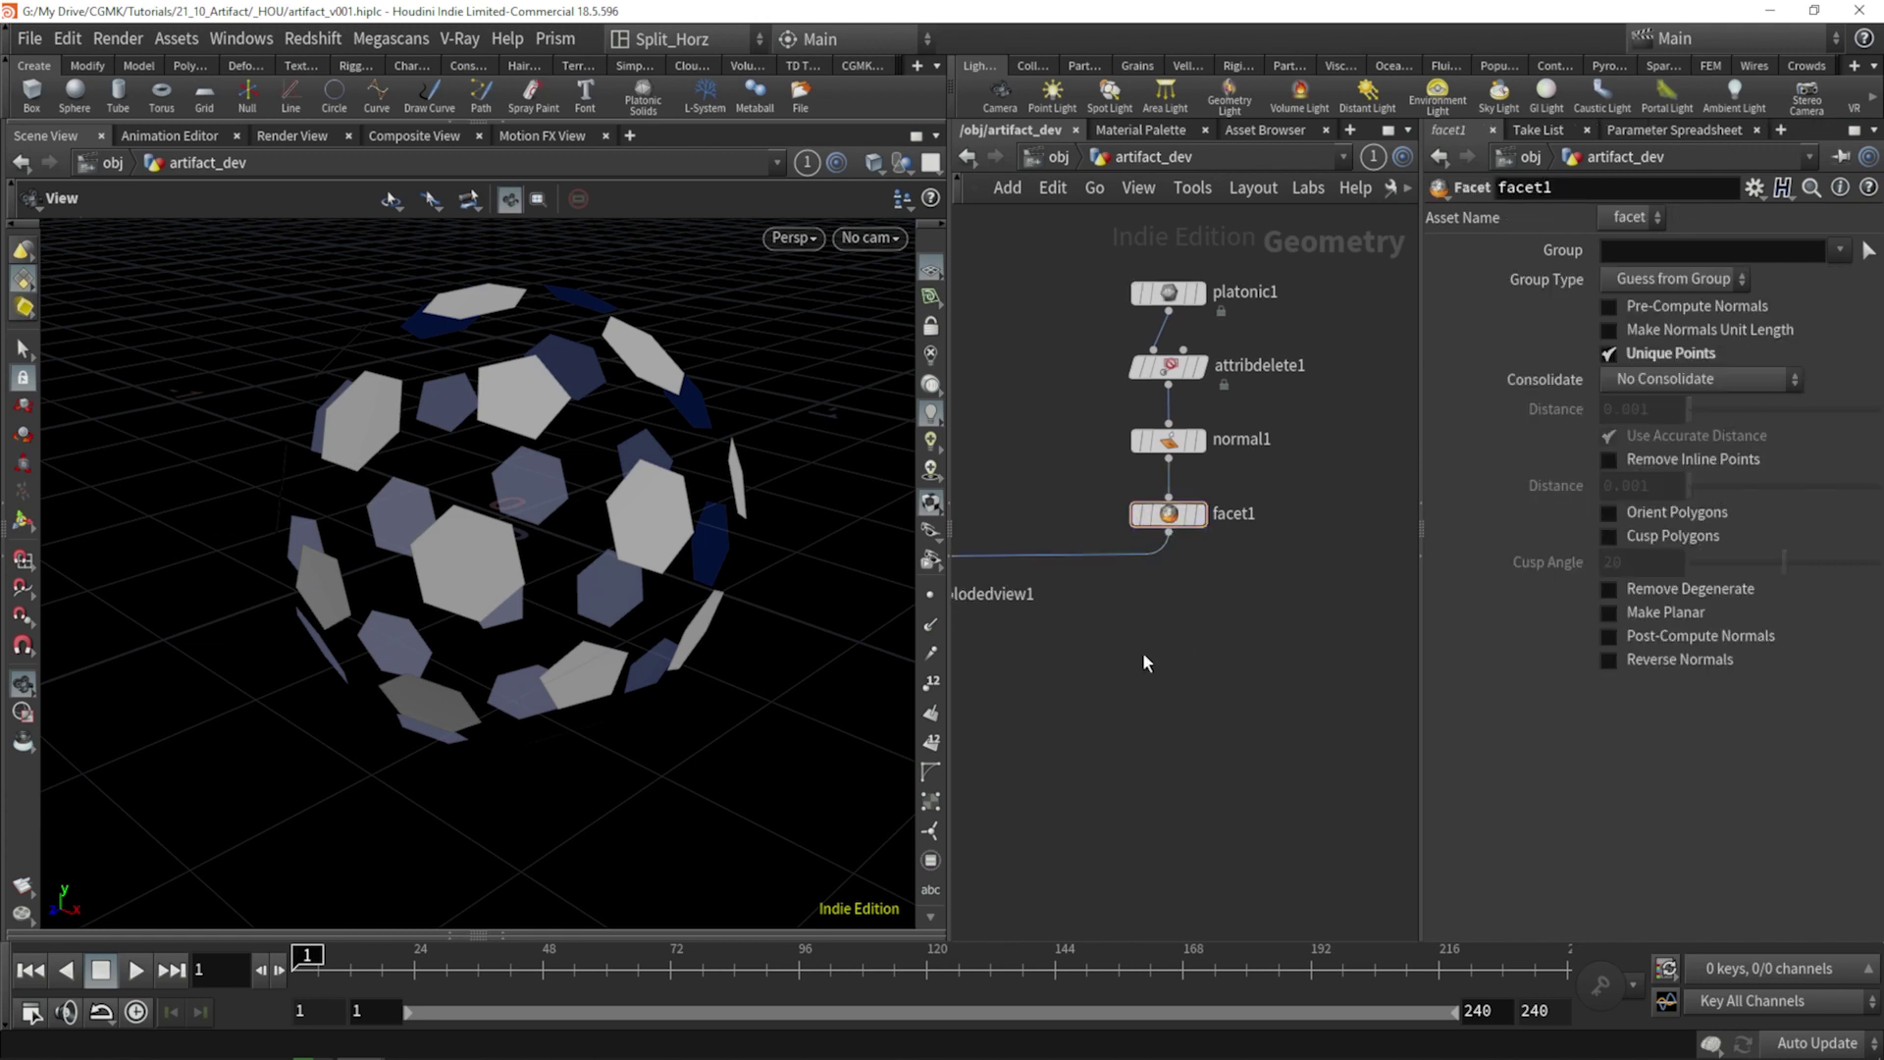
key(Tab)
key(Escape)
click(1199, 513)
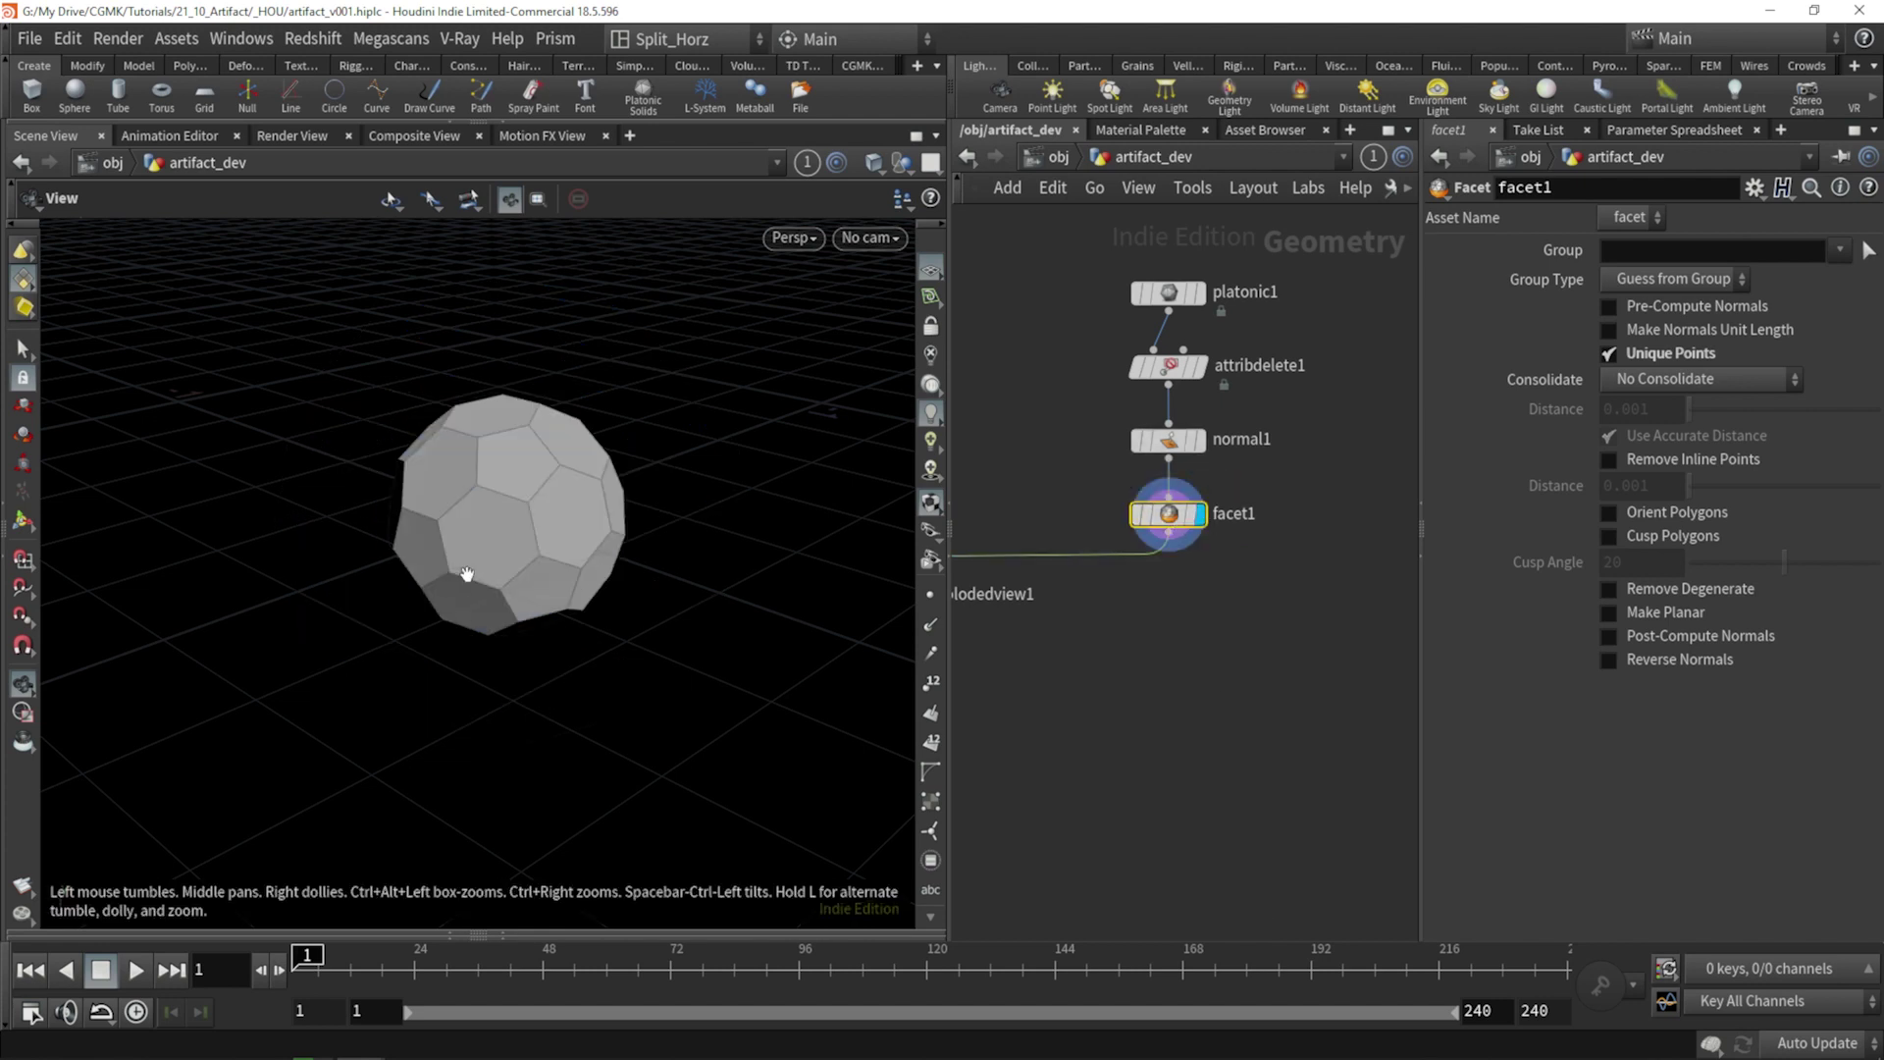
Orbit the view around the intact faceted soccer ball.
drag(450, 573, 440, 485)
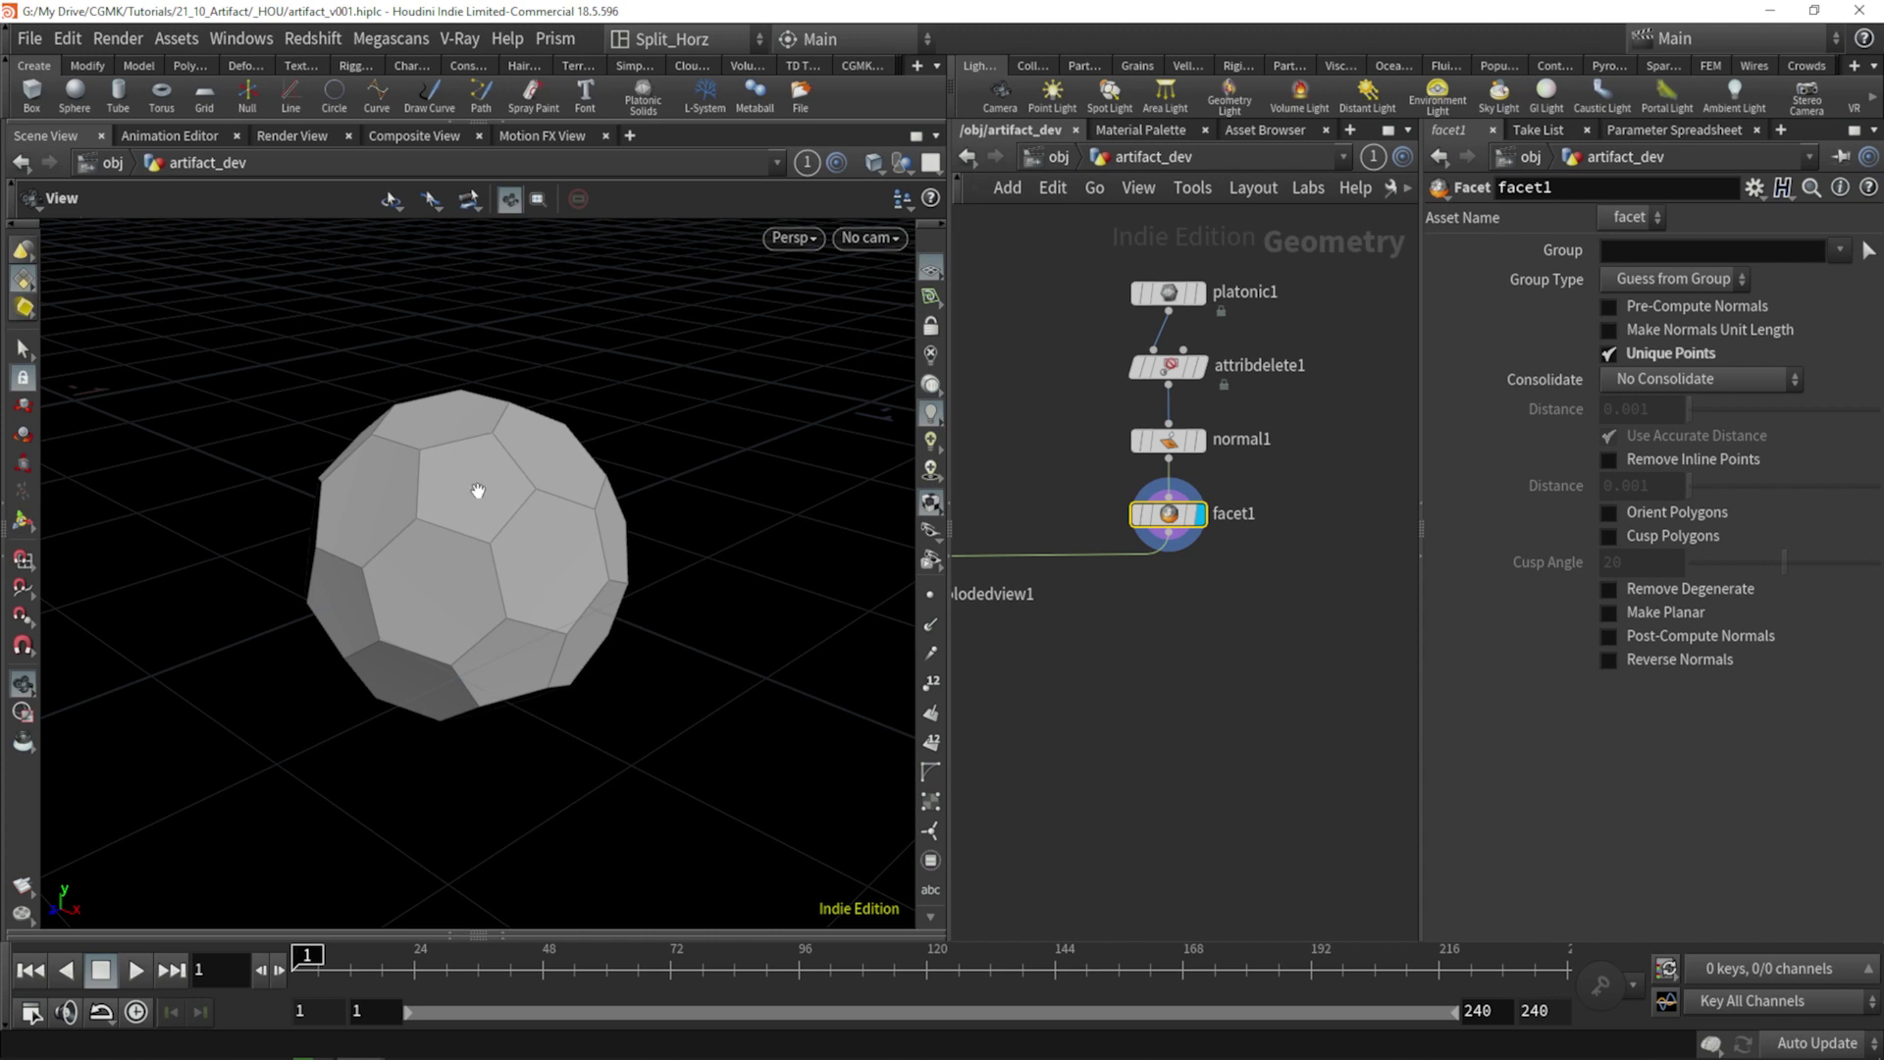
key(Tab)
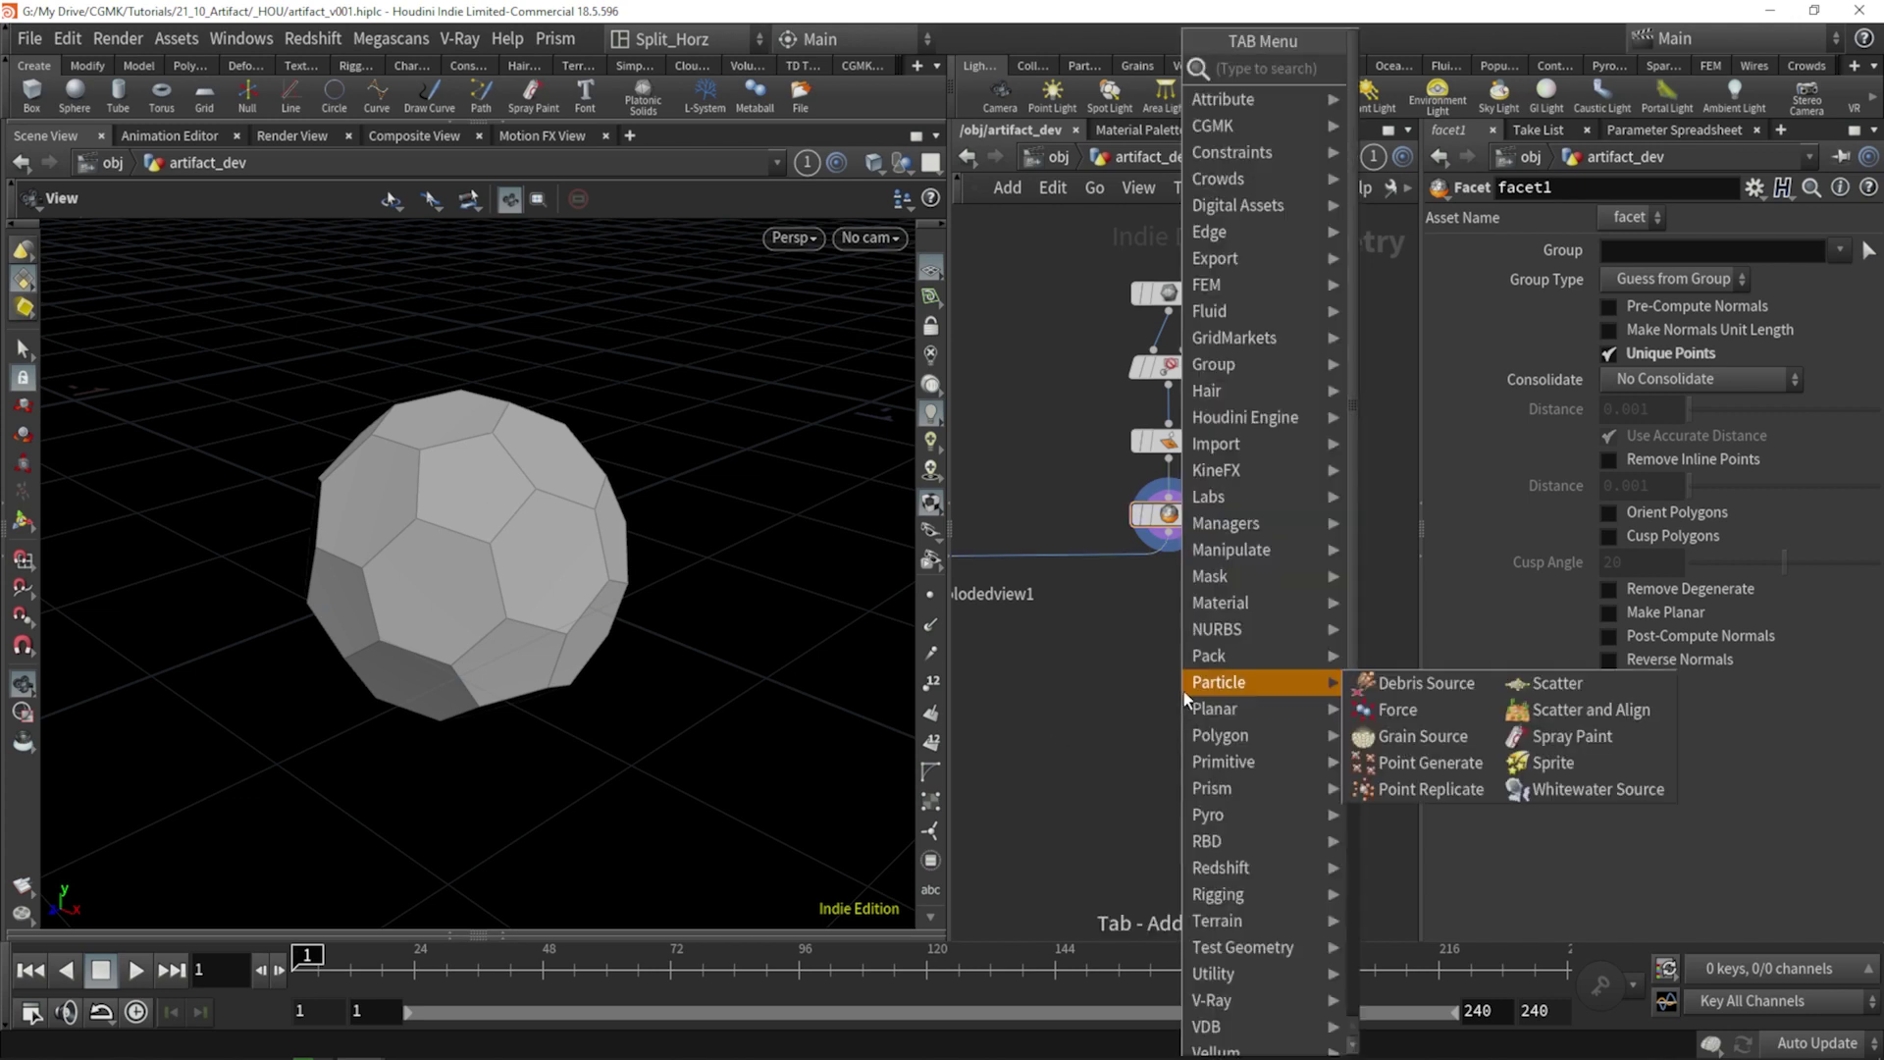
Add a Copy and Transform node under facet1, wired from its output.
text(copy)
key(Return)
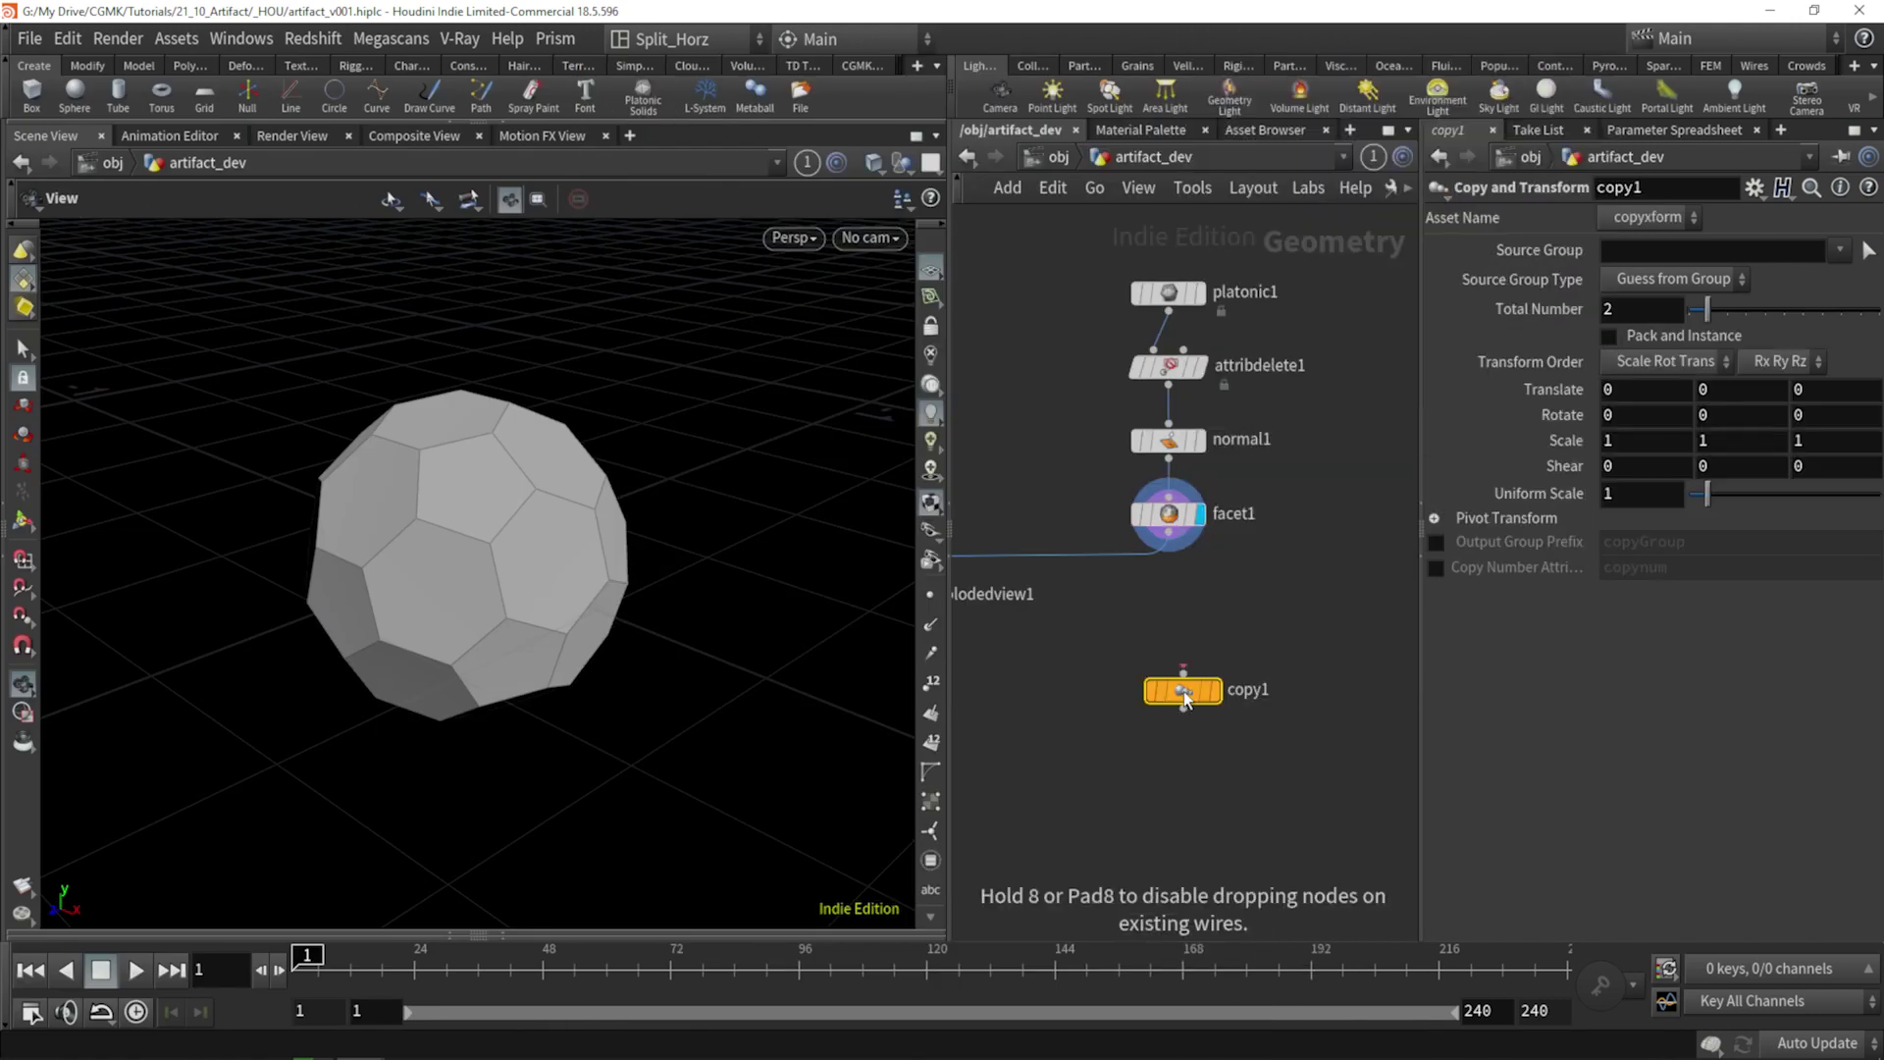
click(1183, 695)
click(1183, 673)
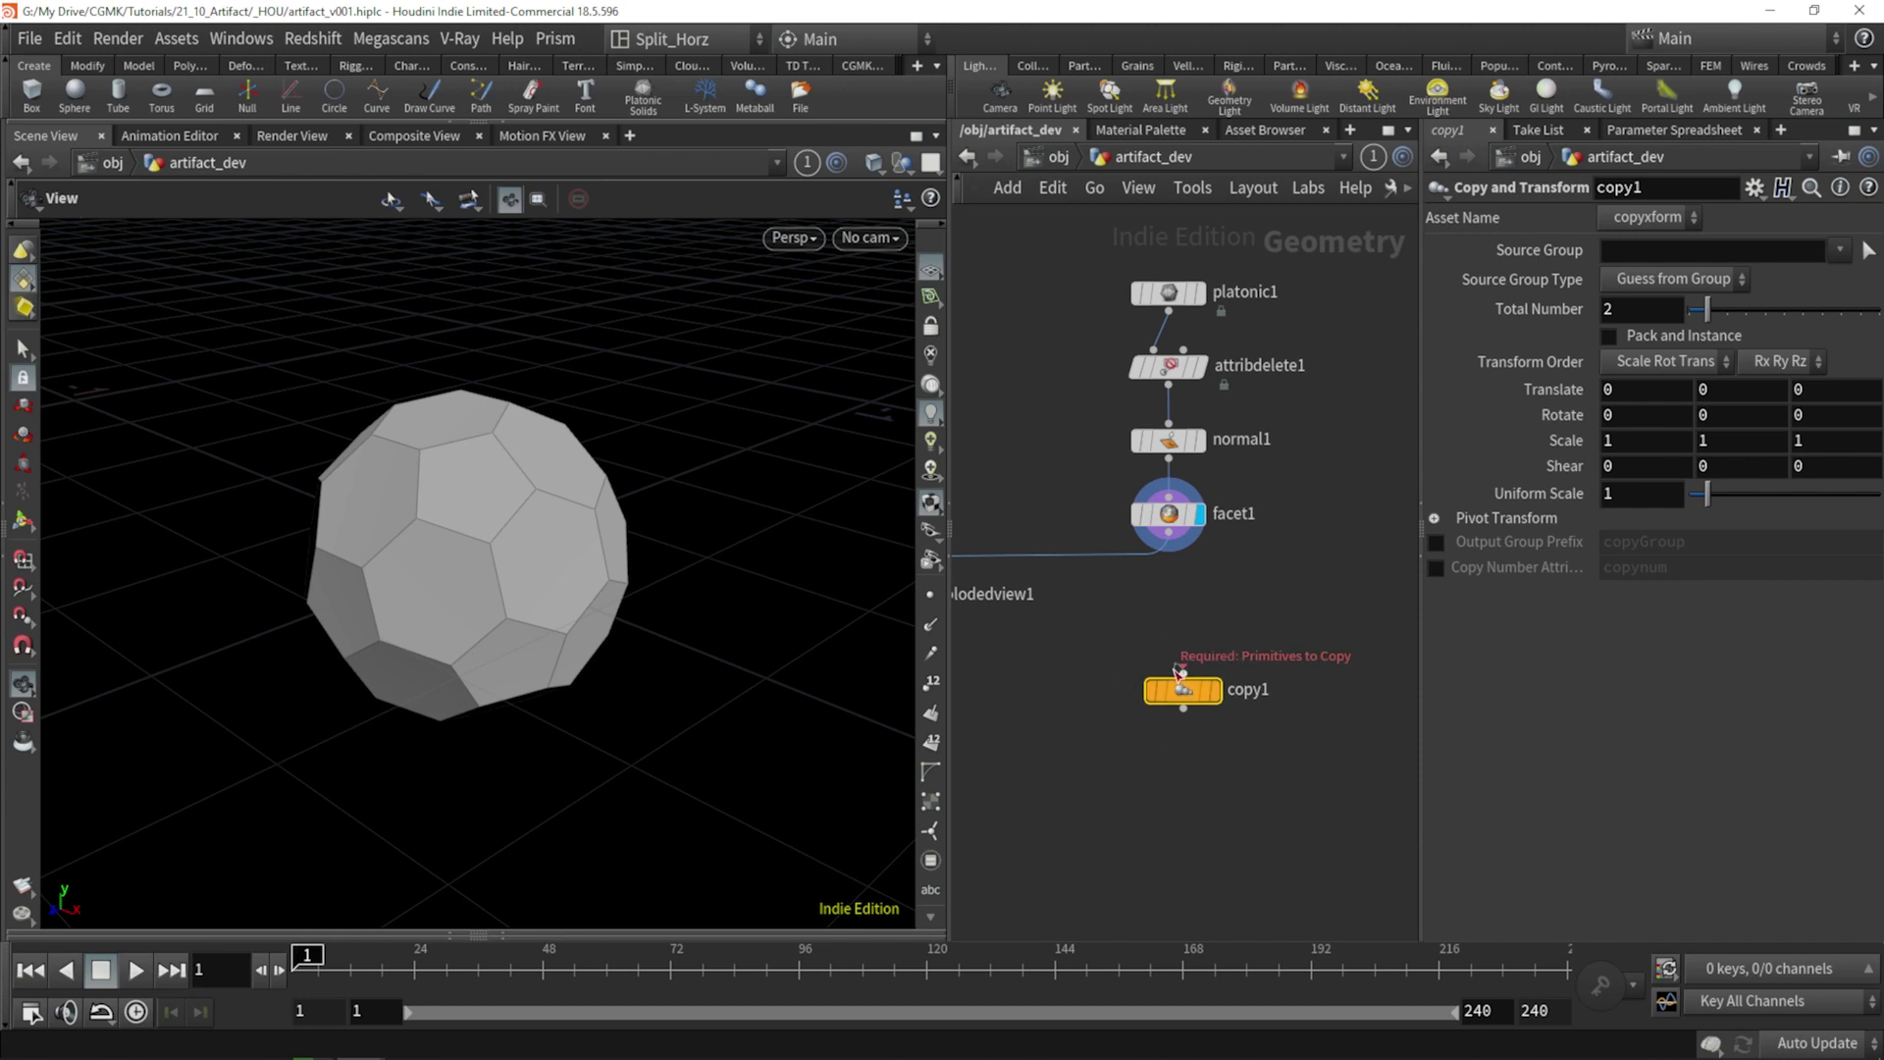
click(1170, 558)
drag(1181, 690, 1180, 642)
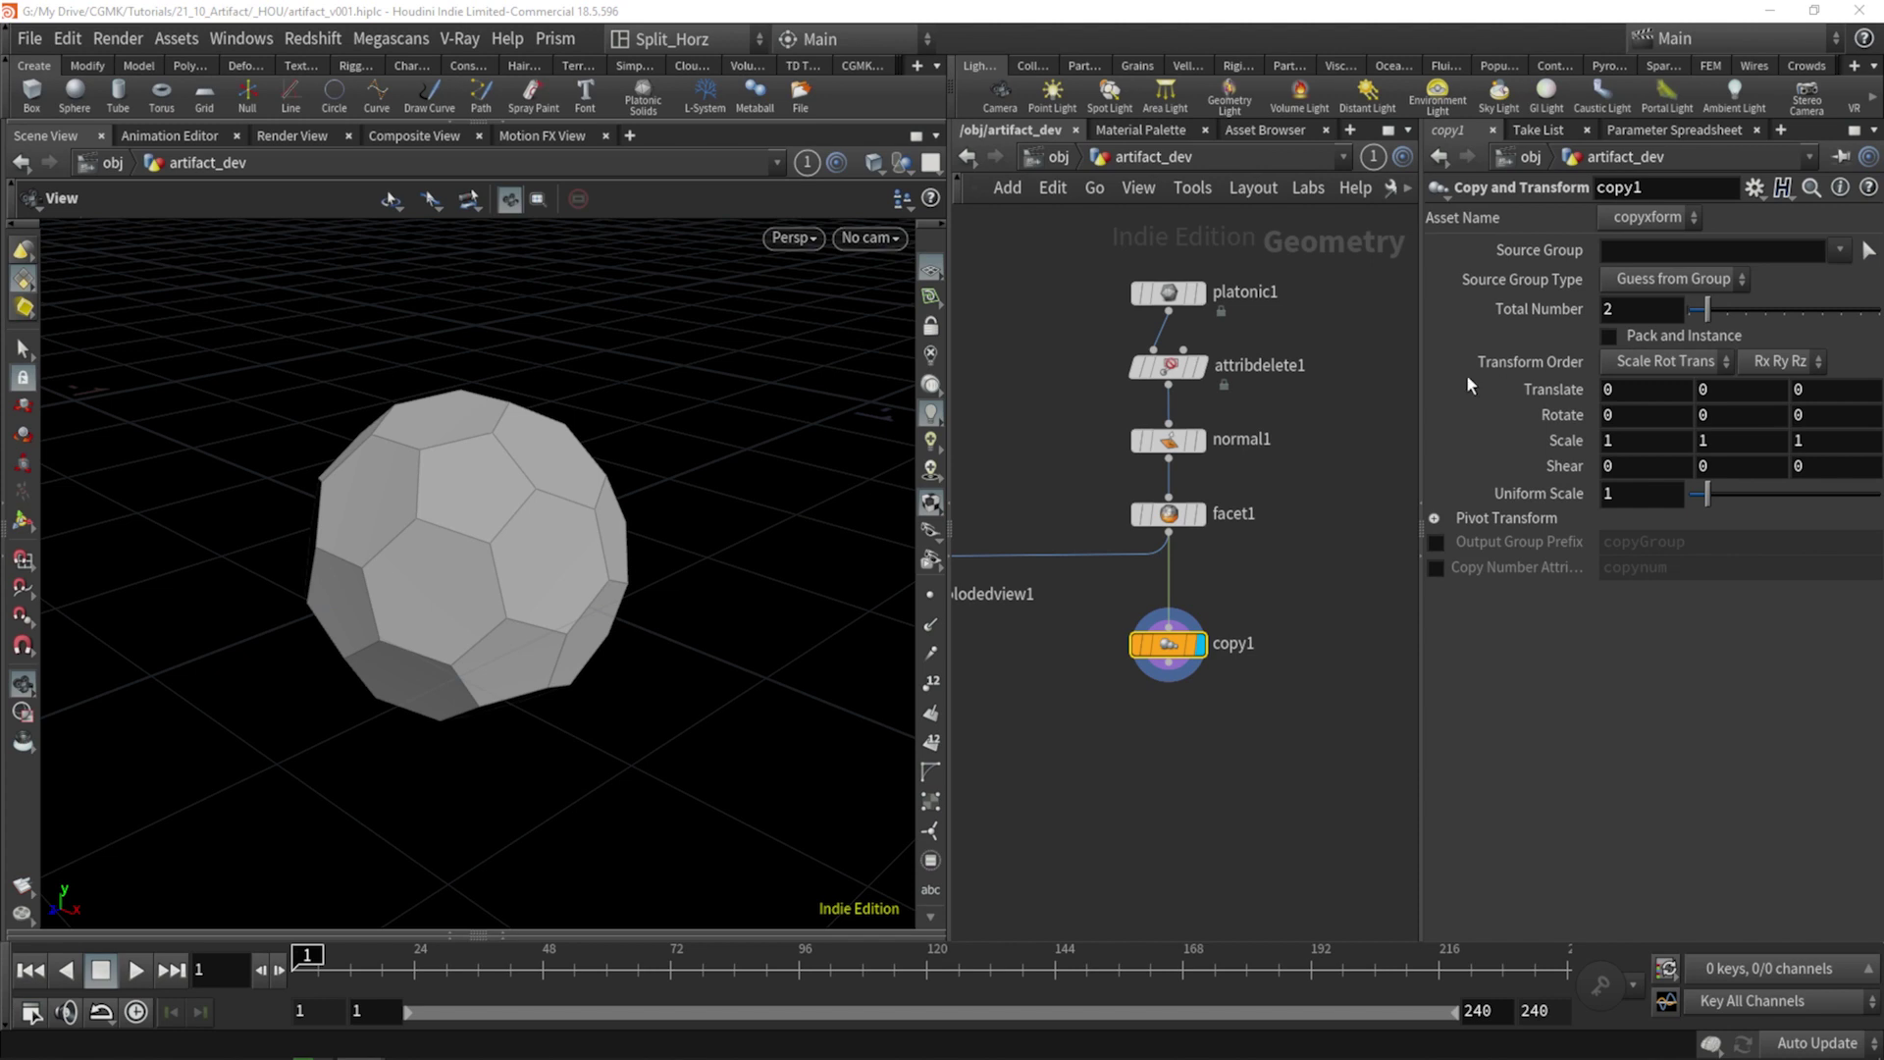
Set the copies' Uniform Scale to 0.9 and view the model as wireframe.
click(1630, 493)
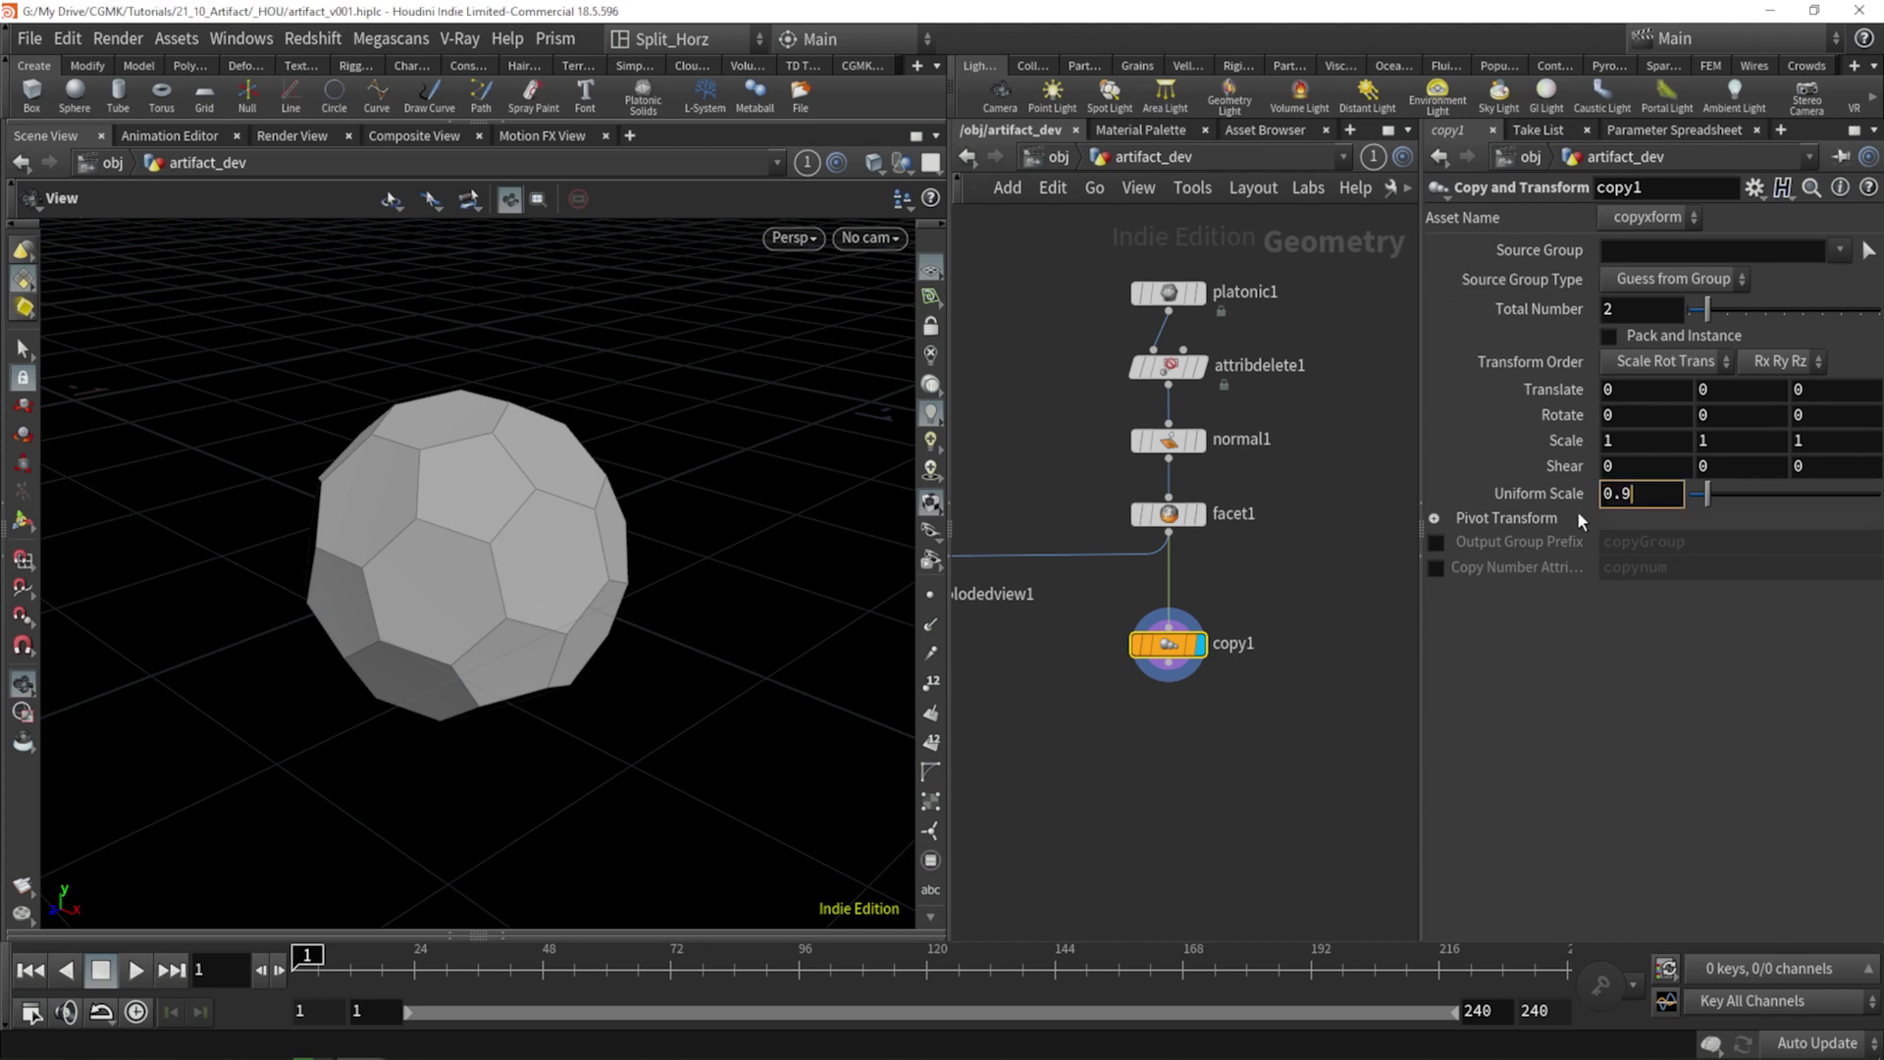
key(Return)
key(w)
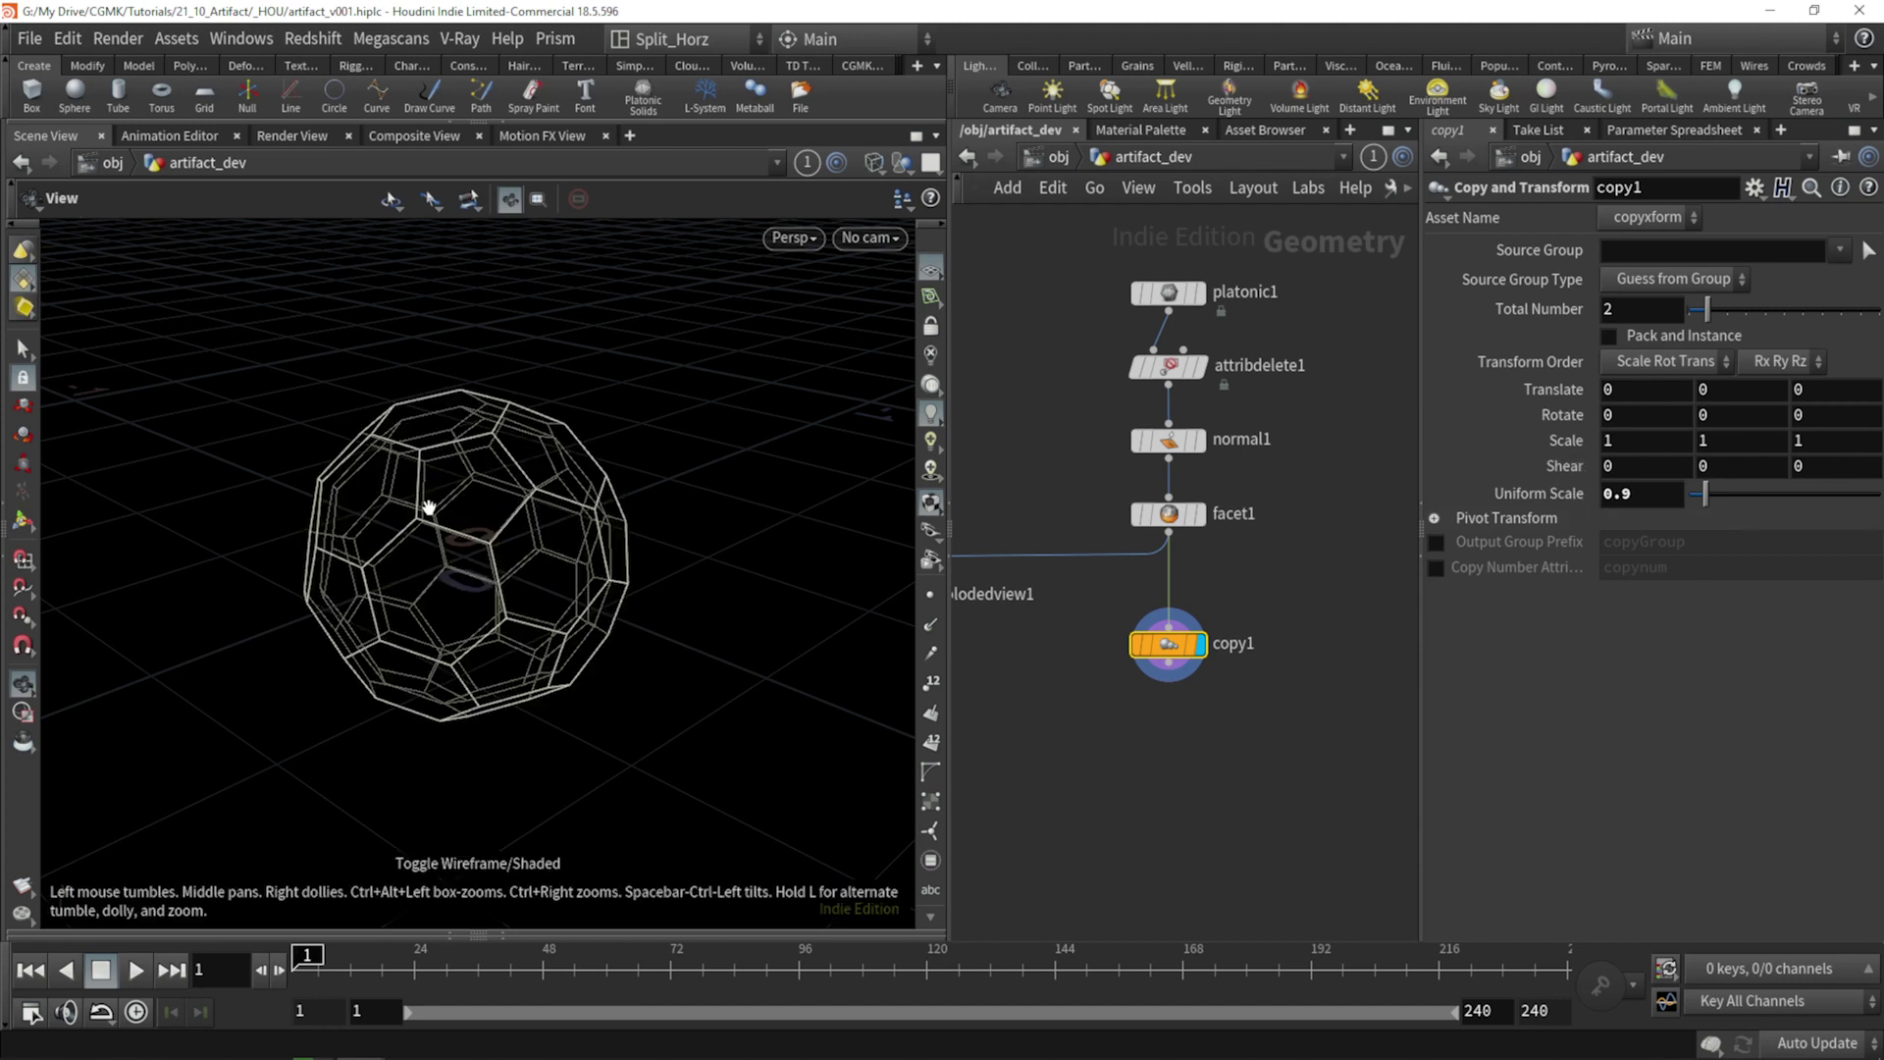
drag(429, 558, 491, 530)
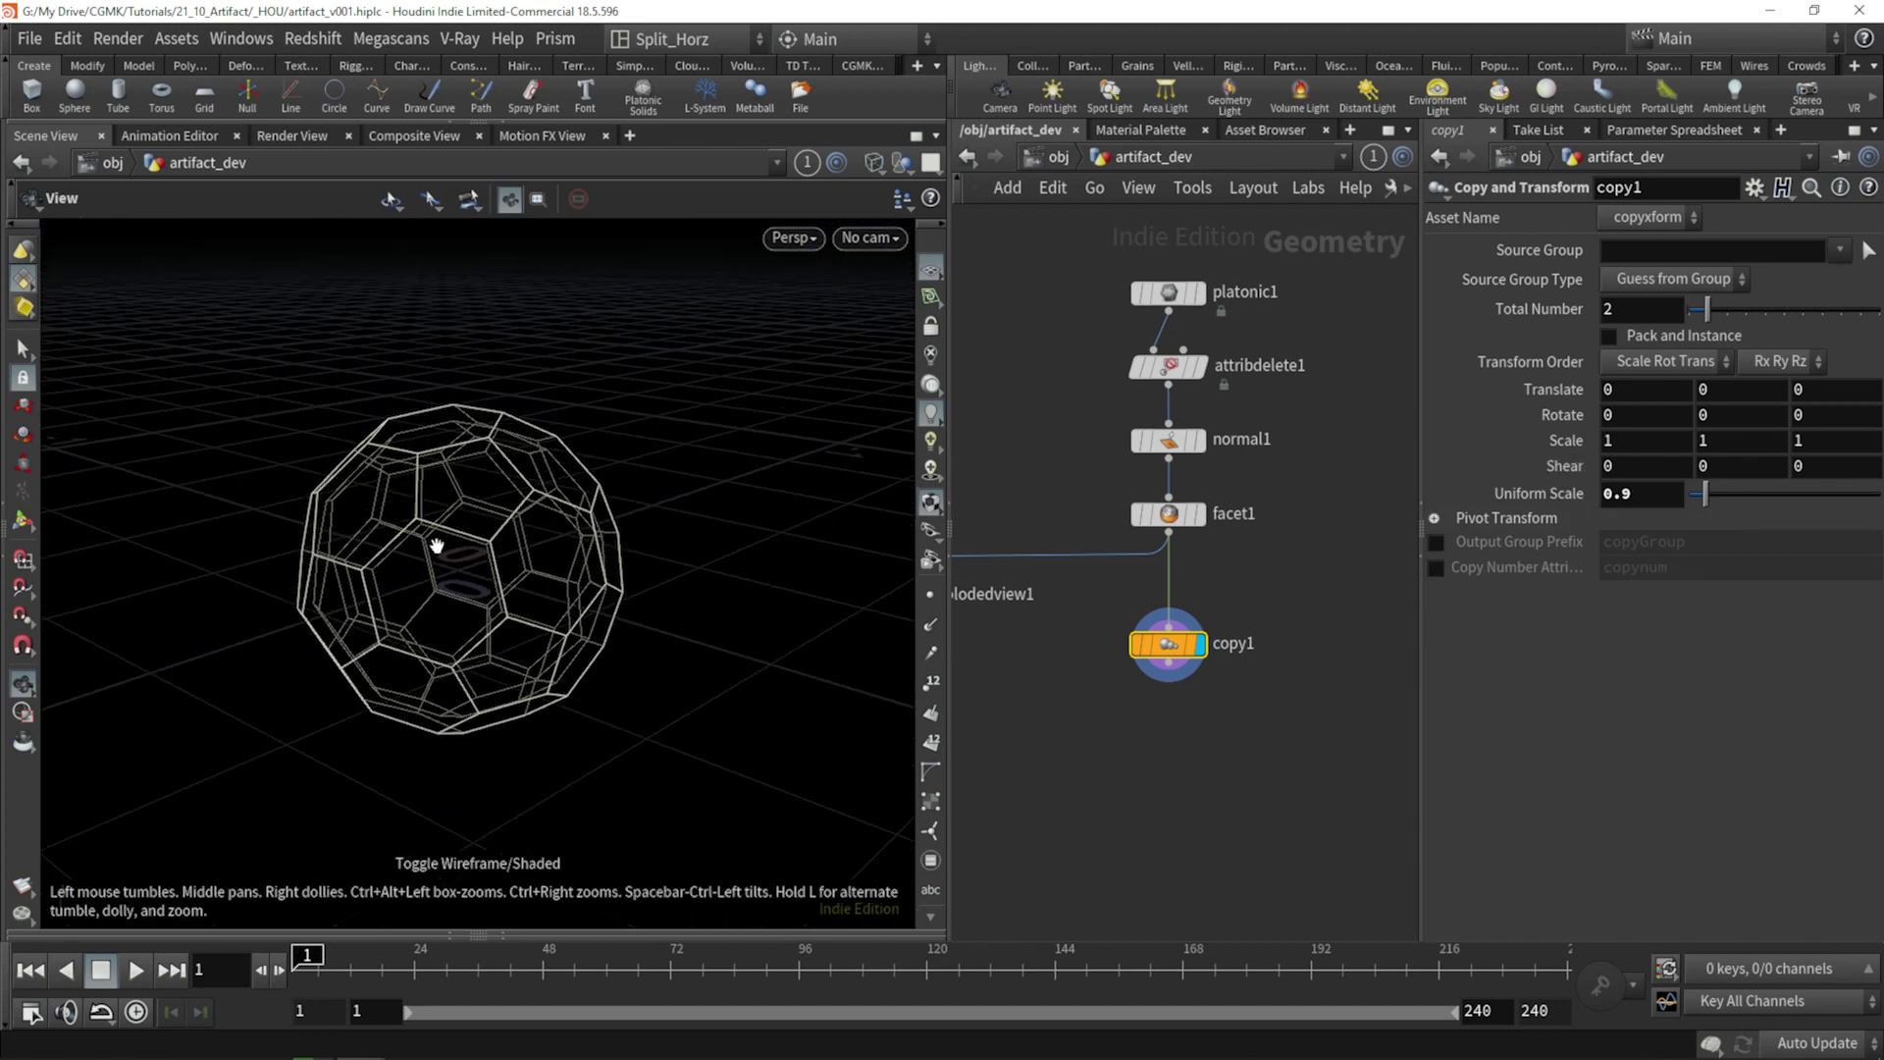
scroll(513, 496, up, 3)
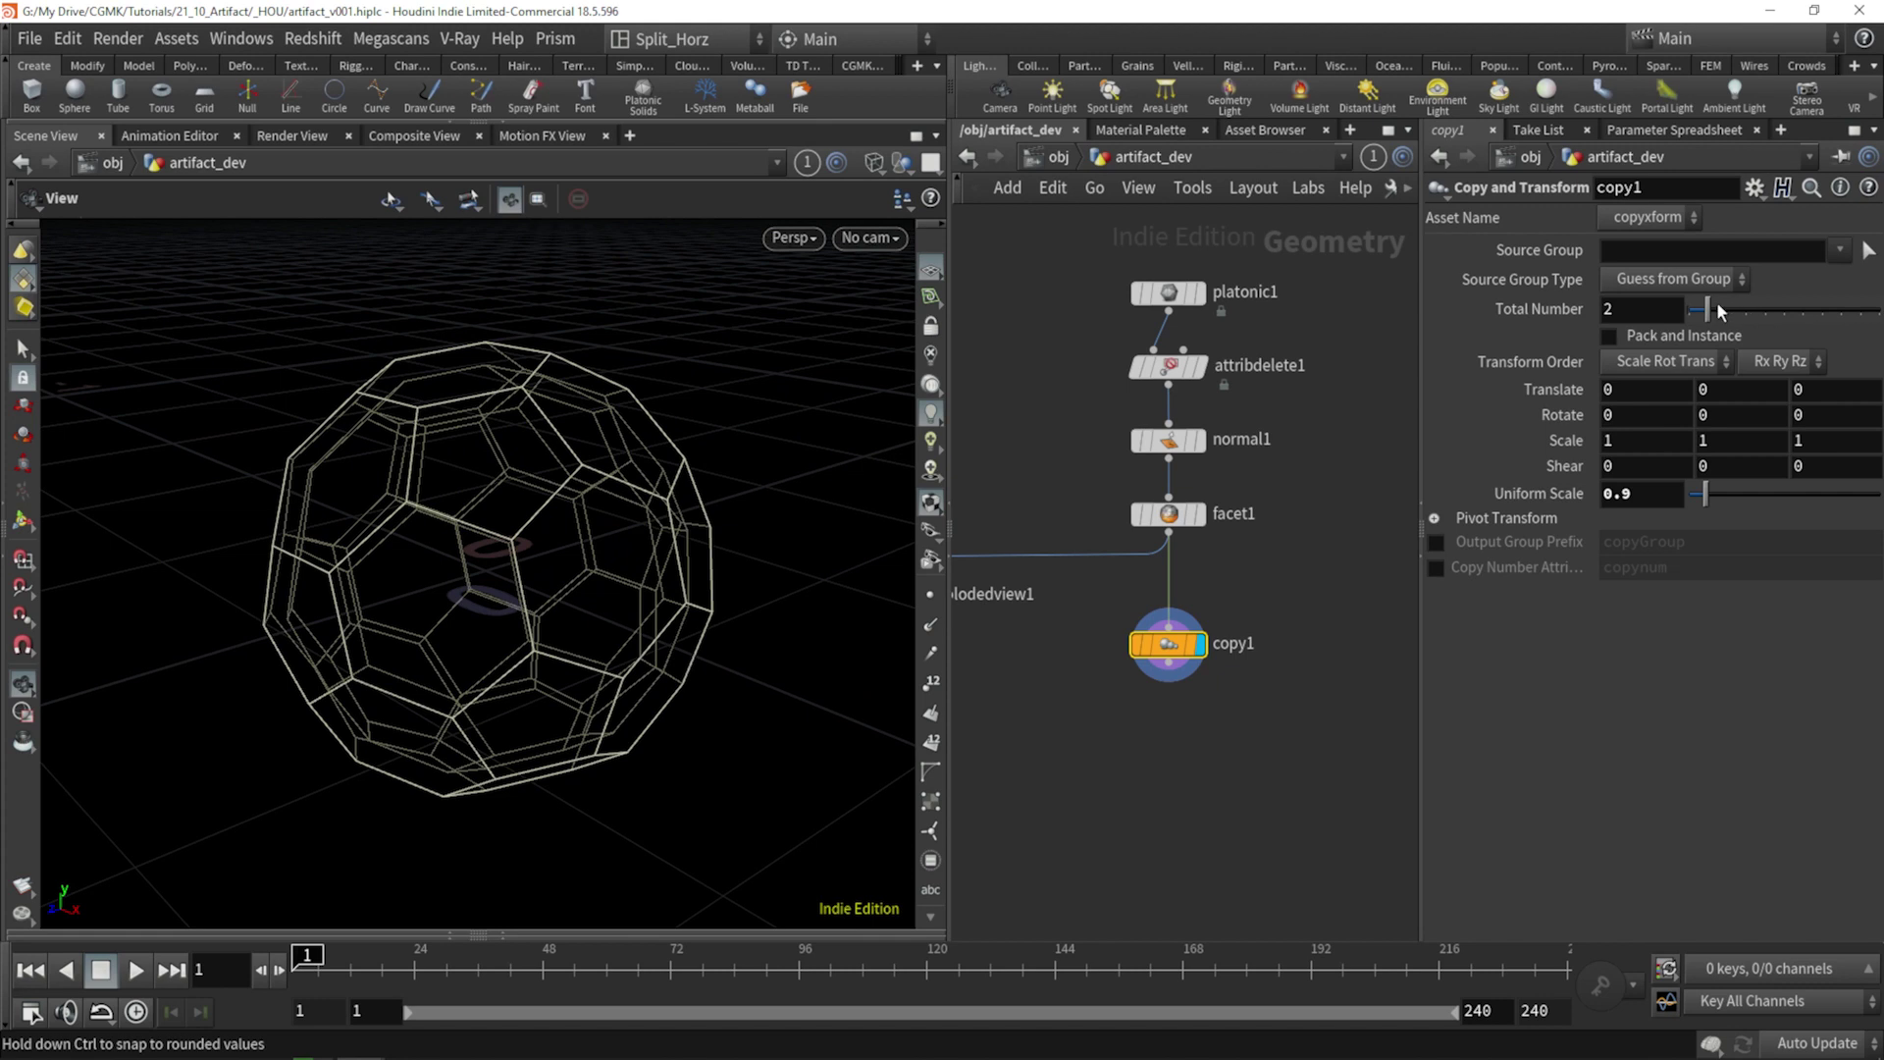
Set Total Number to 2 and enable the copynum Copy Number Attribute.
drag(1717, 304, 1746, 309)
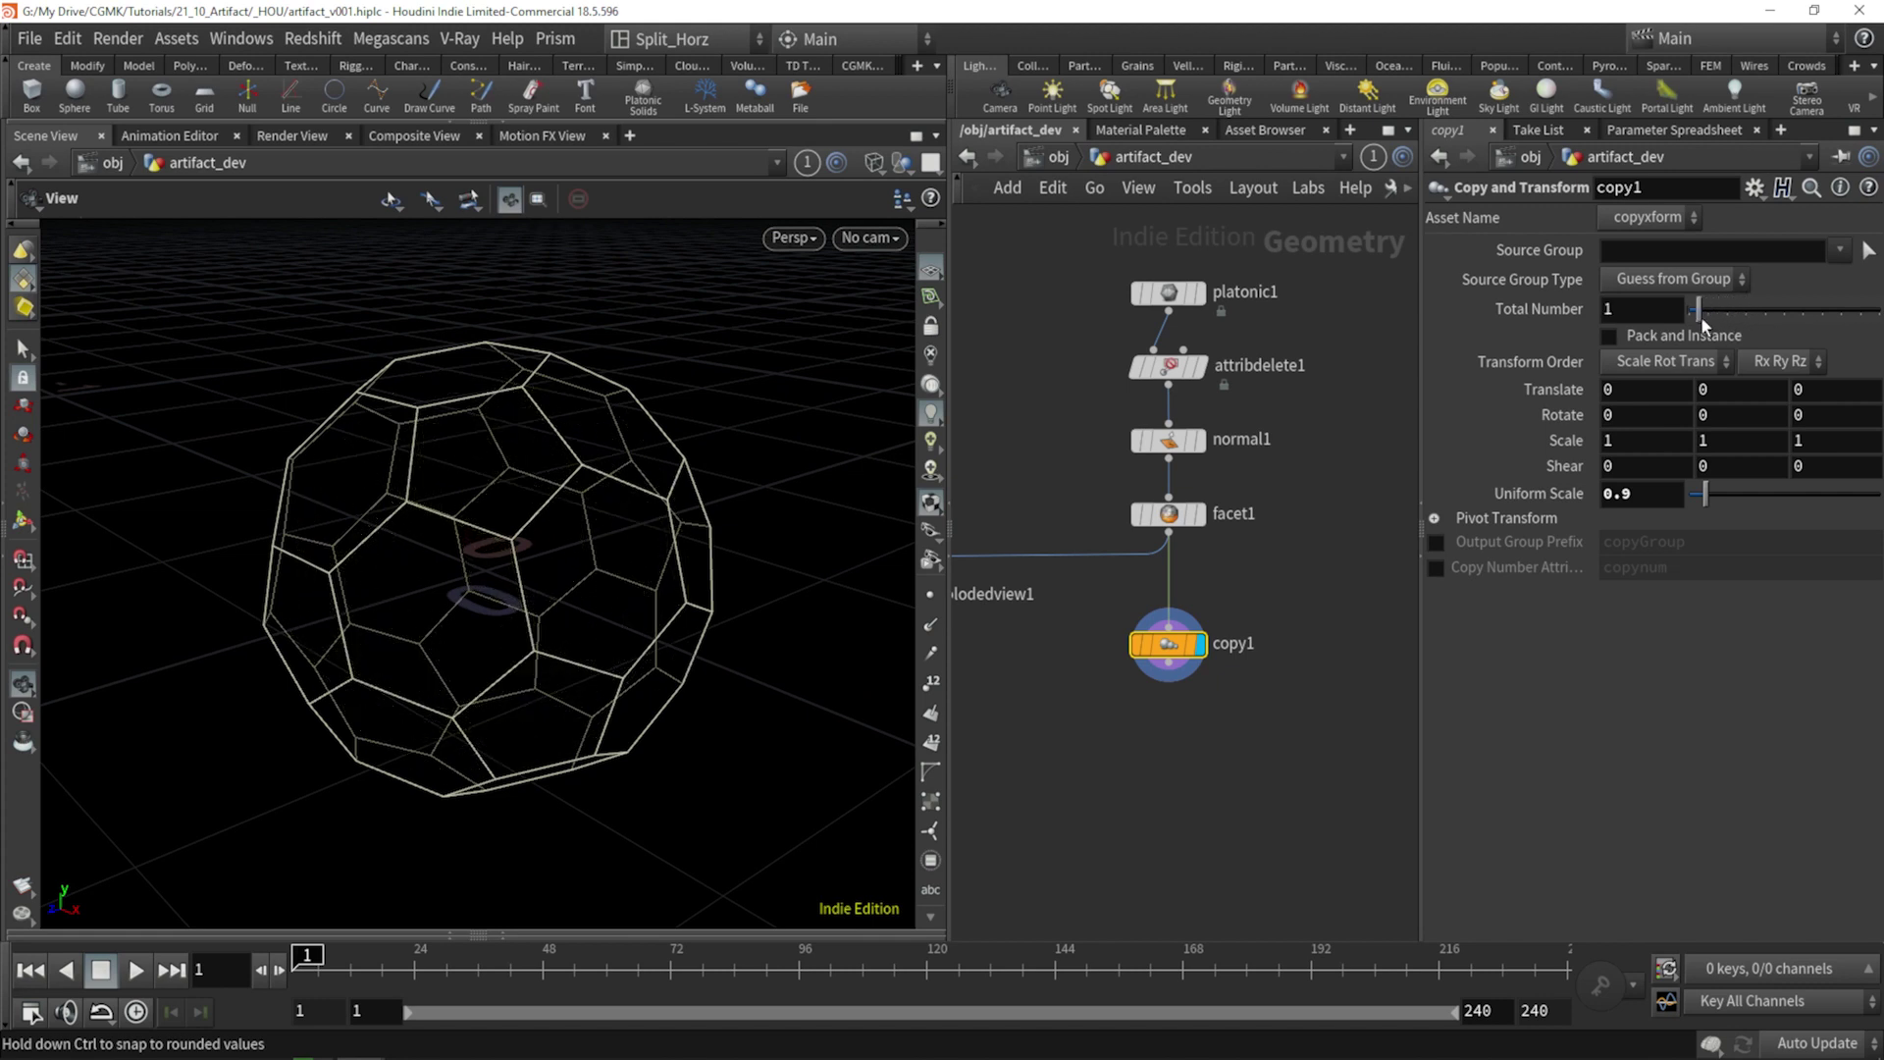
mouse_move(1700, 316)
mouse_down()
mouse_move(1721, 321)
mouse_move(1707, 340)
mouse_up()
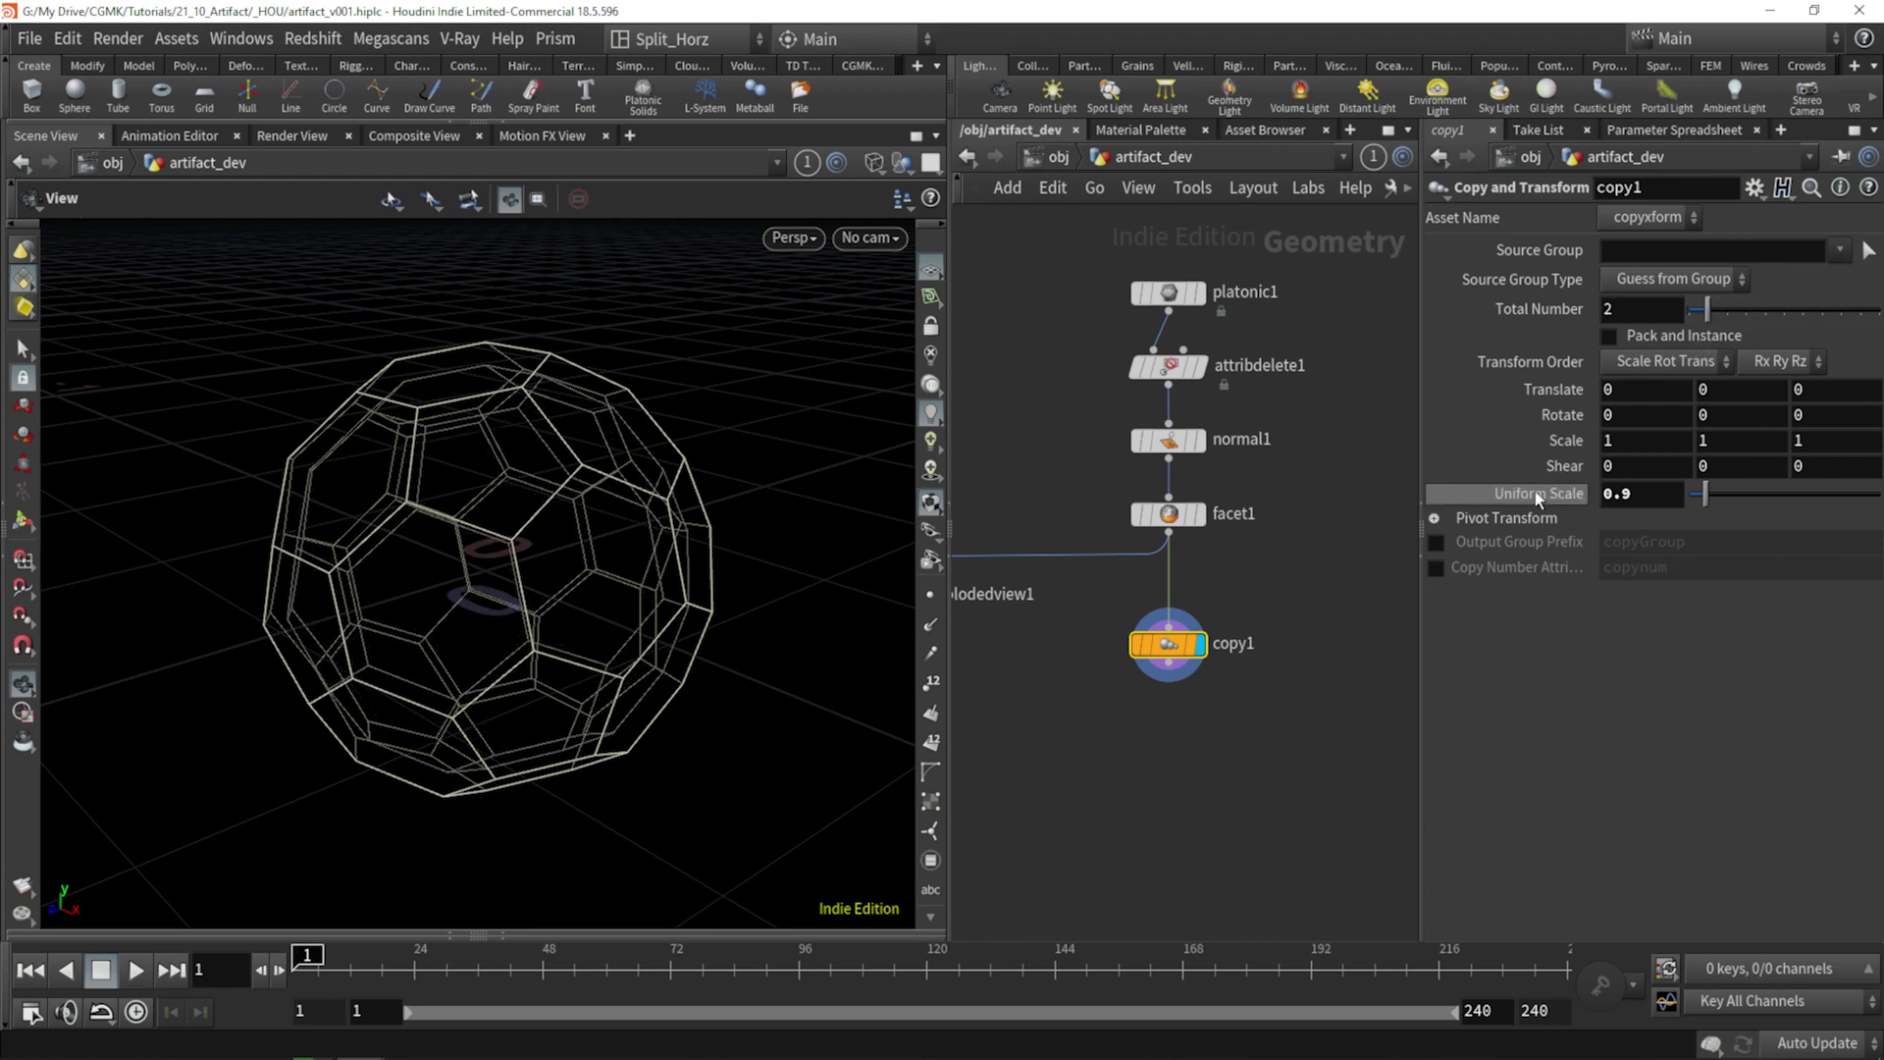
click(1438, 569)
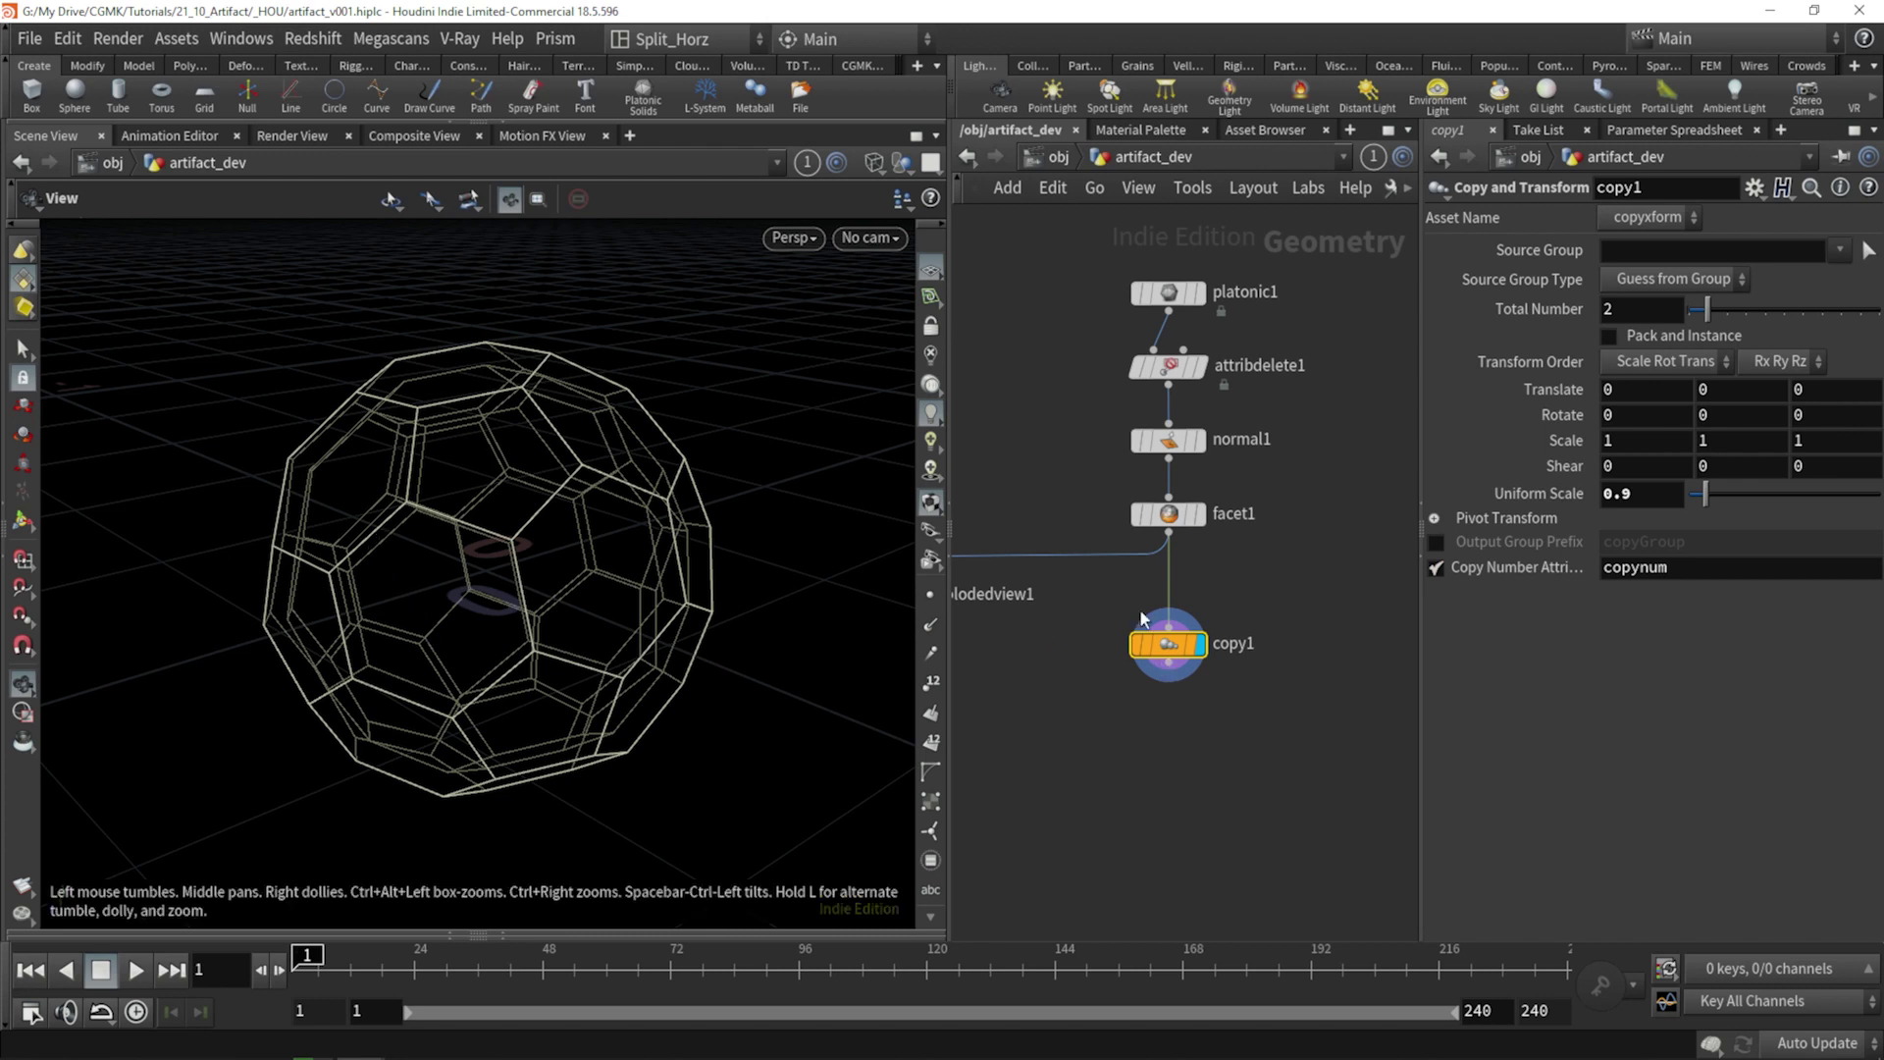
middle_drag(1239, 786, 1195, 602)
scroll(1217, 677, down, 2)
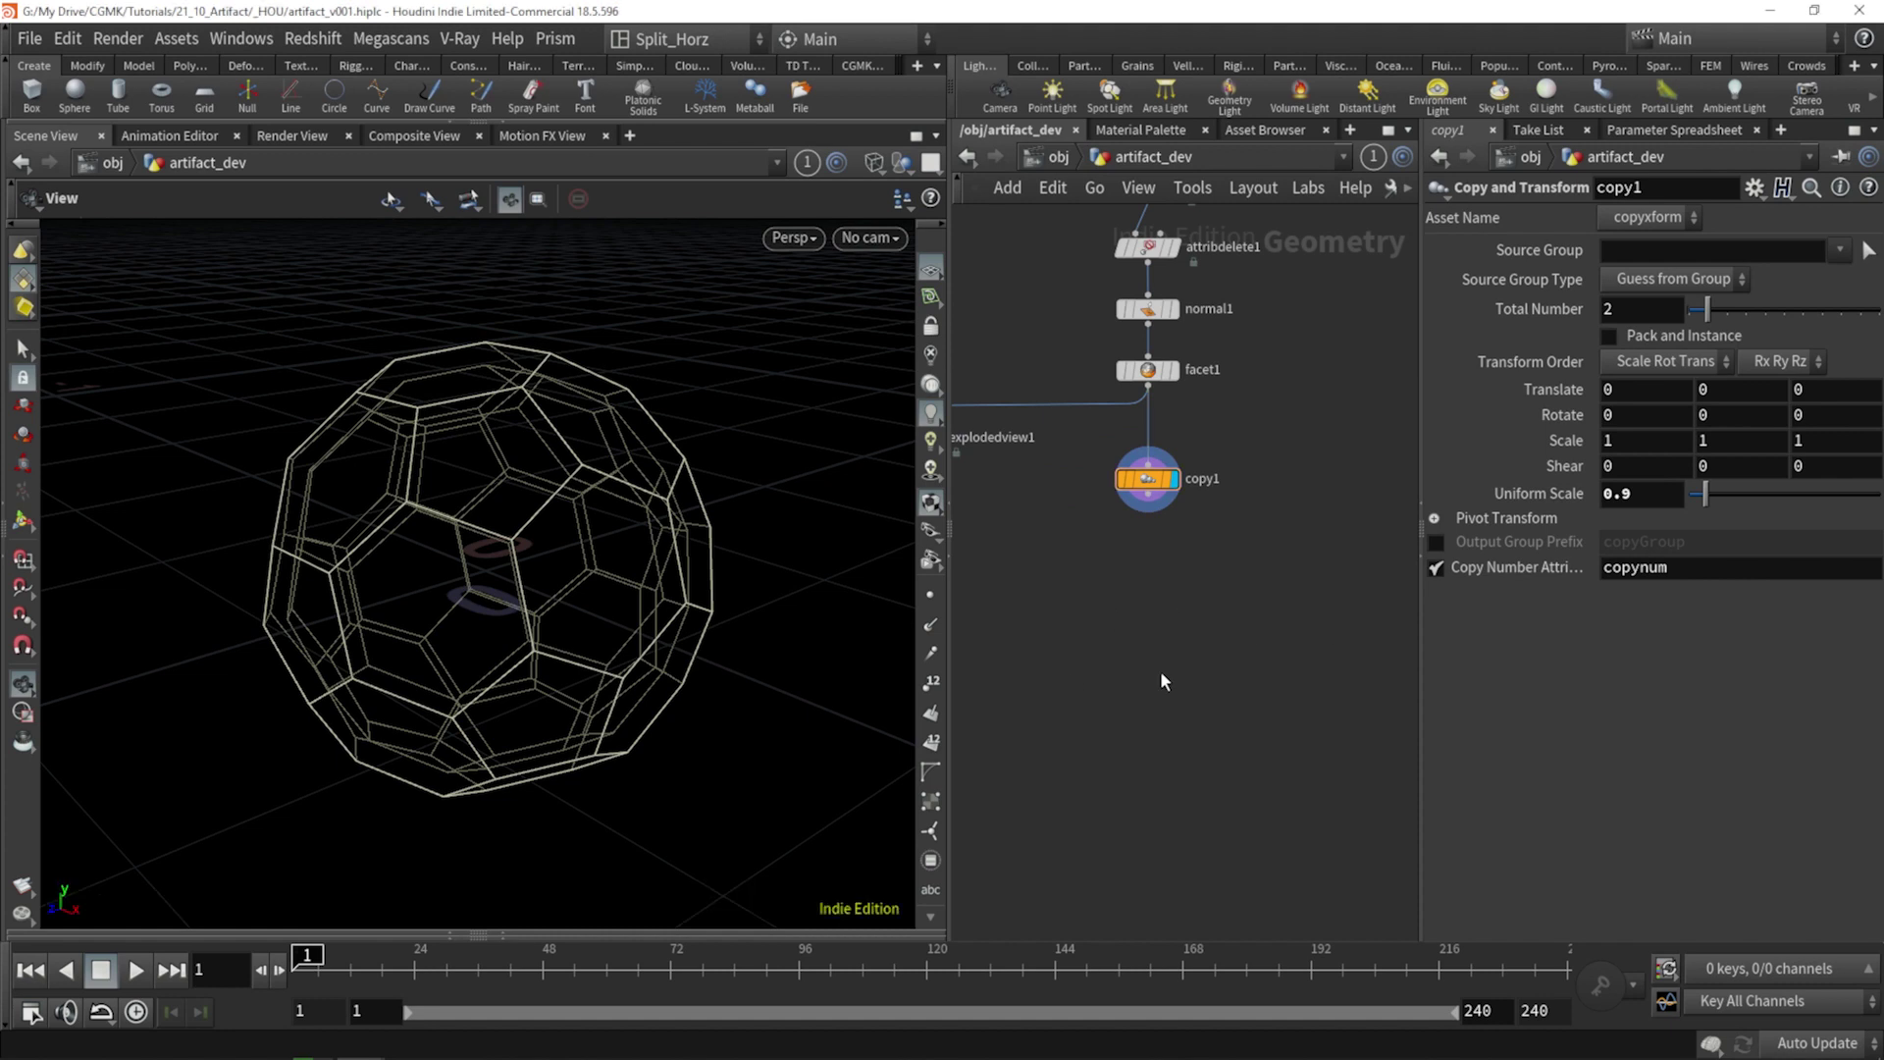
key(Tab)
Add a For-Each loop block below copy1, feeding copy1 into foreach_begin1.
text(for)
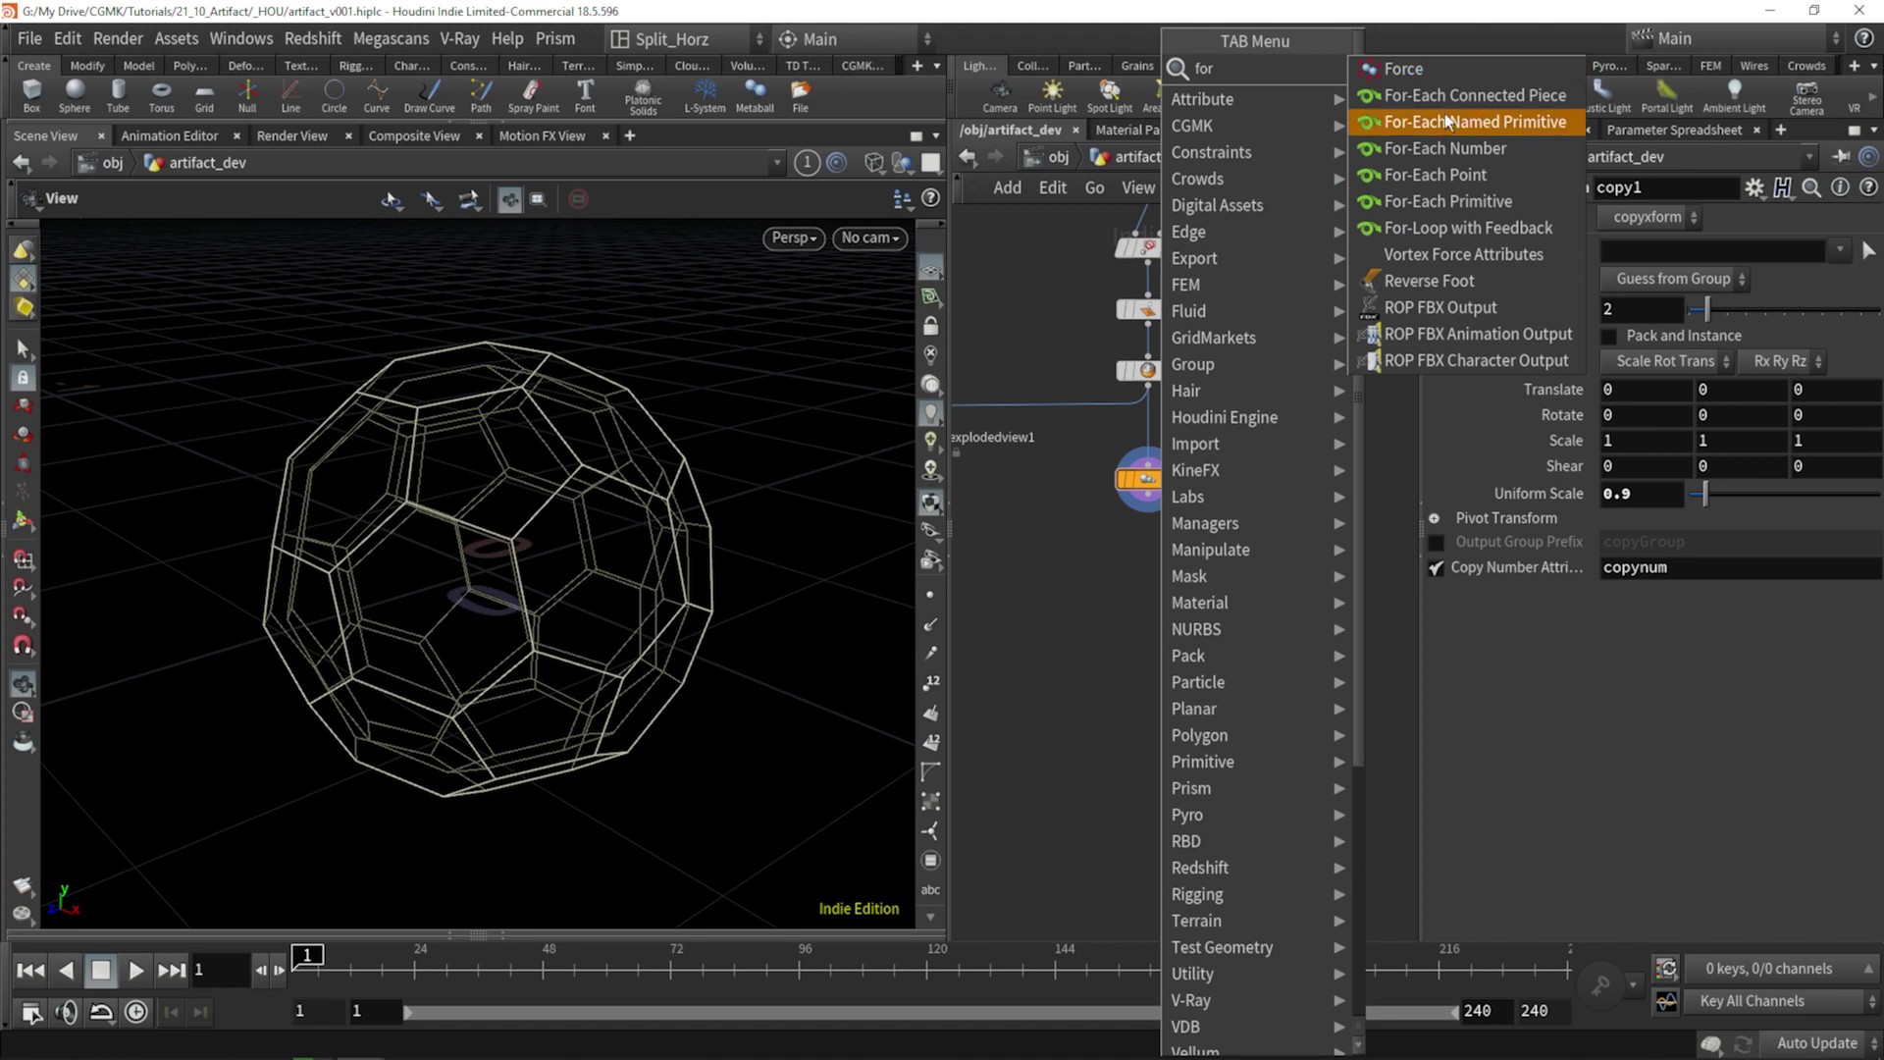
click(1153, 638)
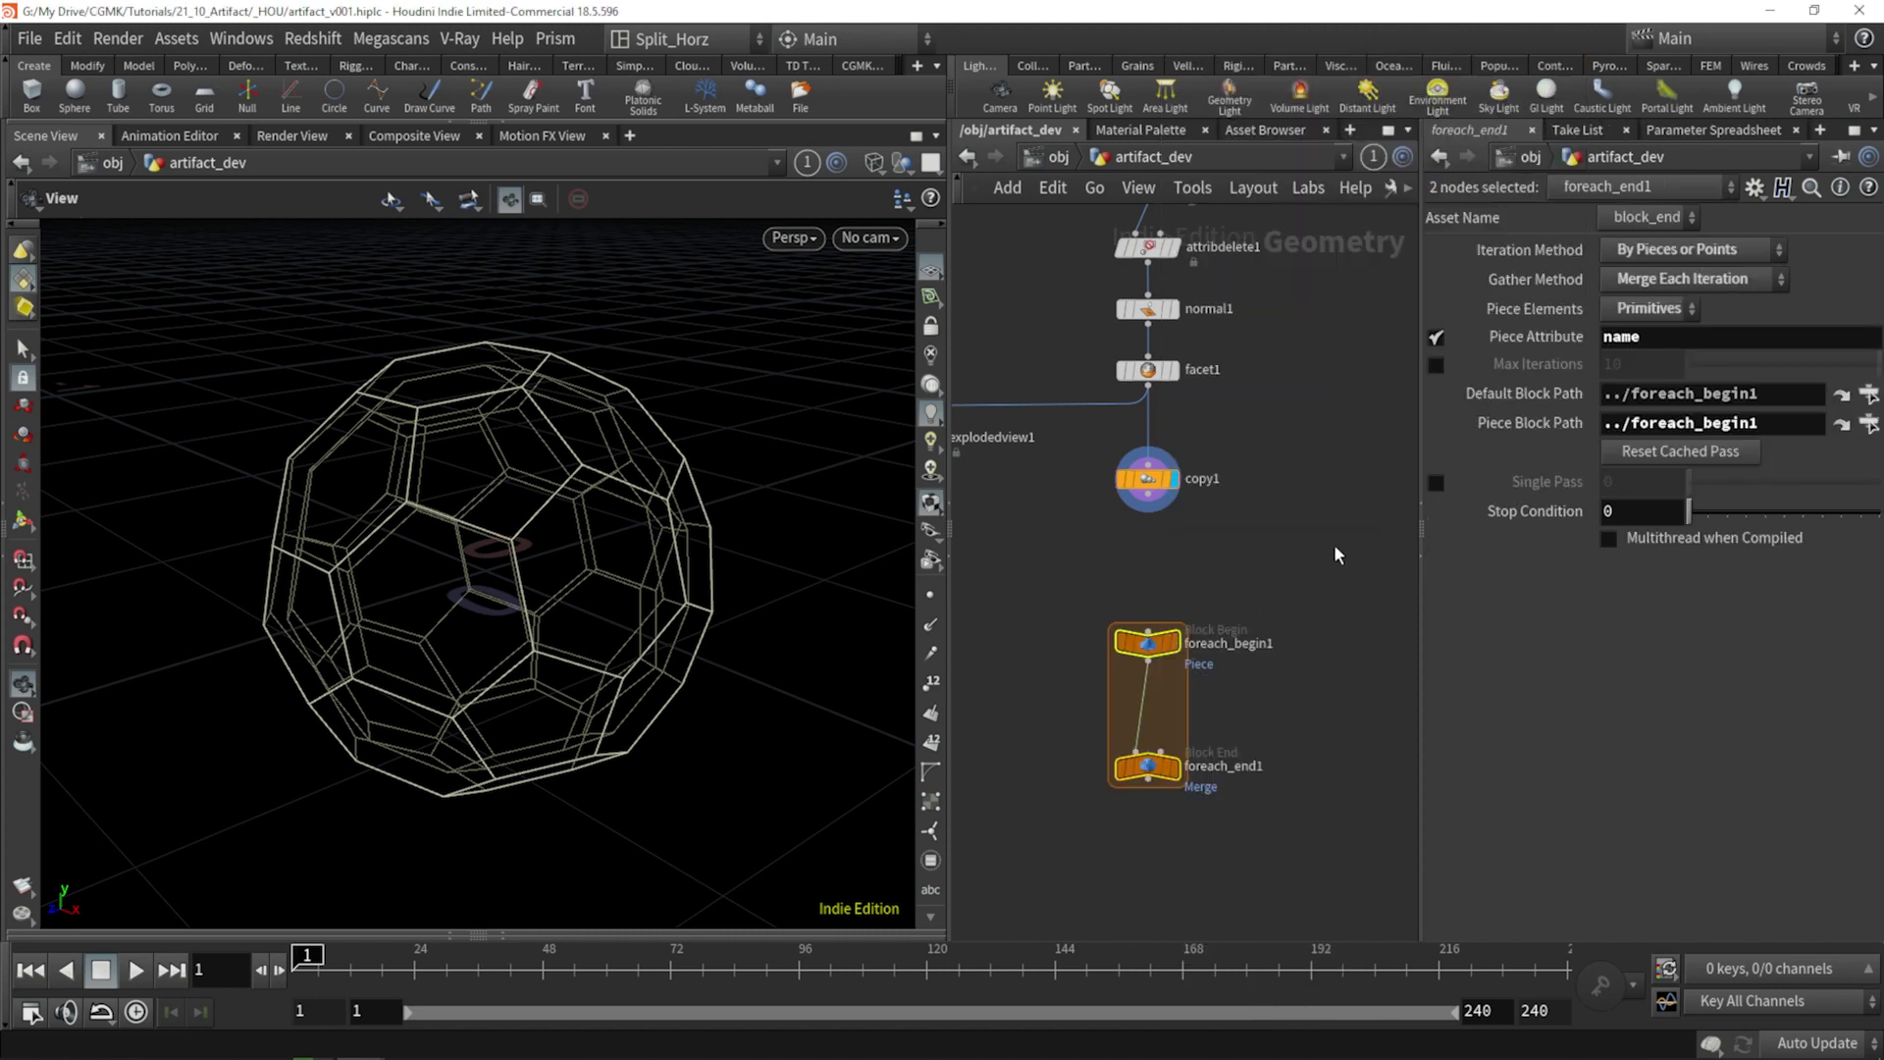
click(1148, 514)
click(1148, 633)
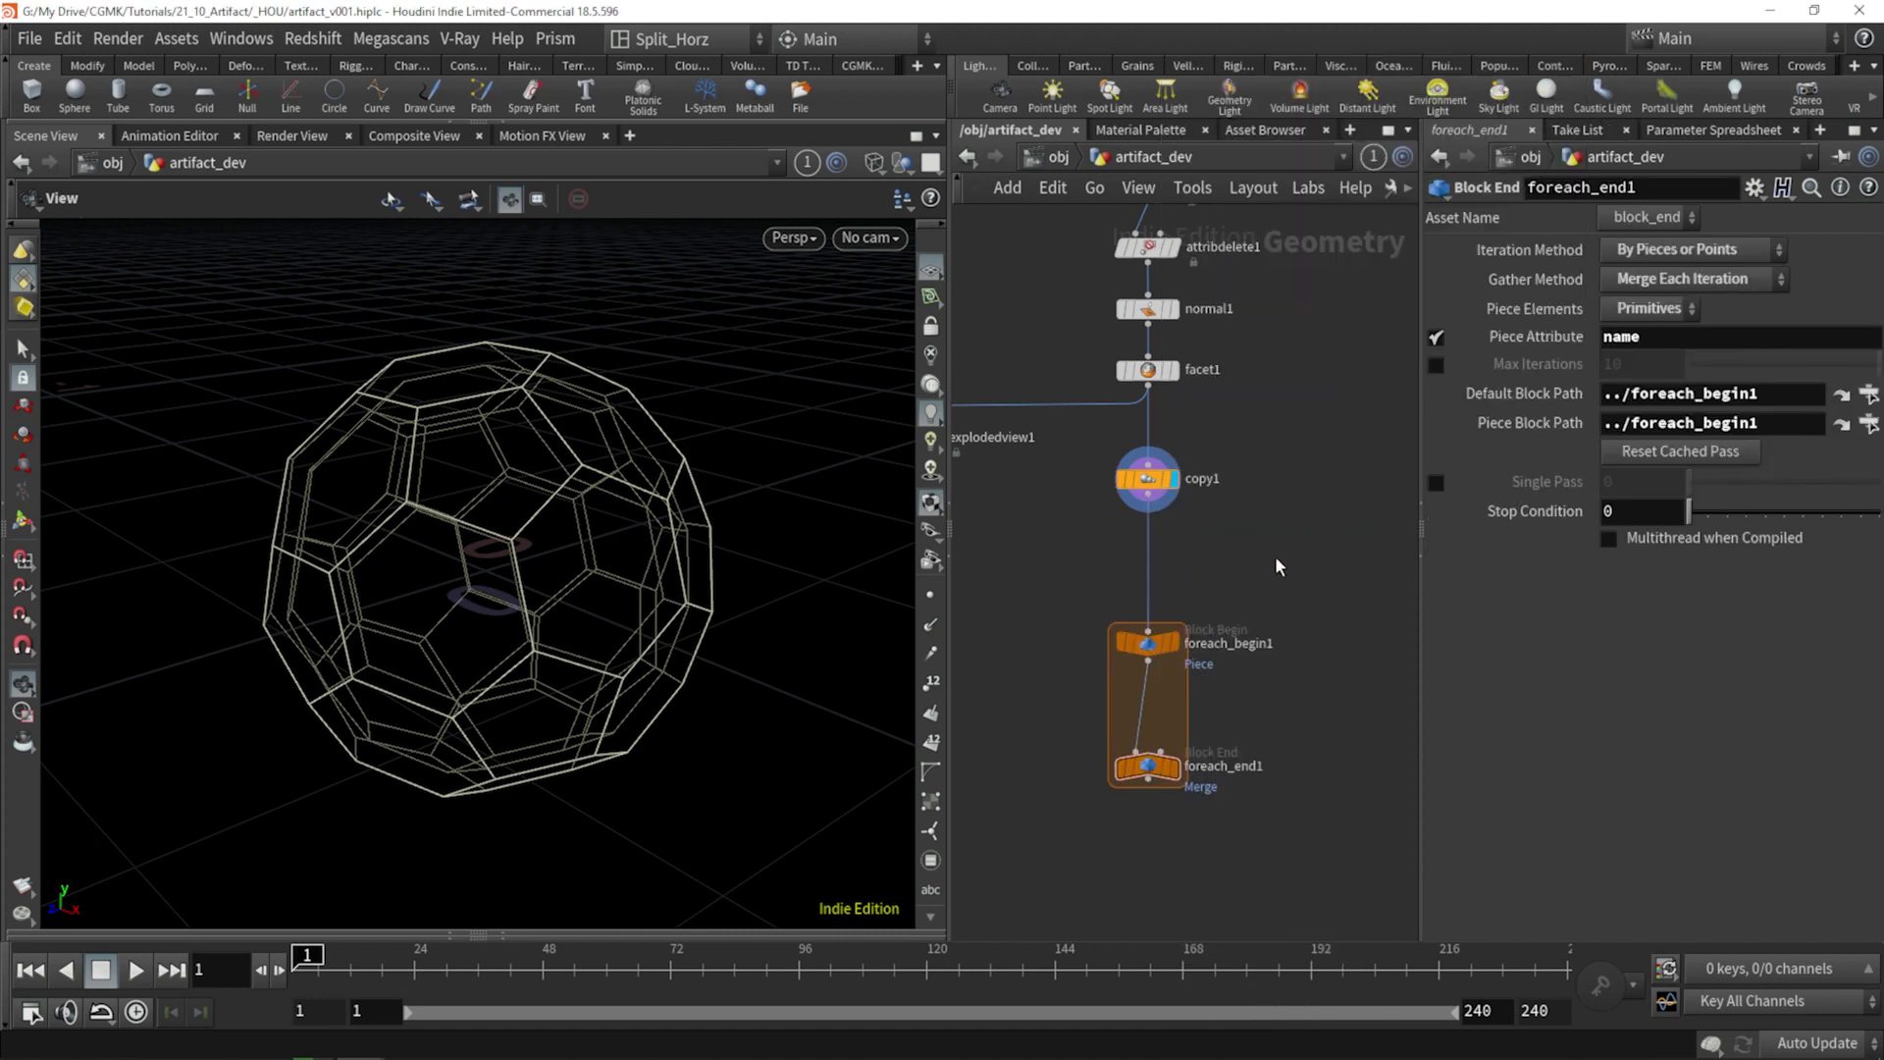
drag(1133, 589, 1133, 505)
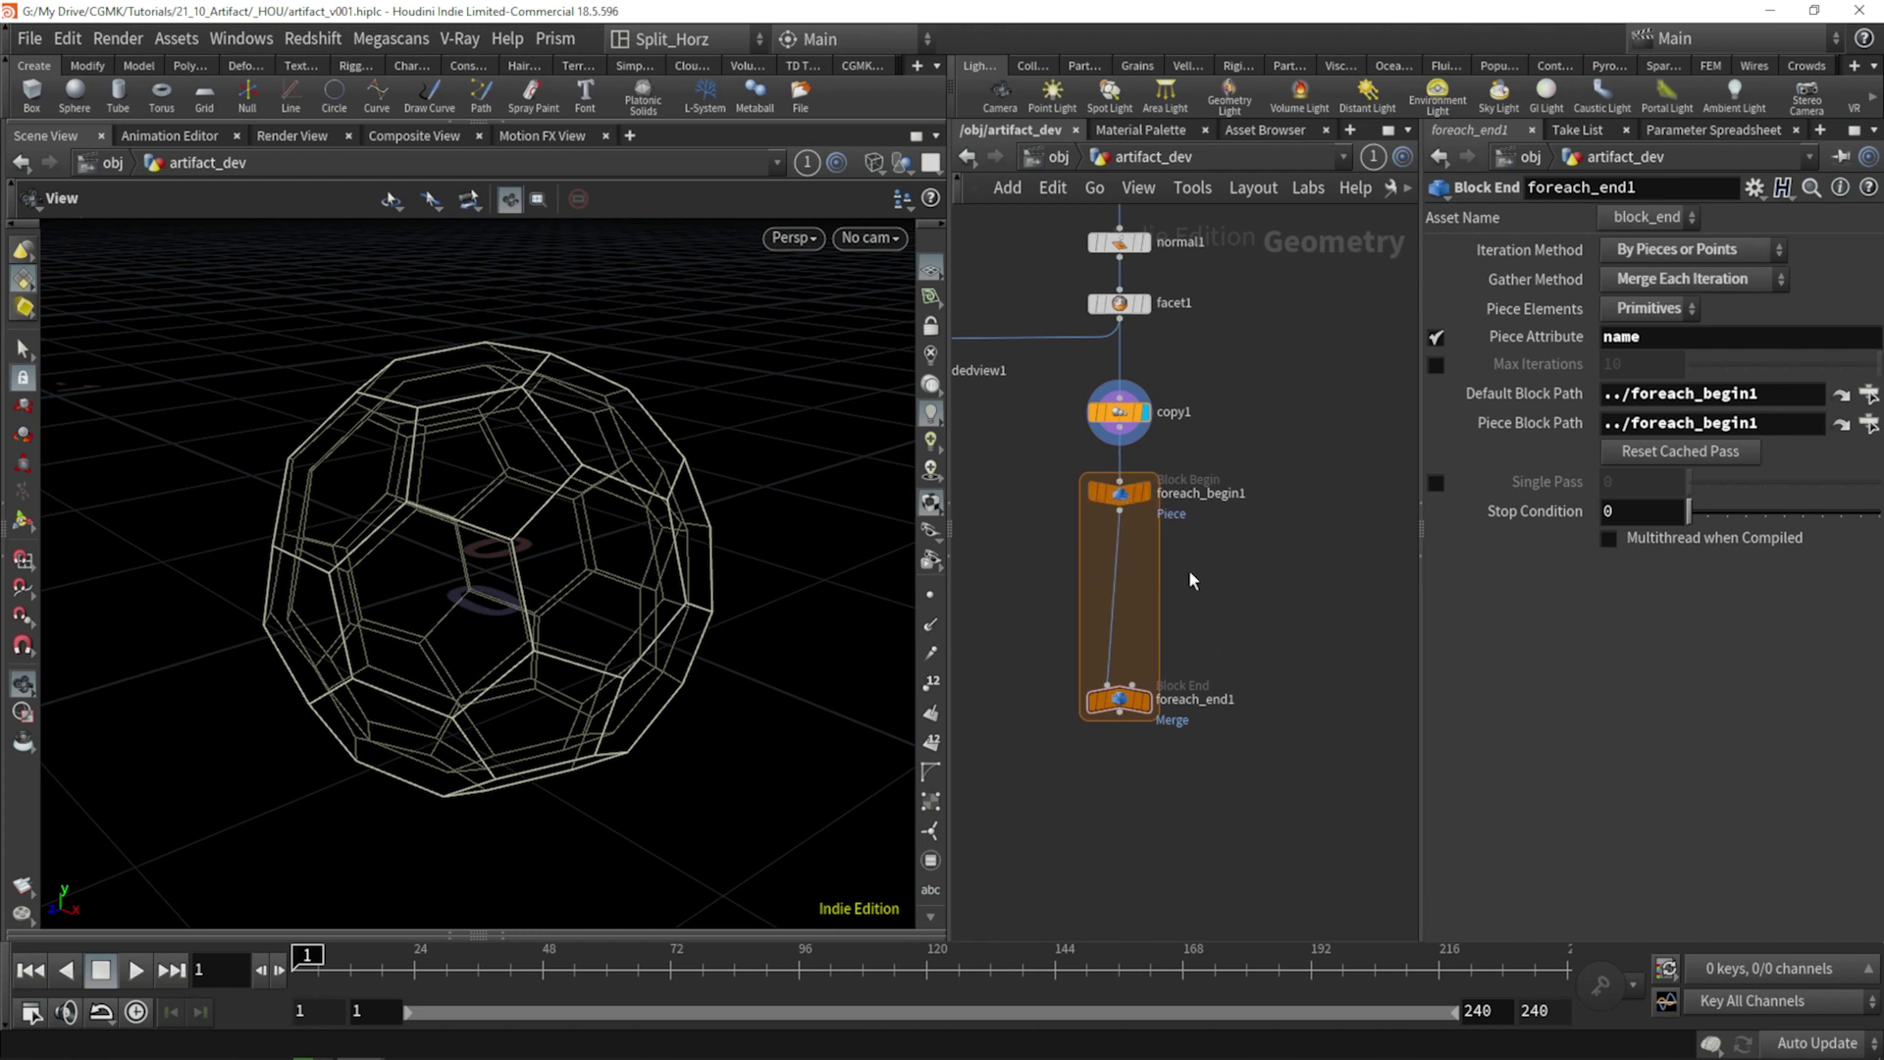
Set the loop's piece attribute to copynum and display foreach_end1.
double_click(1662, 337)
text(copy)
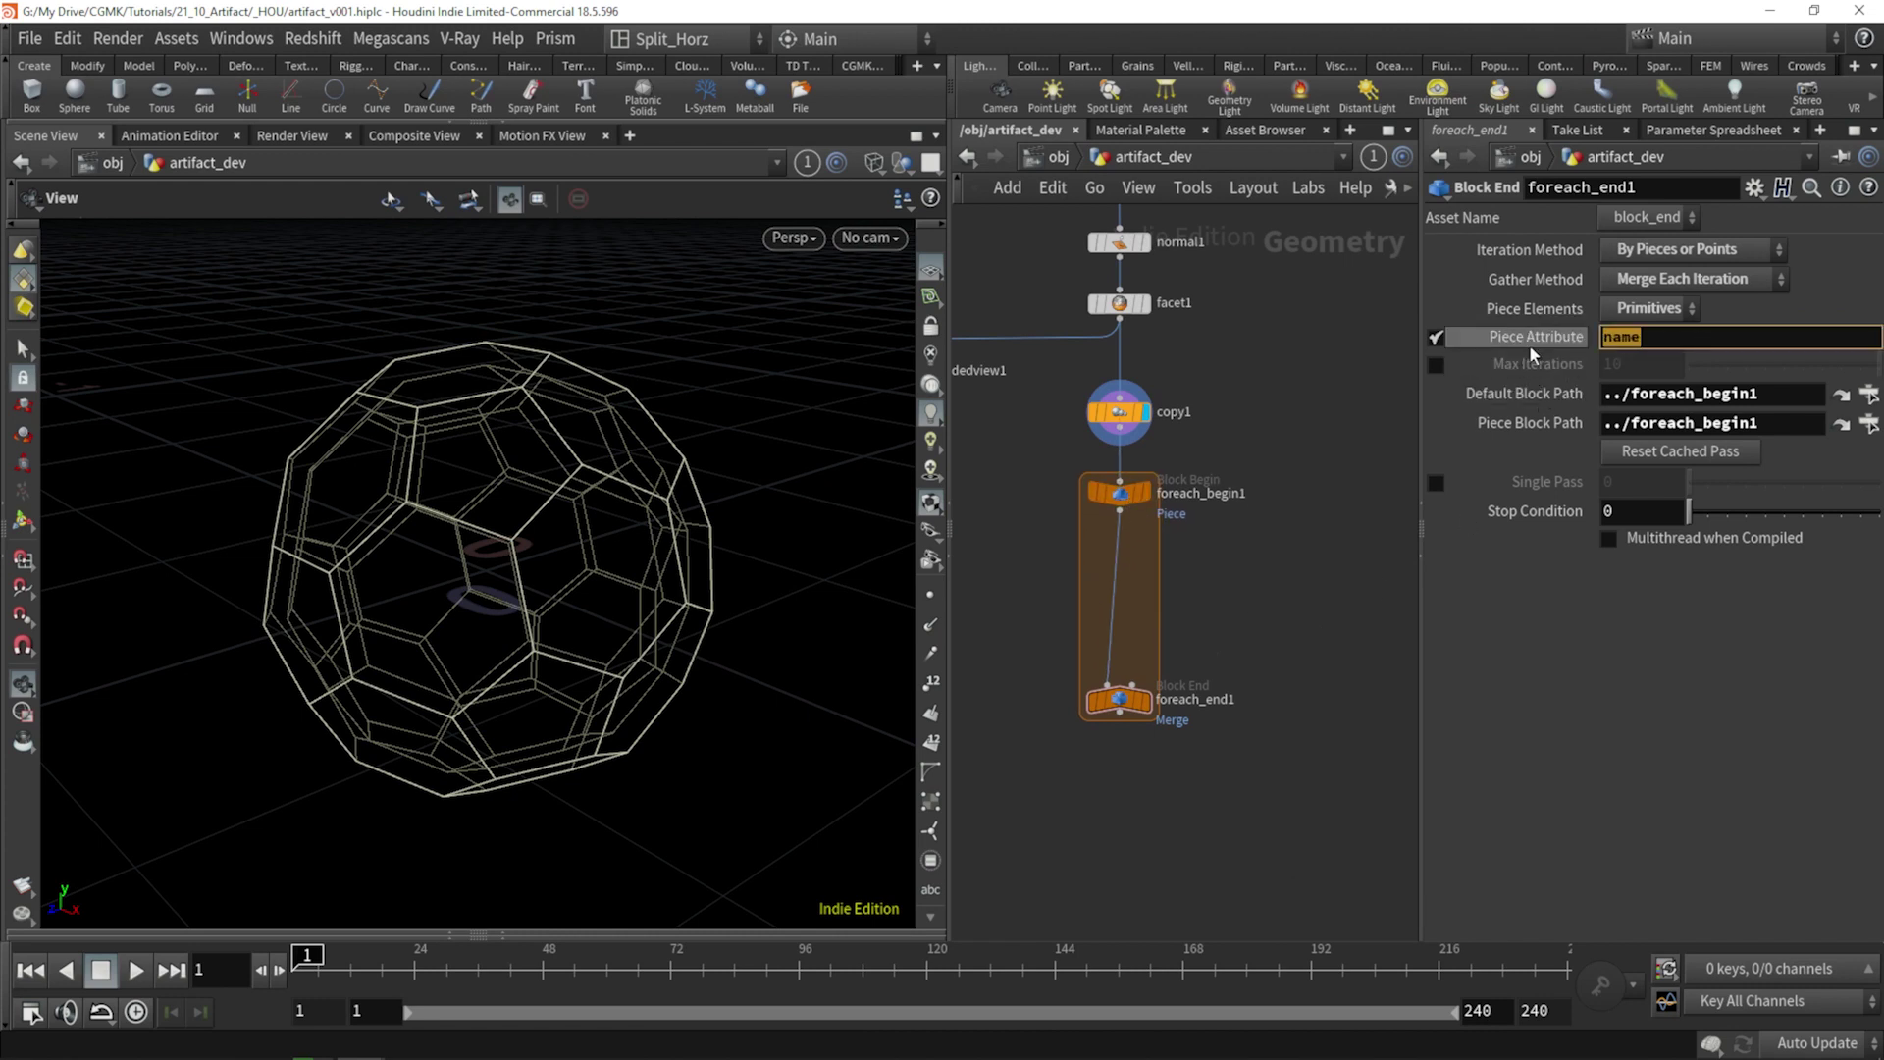
text(num)
key(Return)
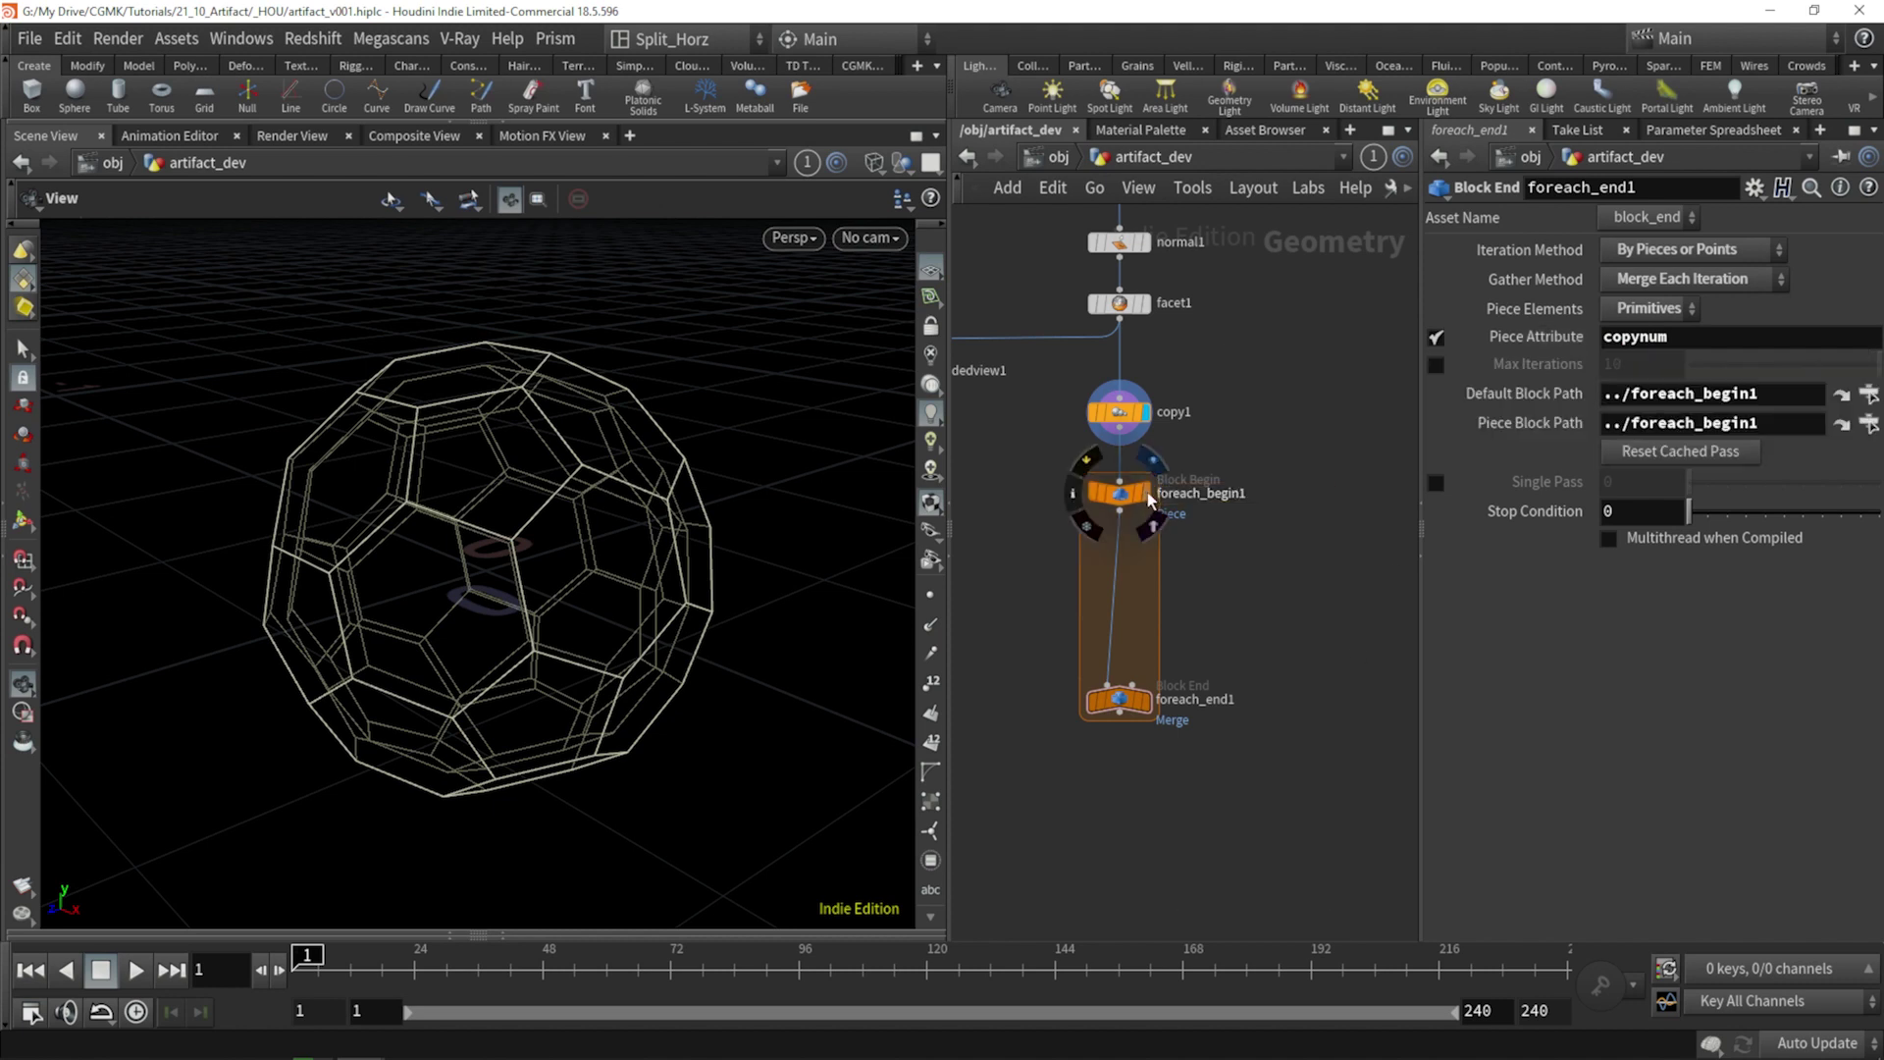
click(1119, 491)
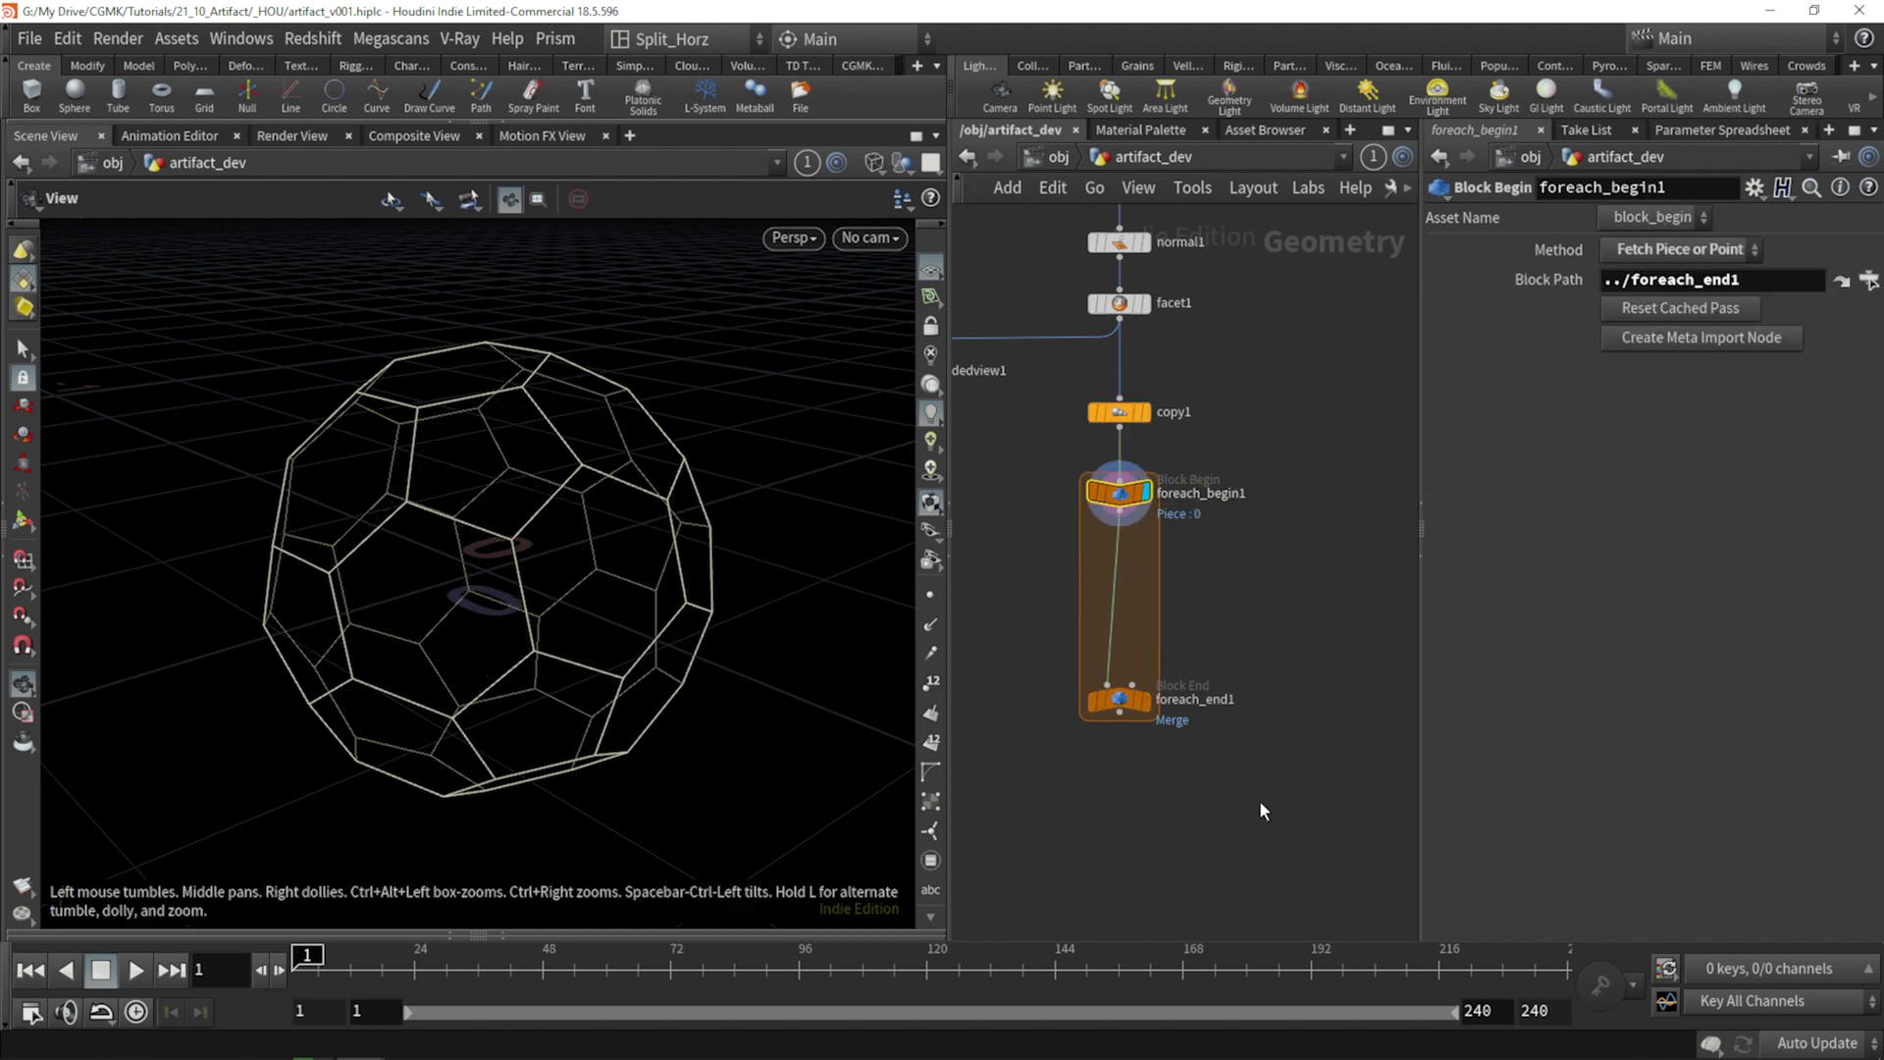
click(1149, 705)
drag(1129, 704, 1126, 753)
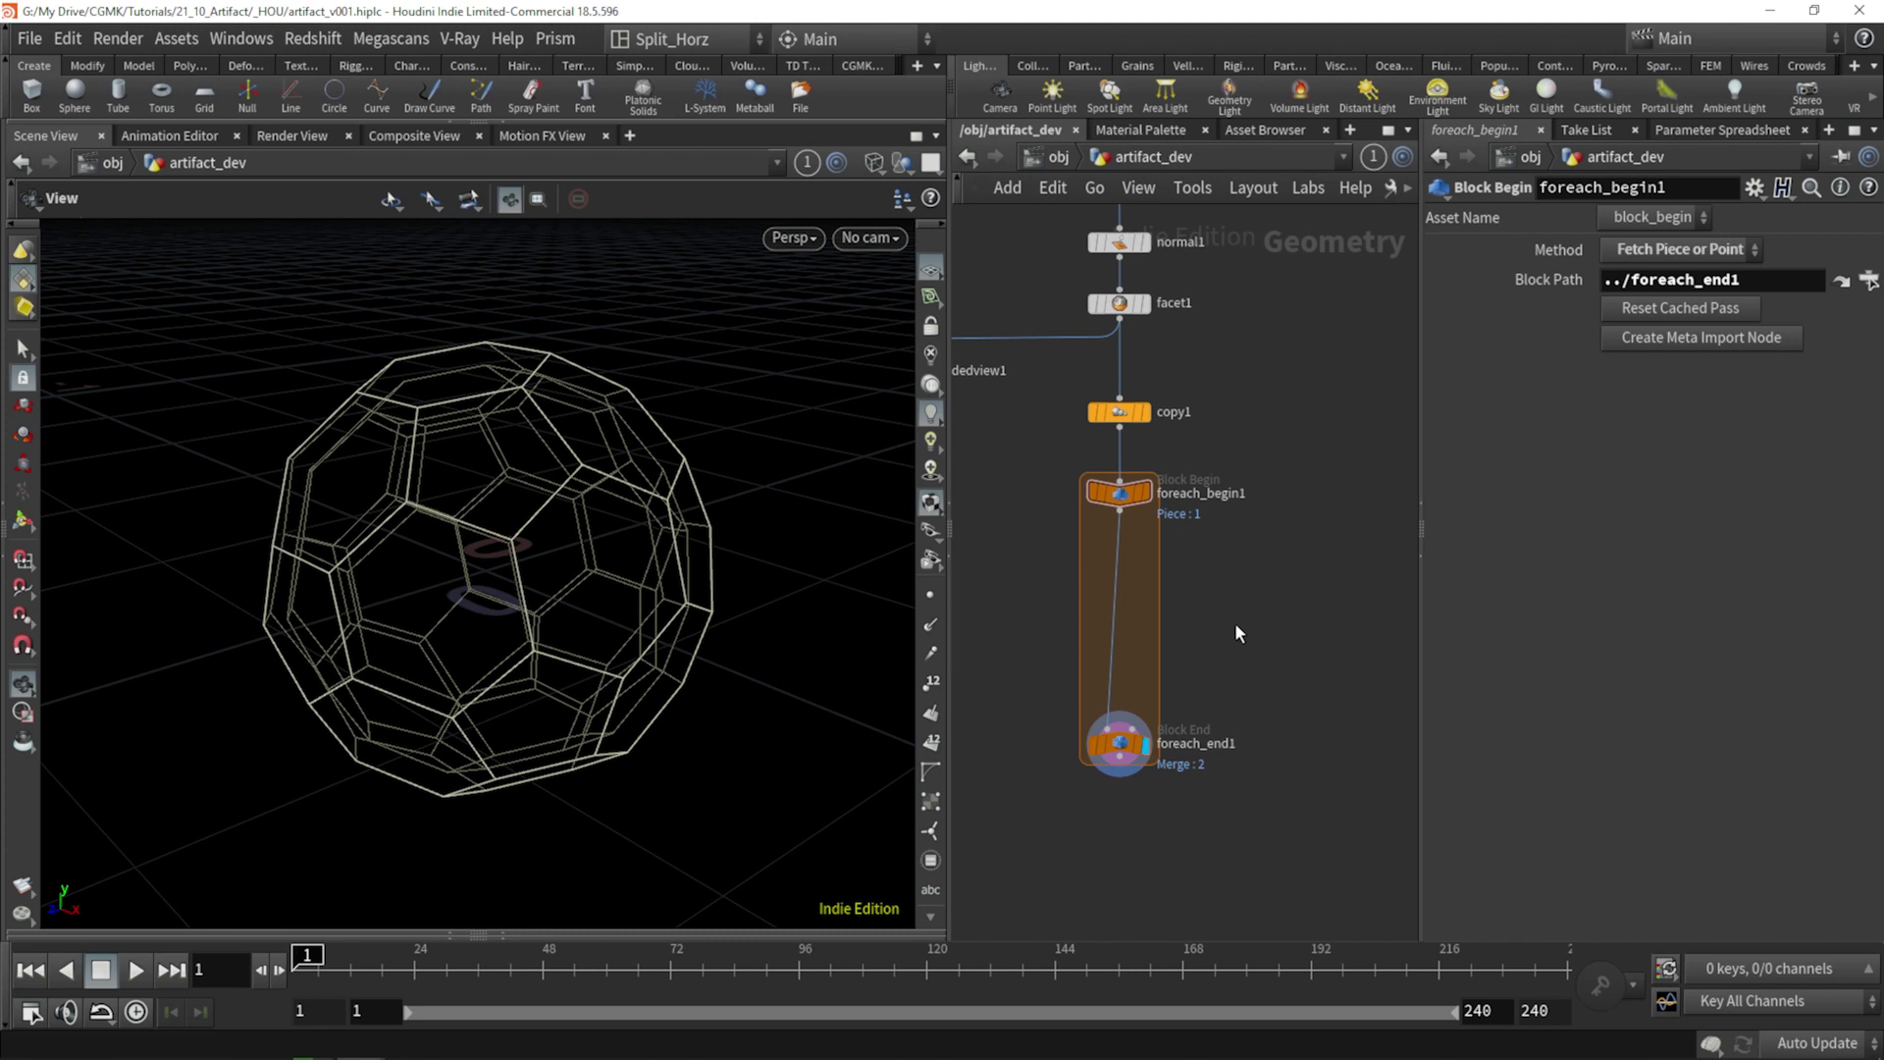
Create the metadata import node beside foreach_begin1 and move foreach_end1 lower.
click(1717, 339)
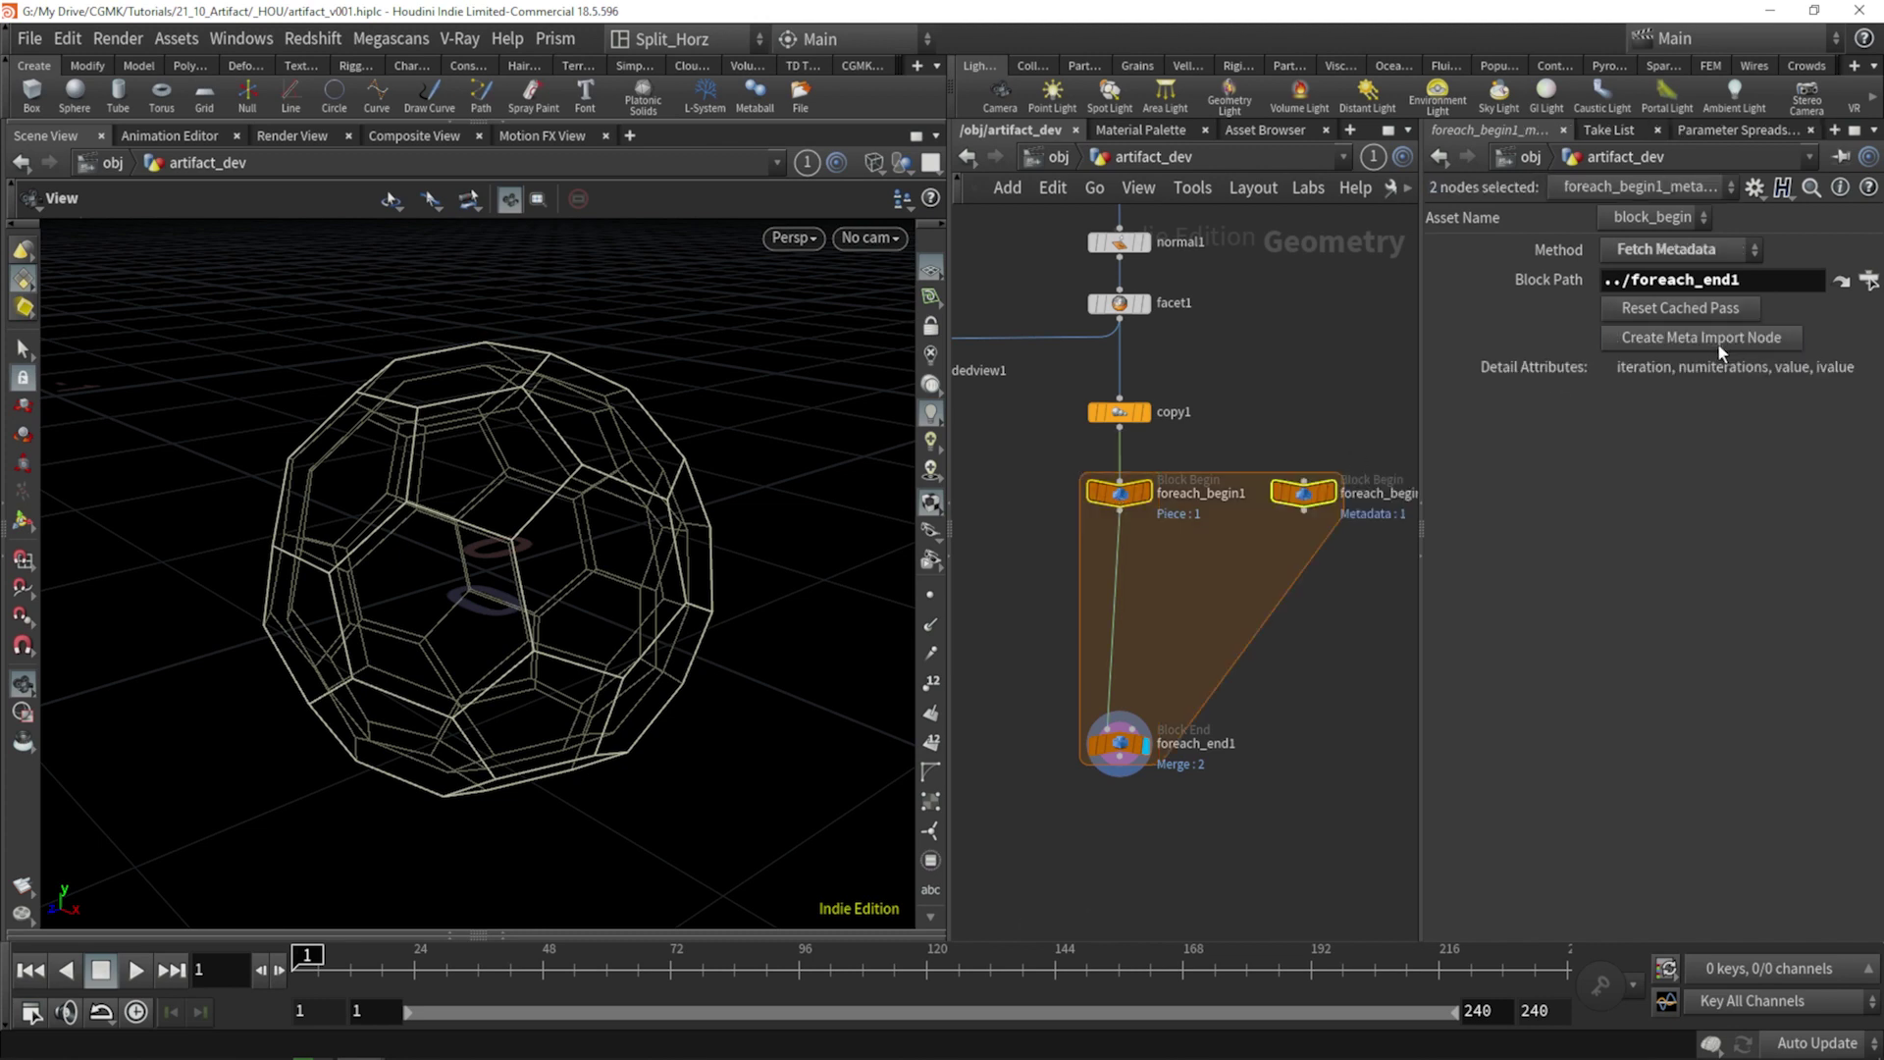
scroll(1325, 677, down, 3)
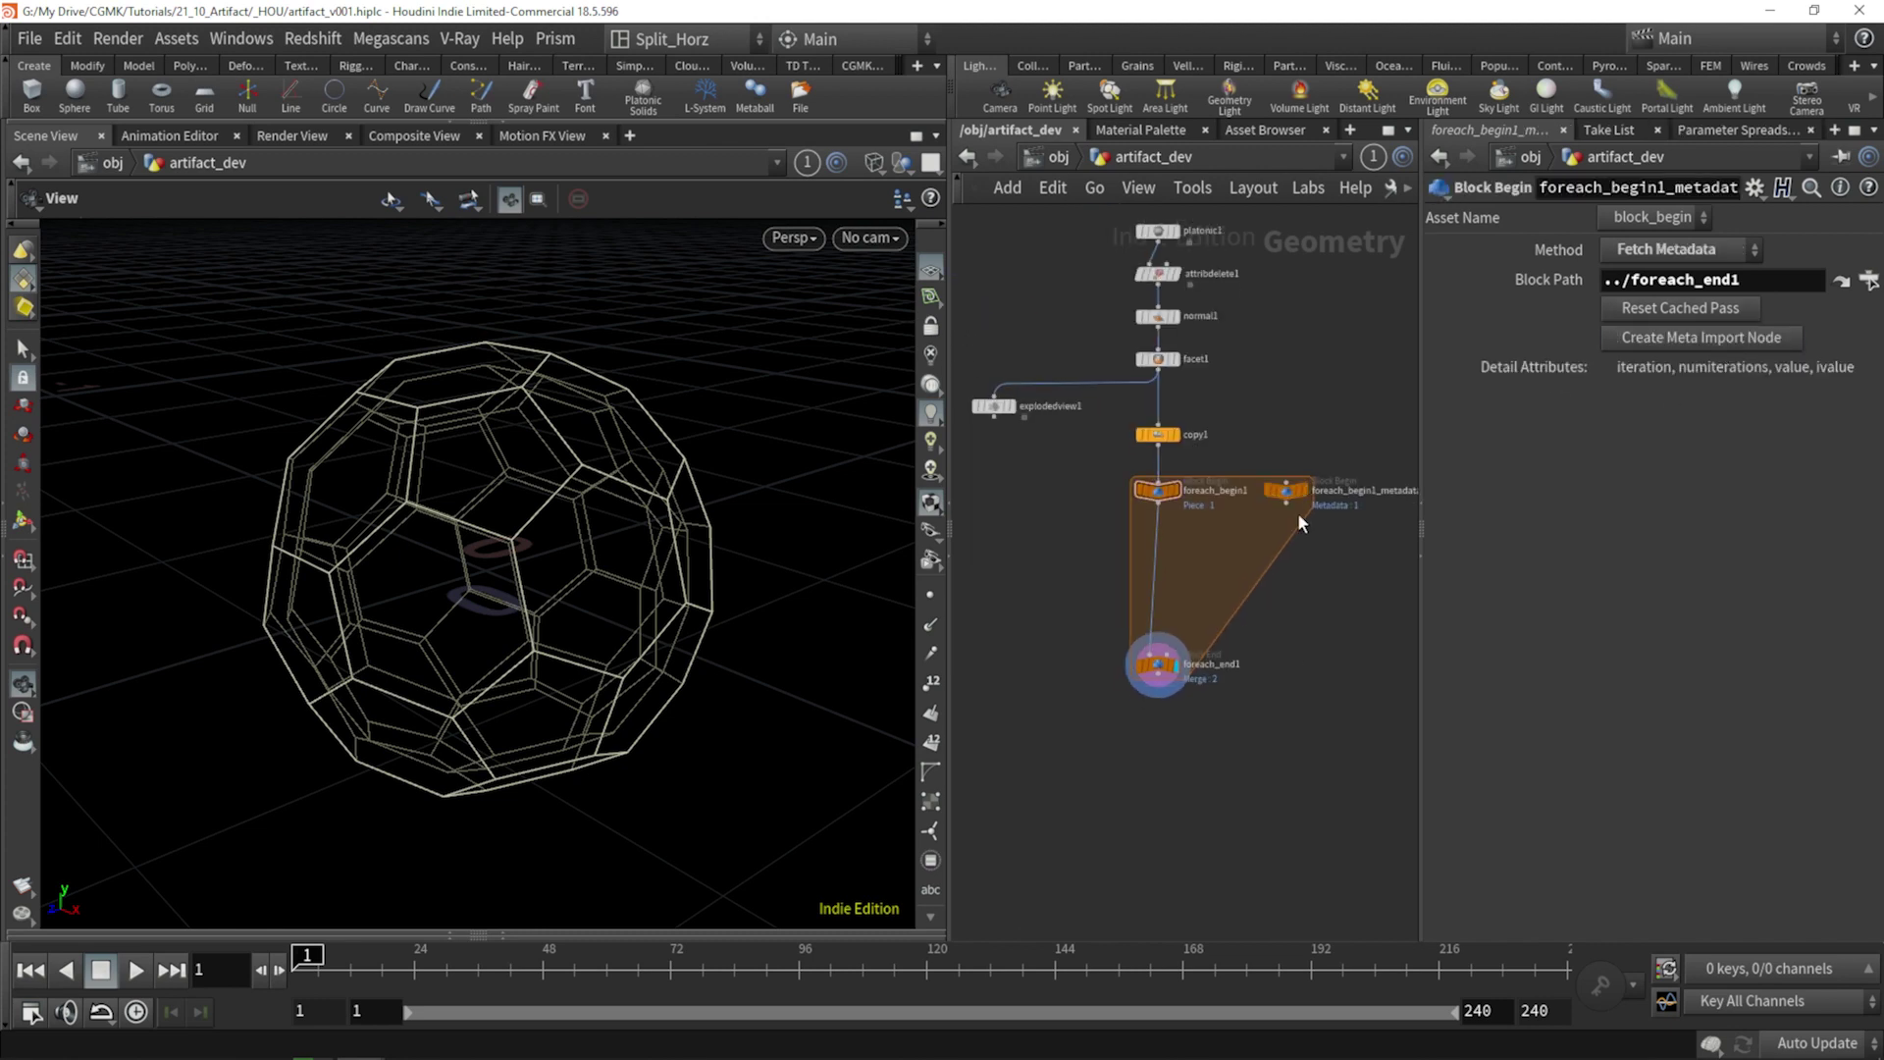
drag(1288, 492, 1305, 491)
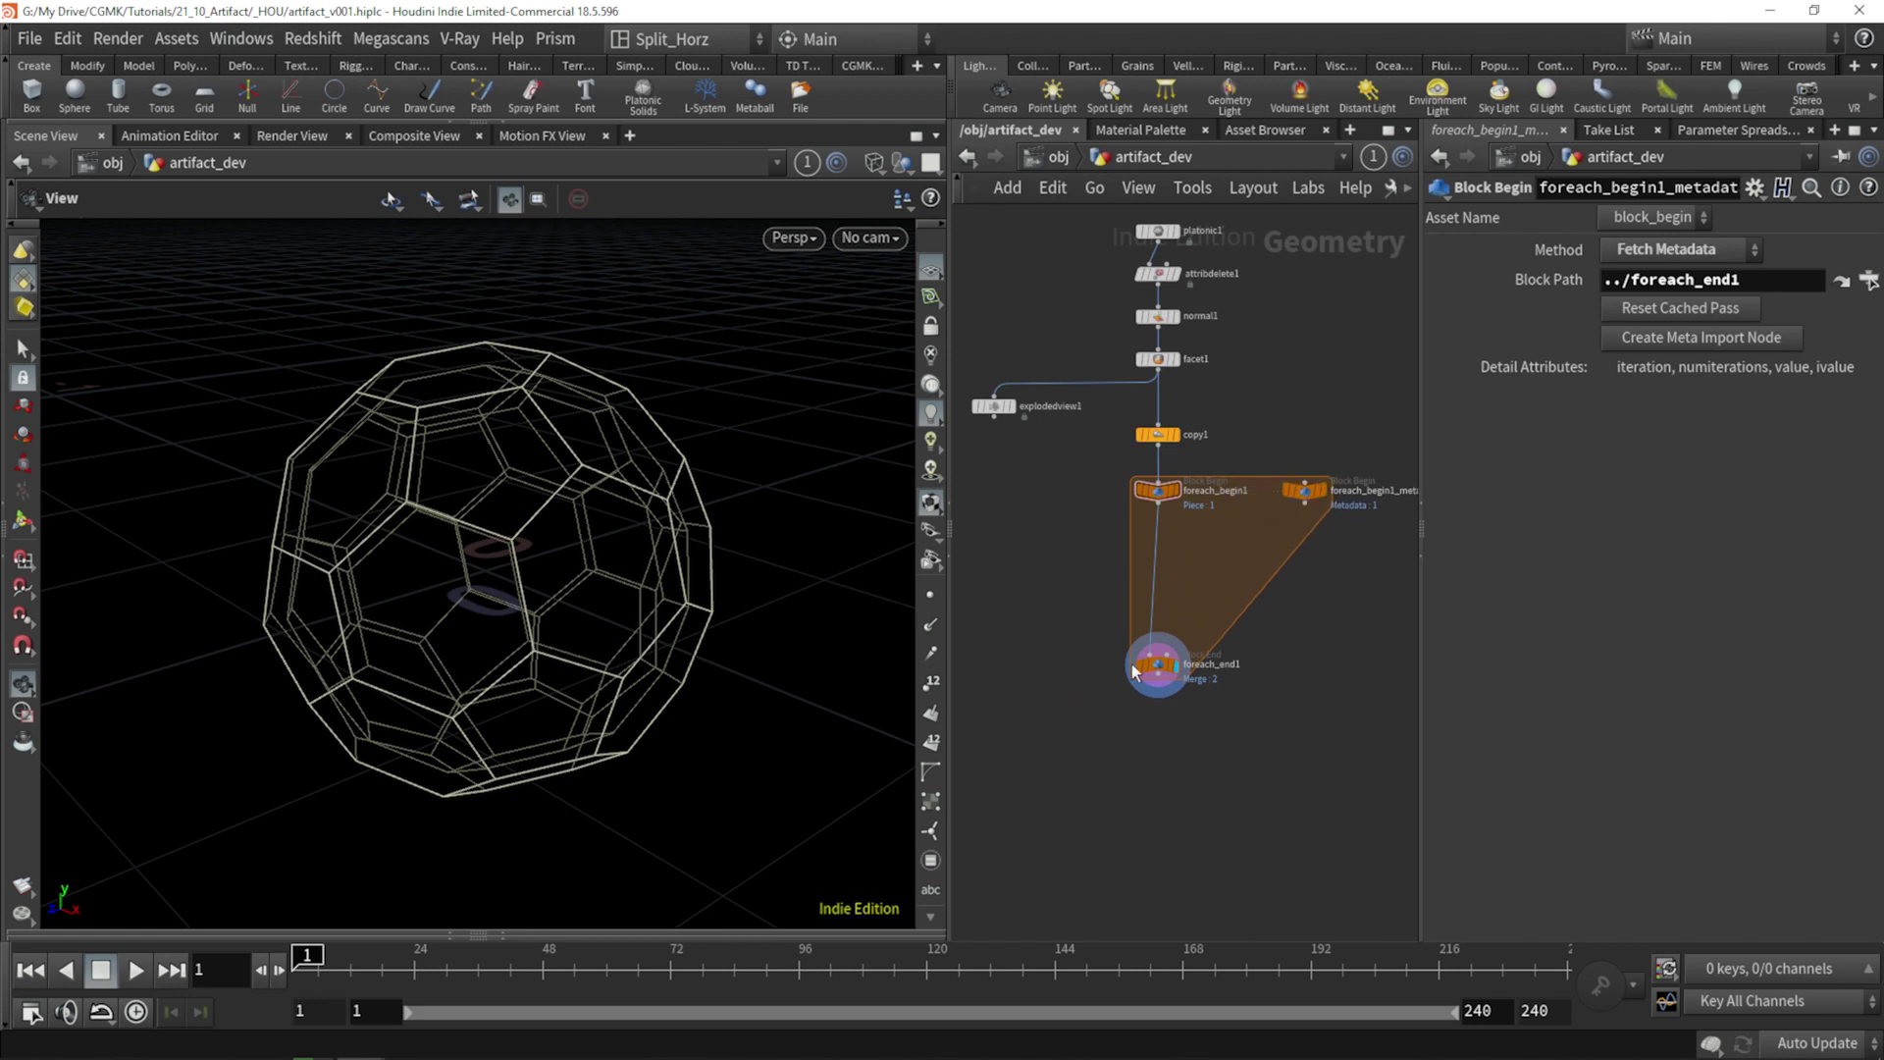
drag(1158, 665, 1157, 710)
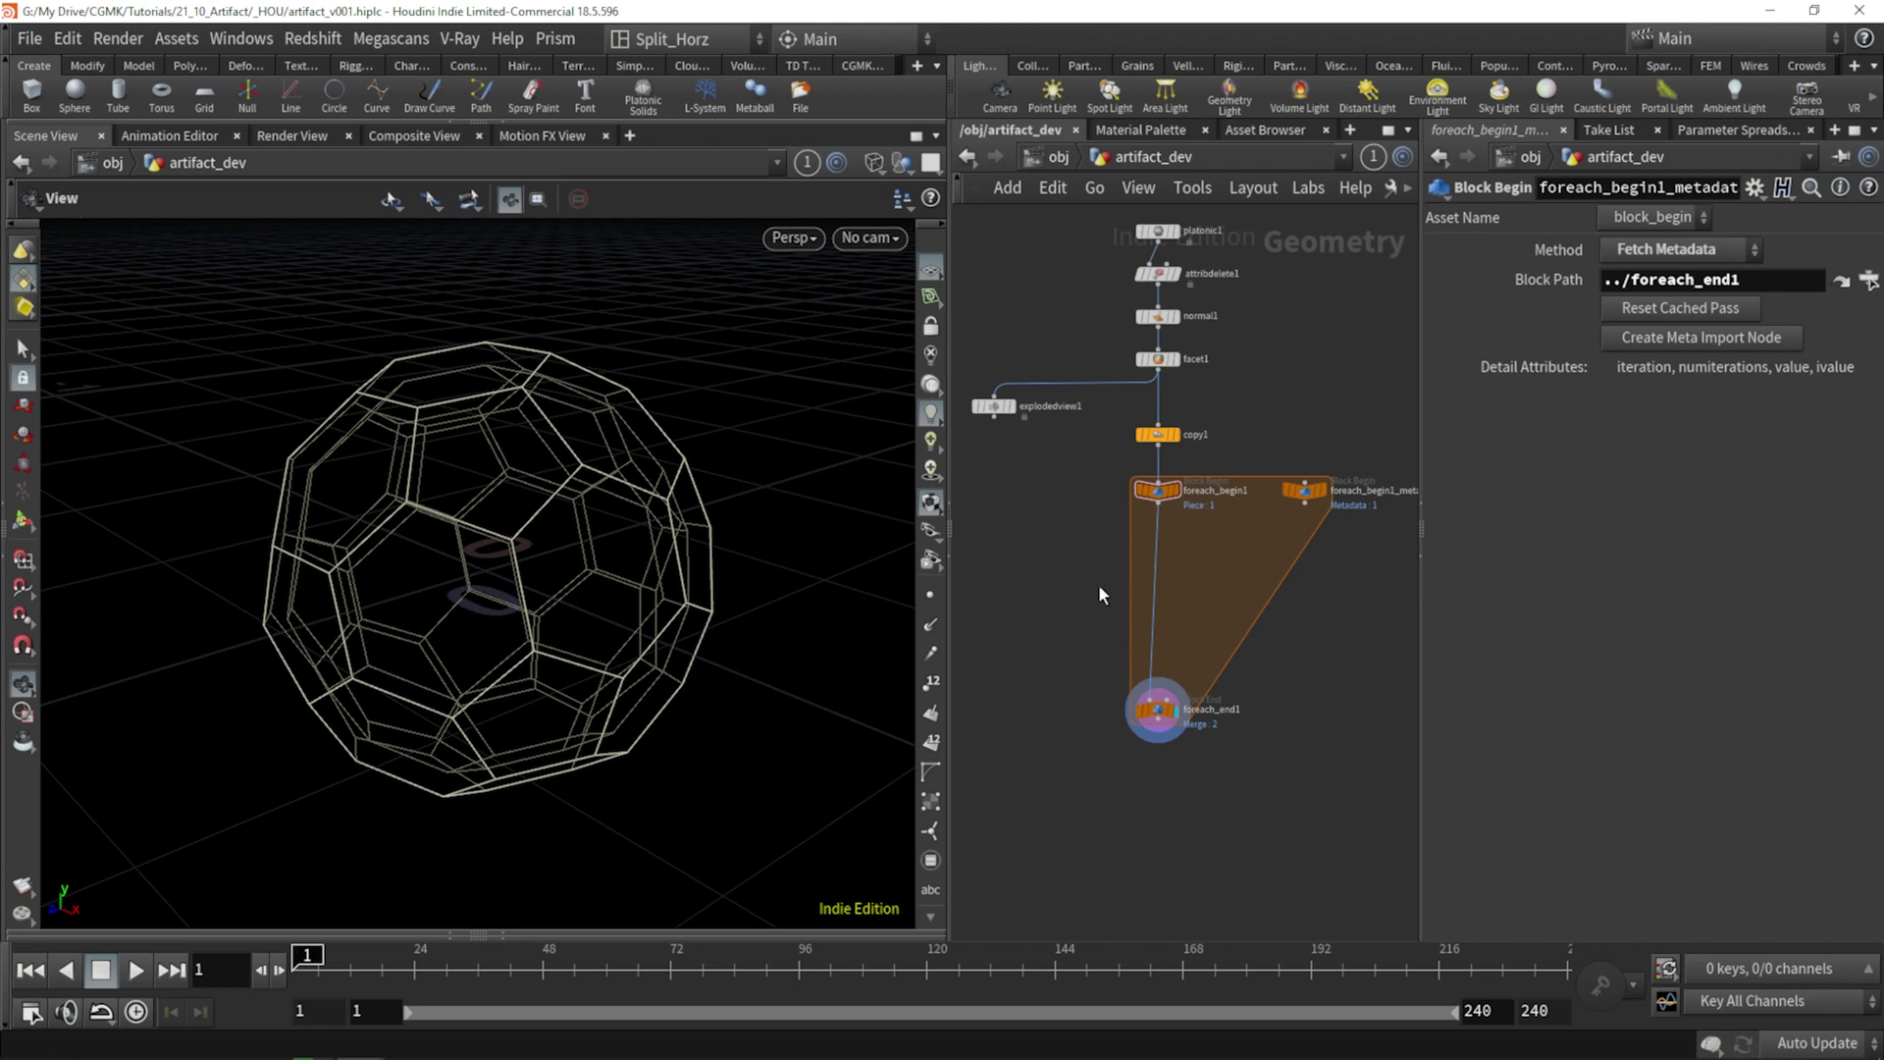
middle_drag(1091, 715, 1106, 592)
Create a Transform node and splice it onto the wire between foreach_begin1 and foreach_end1.
key(Tab)
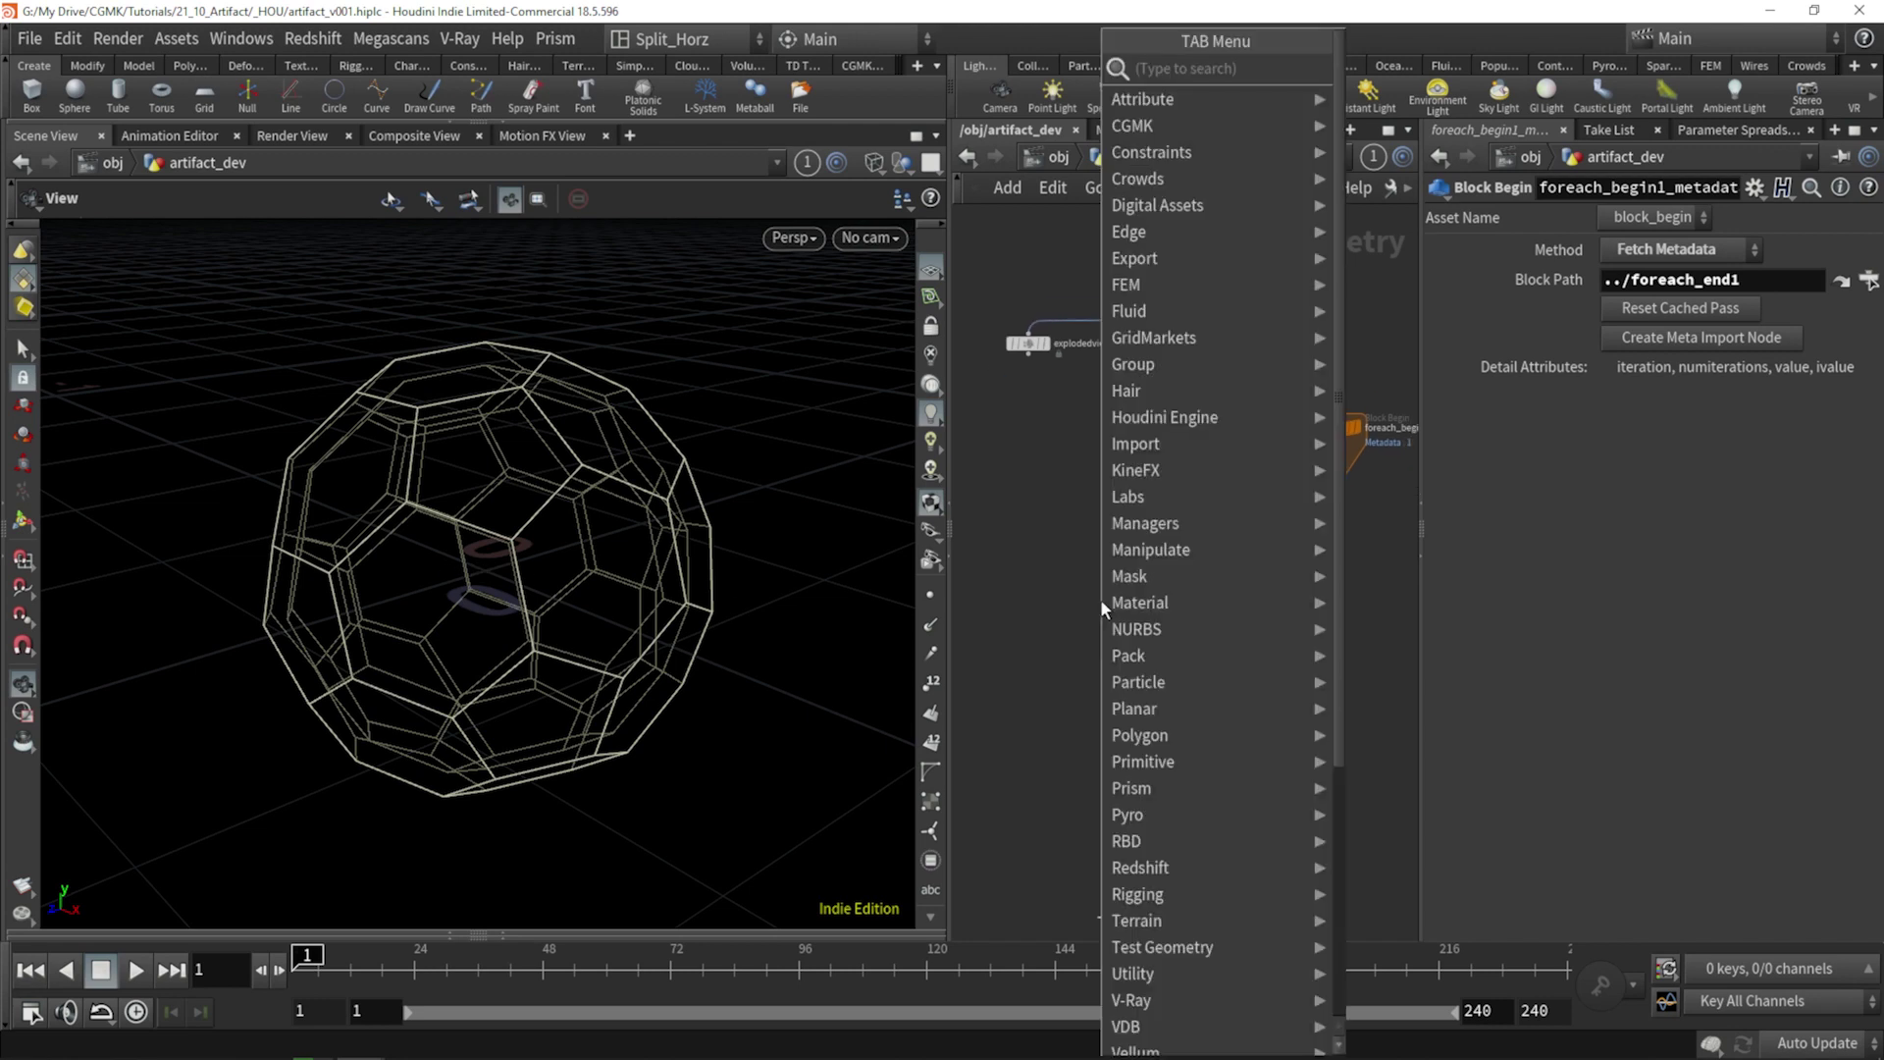
text(transform)
key(Return)
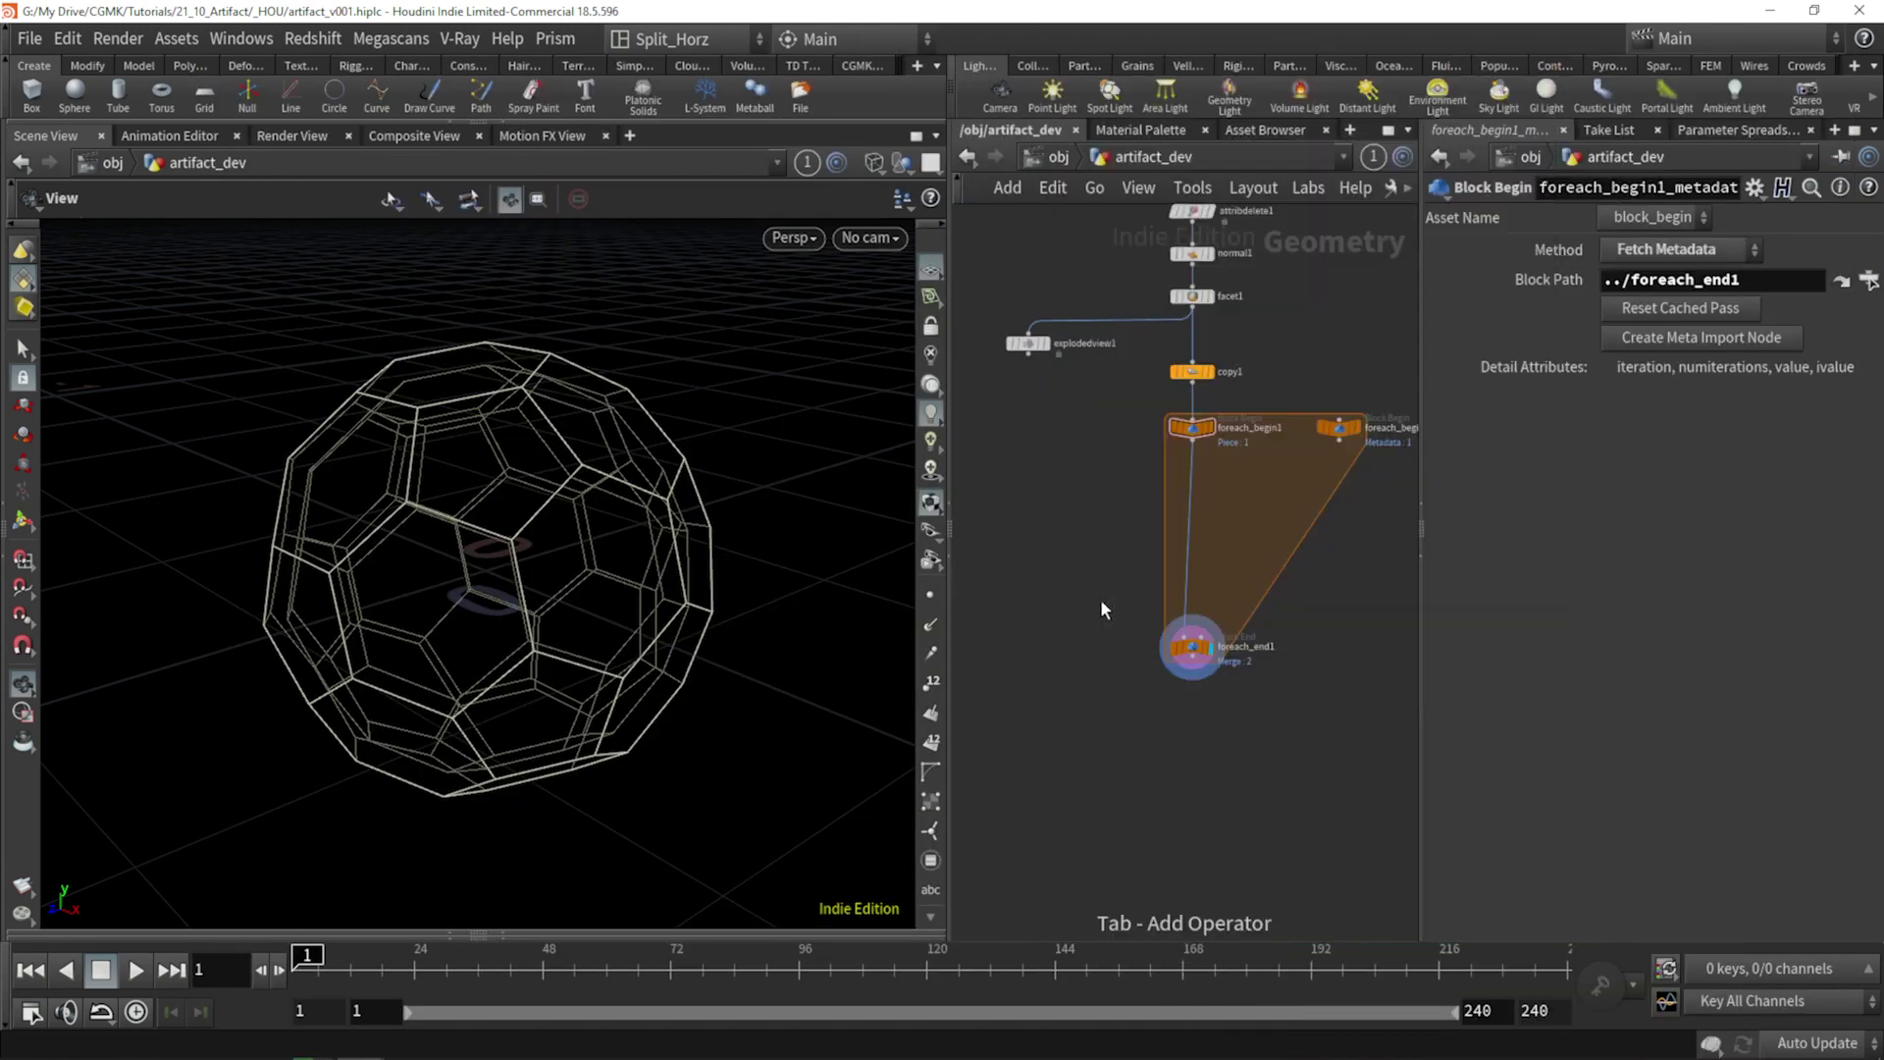
drag(1102, 606, 1195, 583)
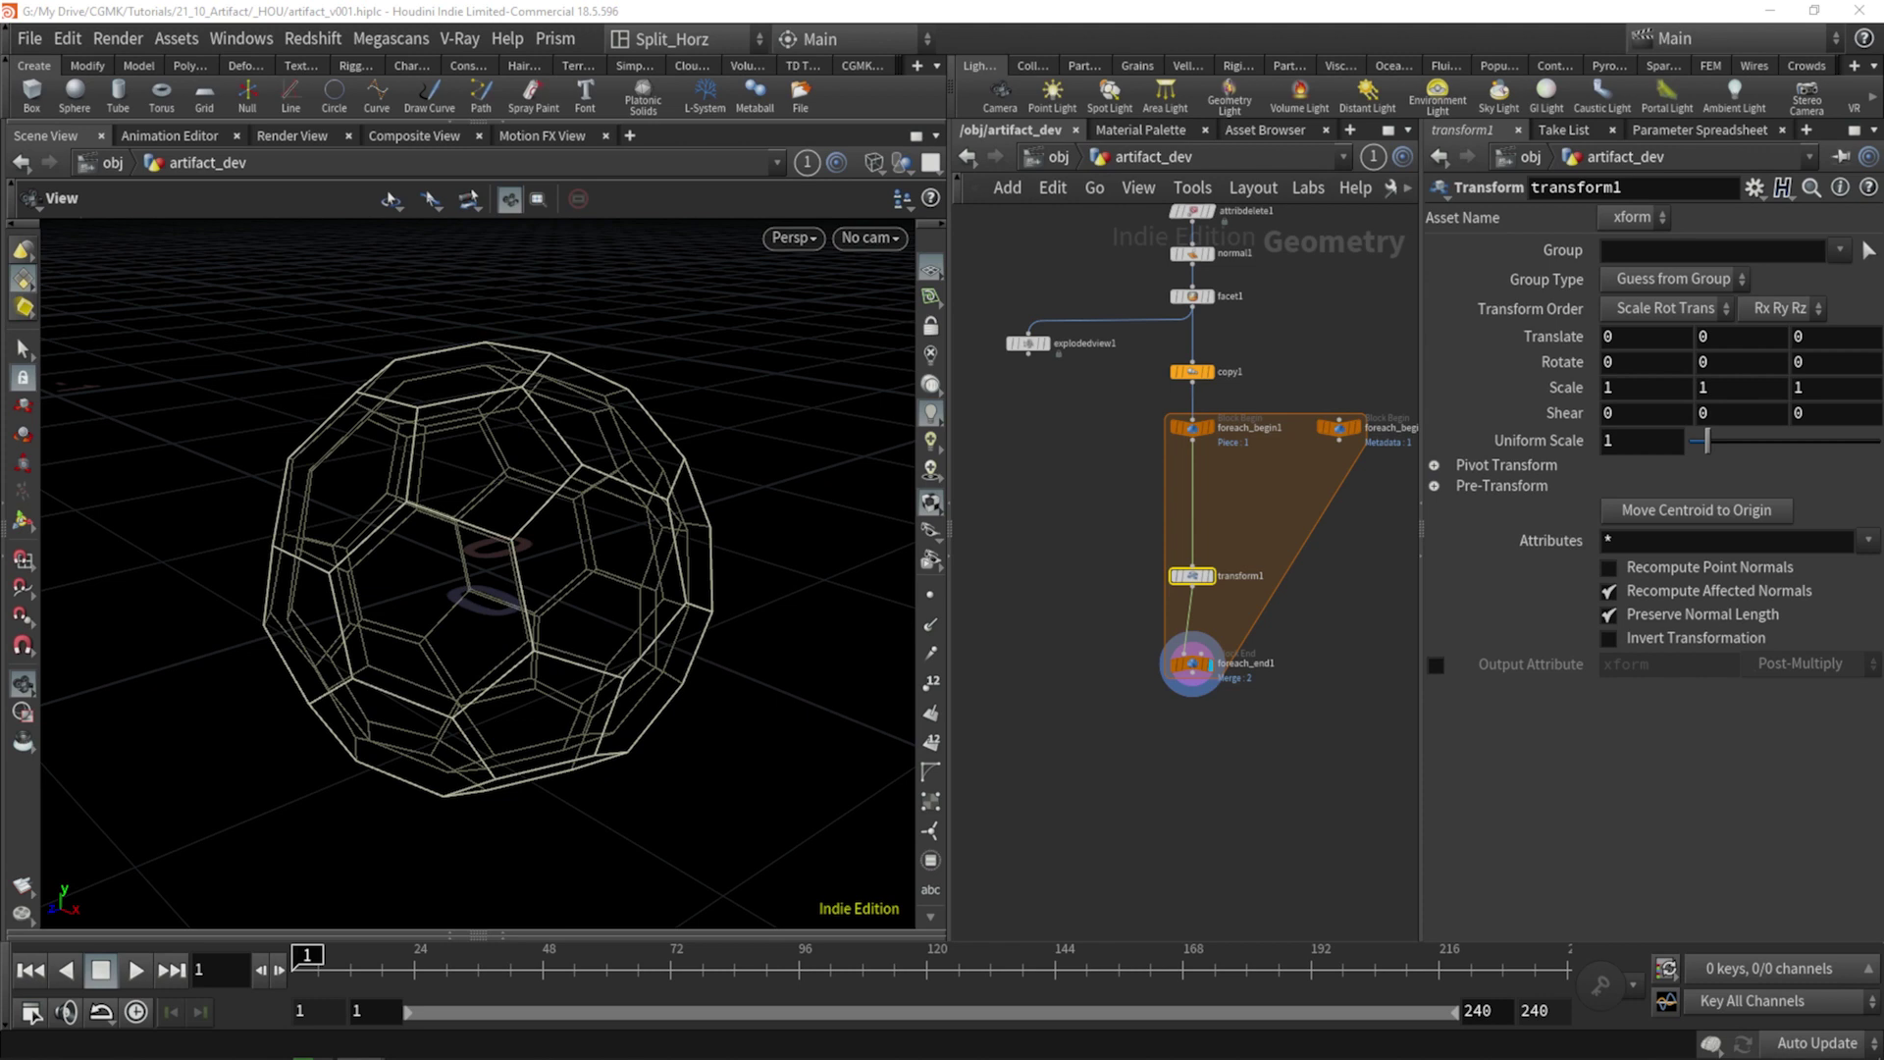
Inspect foreach_end1 and the metadata node, nudging the metadata node slightly right.
click(1207, 661)
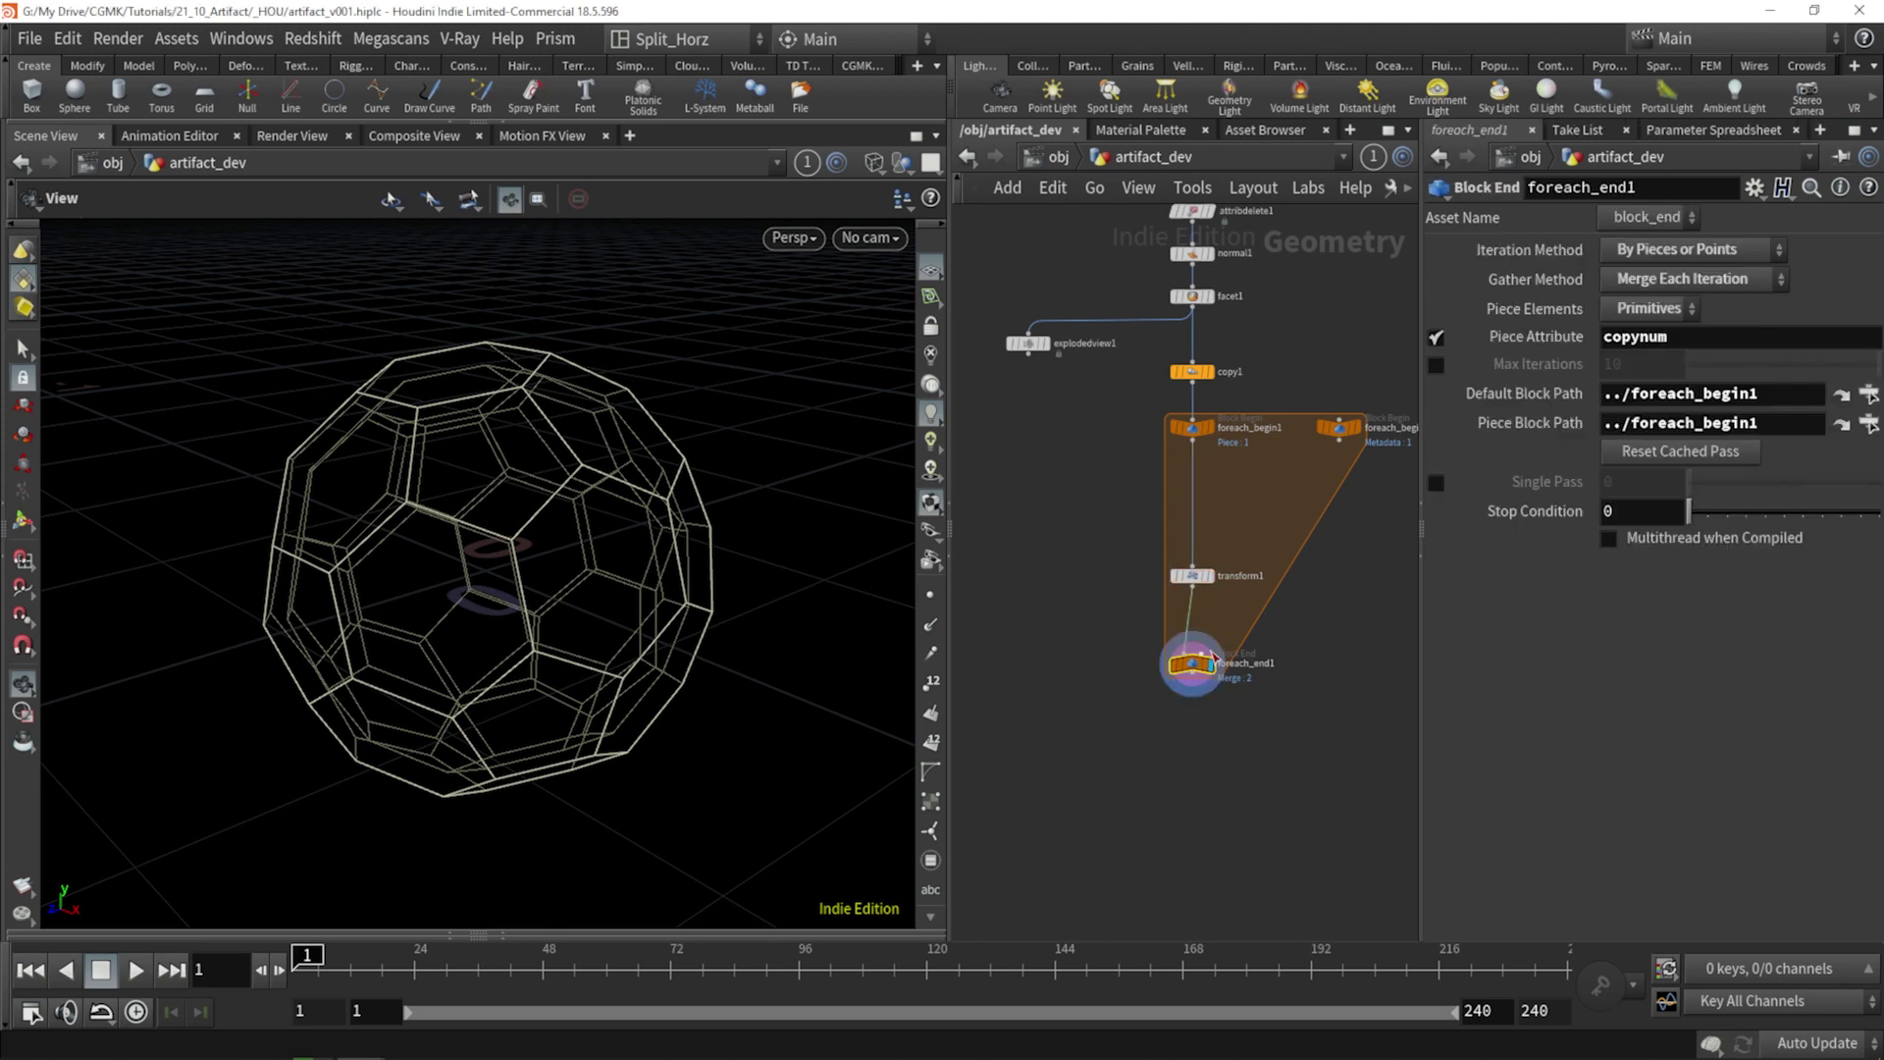
middle_drag(1300, 719, 1236, 703)
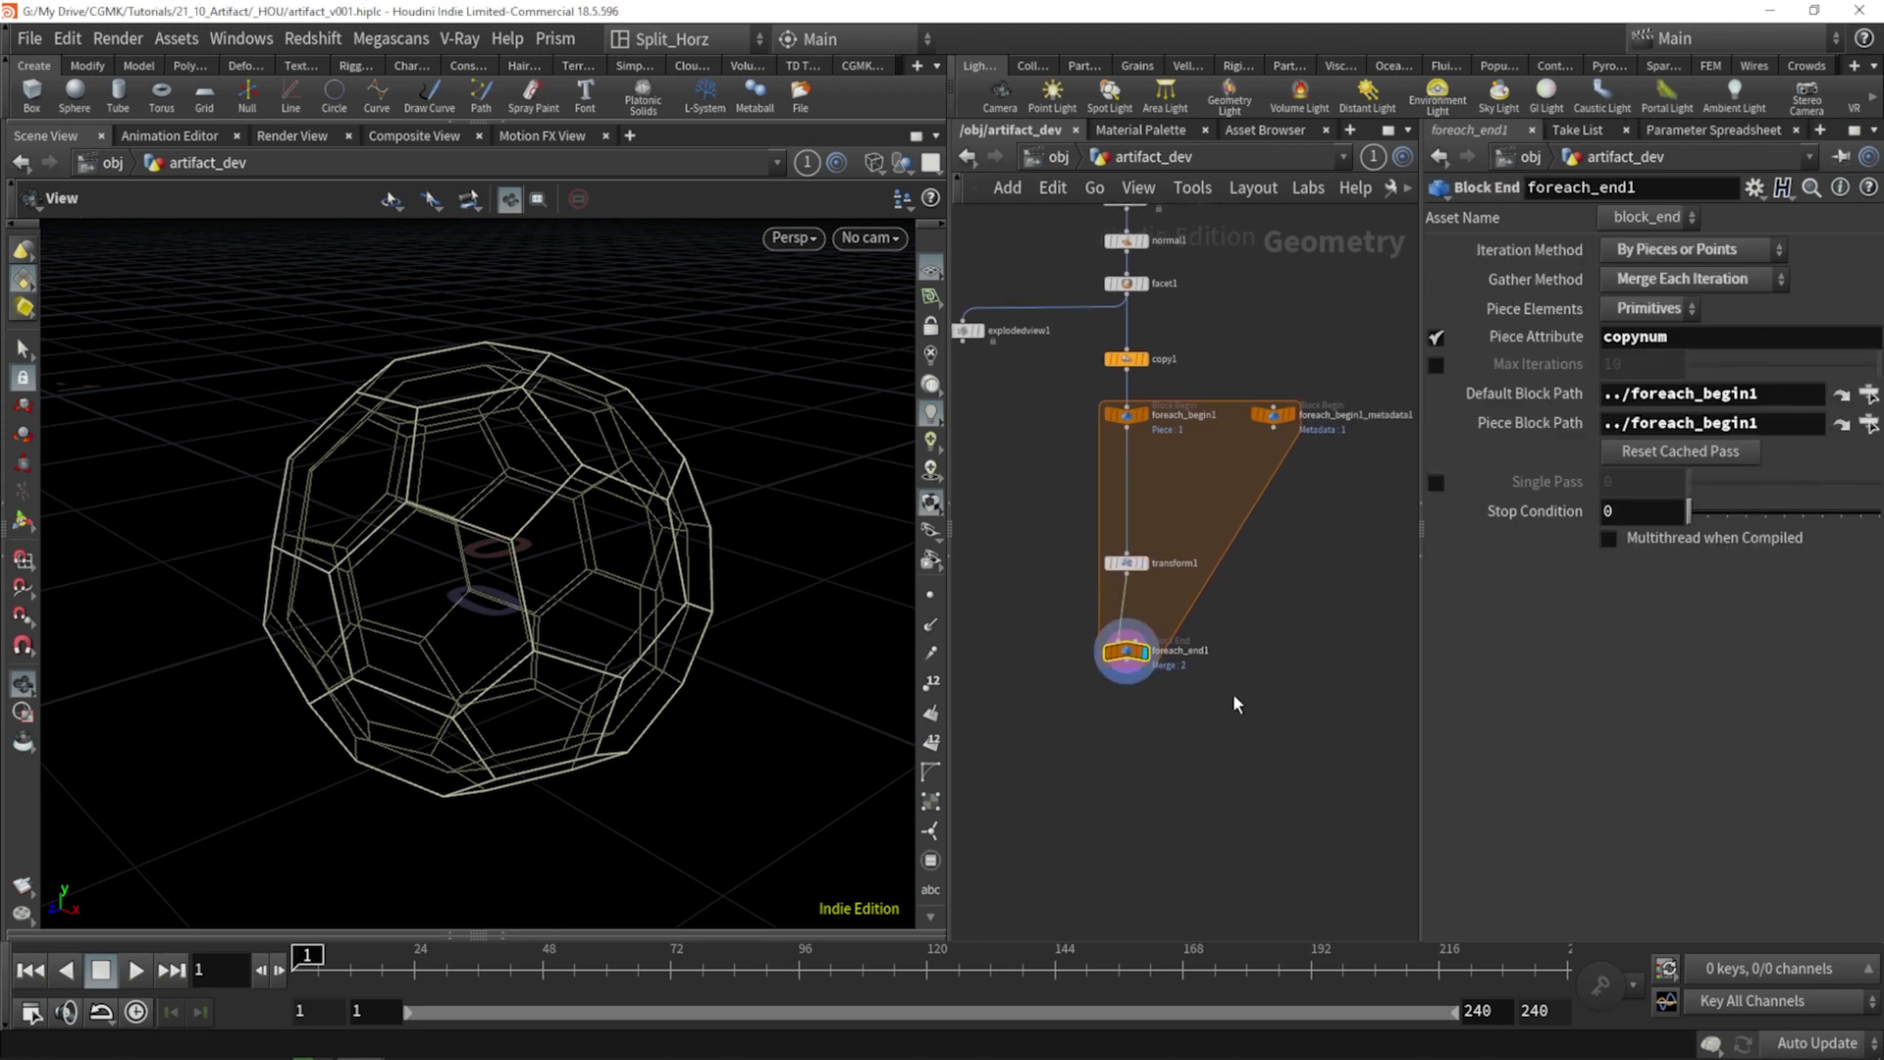
click(1275, 417)
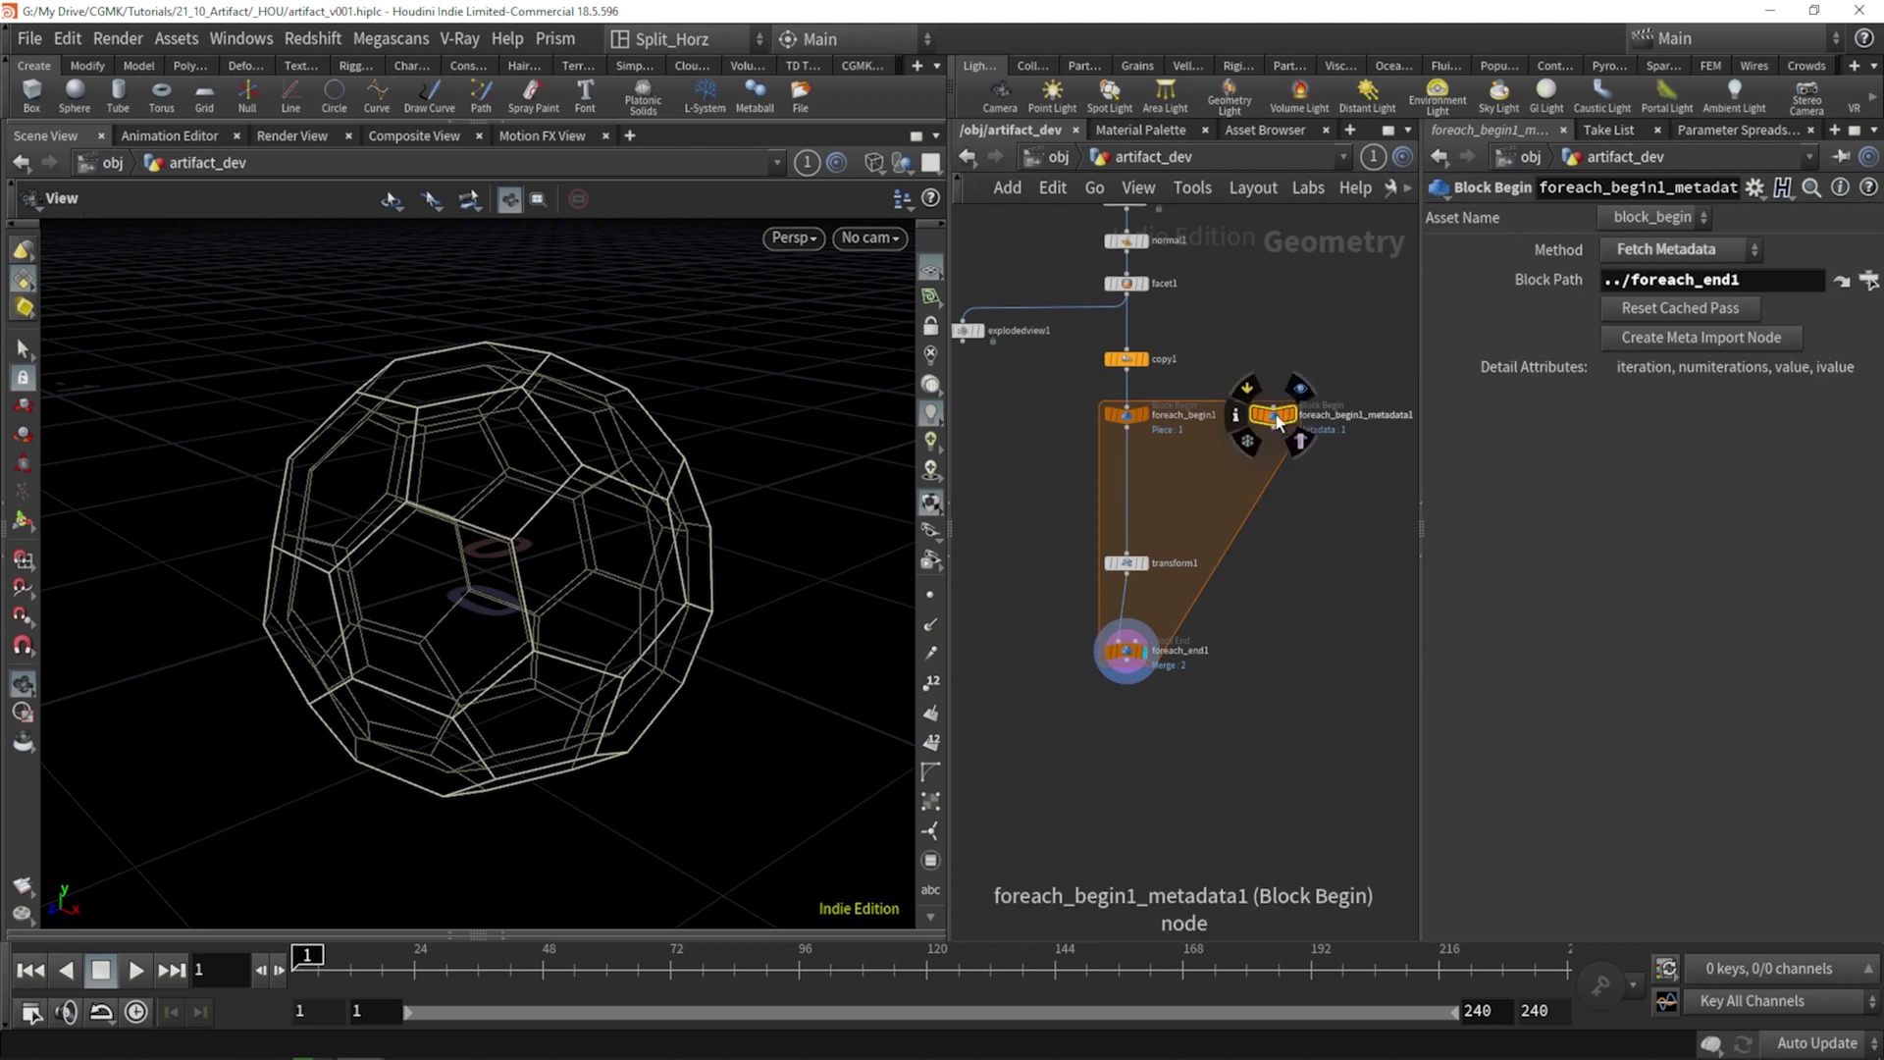
drag(1275, 419, 1276, 421)
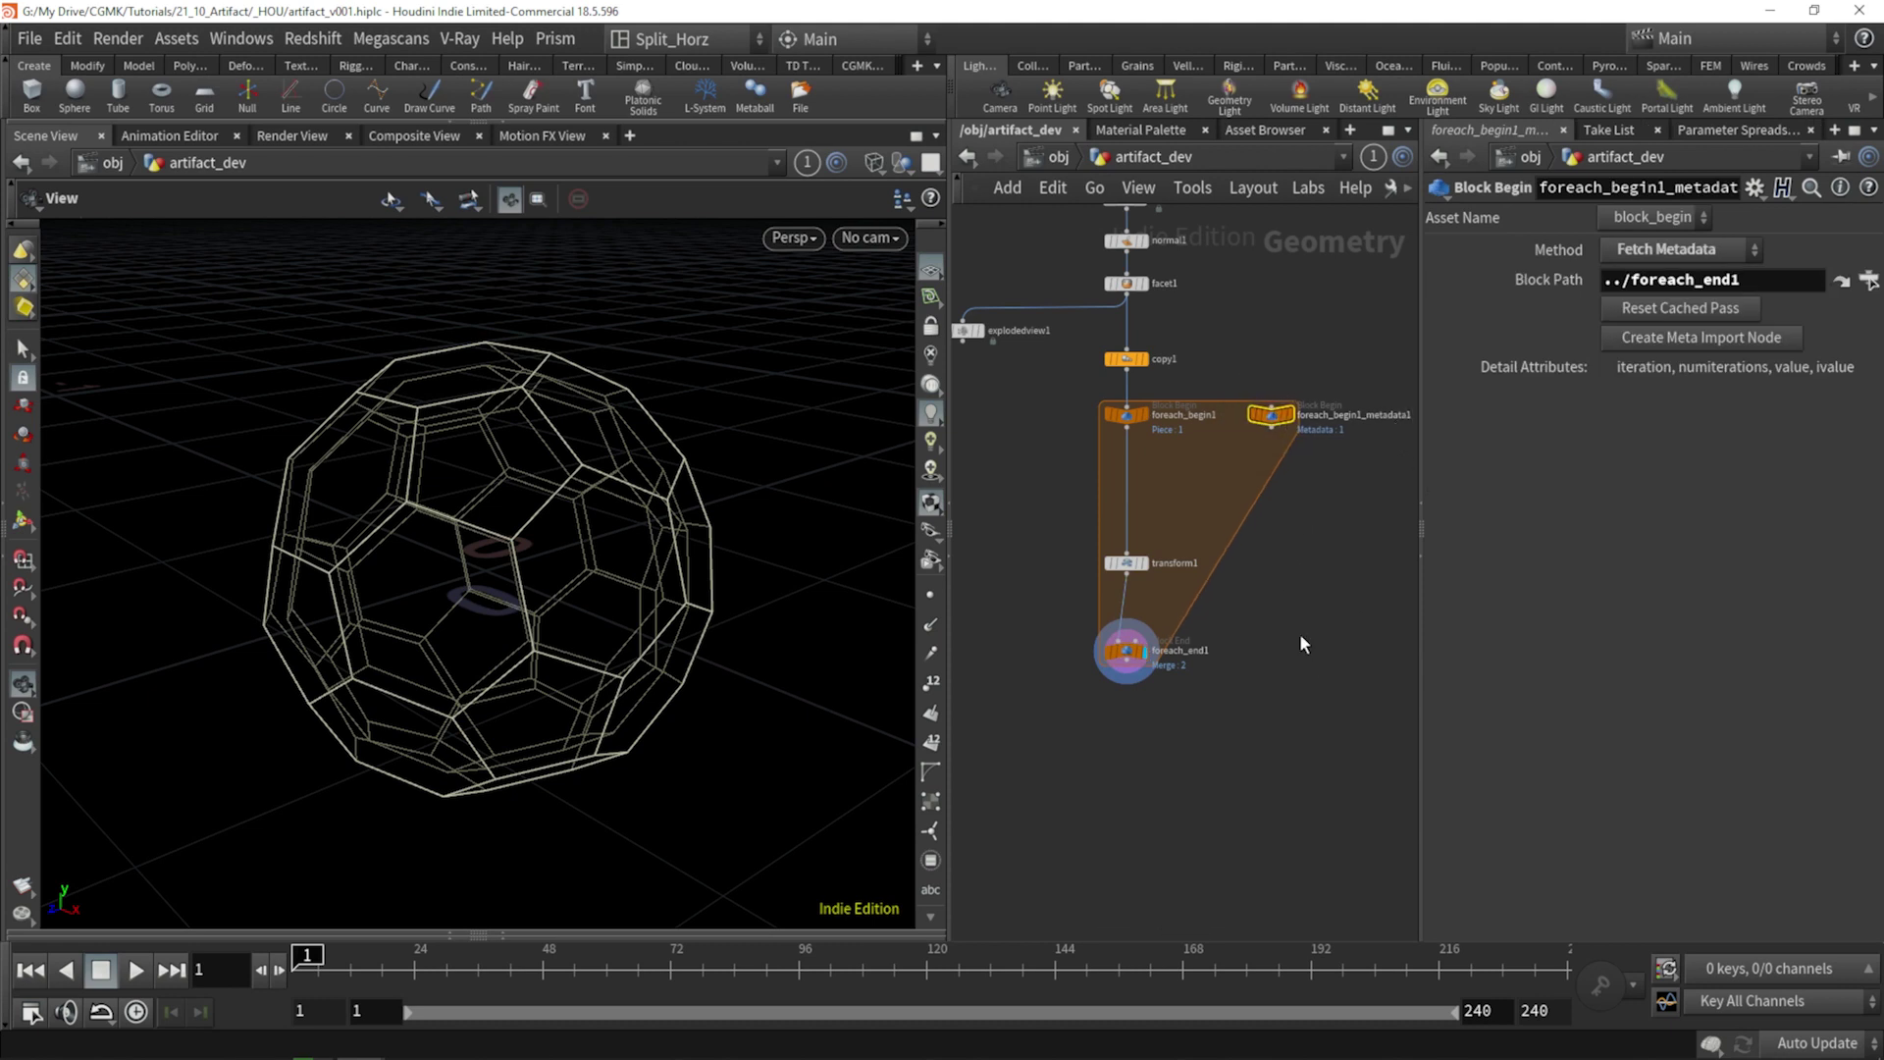
click(1126, 562)
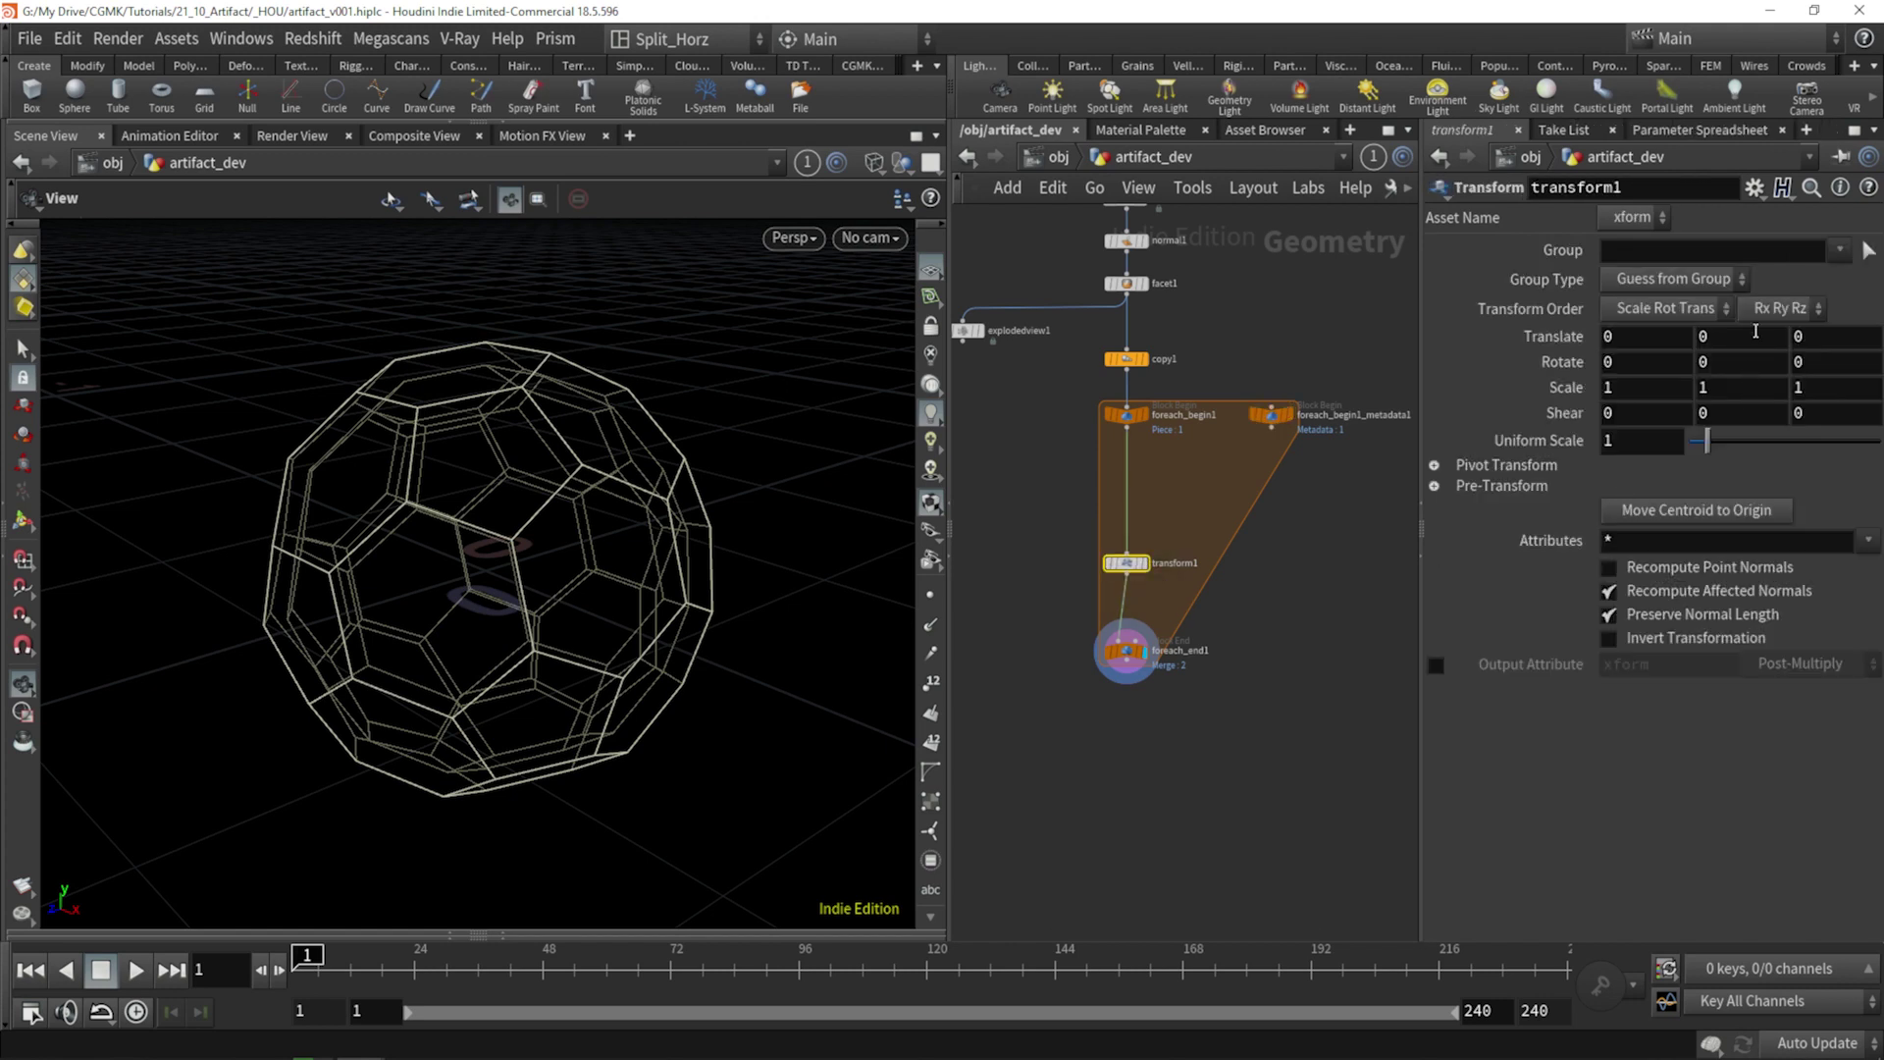
Add Spare Input 0 to transform1, pointing it at ../foreach_begin1_metadata1.
click(1753, 187)
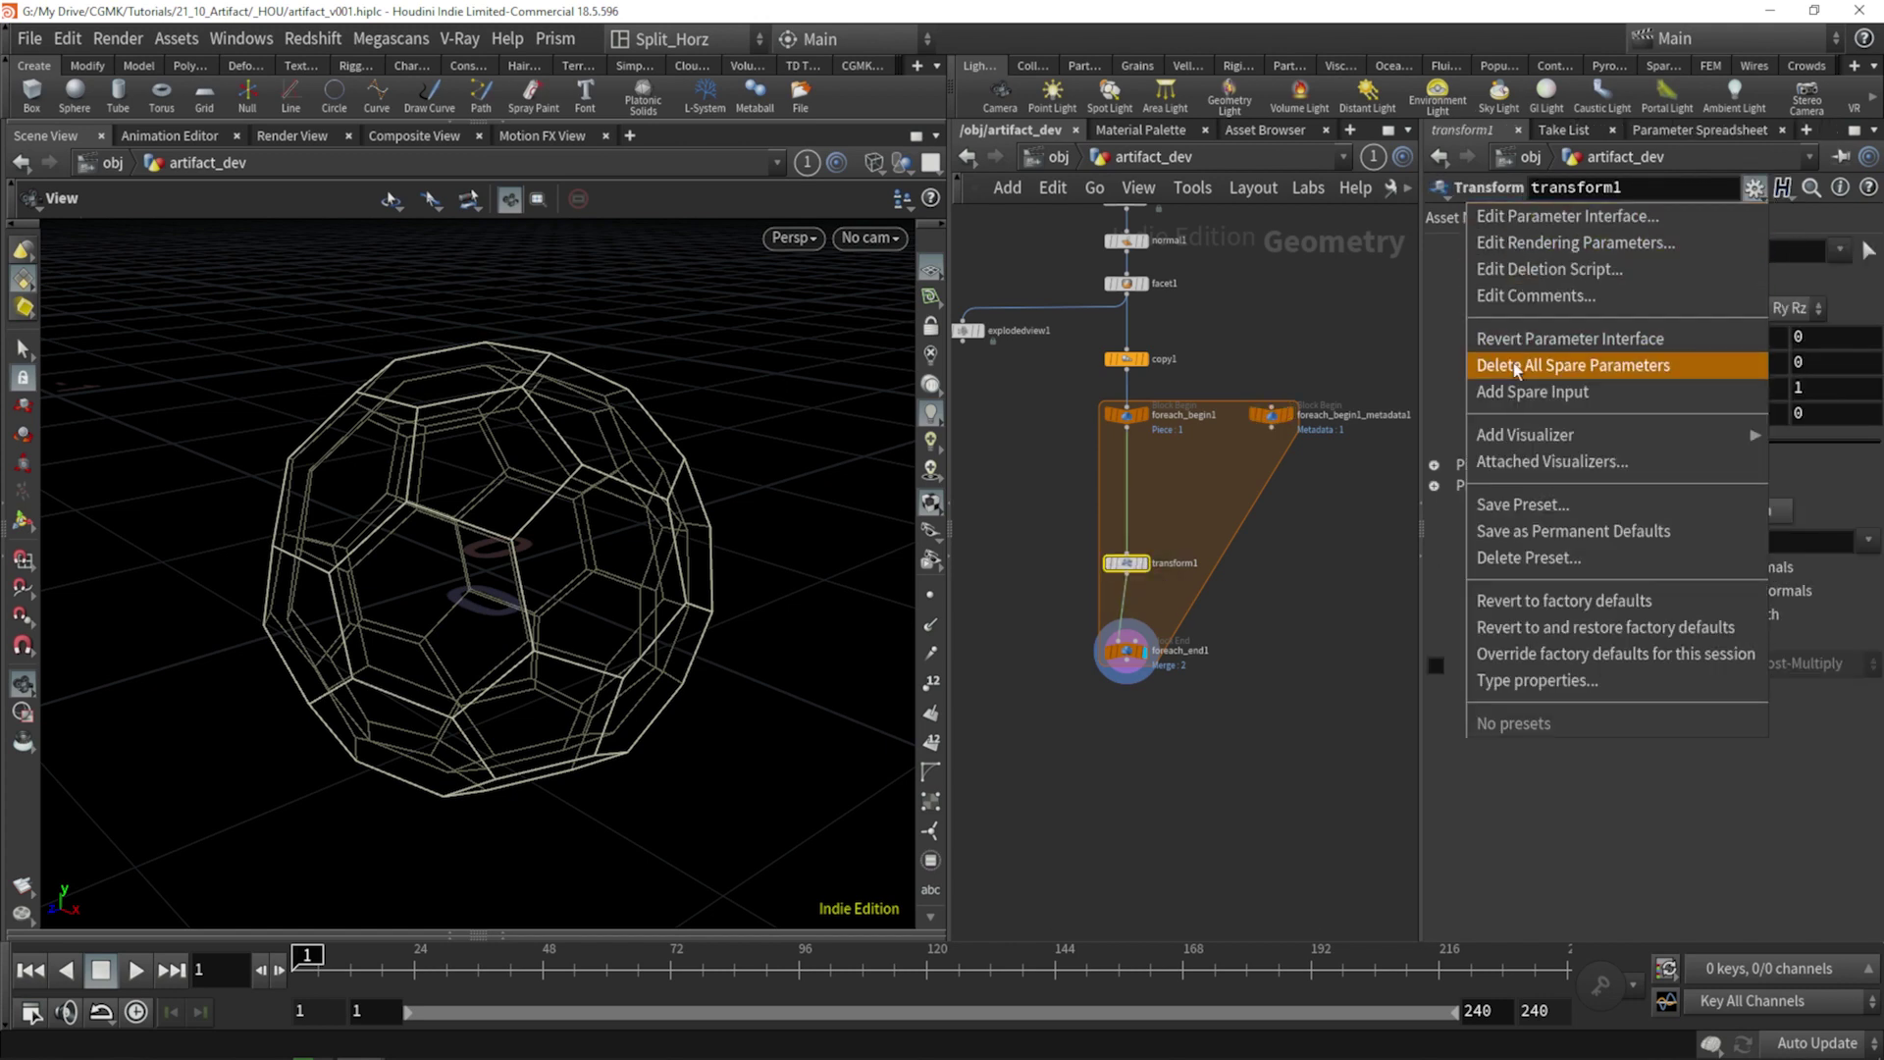
click(1518, 394)
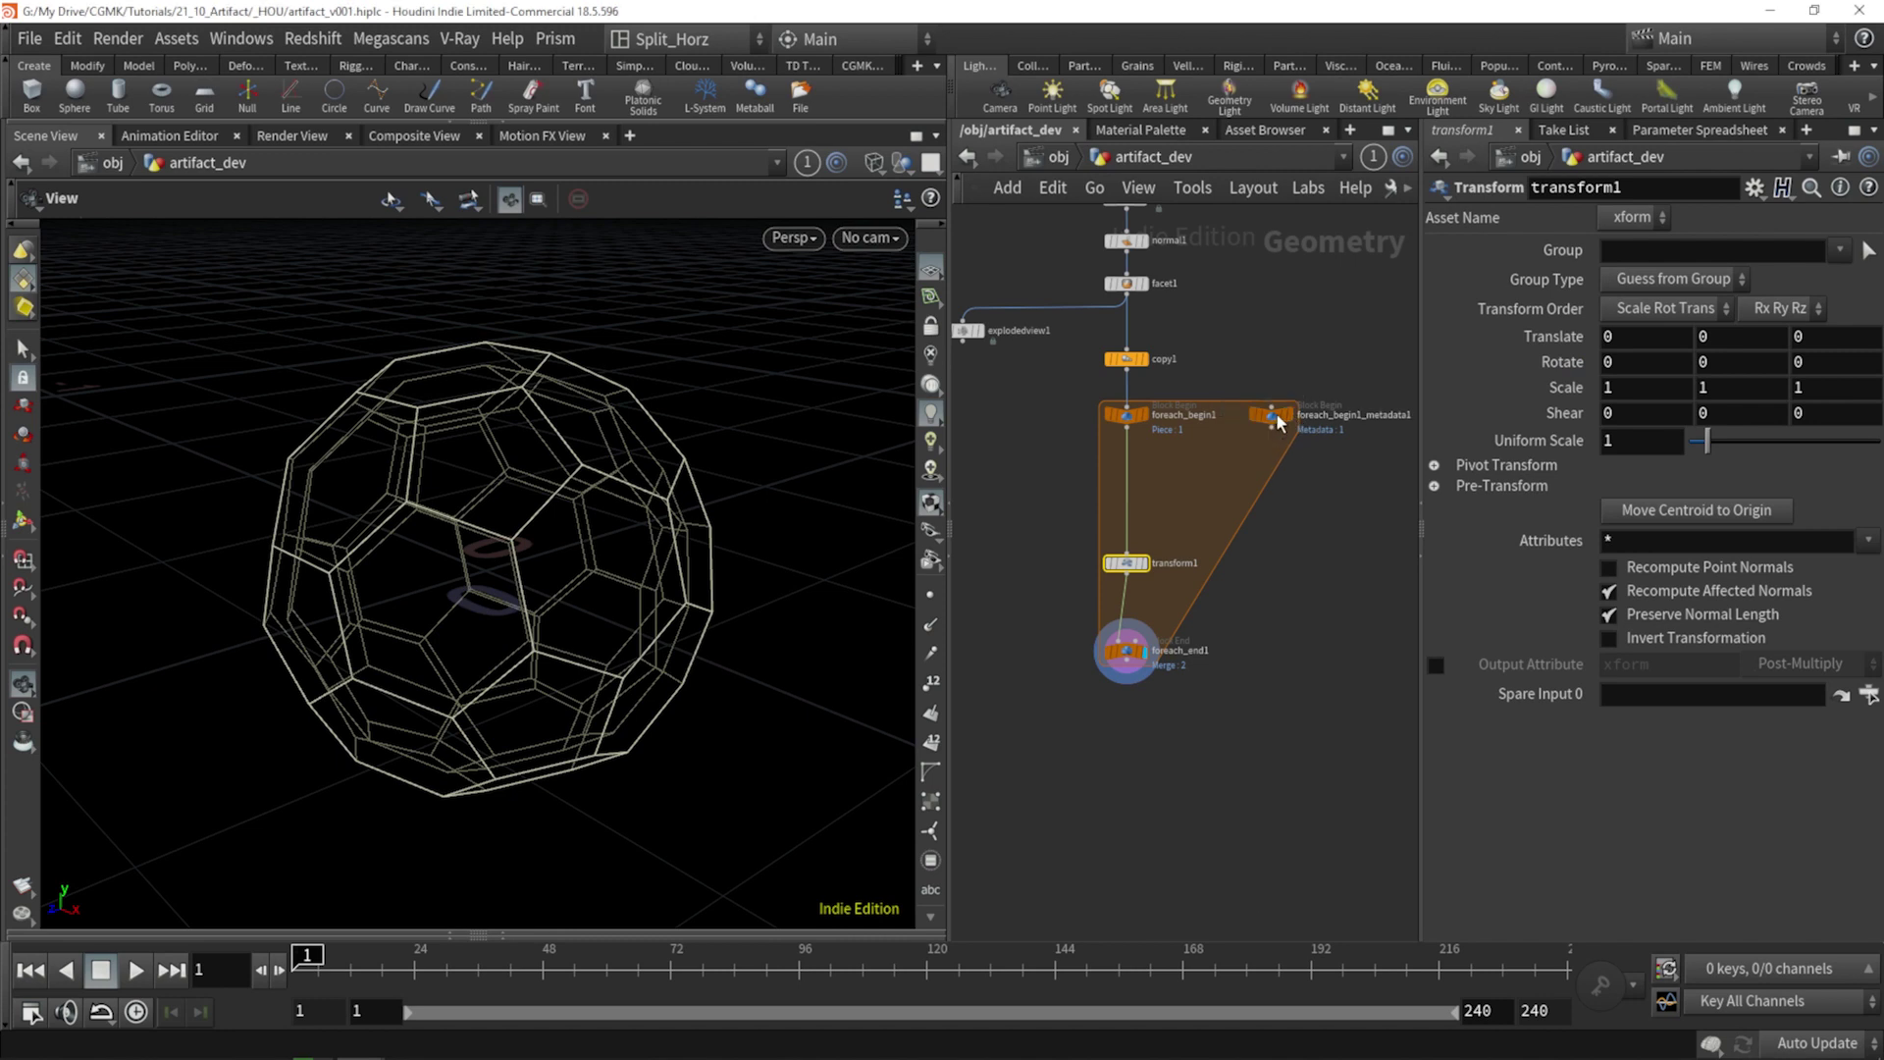
drag(1614, 694, 1617, 697)
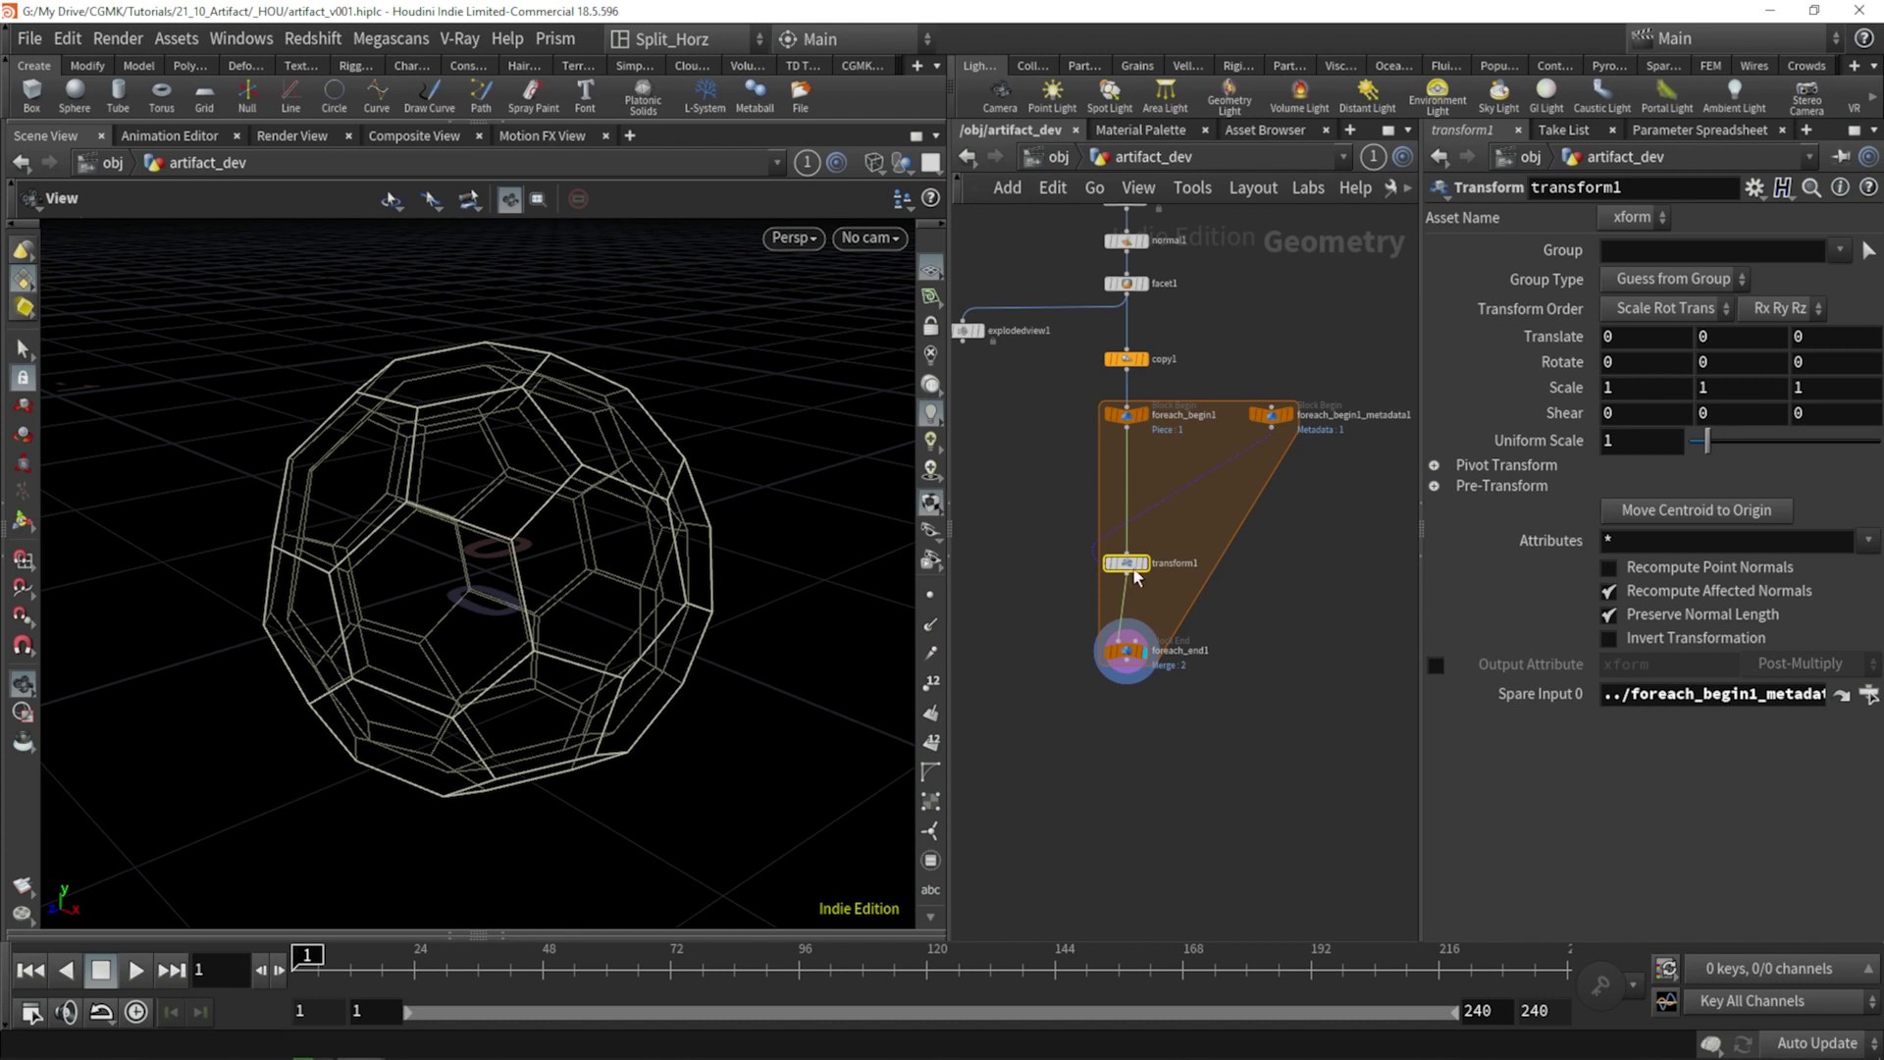
Set transform1's Rotate X to the expression detail(-1, "iteration", 0).
drag(1131, 565, 1124, 581)
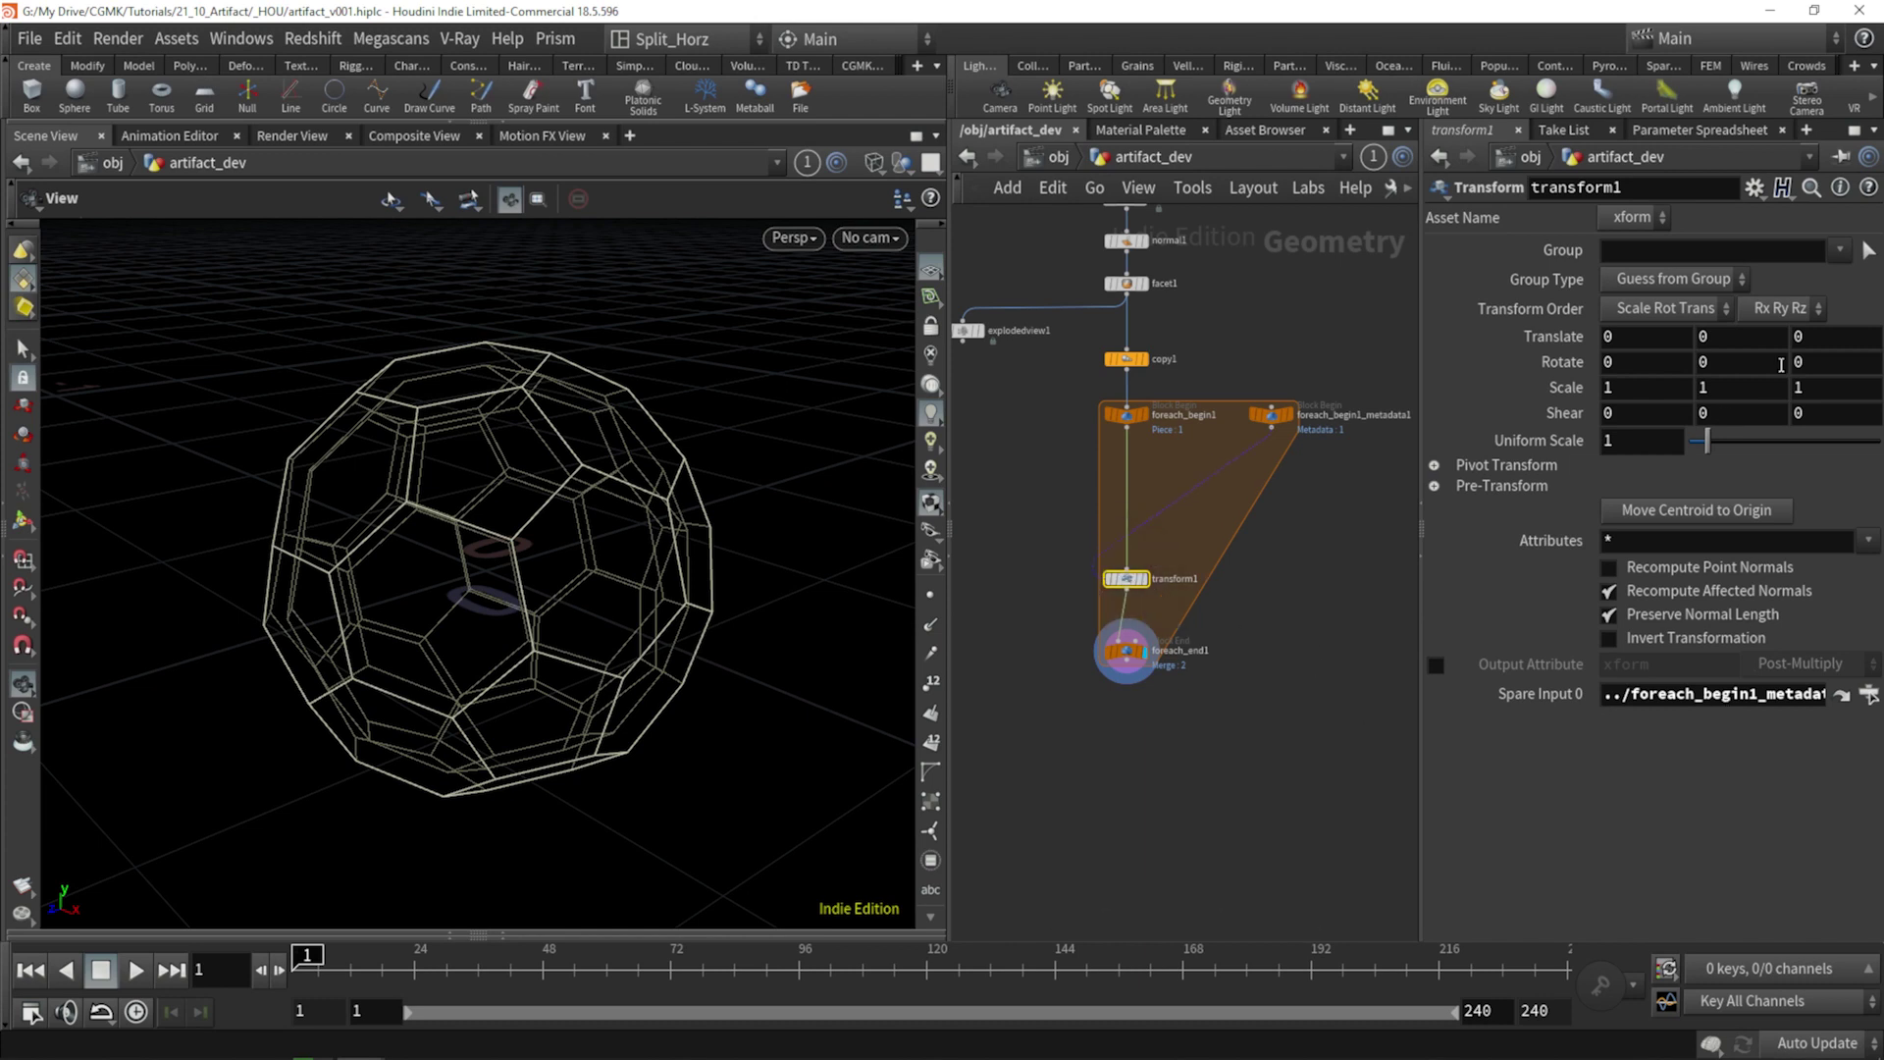
click(1620, 363)
text(detail)
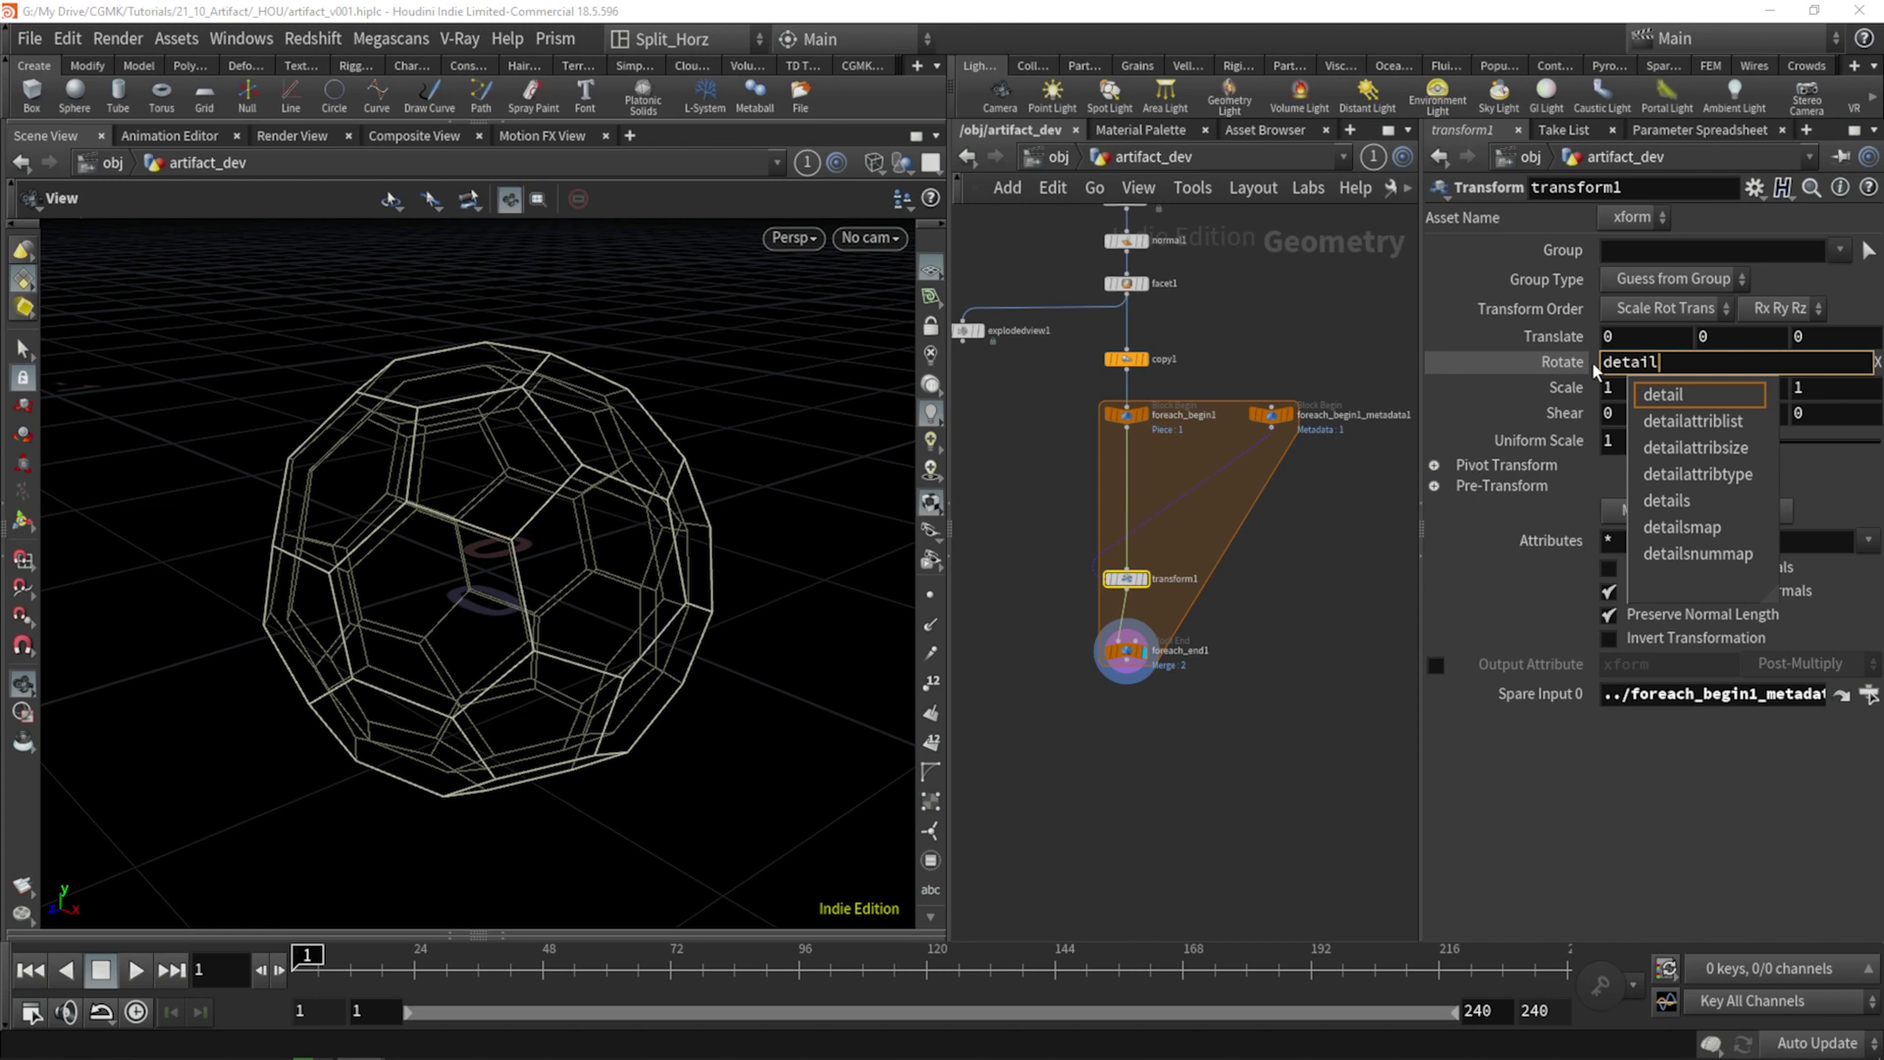
text(()
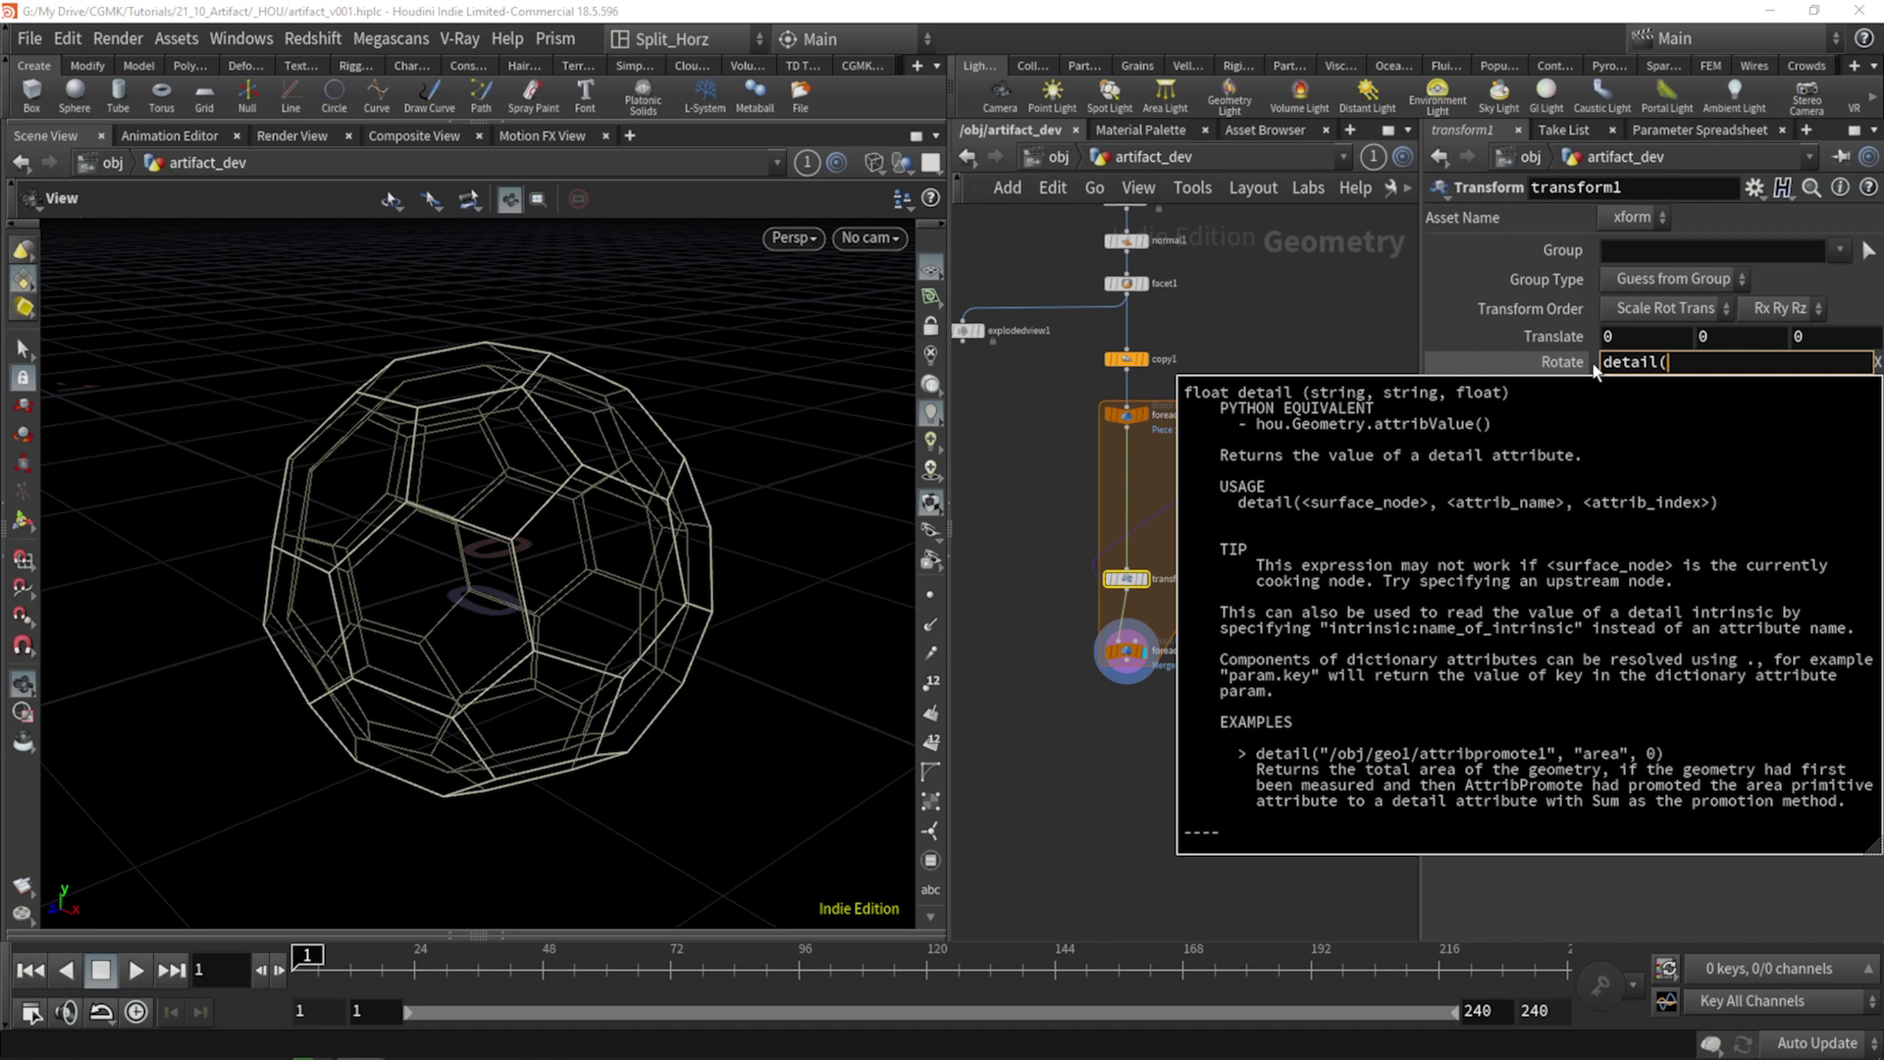
text(-1,)
text("iteration)
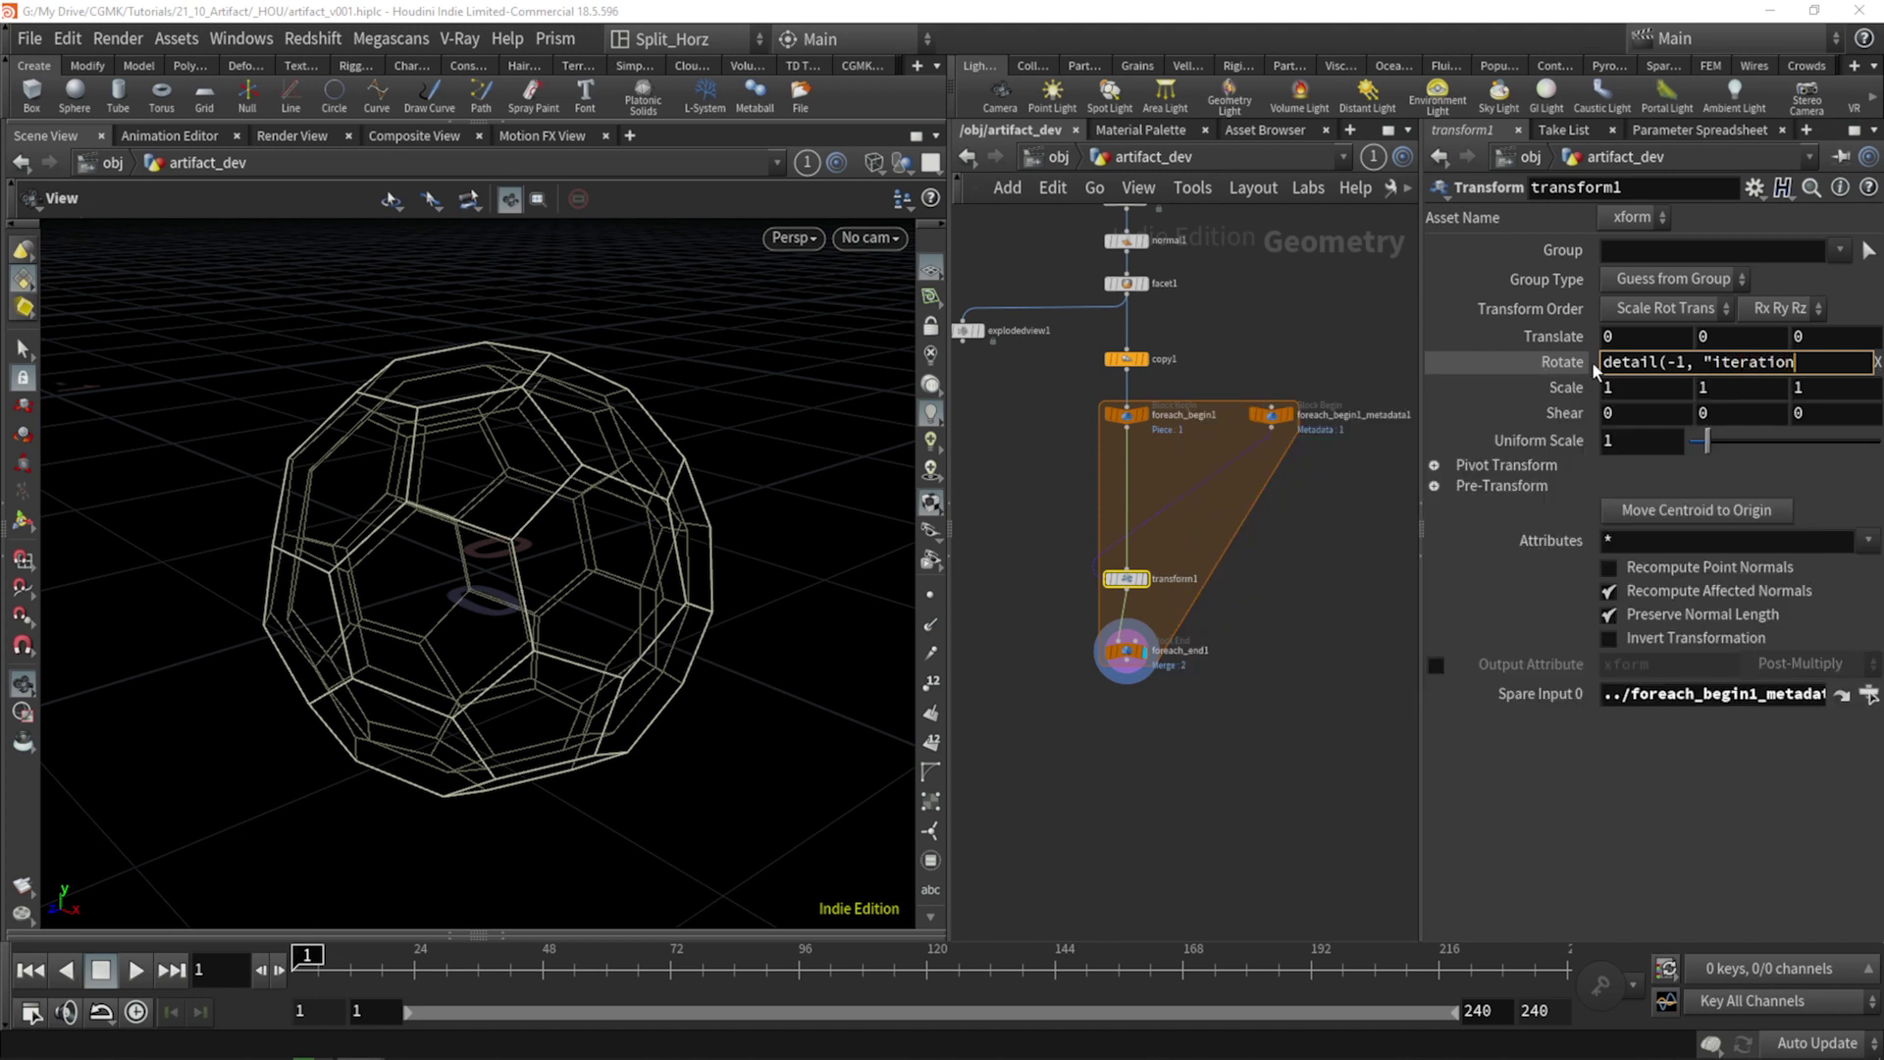
text(",0))
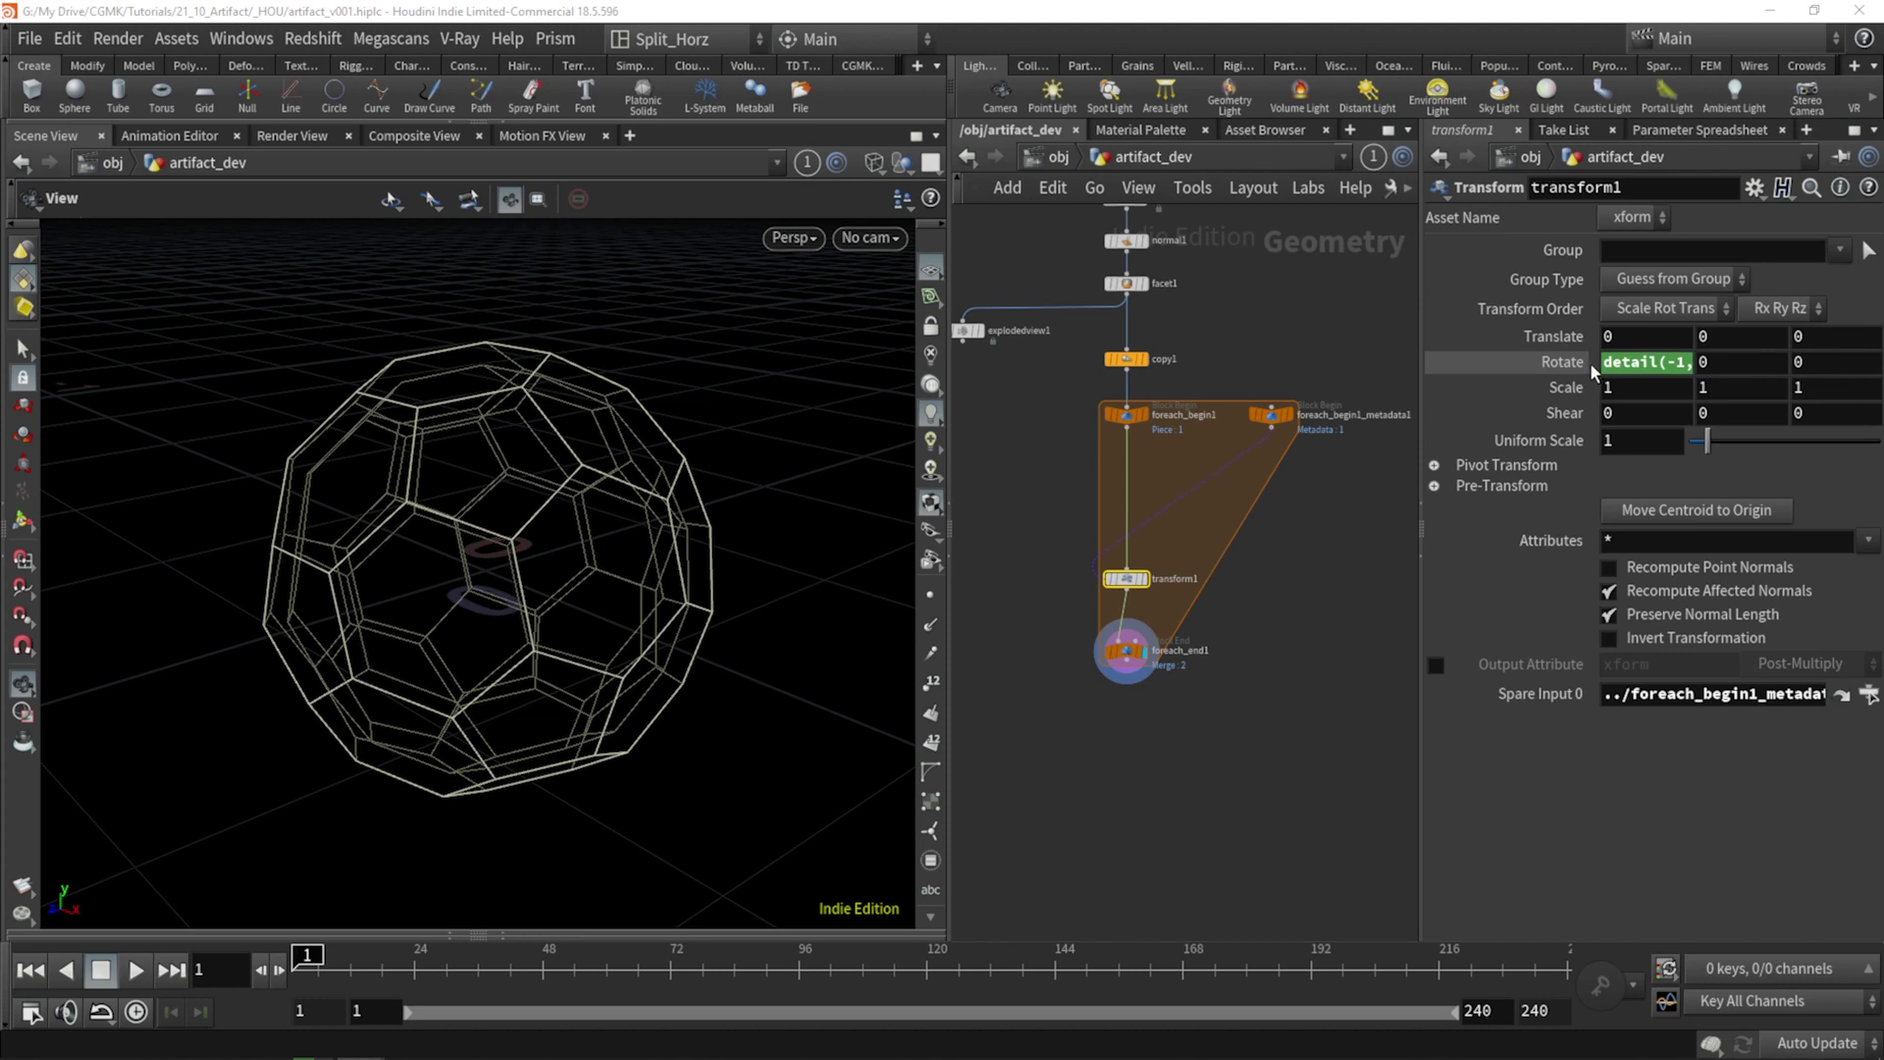
key(Return)
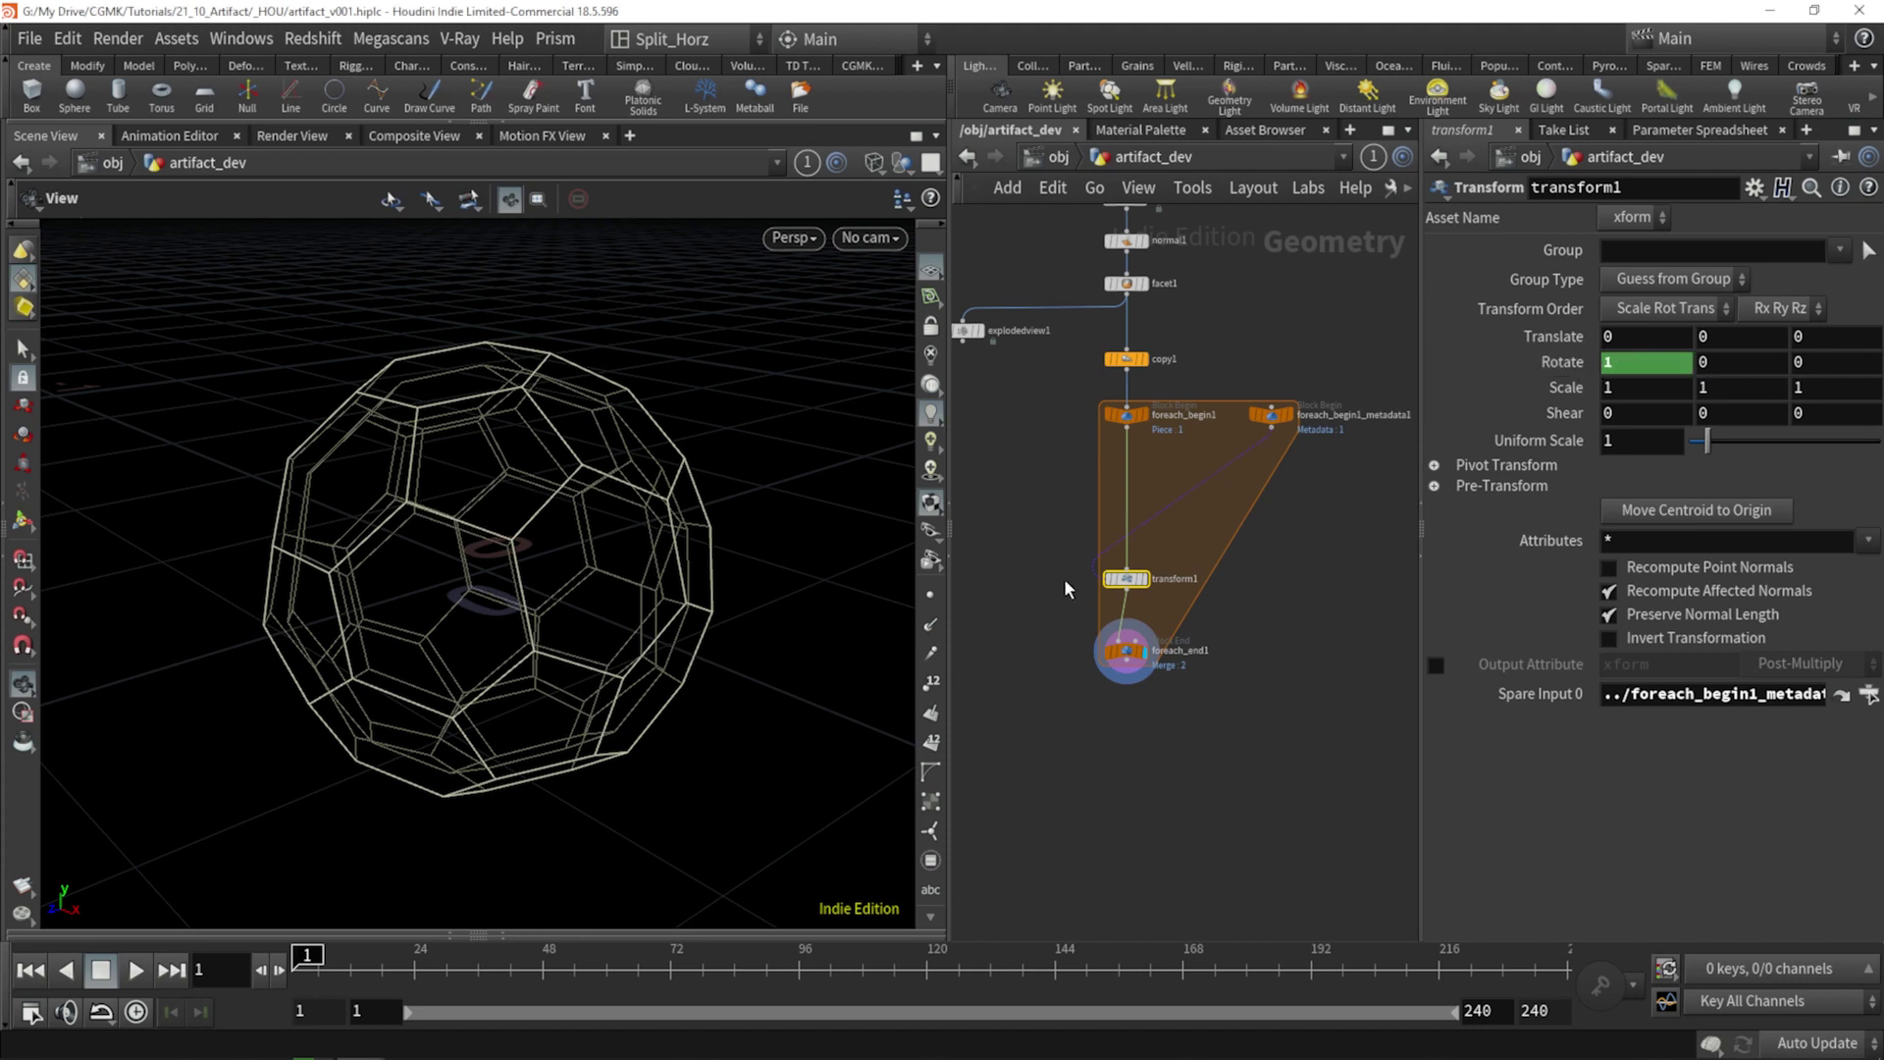
Compare the transform, loop begin and loop end outputs in the viewport.
click(1143, 585)
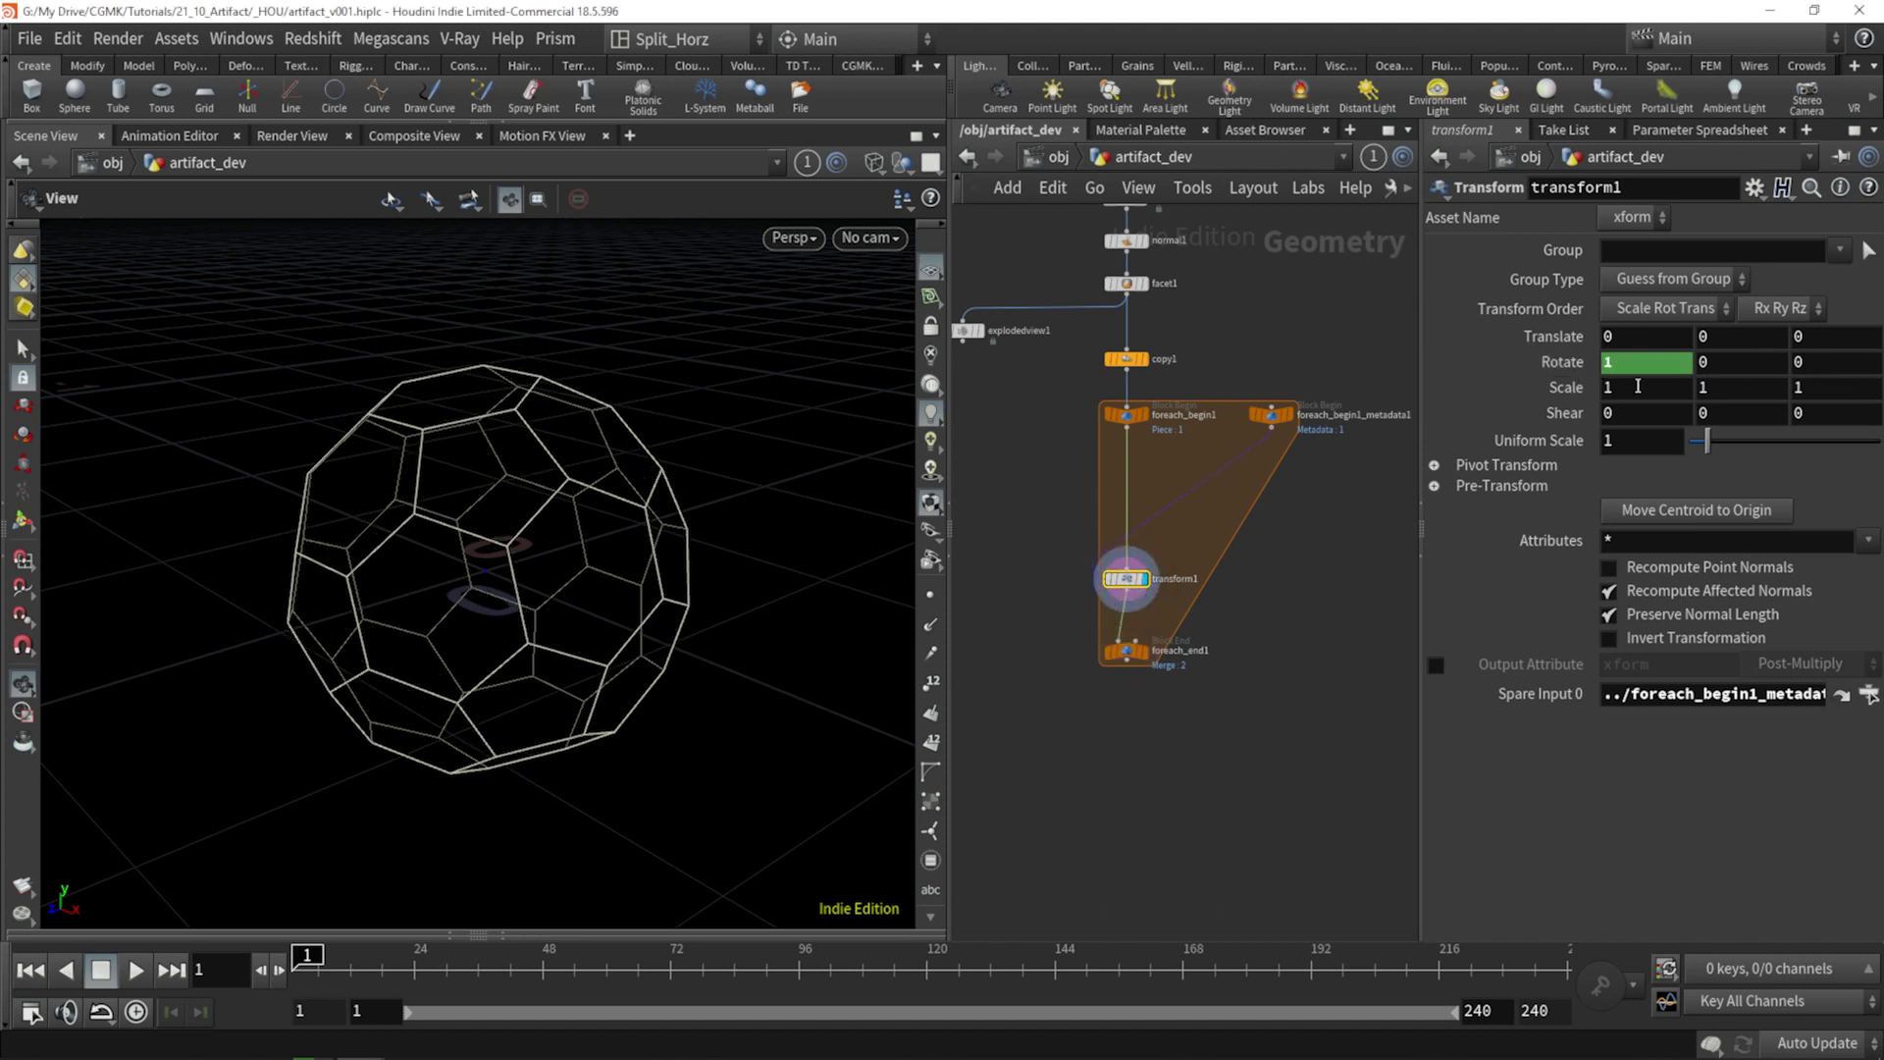
click(1561, 363)
click(1560, 363)
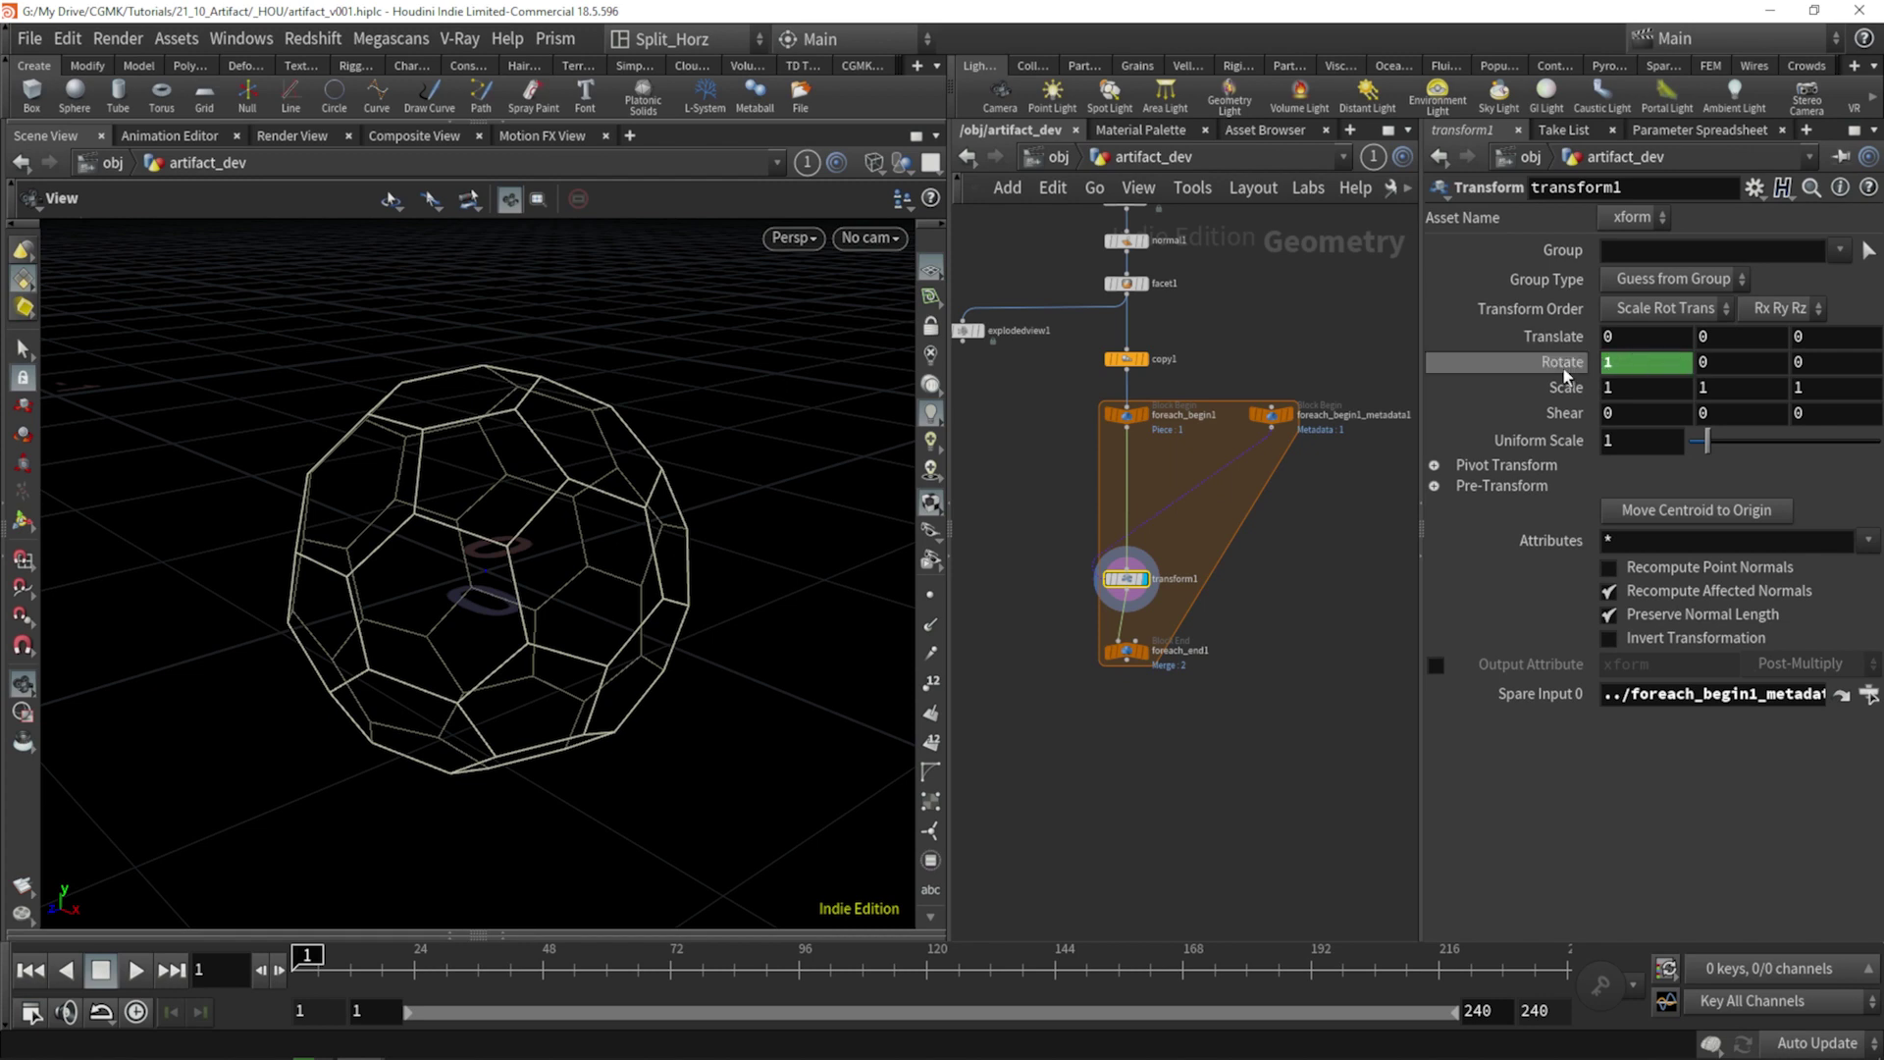
click(1128, 415)
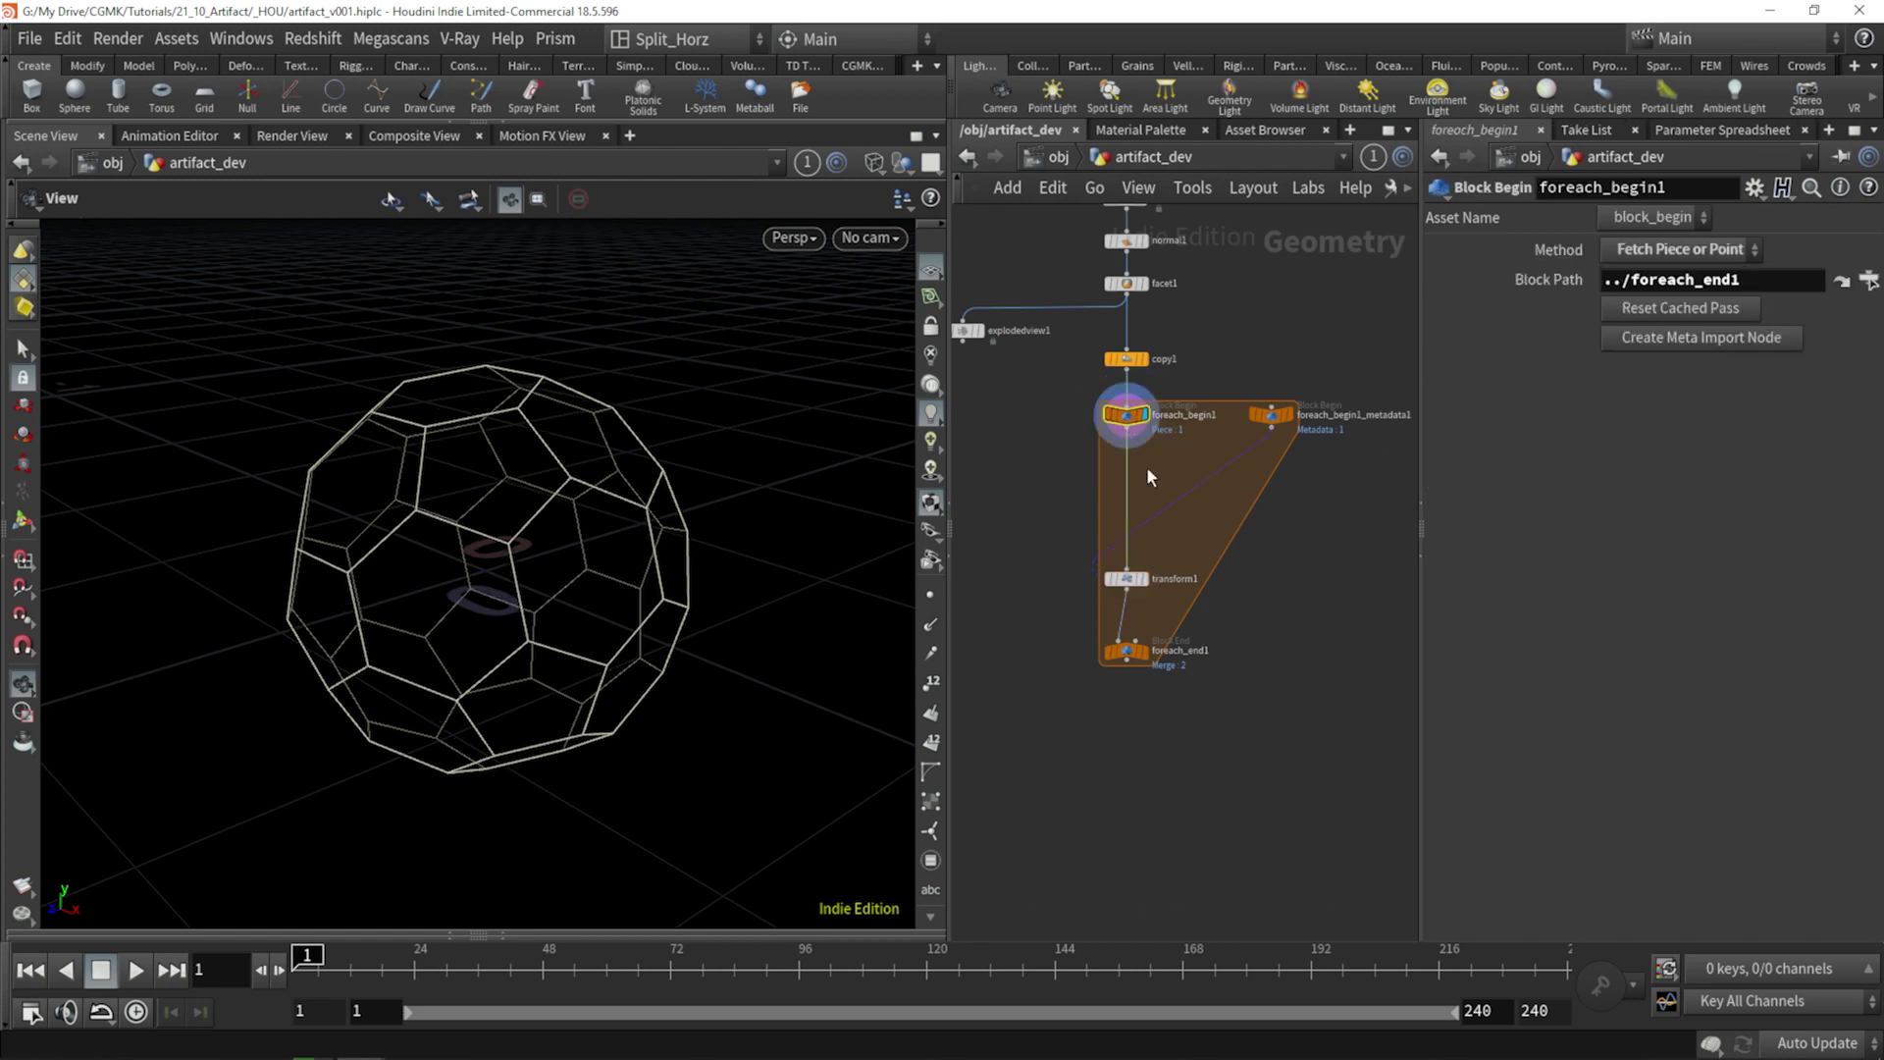
click(1150, 647)
click(1141, 414)
click(1128, 578)
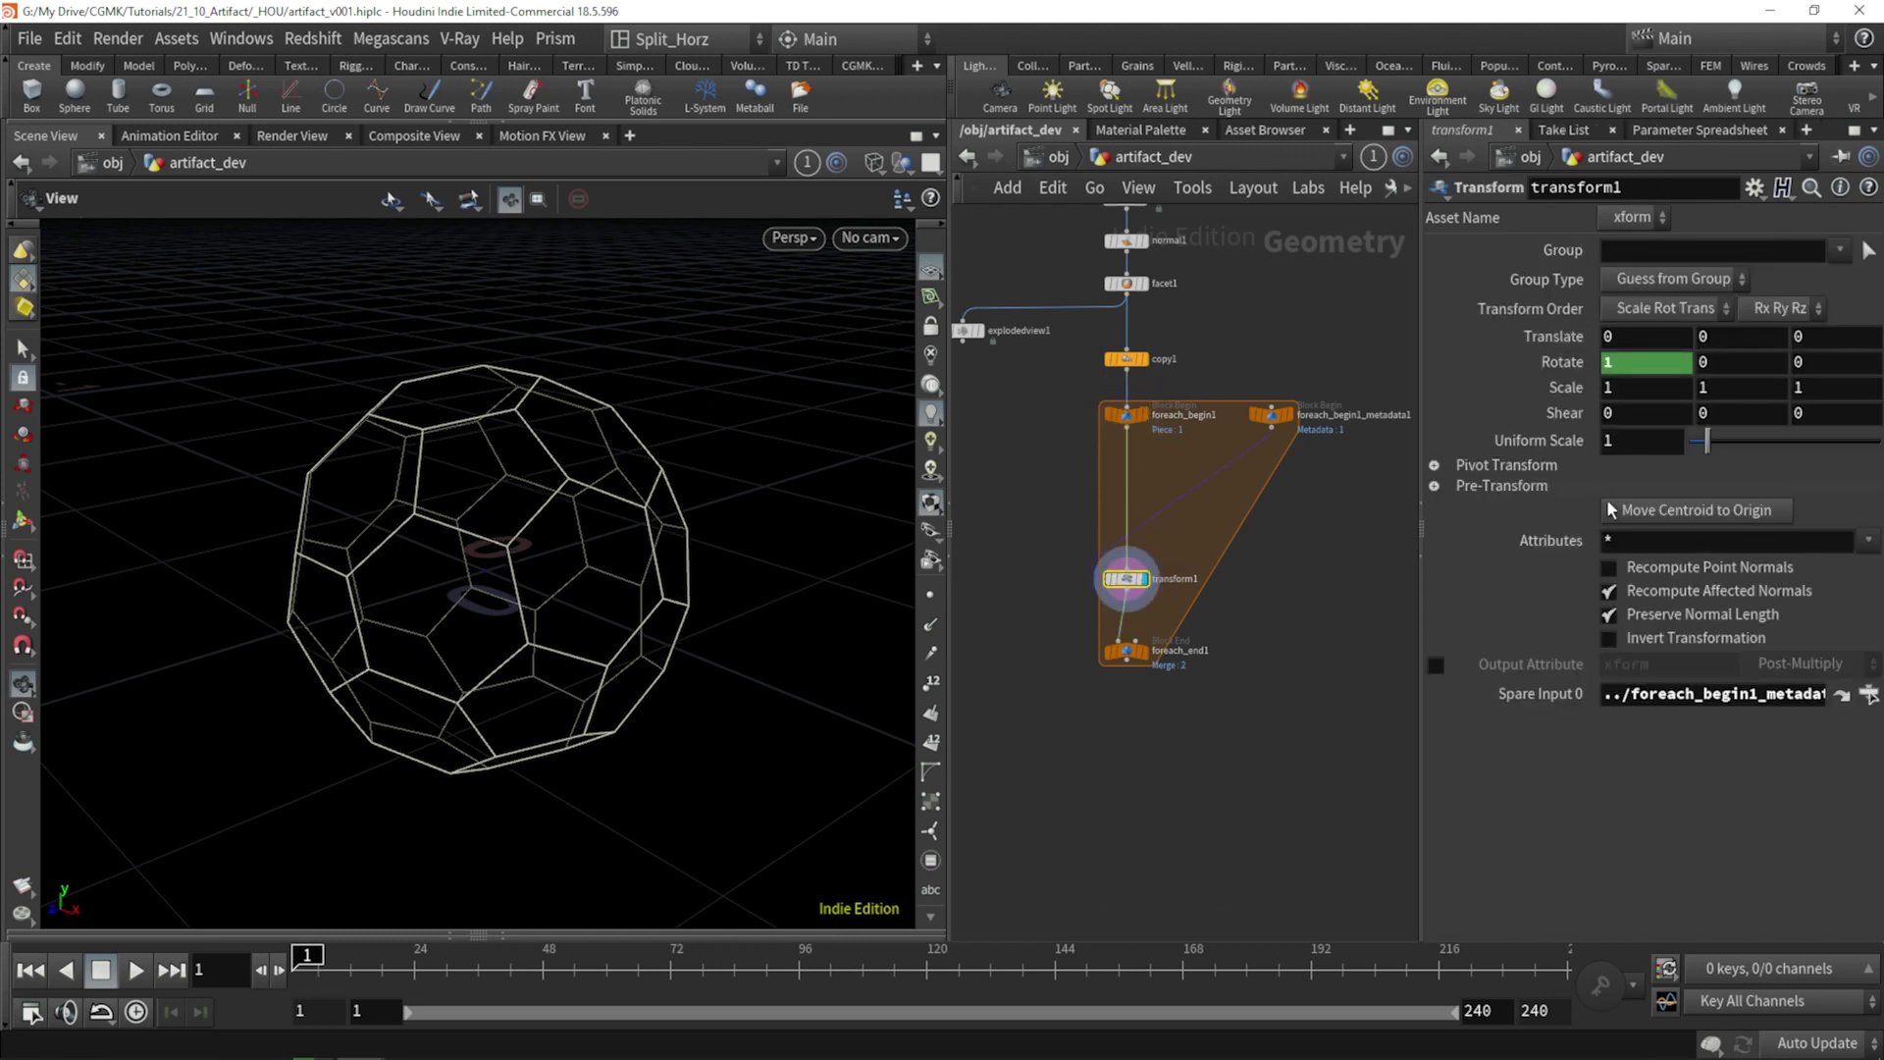
Enable Single Pass on foreach_end1 and display its result, returning to transform1.
click(1127, 650)
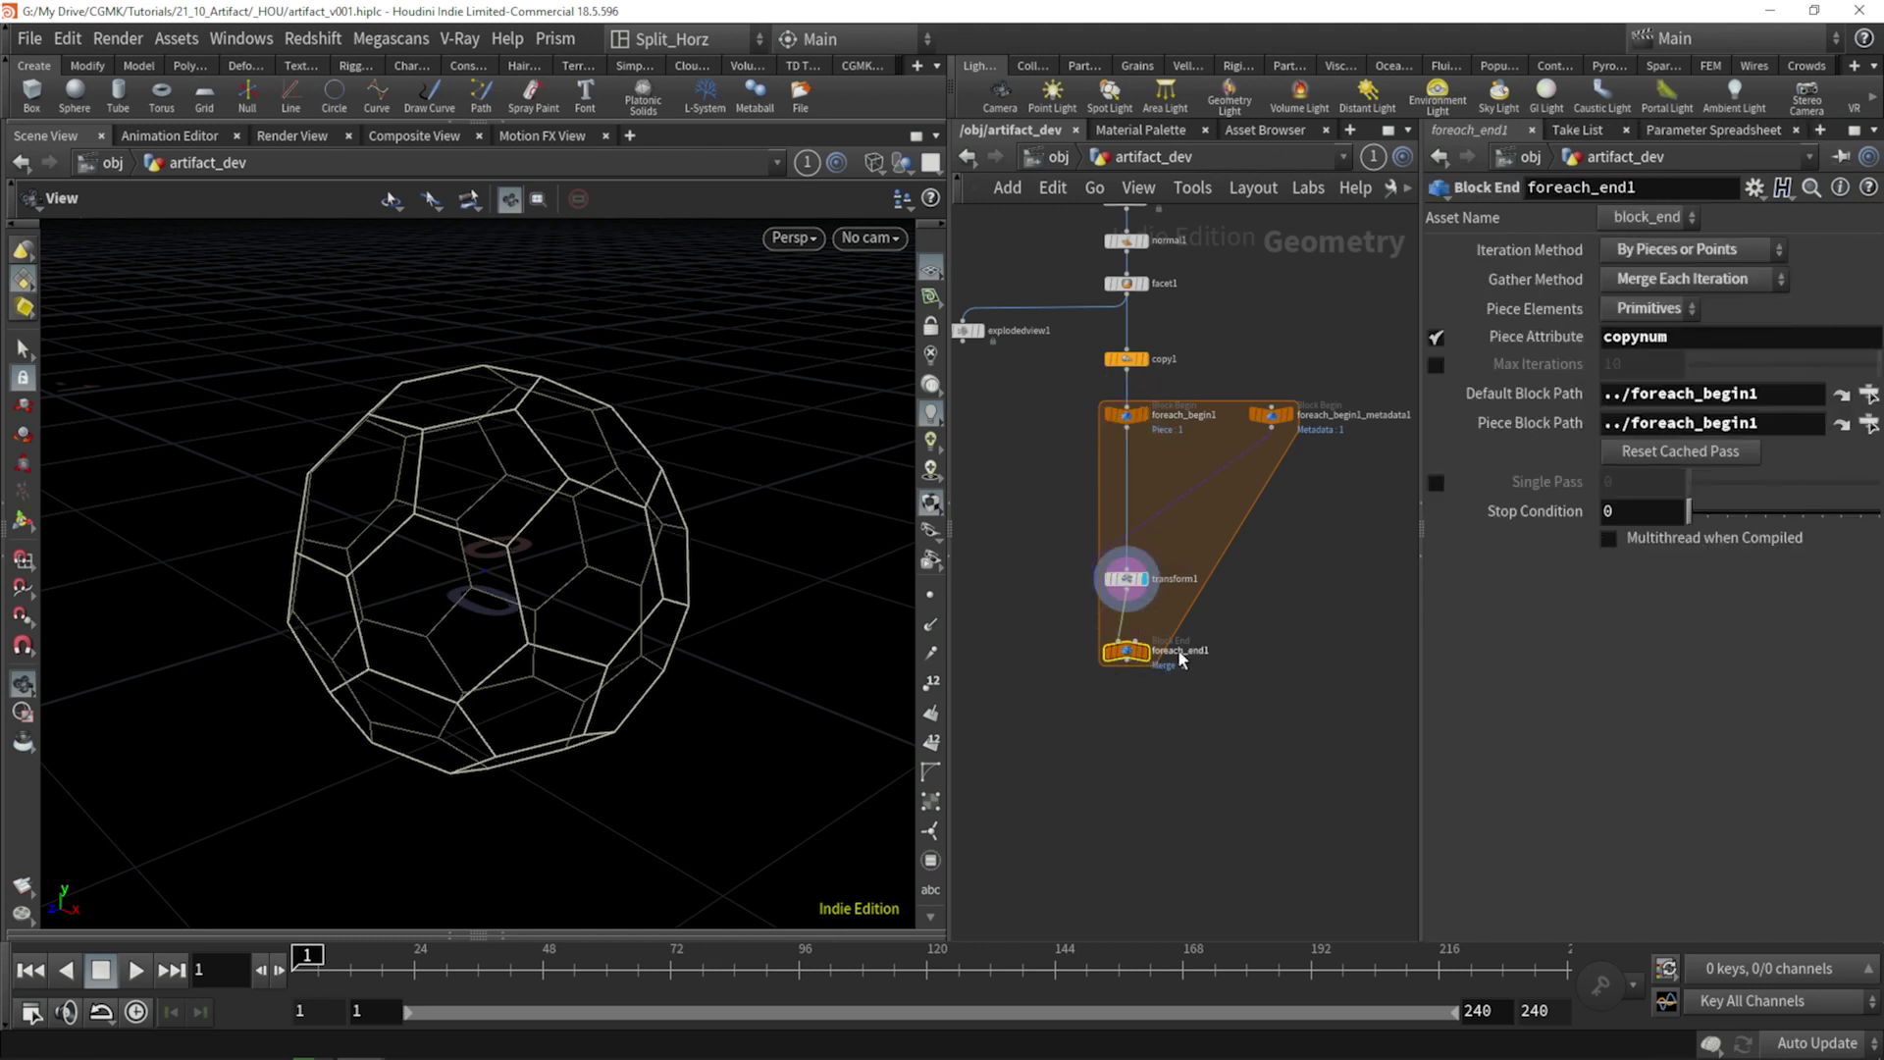
click(1437, 480)
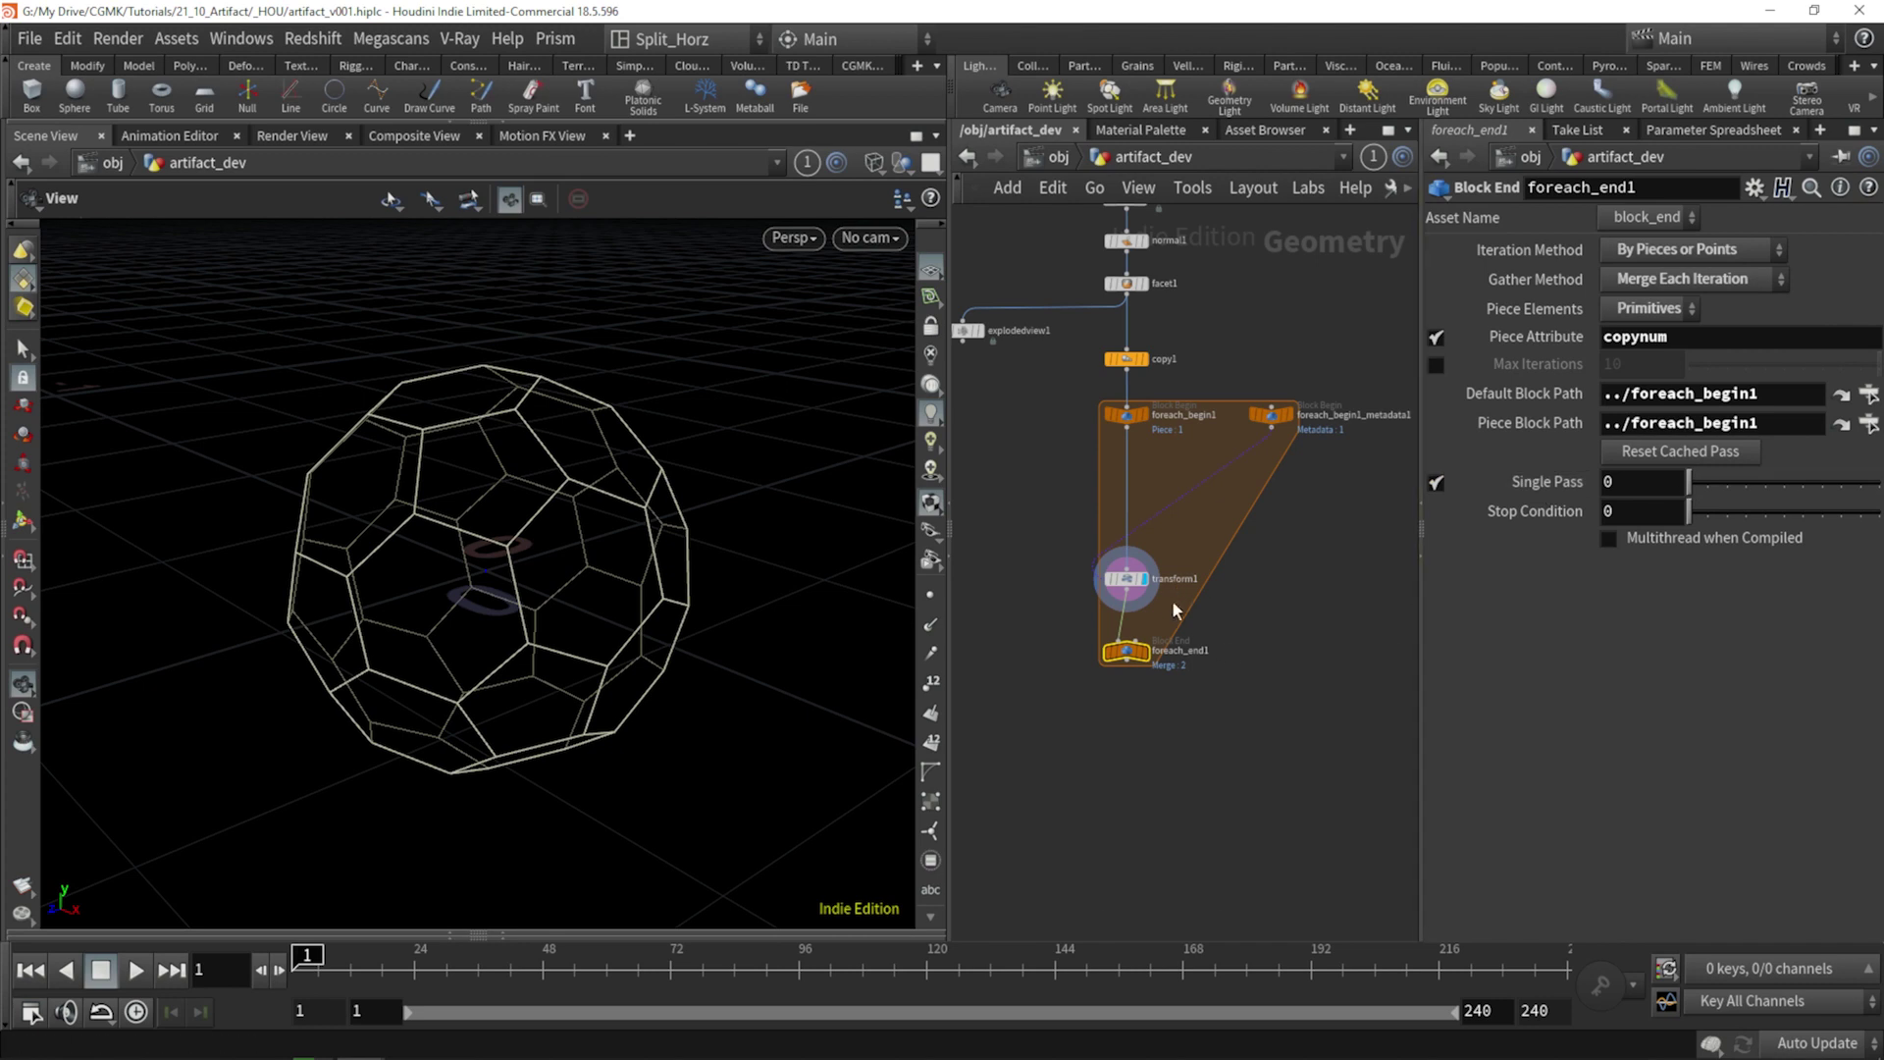
click(1148, 656)
click(1128, 578)
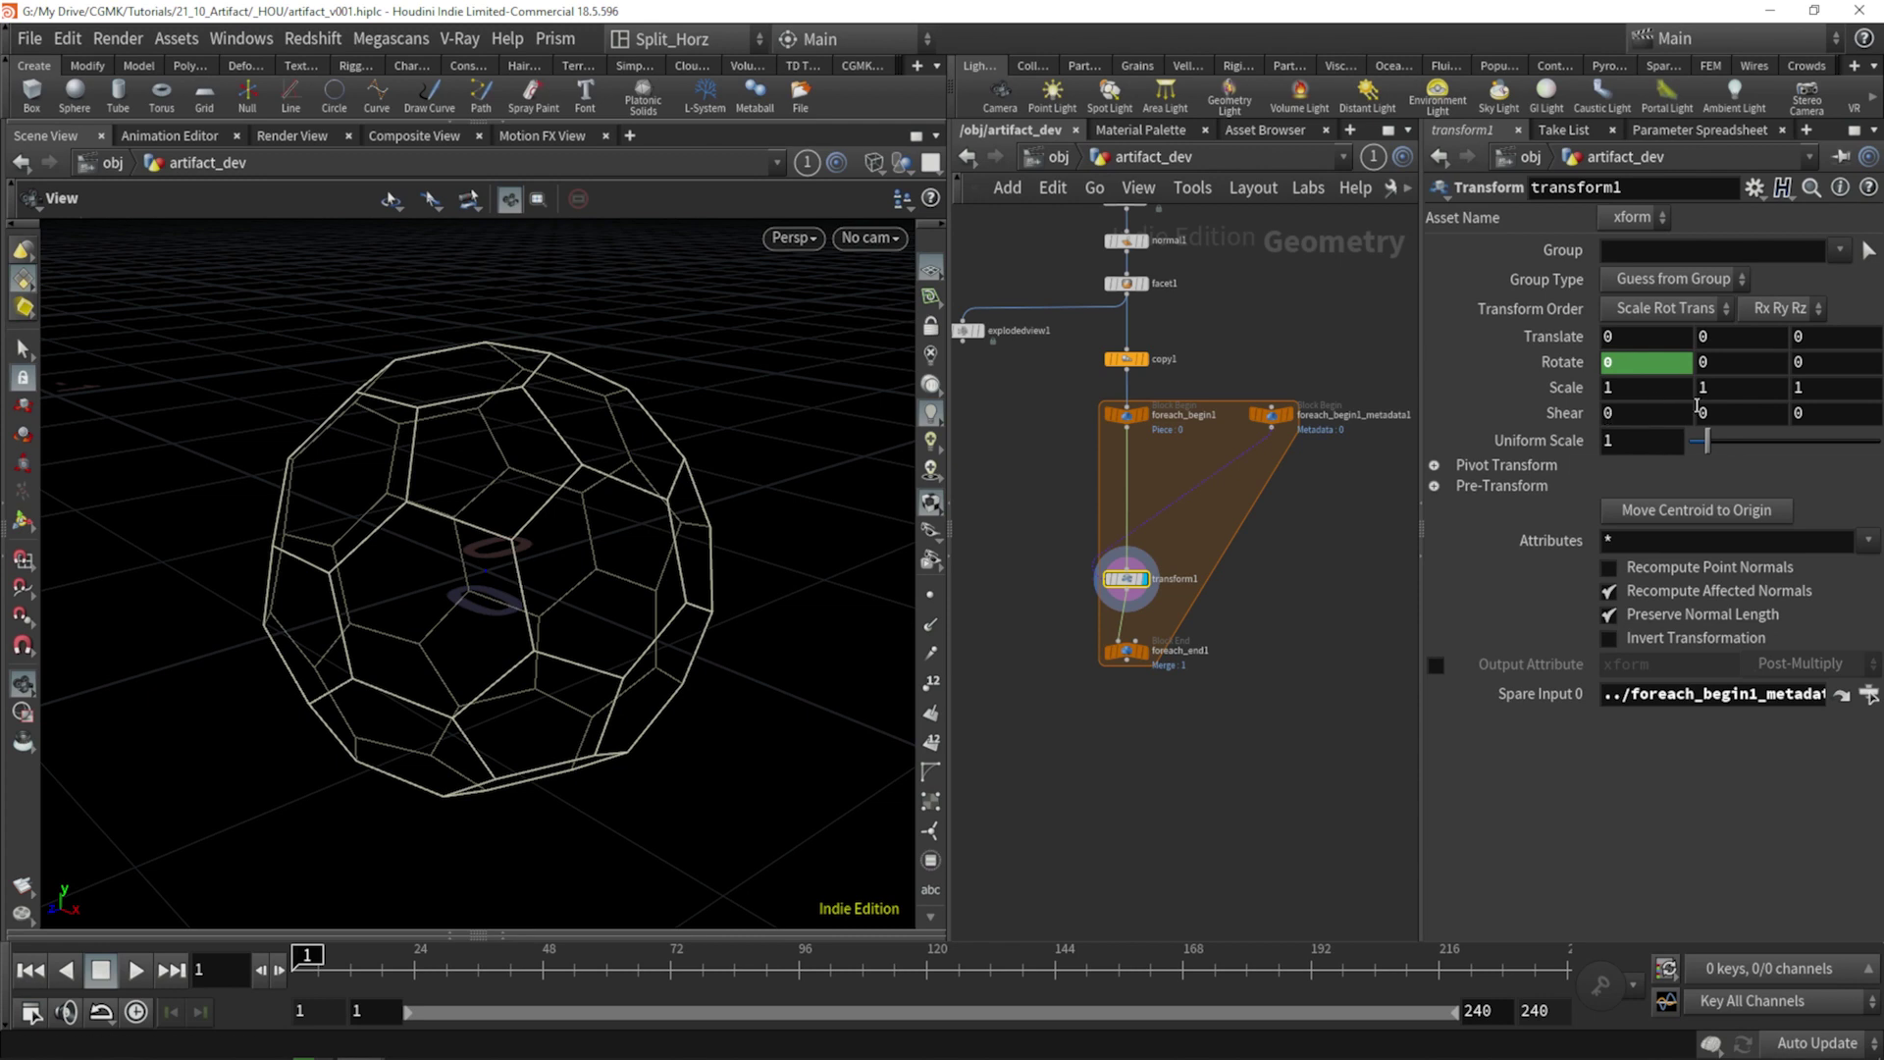
click(1564, 366)
click(1564, 366)
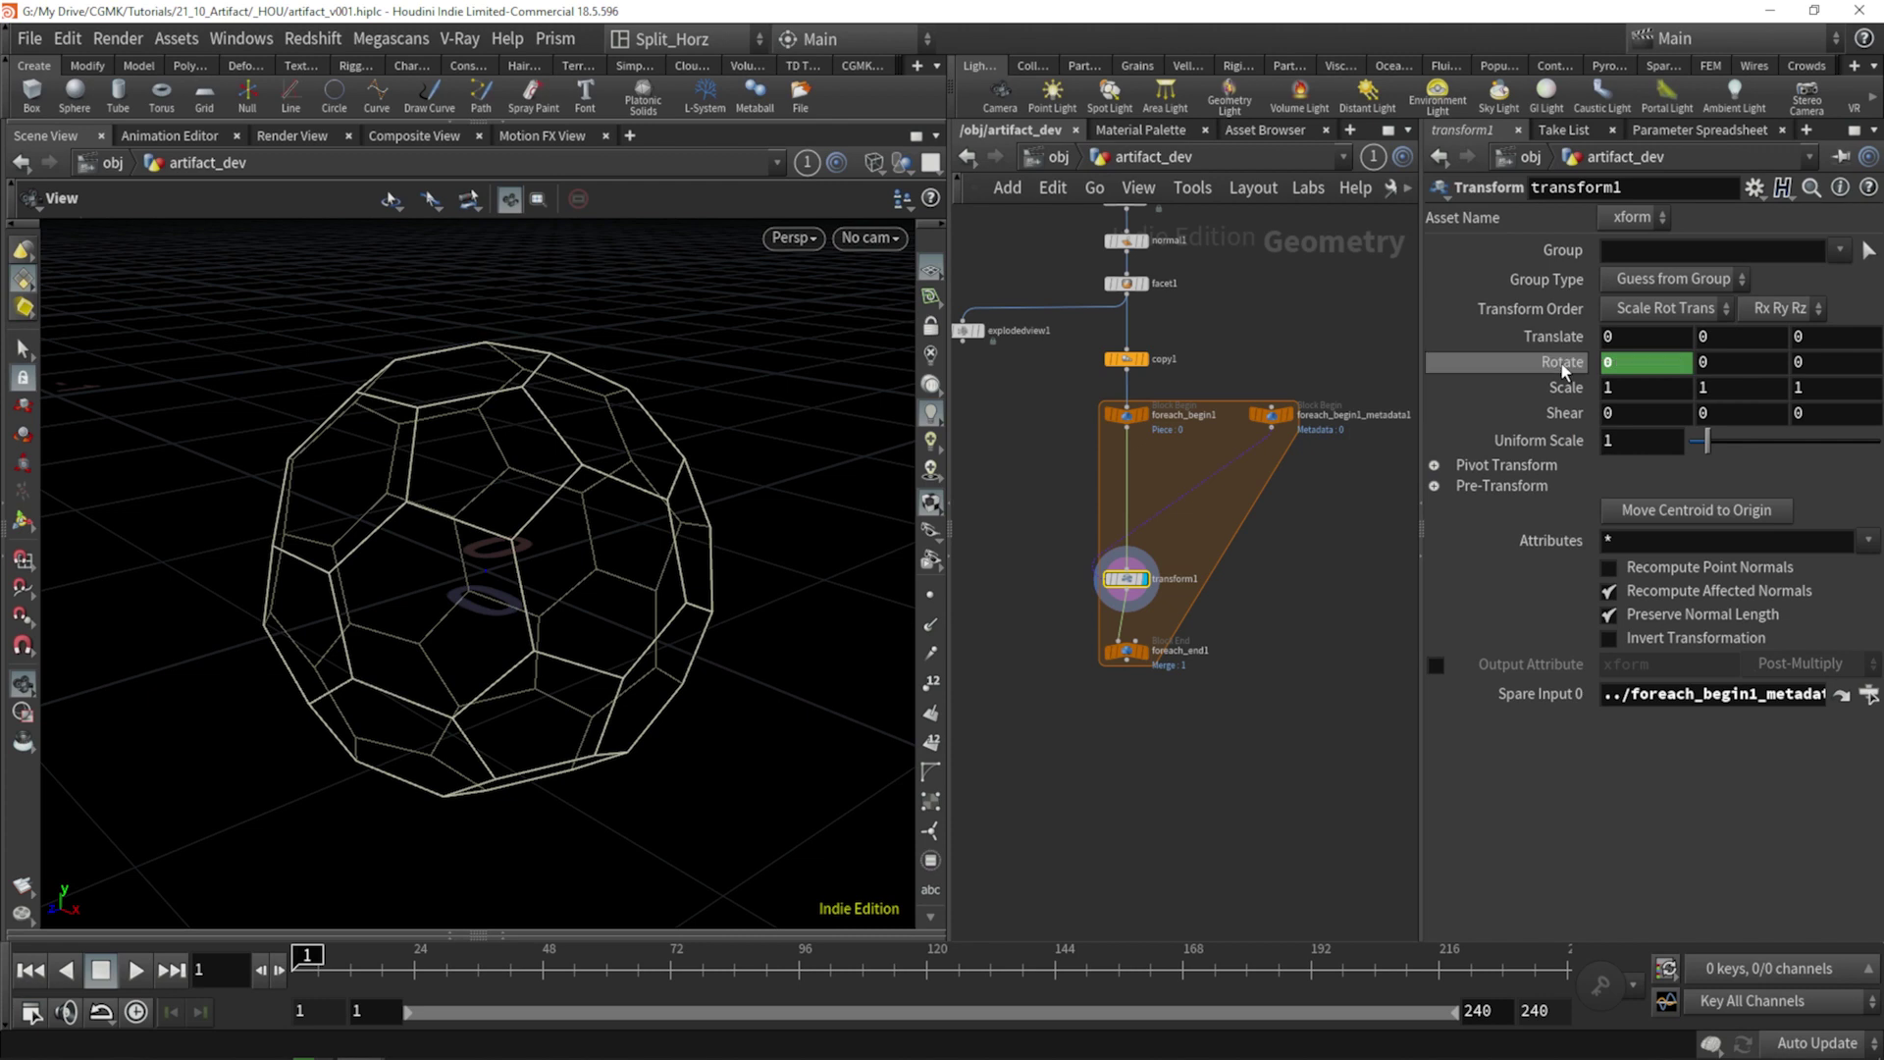
click(1565, 366)
click(1649, 362)
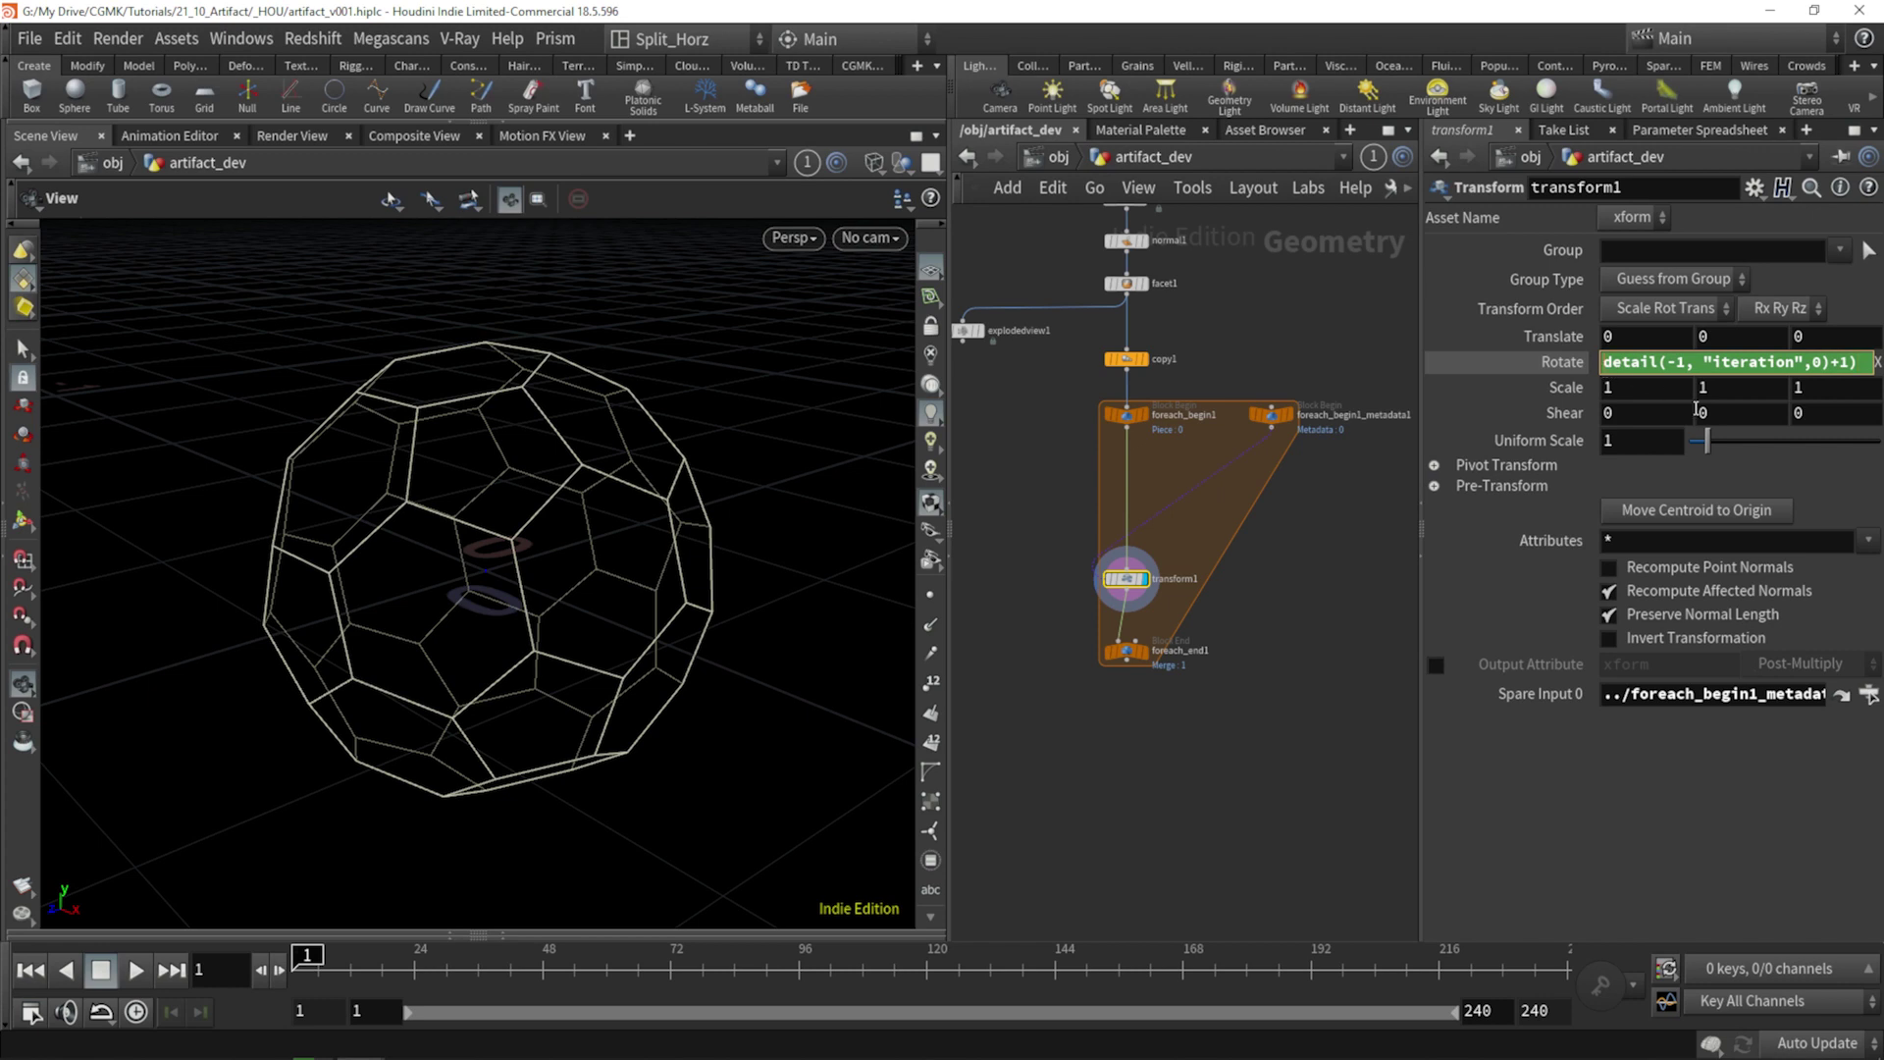
text(()
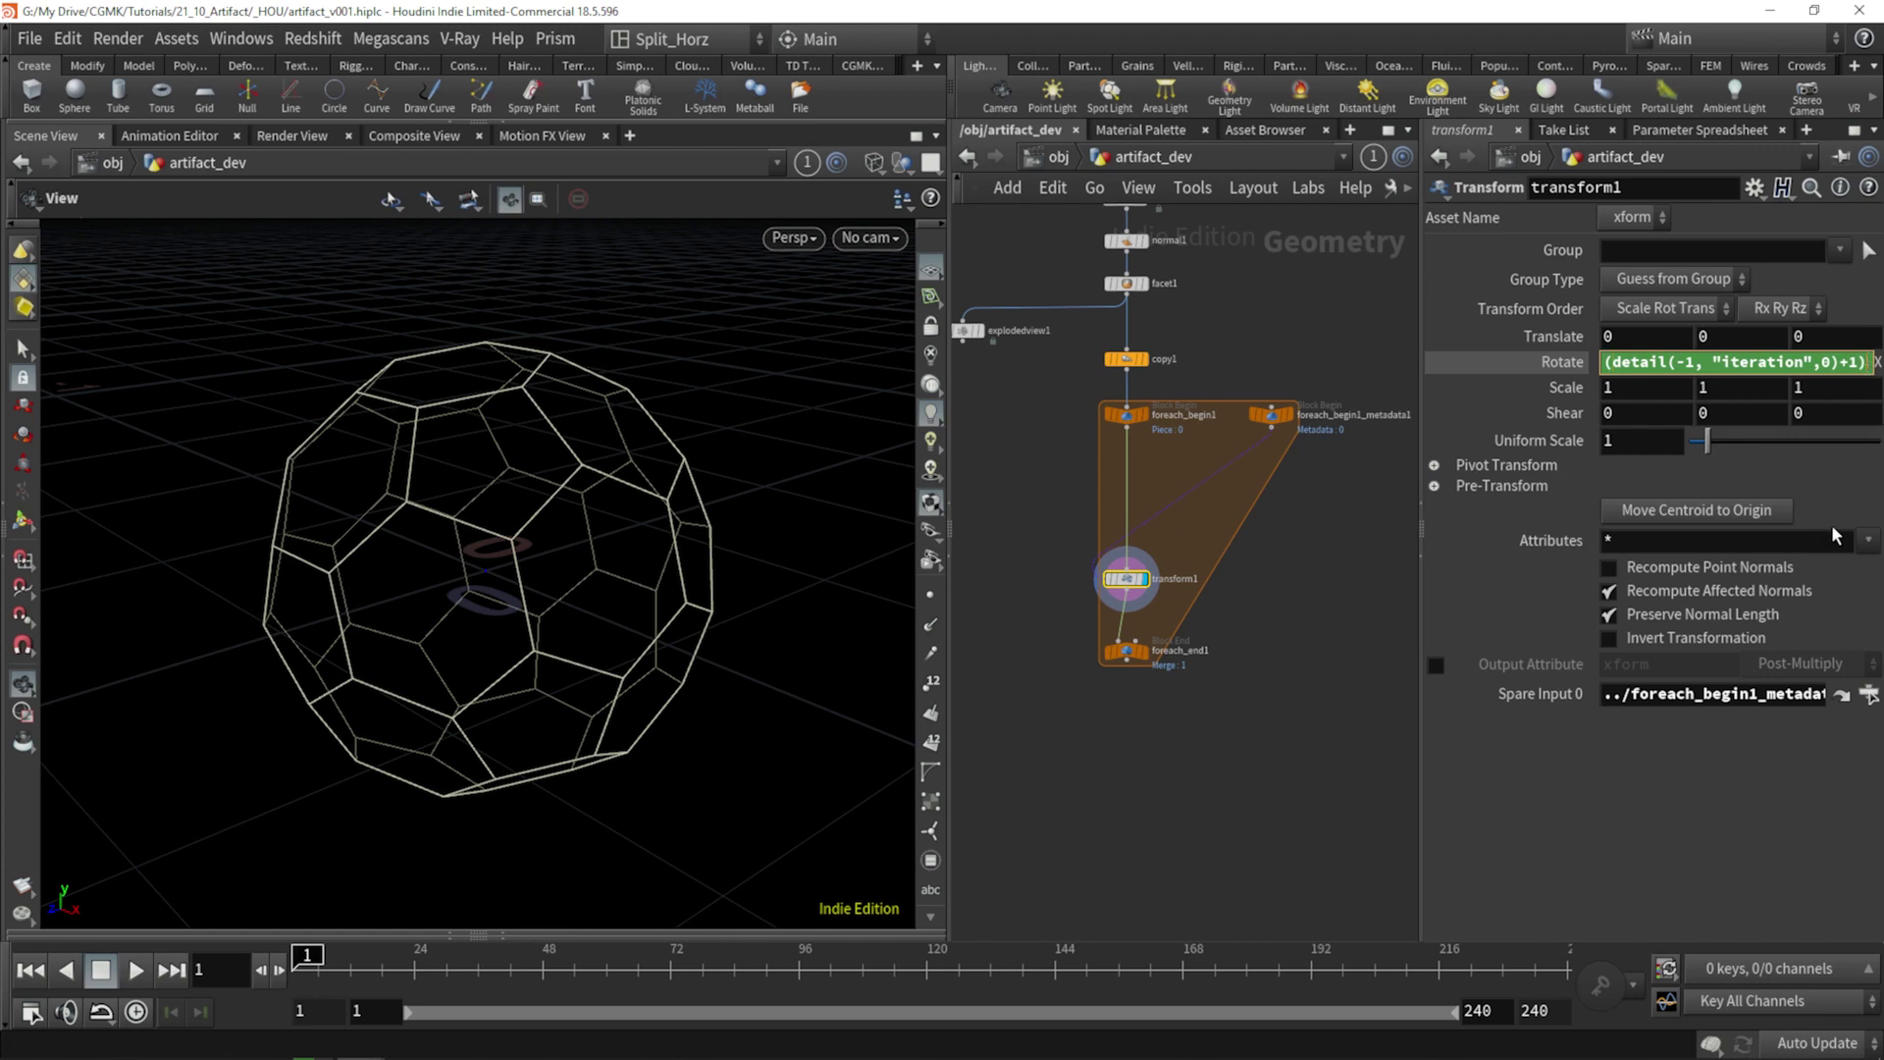
text(*)
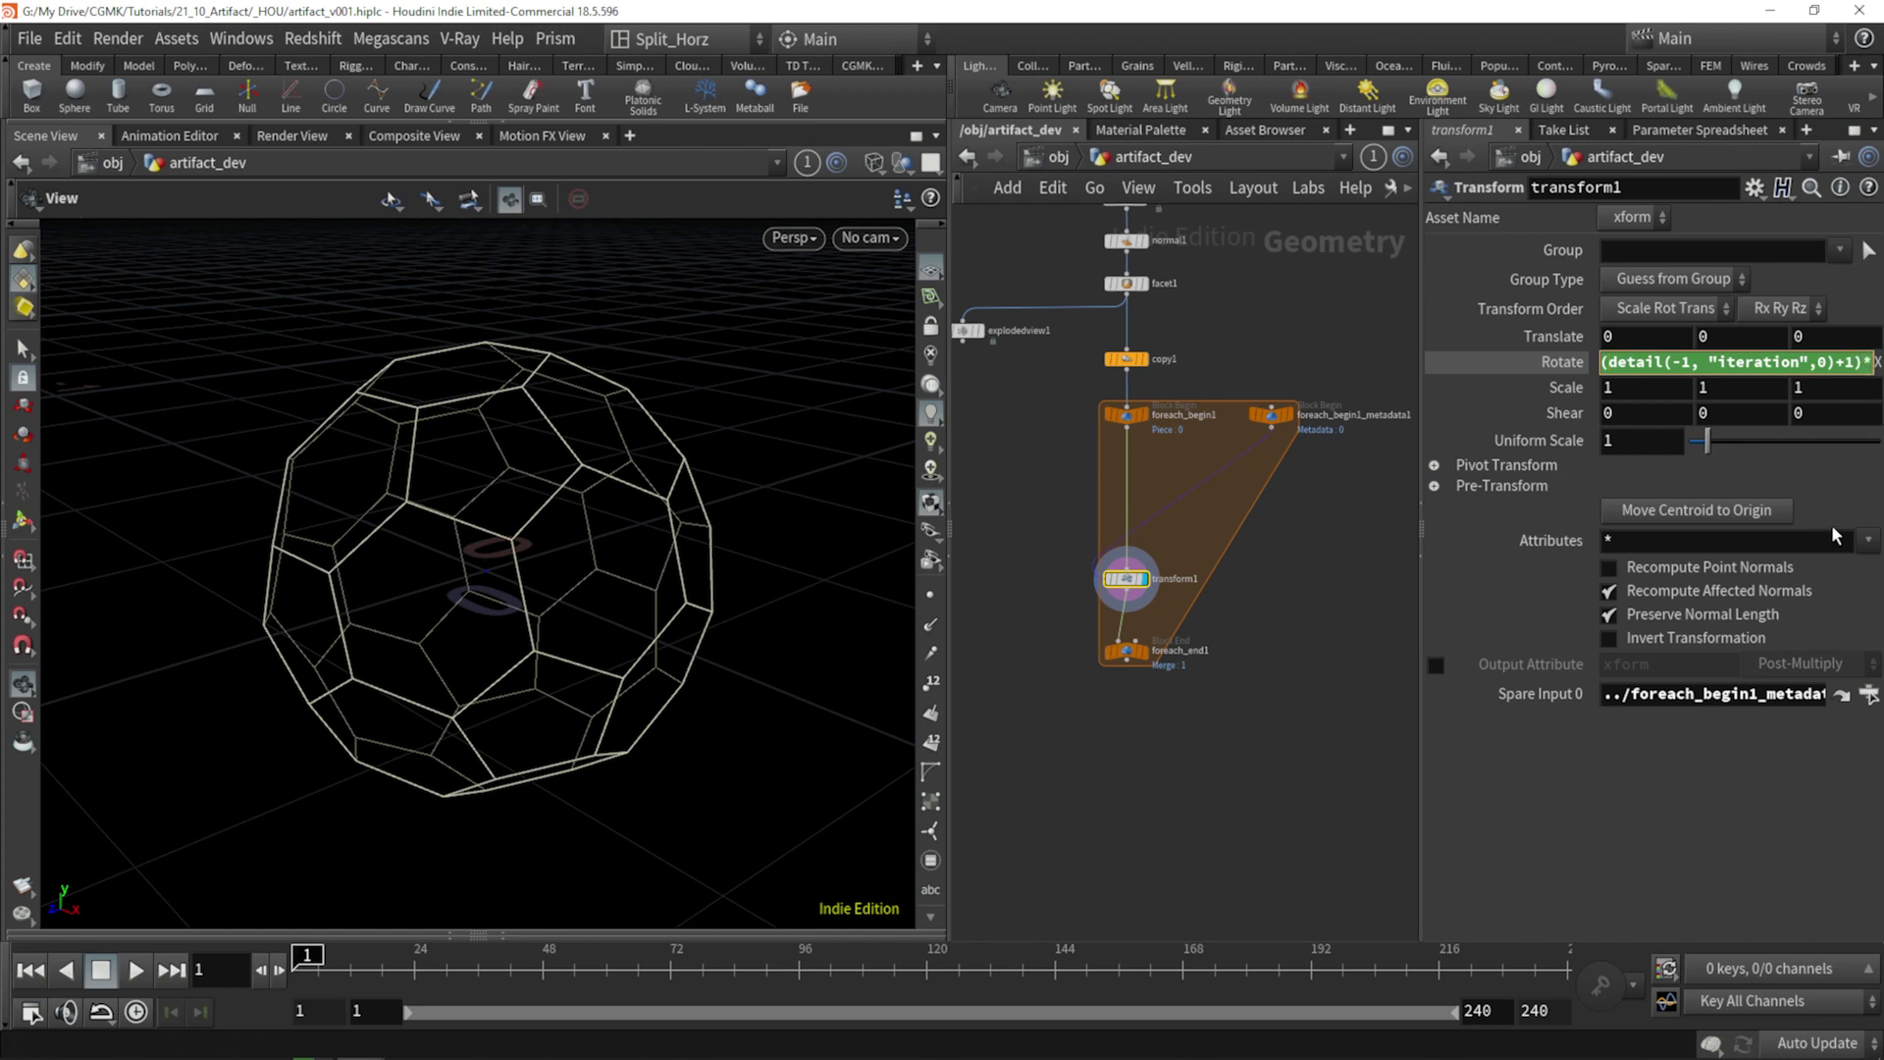
text(@Time)
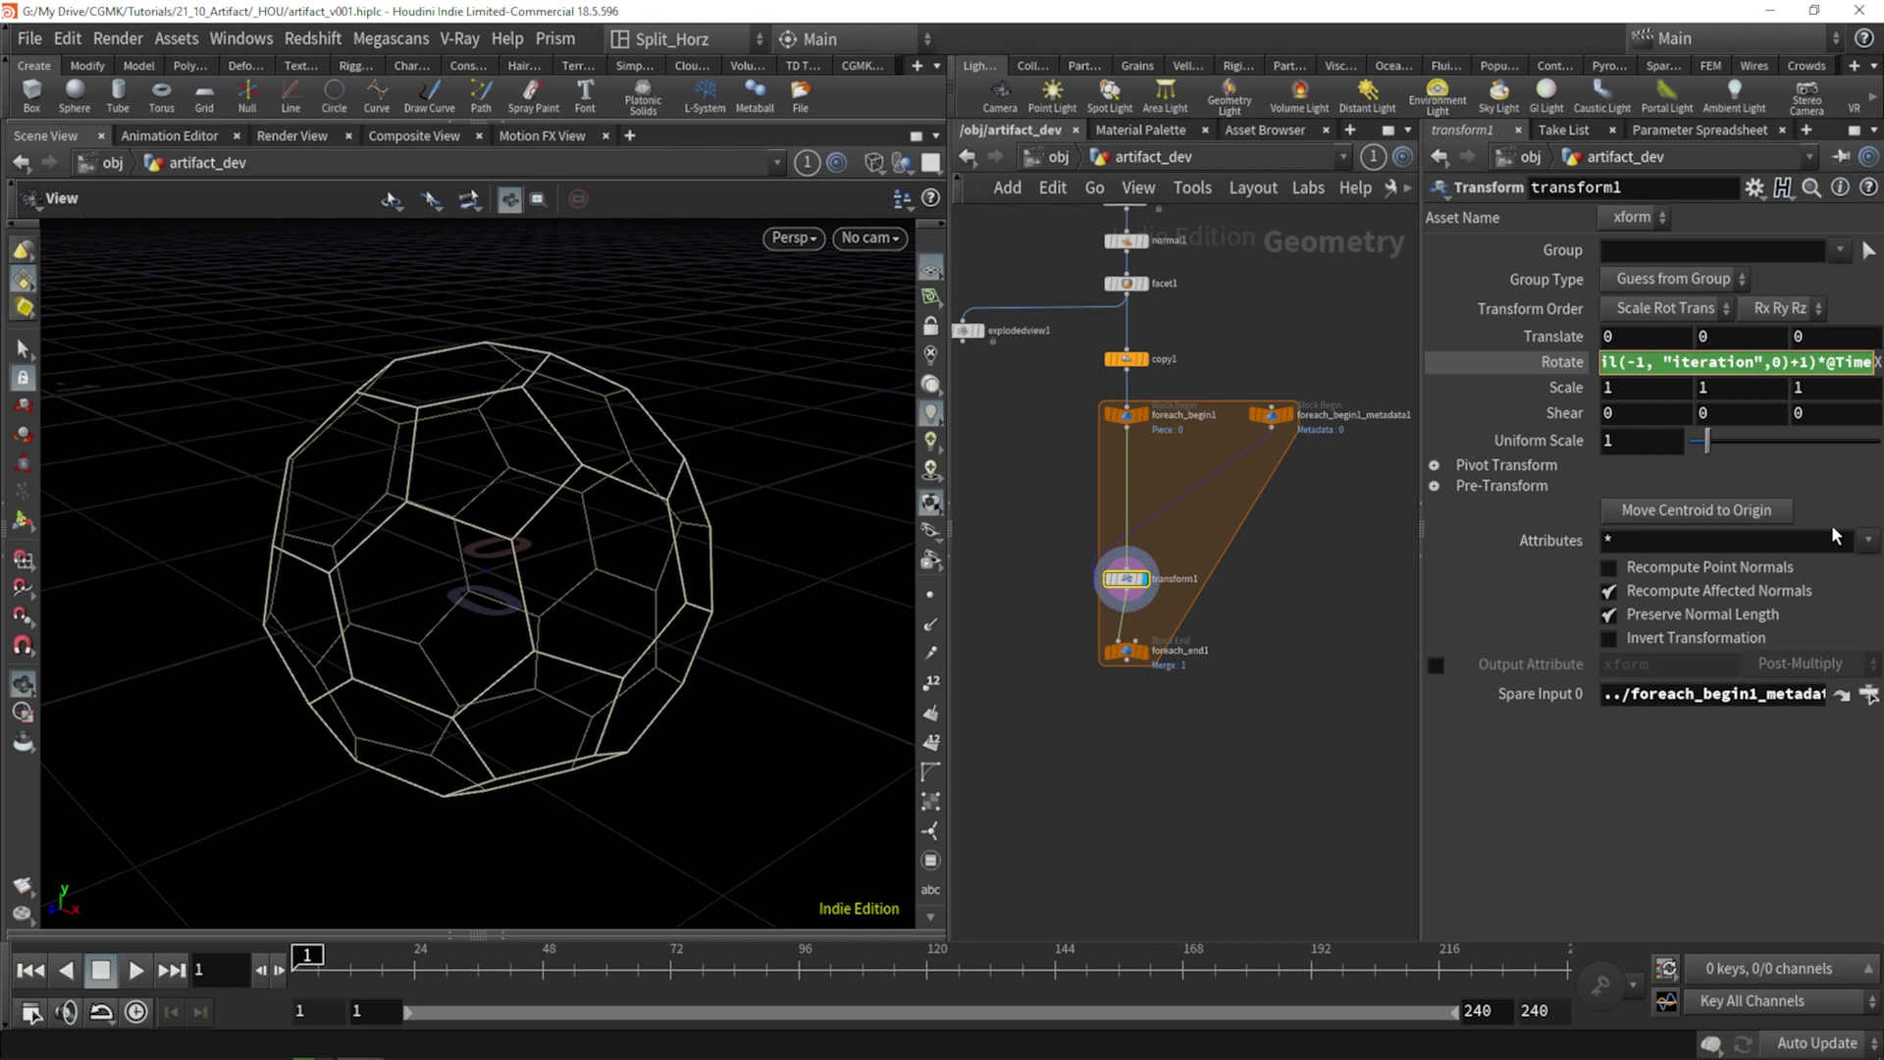
text(*)
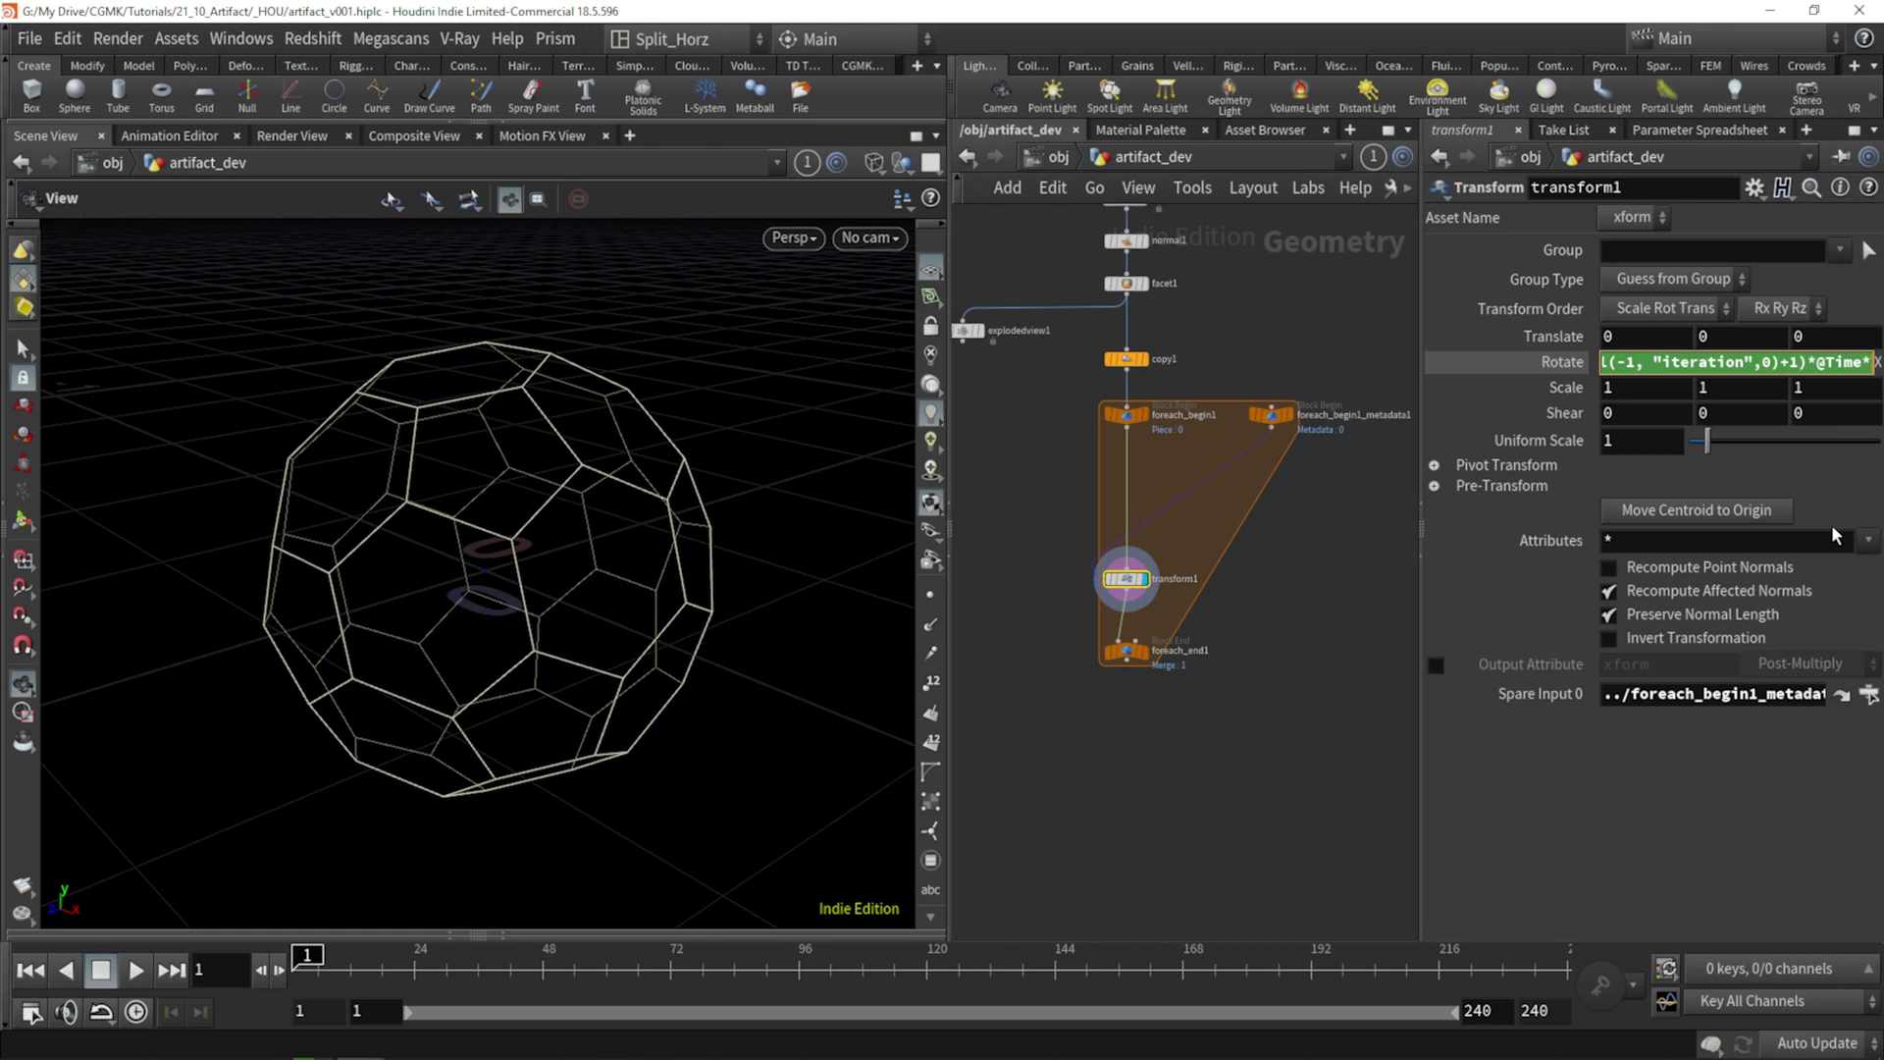
text(0.25)
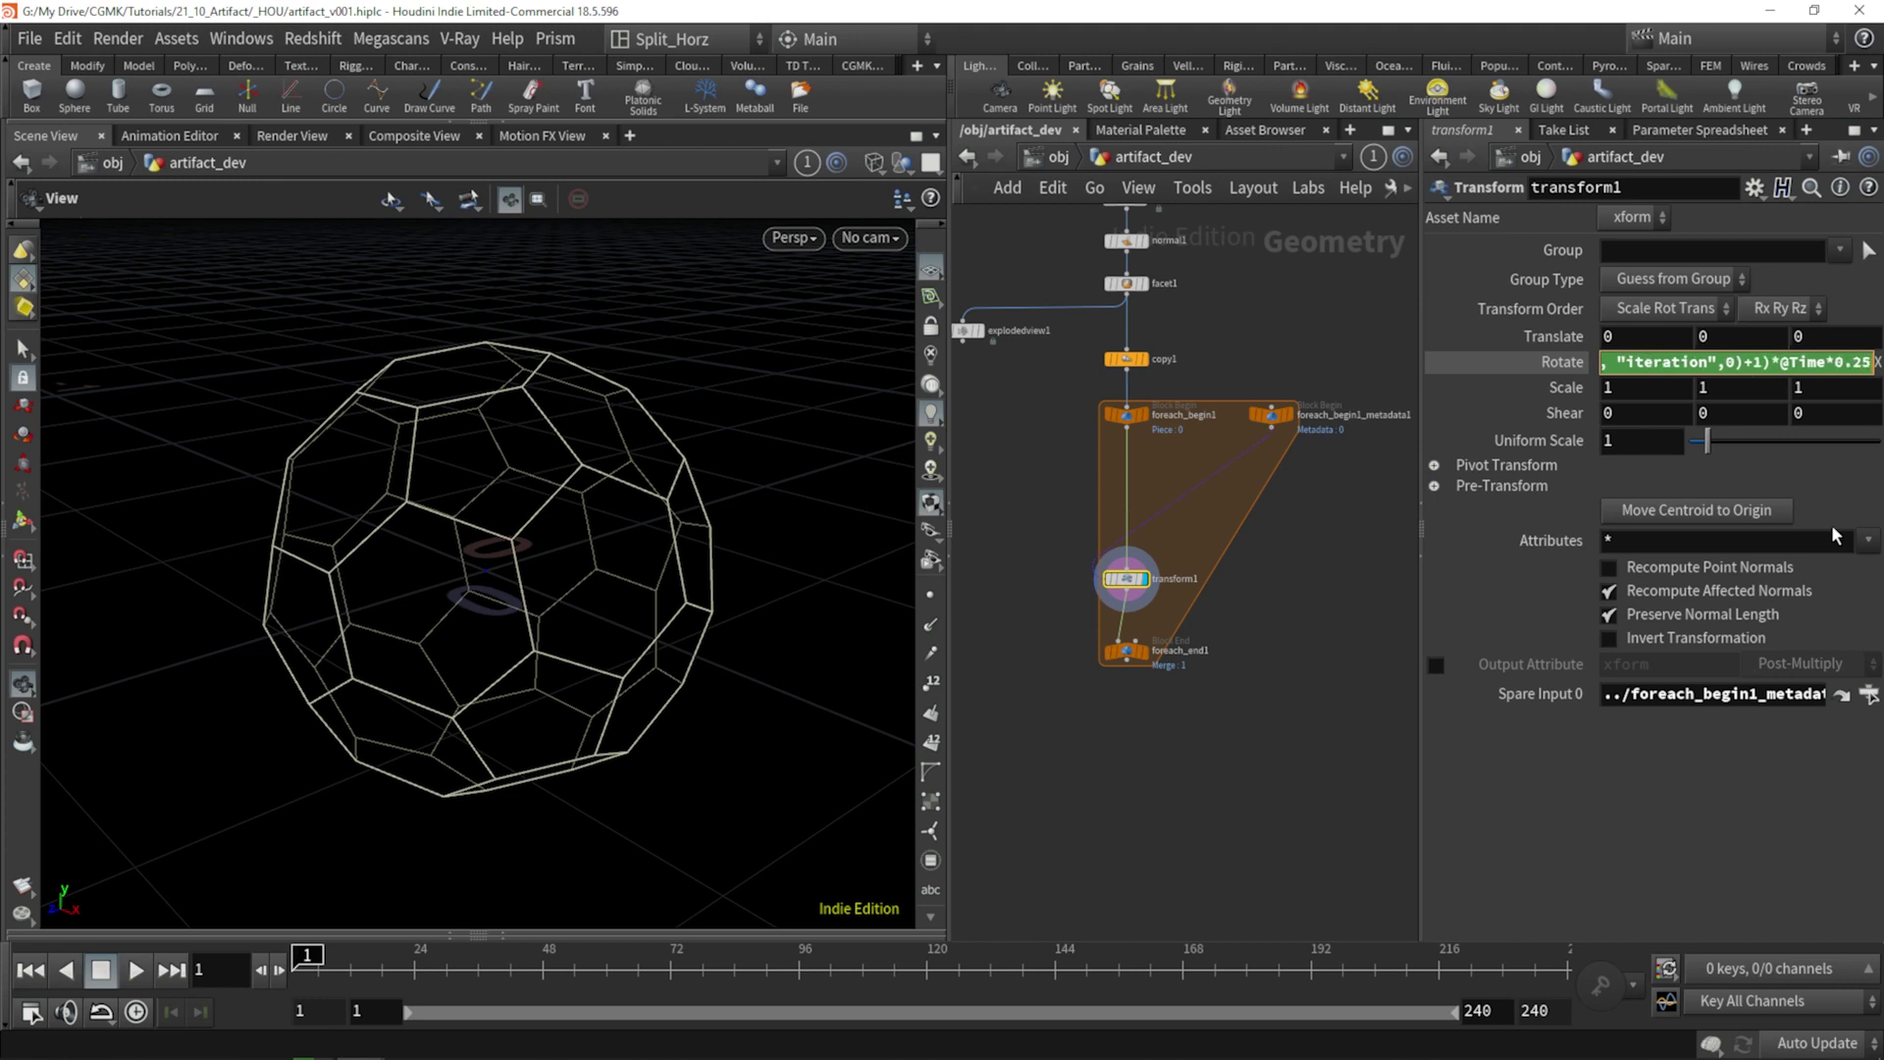
key(Return)
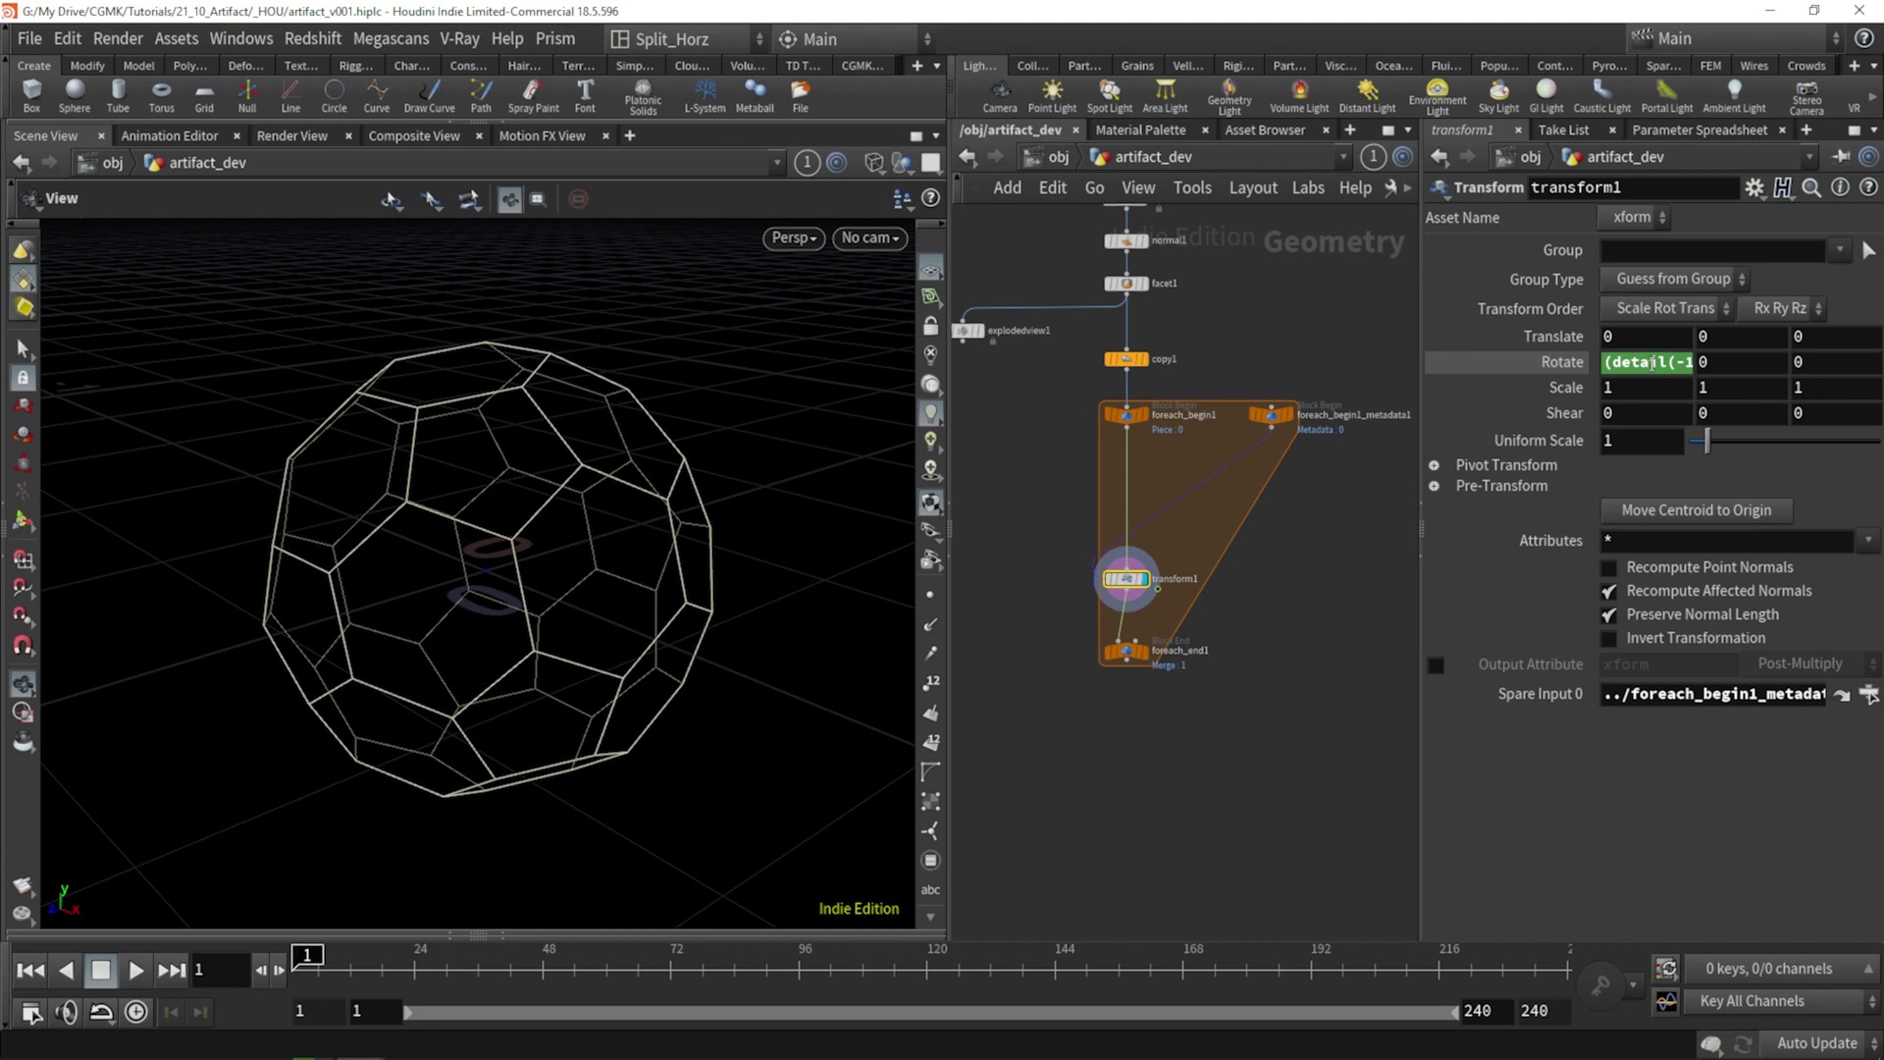
click(1652, 362)
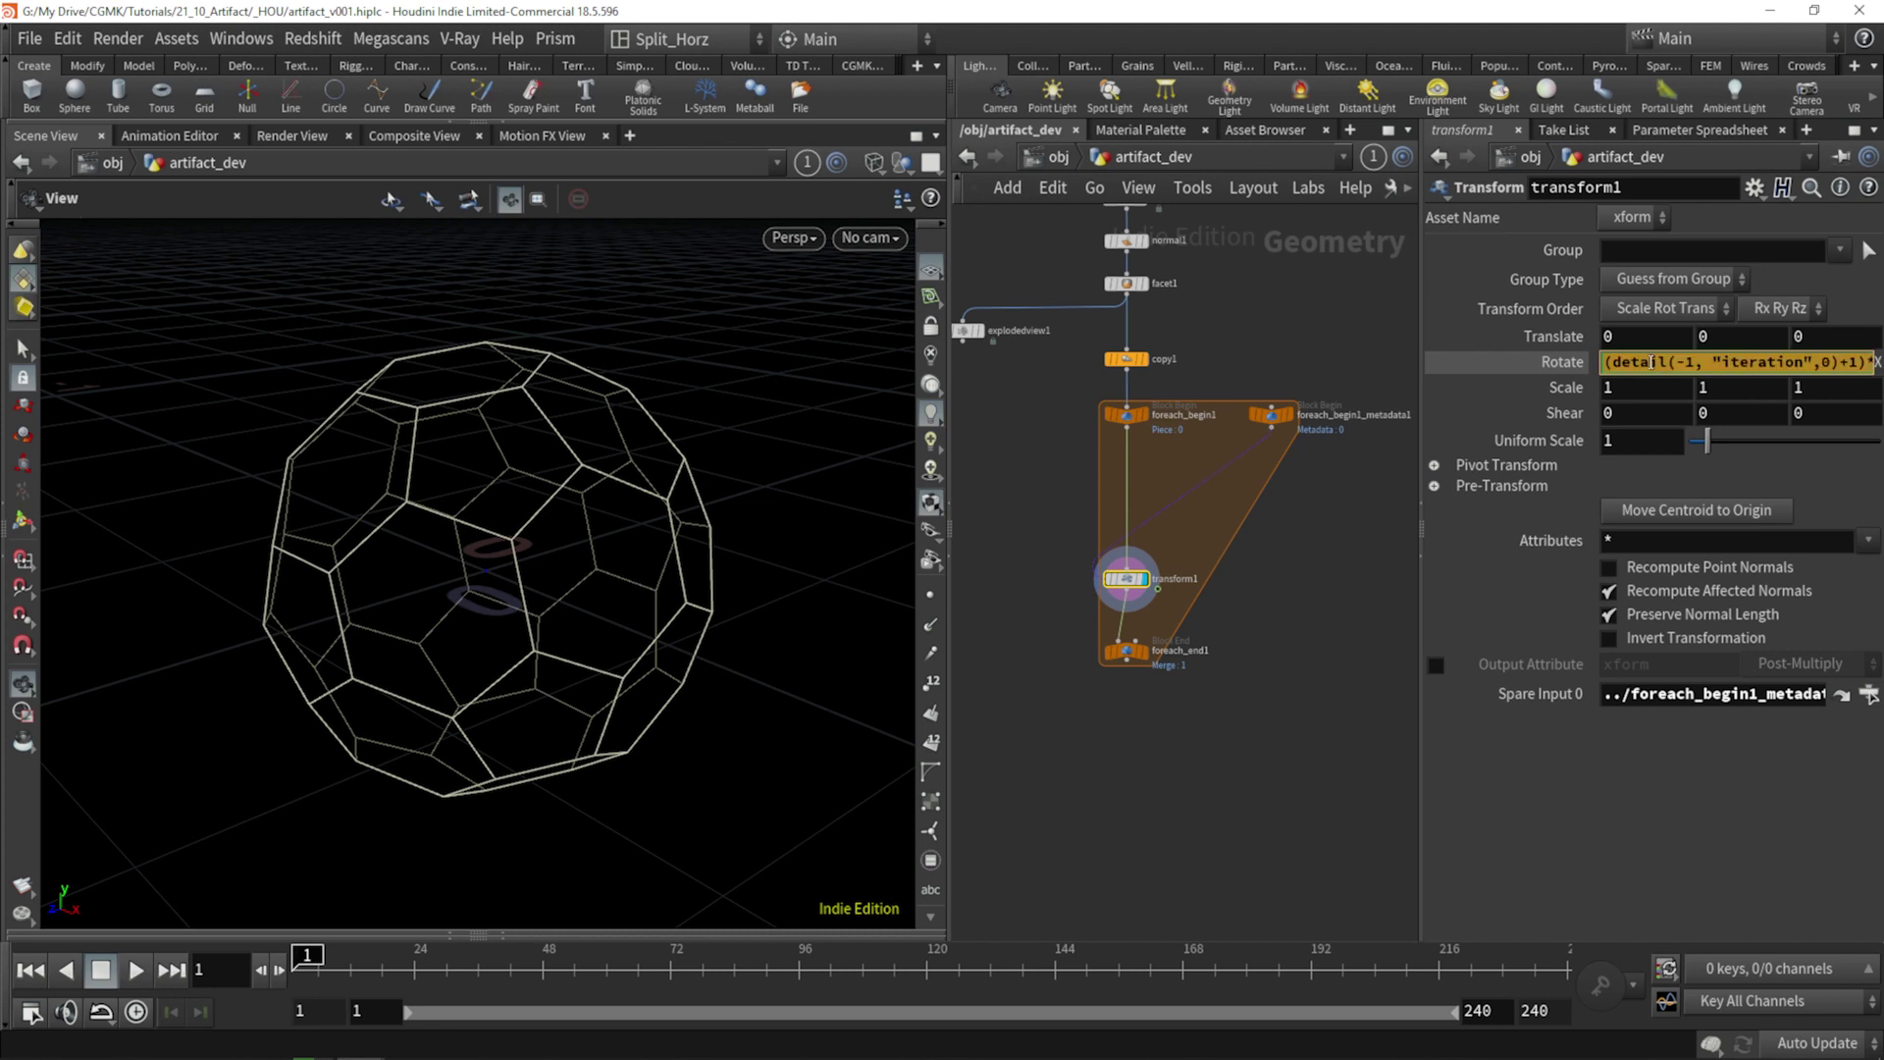
Paste the time-driven iteration expression into transform1's Rotate Y and Rotate Z.
text(0)
text((detail(-1, "iteration",0)+1)*@Time*0.25)
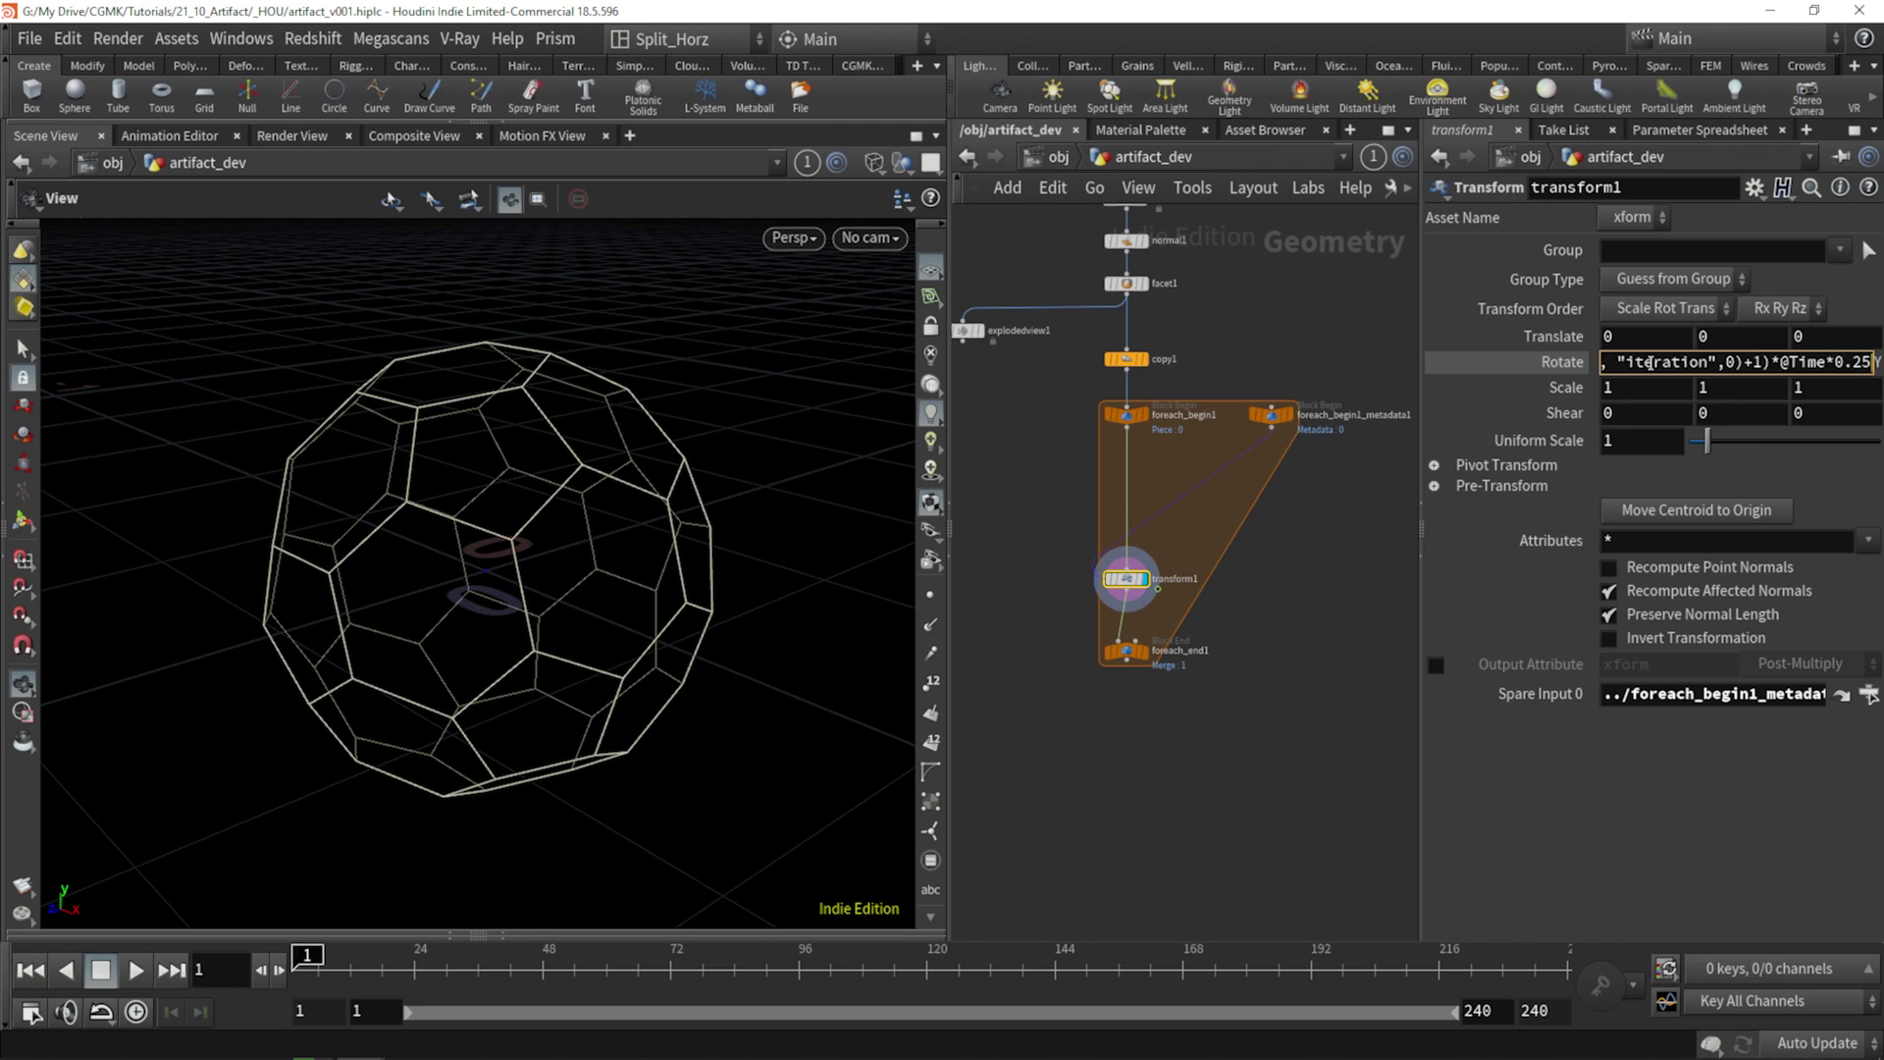
drag(1831, 362, 1871, 362)
key(Return)
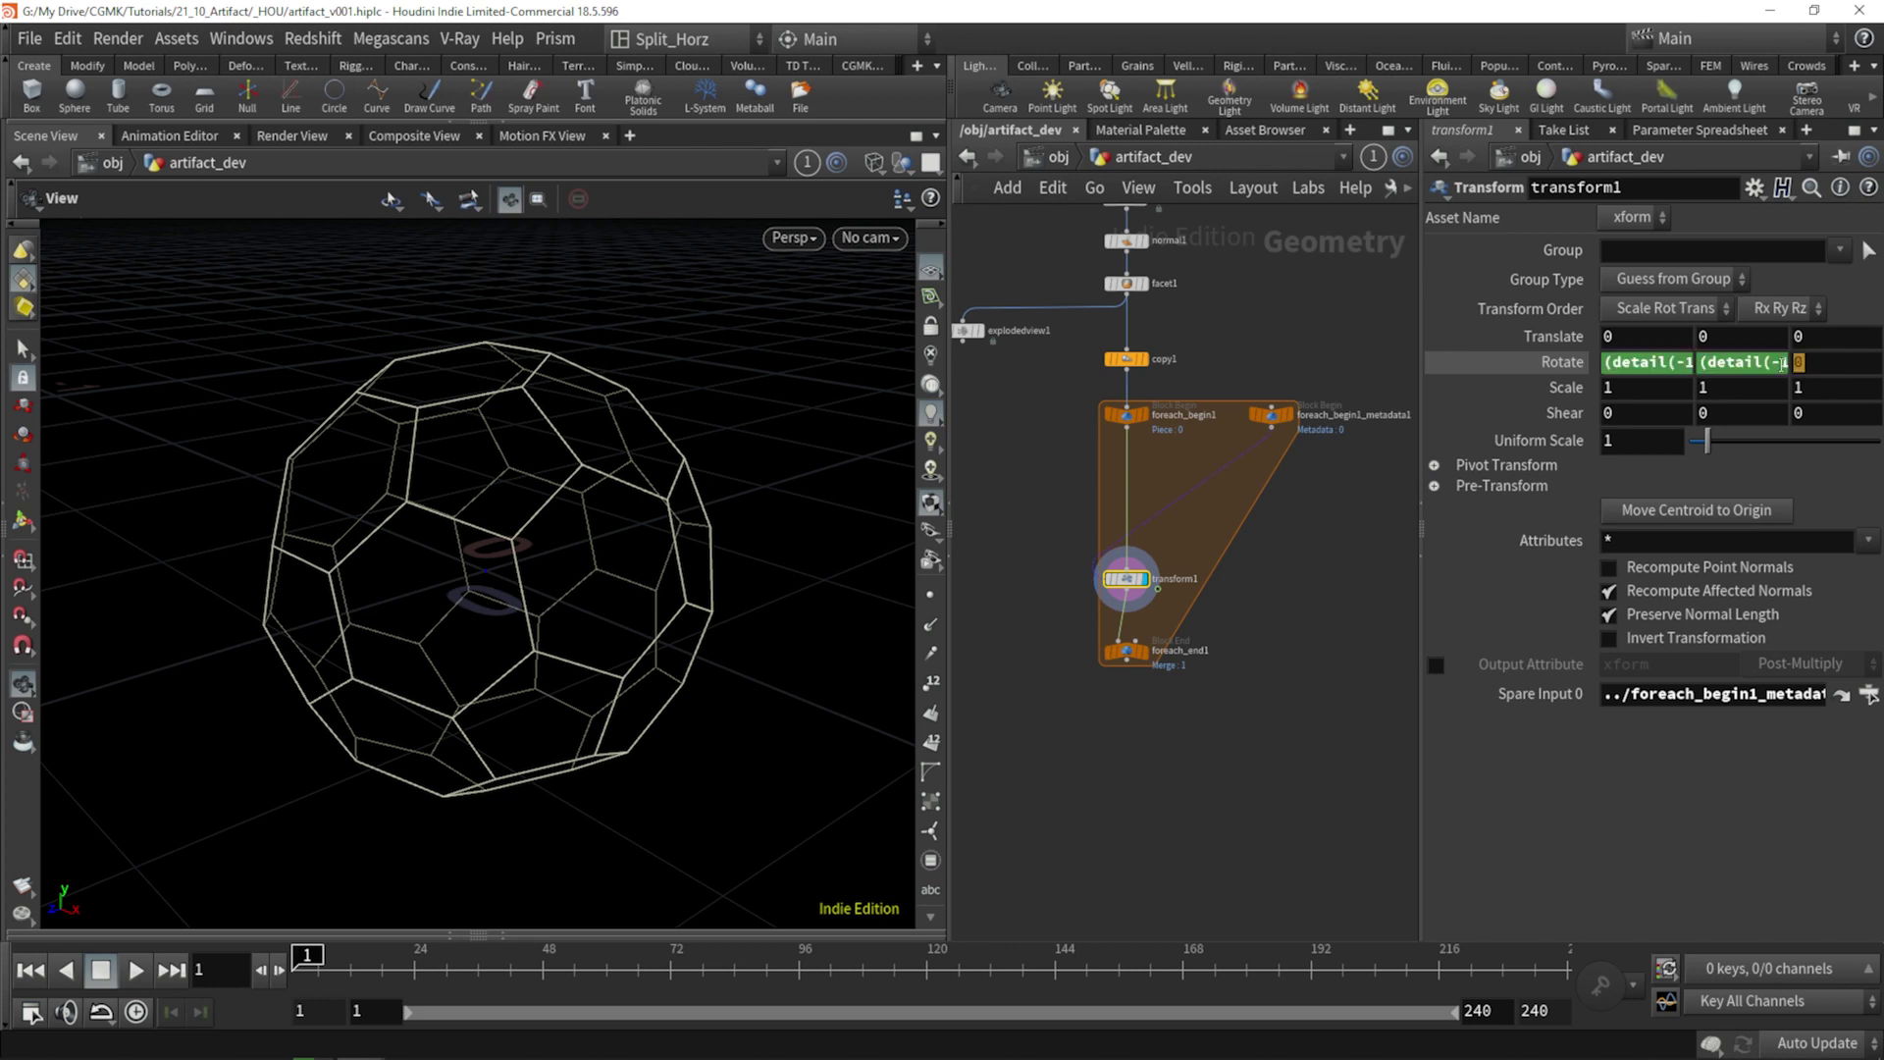
click(1781, 363)
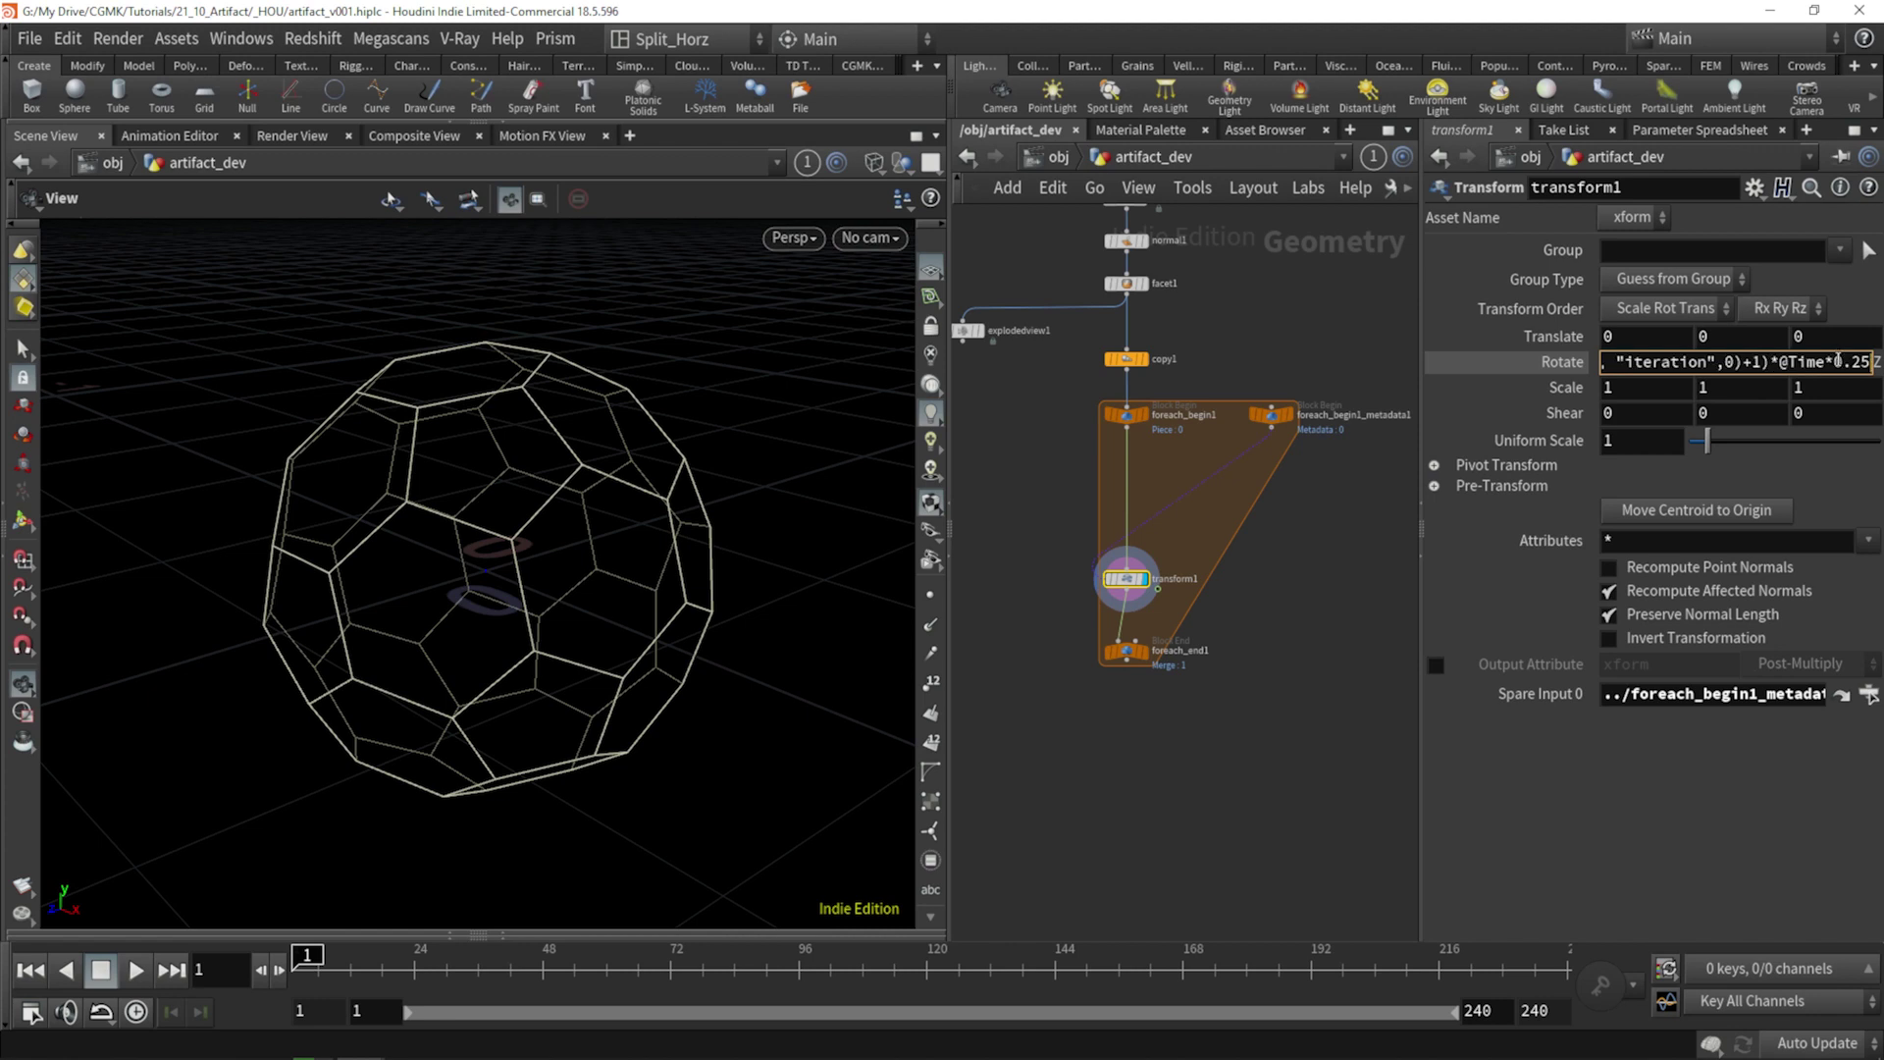
key(Return)
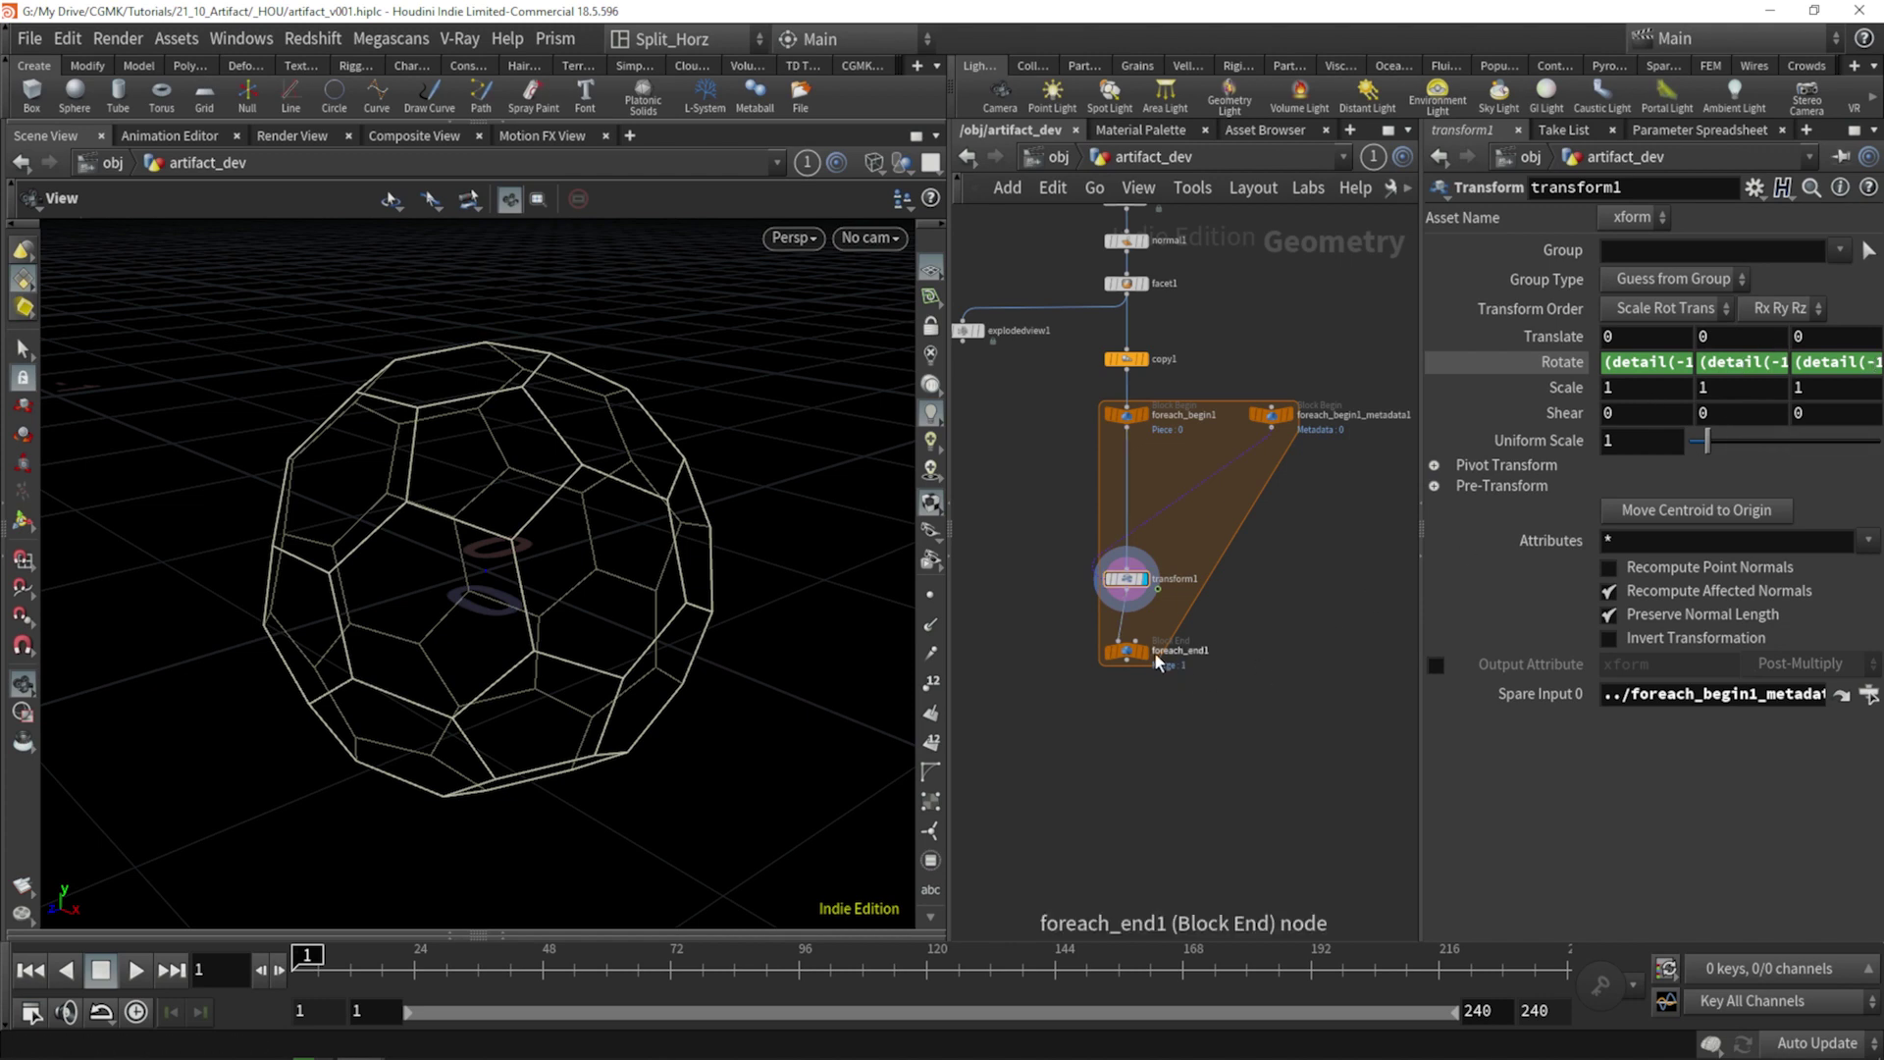
Turn off Single Pass on foreach_end1, play the rotation animation, and return to frame 1.
click(1124, 653)
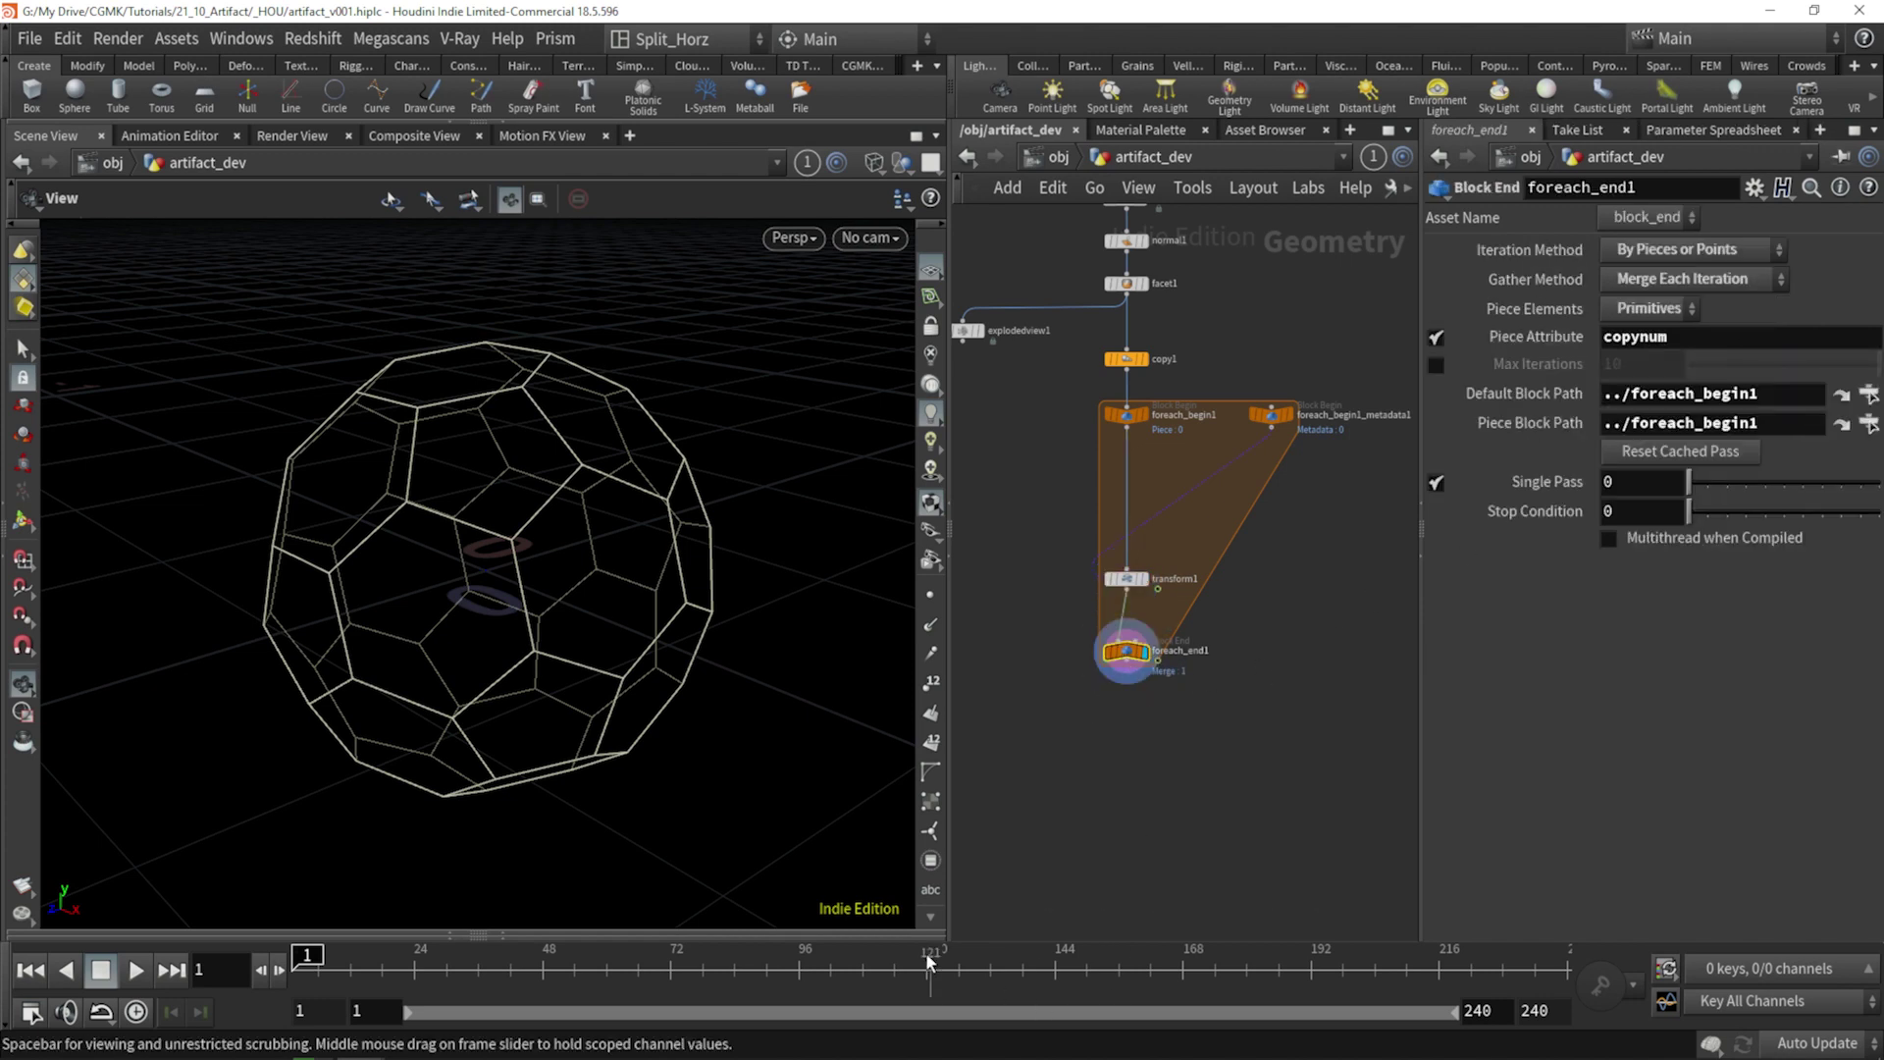
click(137, 1012)
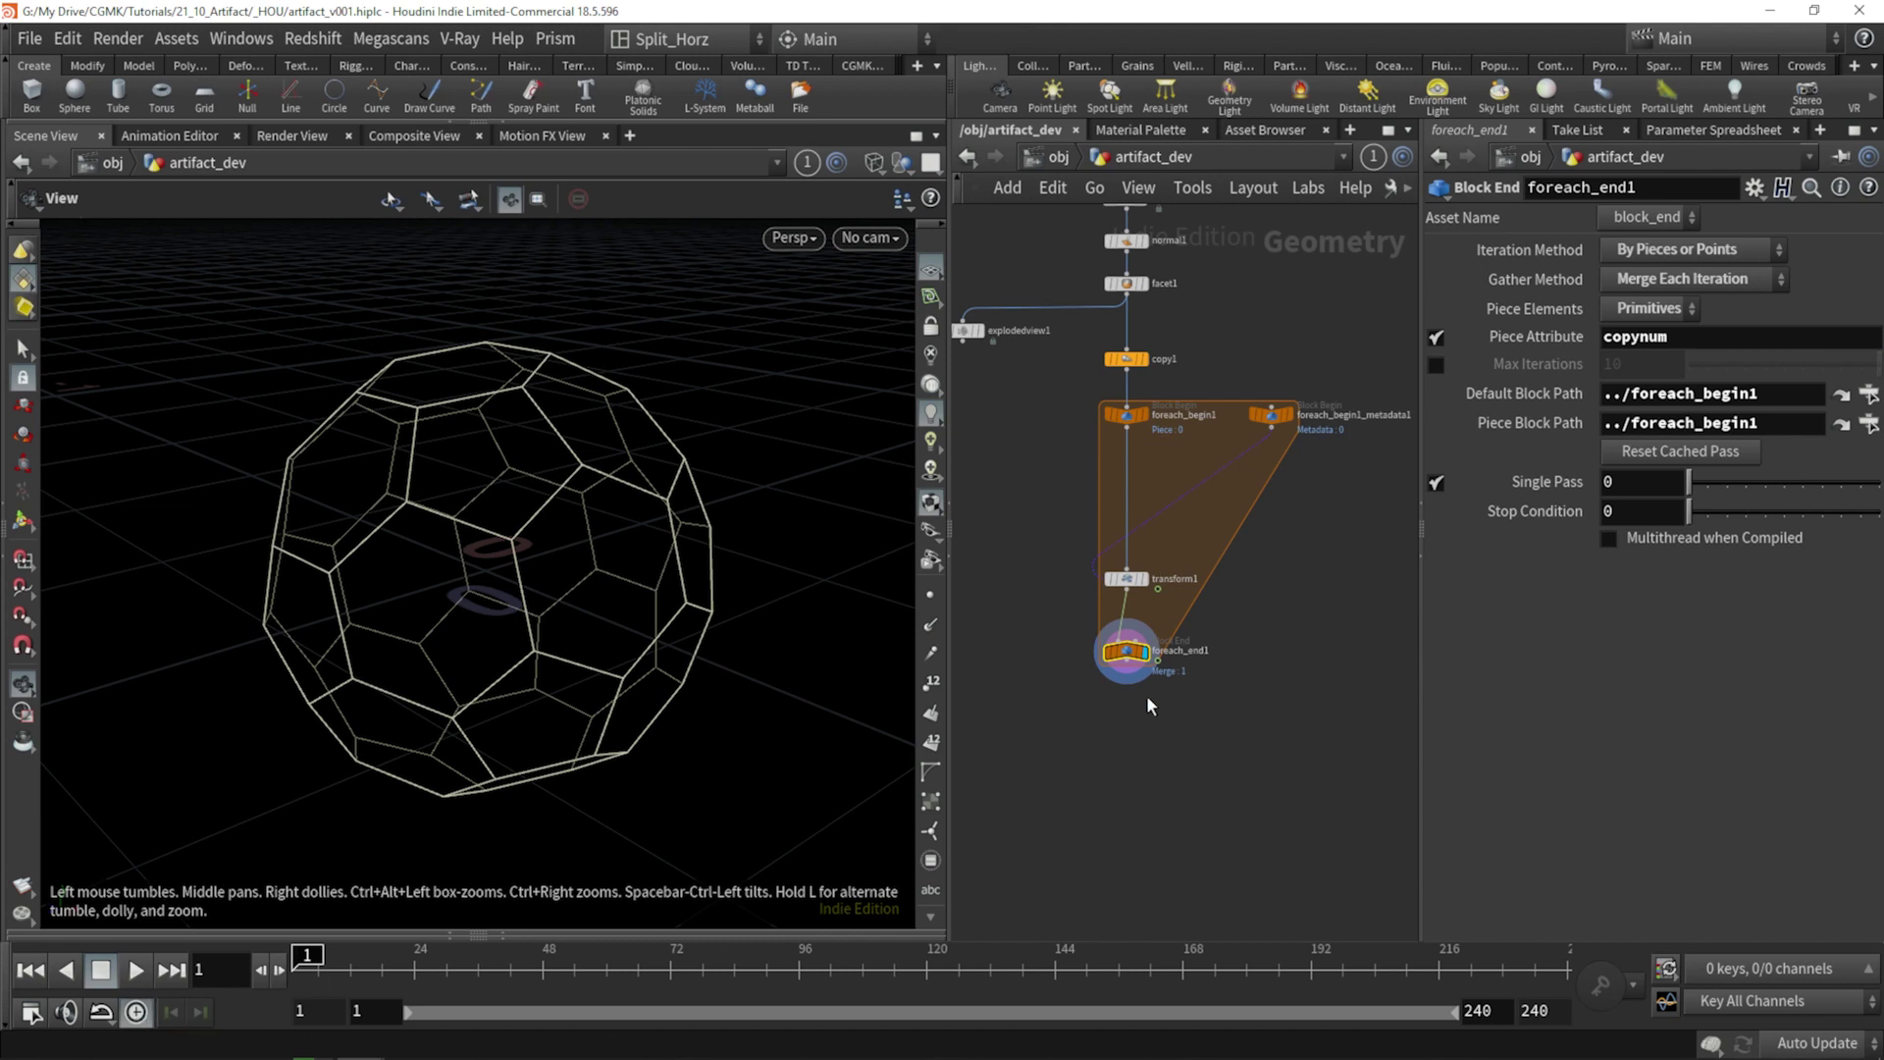
click(1436, 482)
click(136, 969)
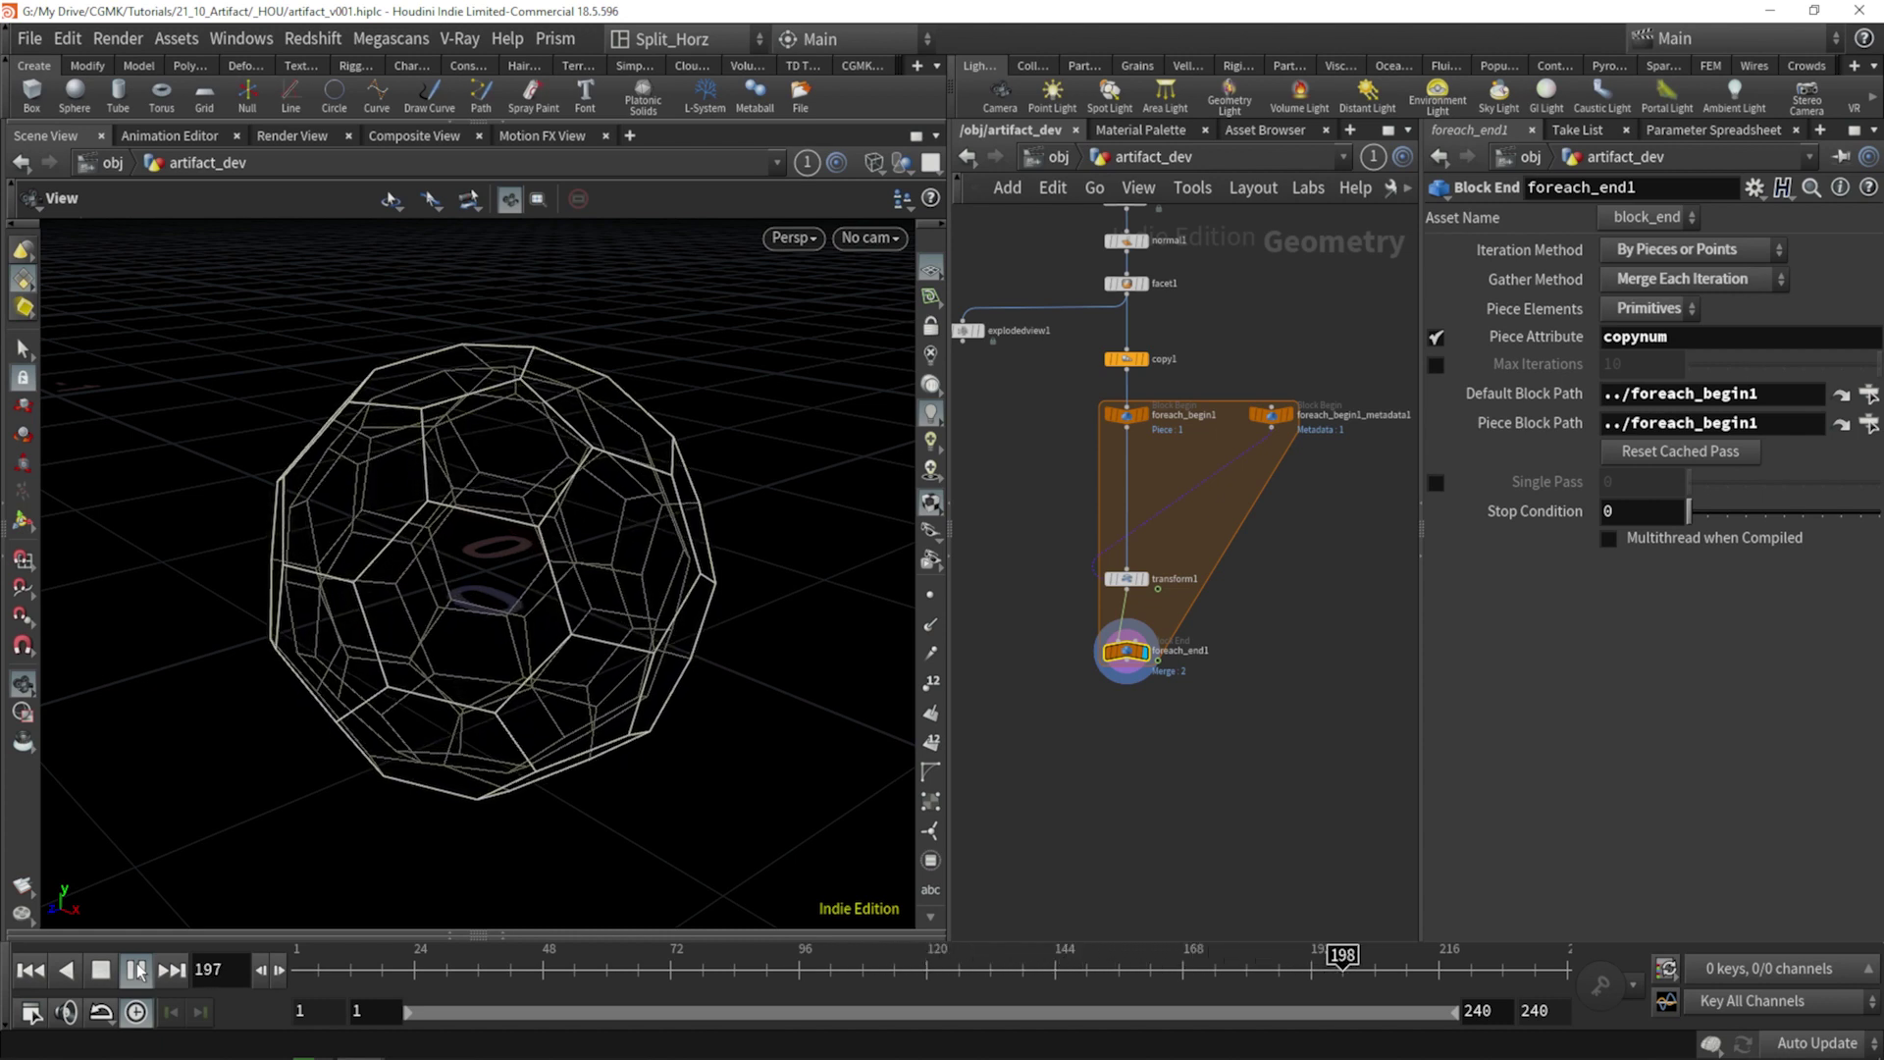
click(137, 970)
click(299, 969)
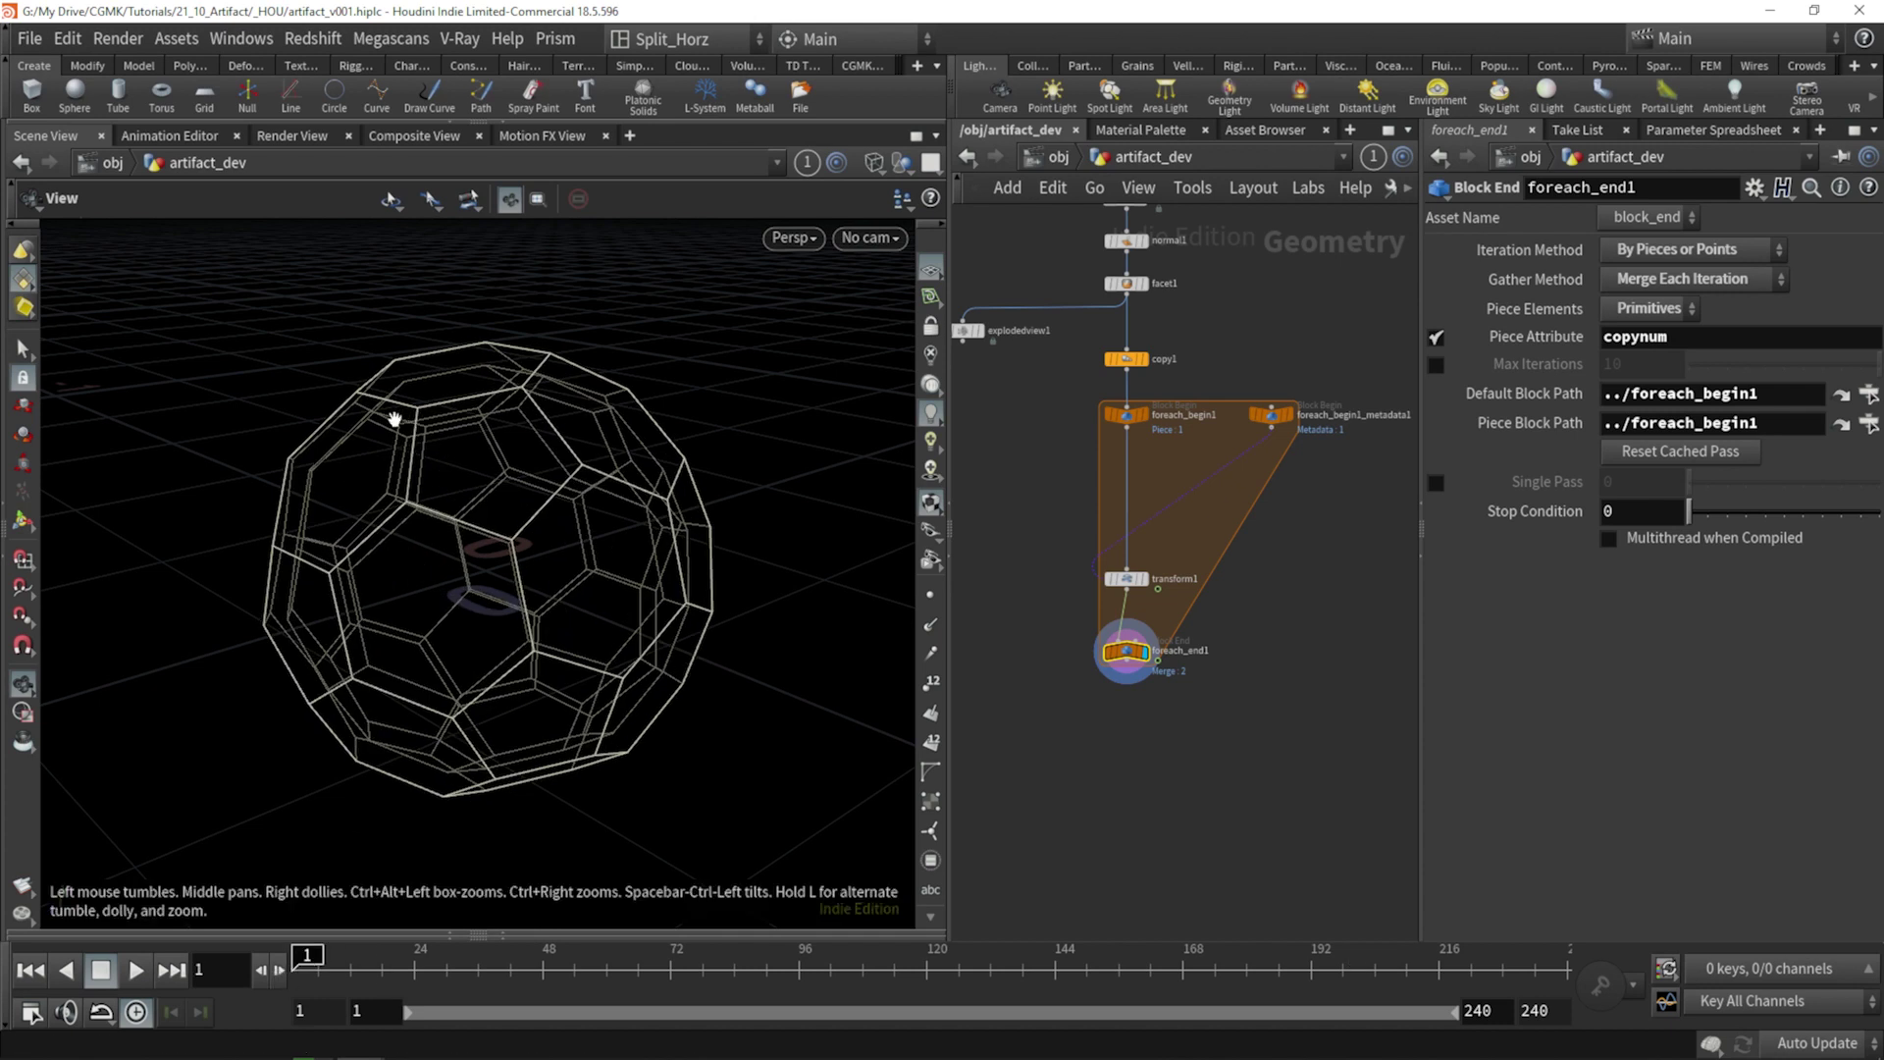
click(1127, 360)
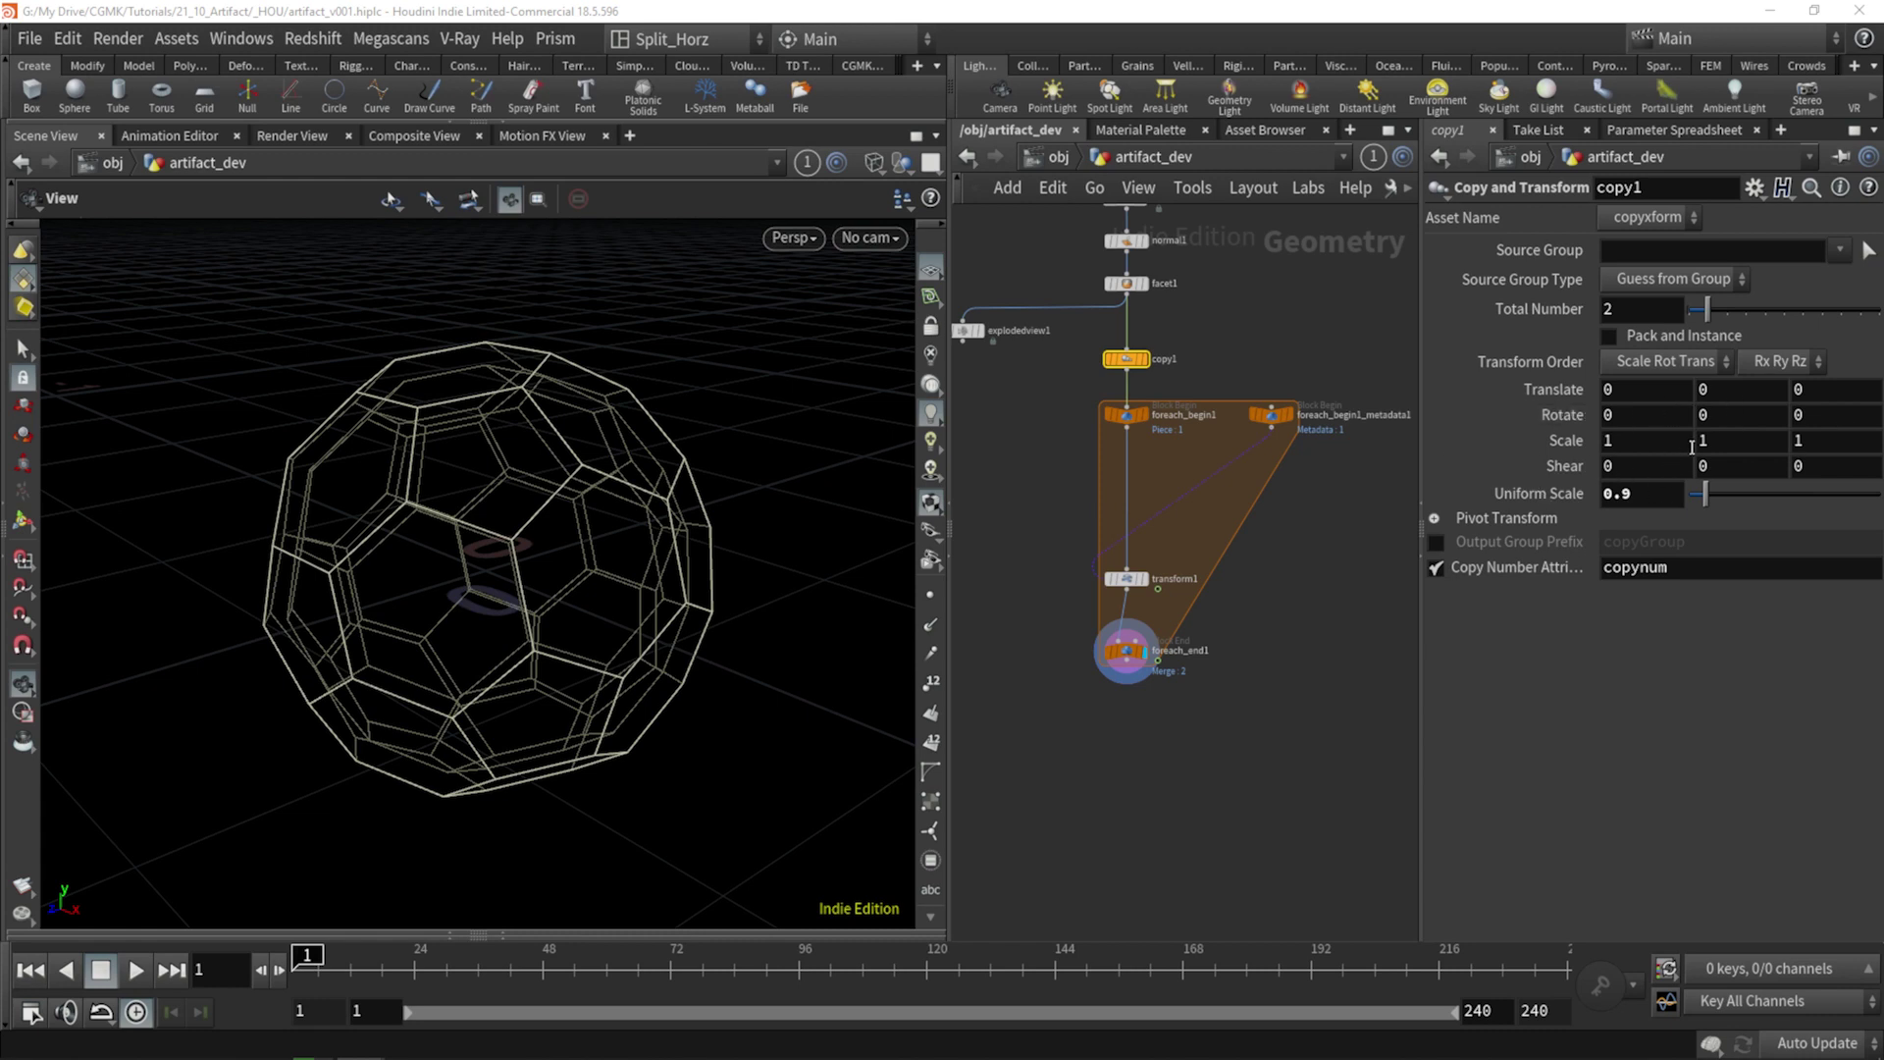
Set copy1's Rotate Y to 90 and its Total Number to 1.
click(1726, 415)
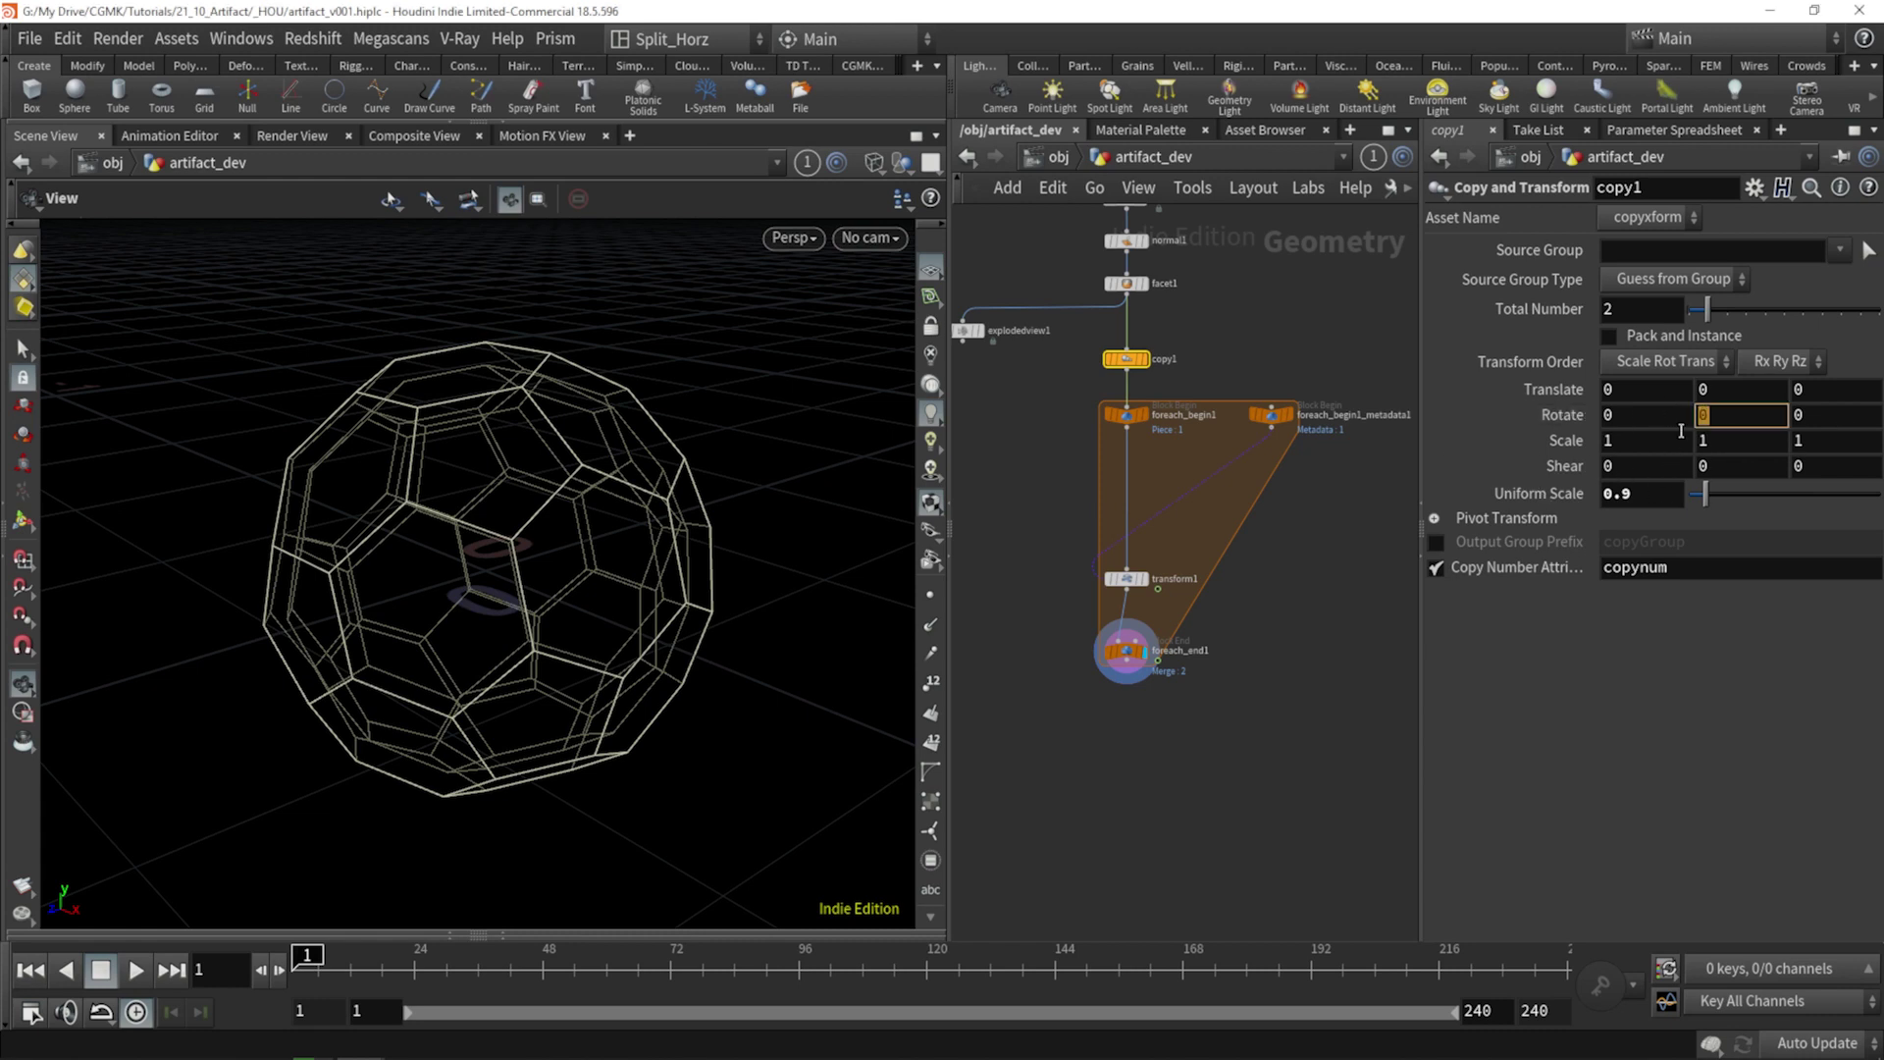
text(90)
key(Return)
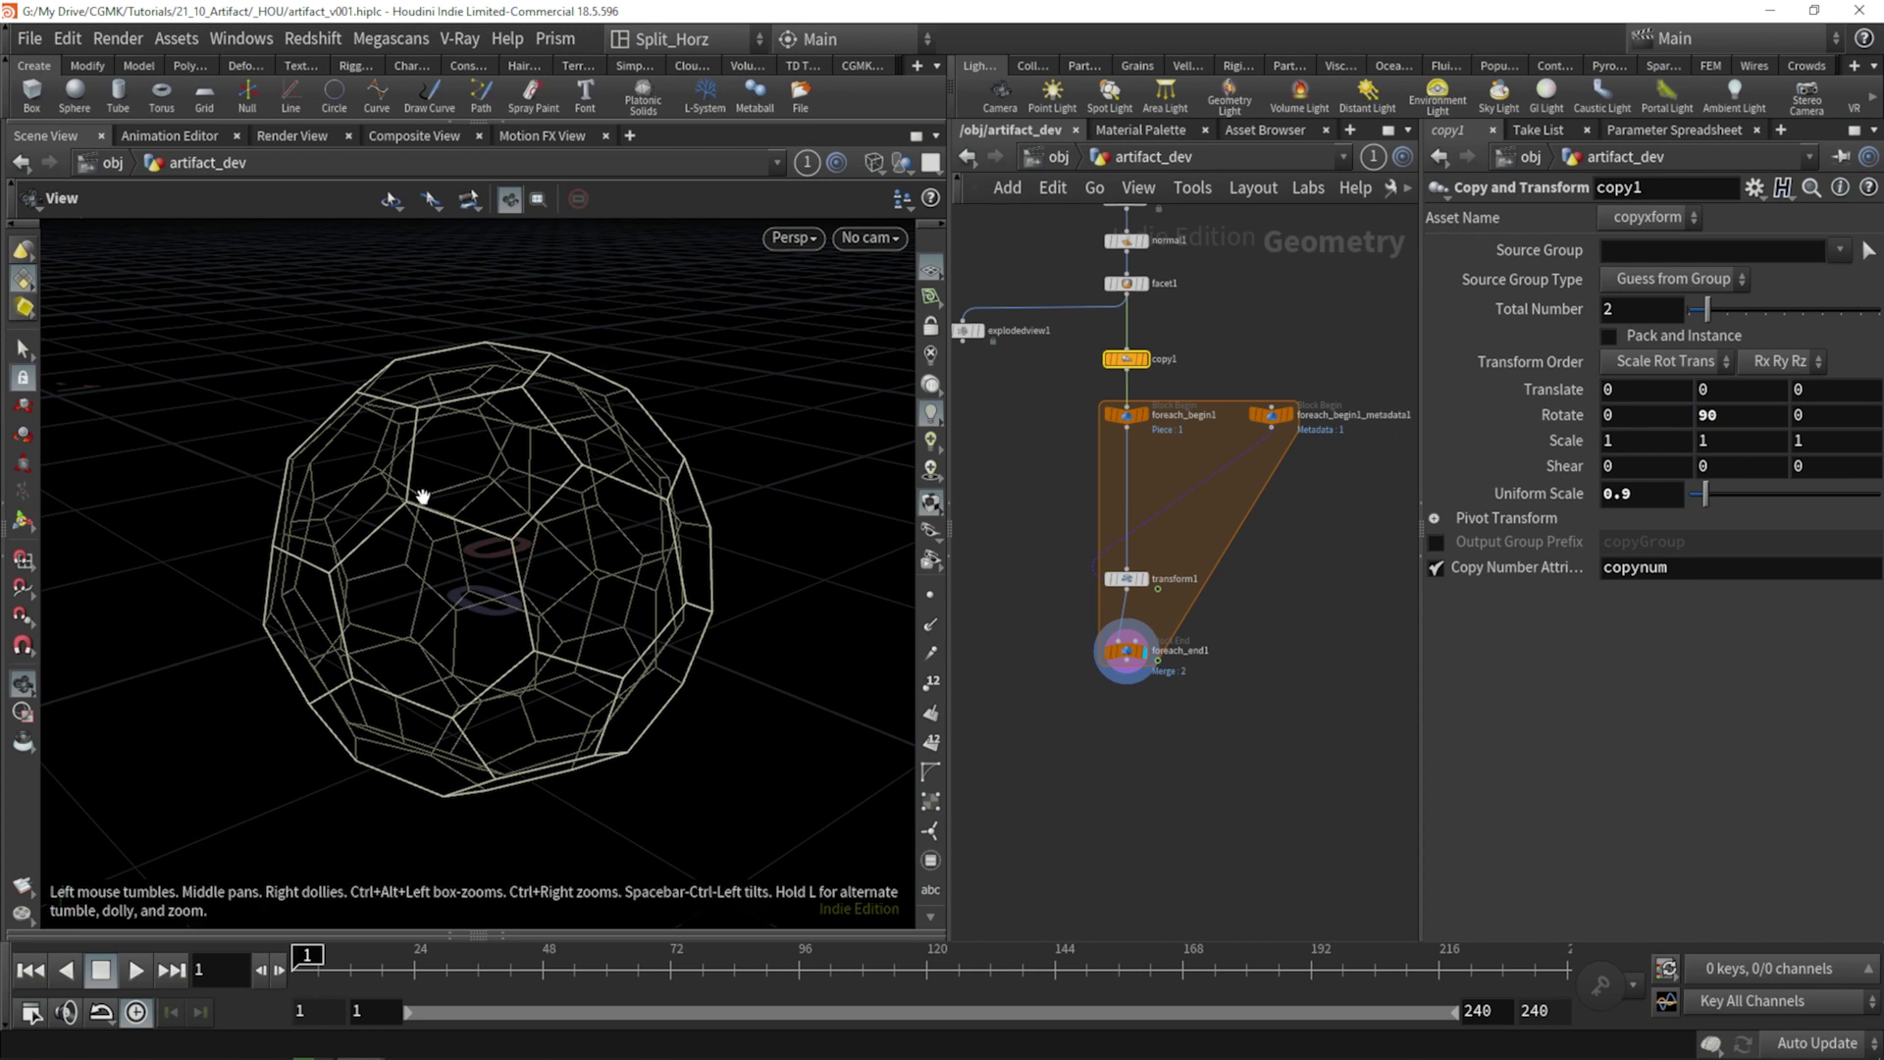
drag(1715, 312, 1699, 320)
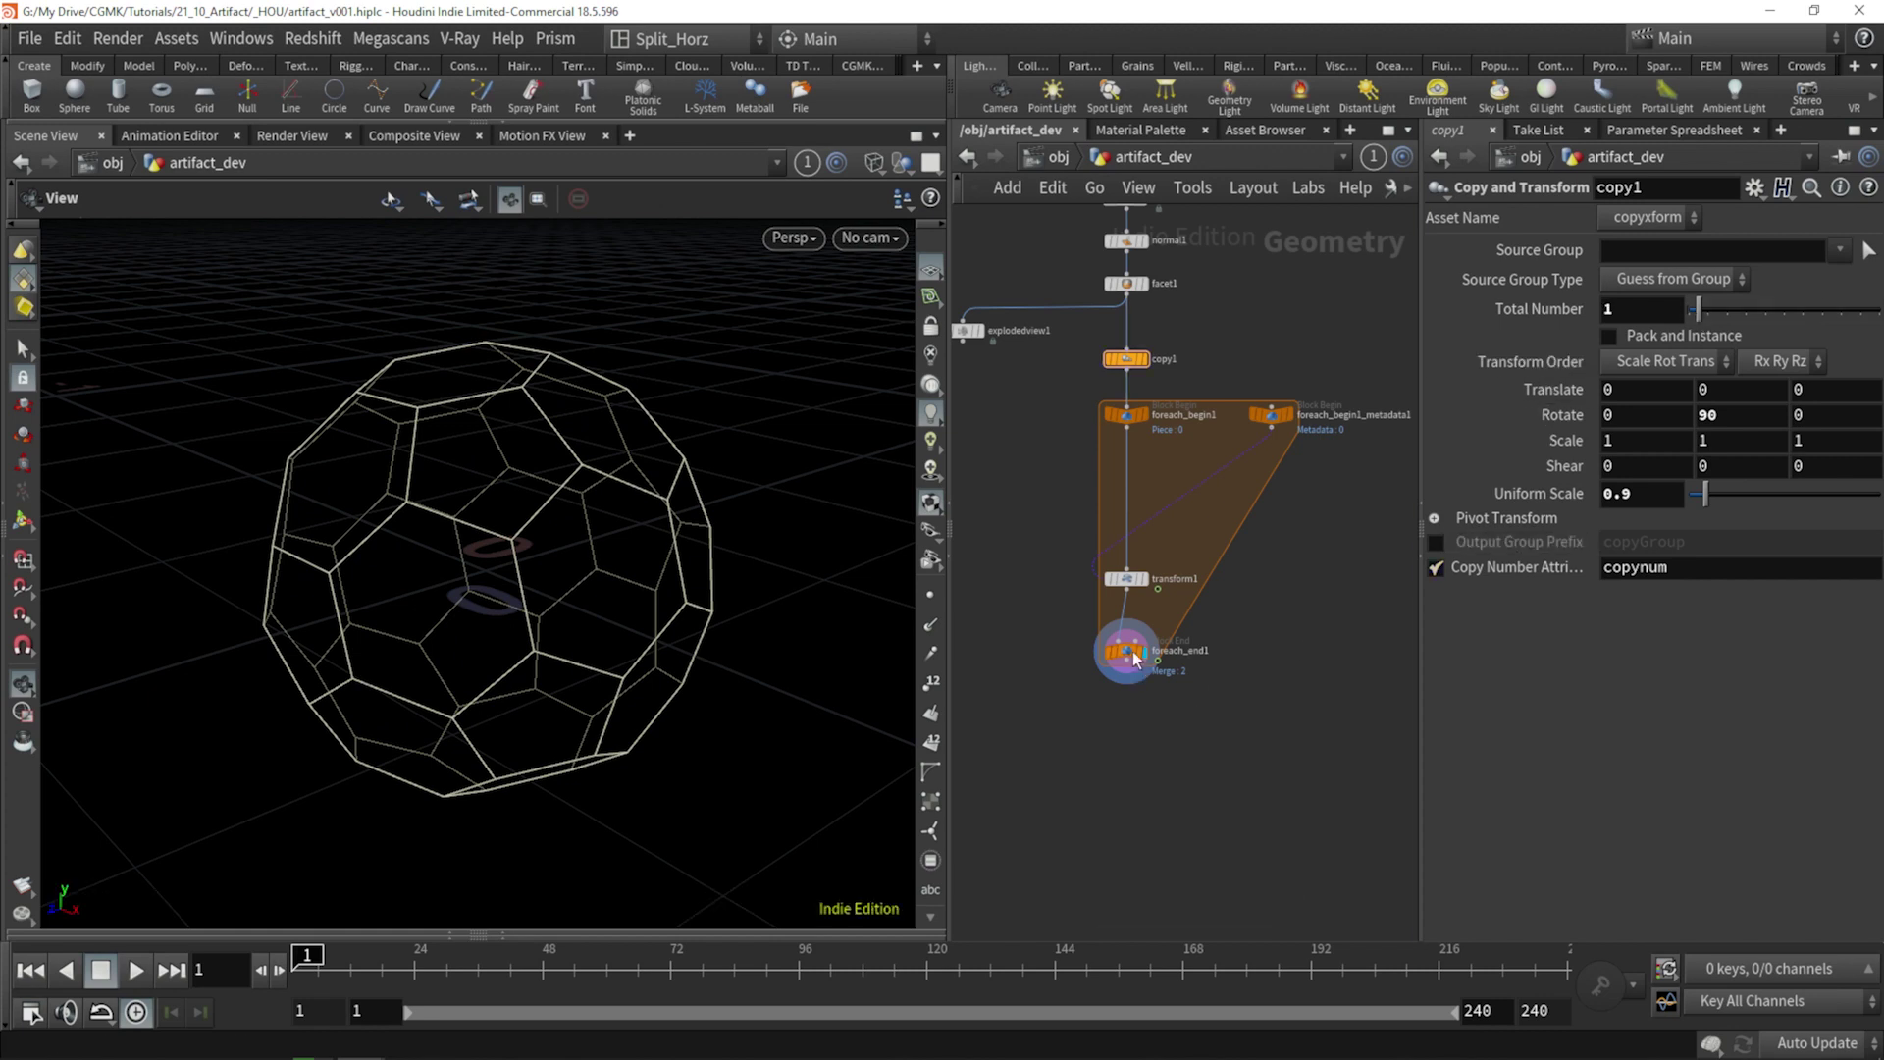
Play the animation, review copy1 and foreach_end1, then open transform1's Edit Parameter Interface.
click(1127, 579)
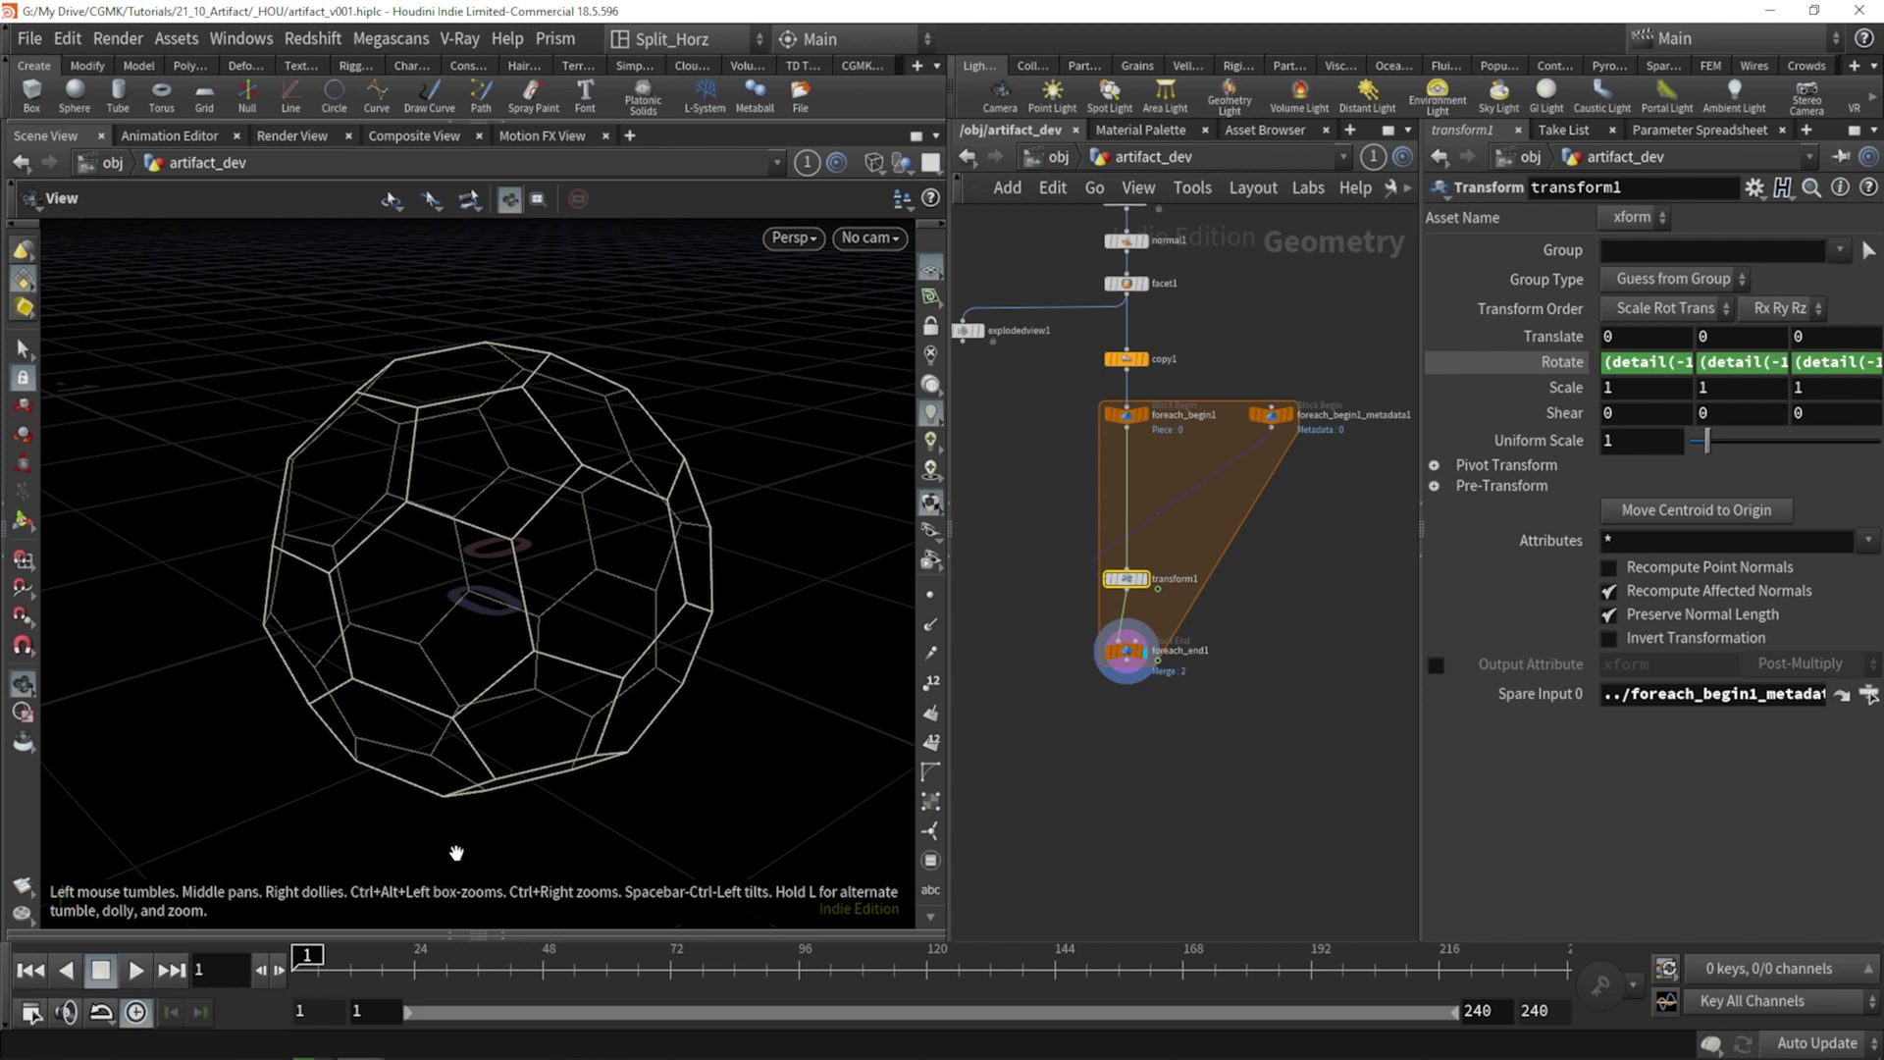
click(136, 970)
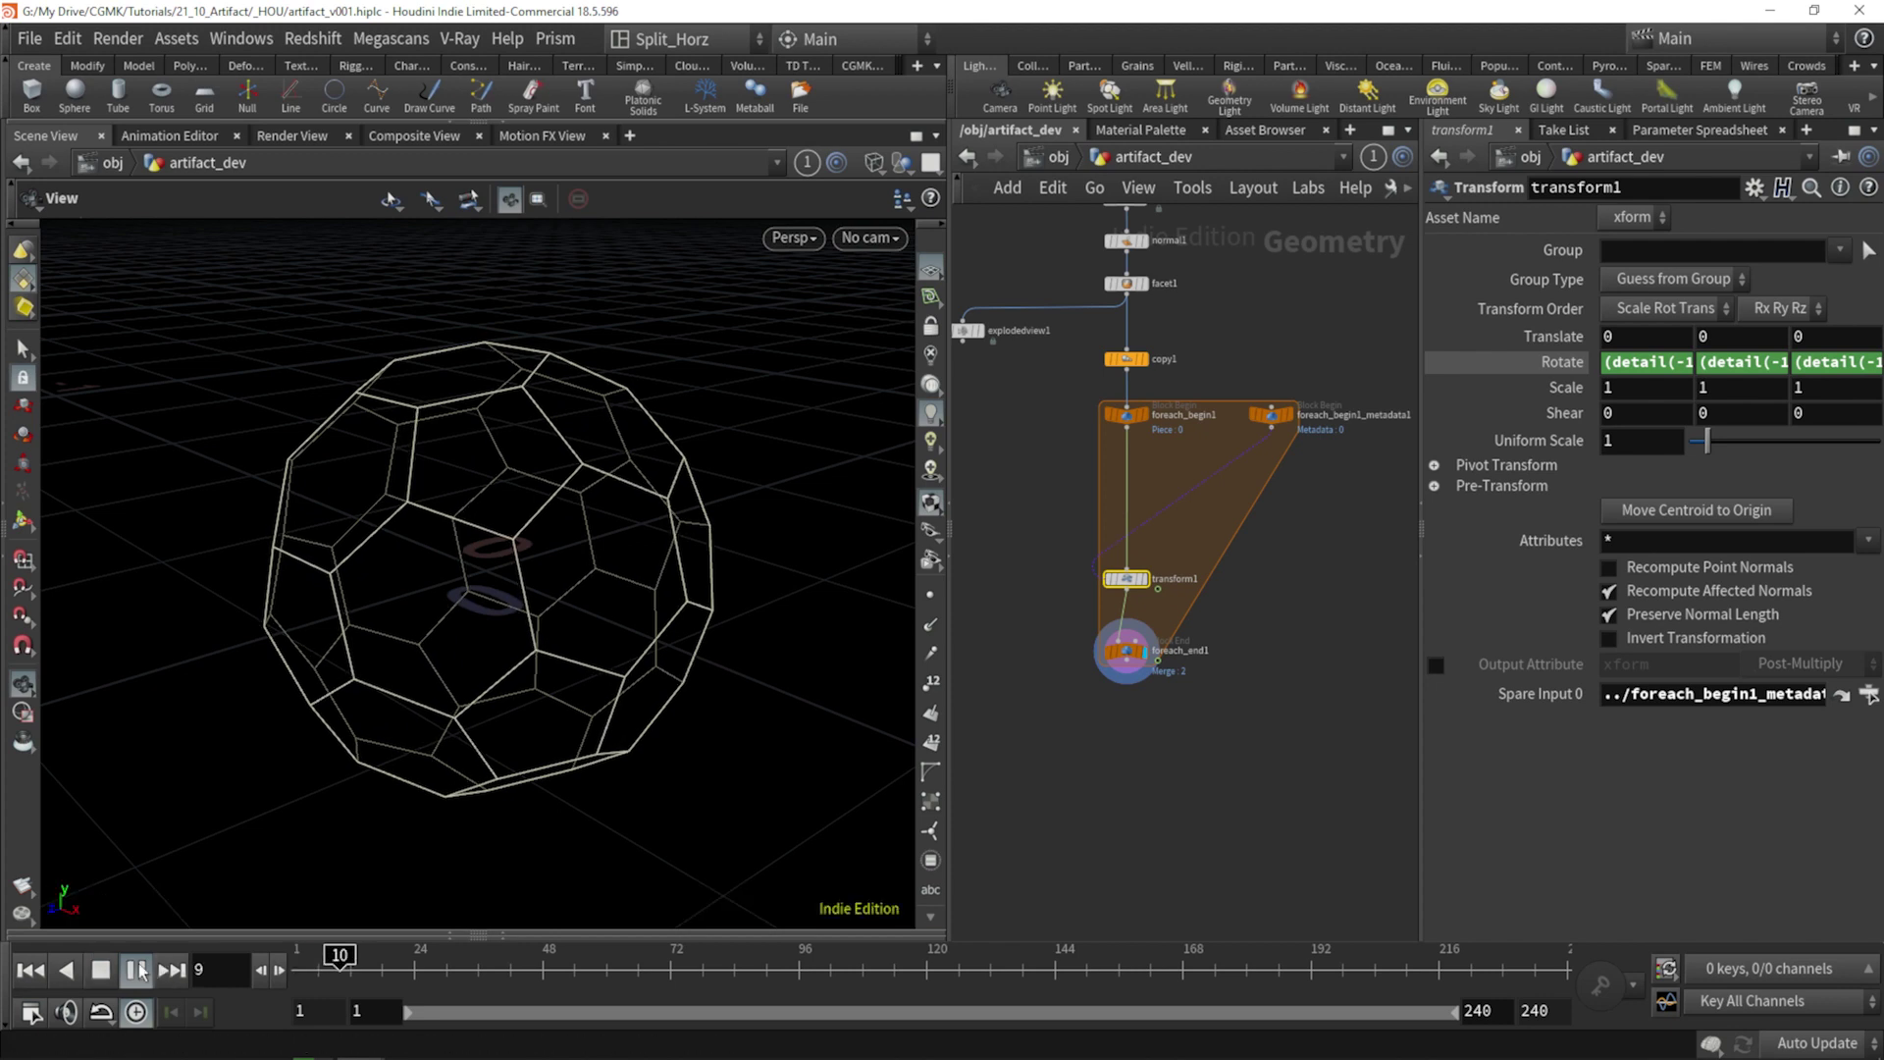
click(296, 970)
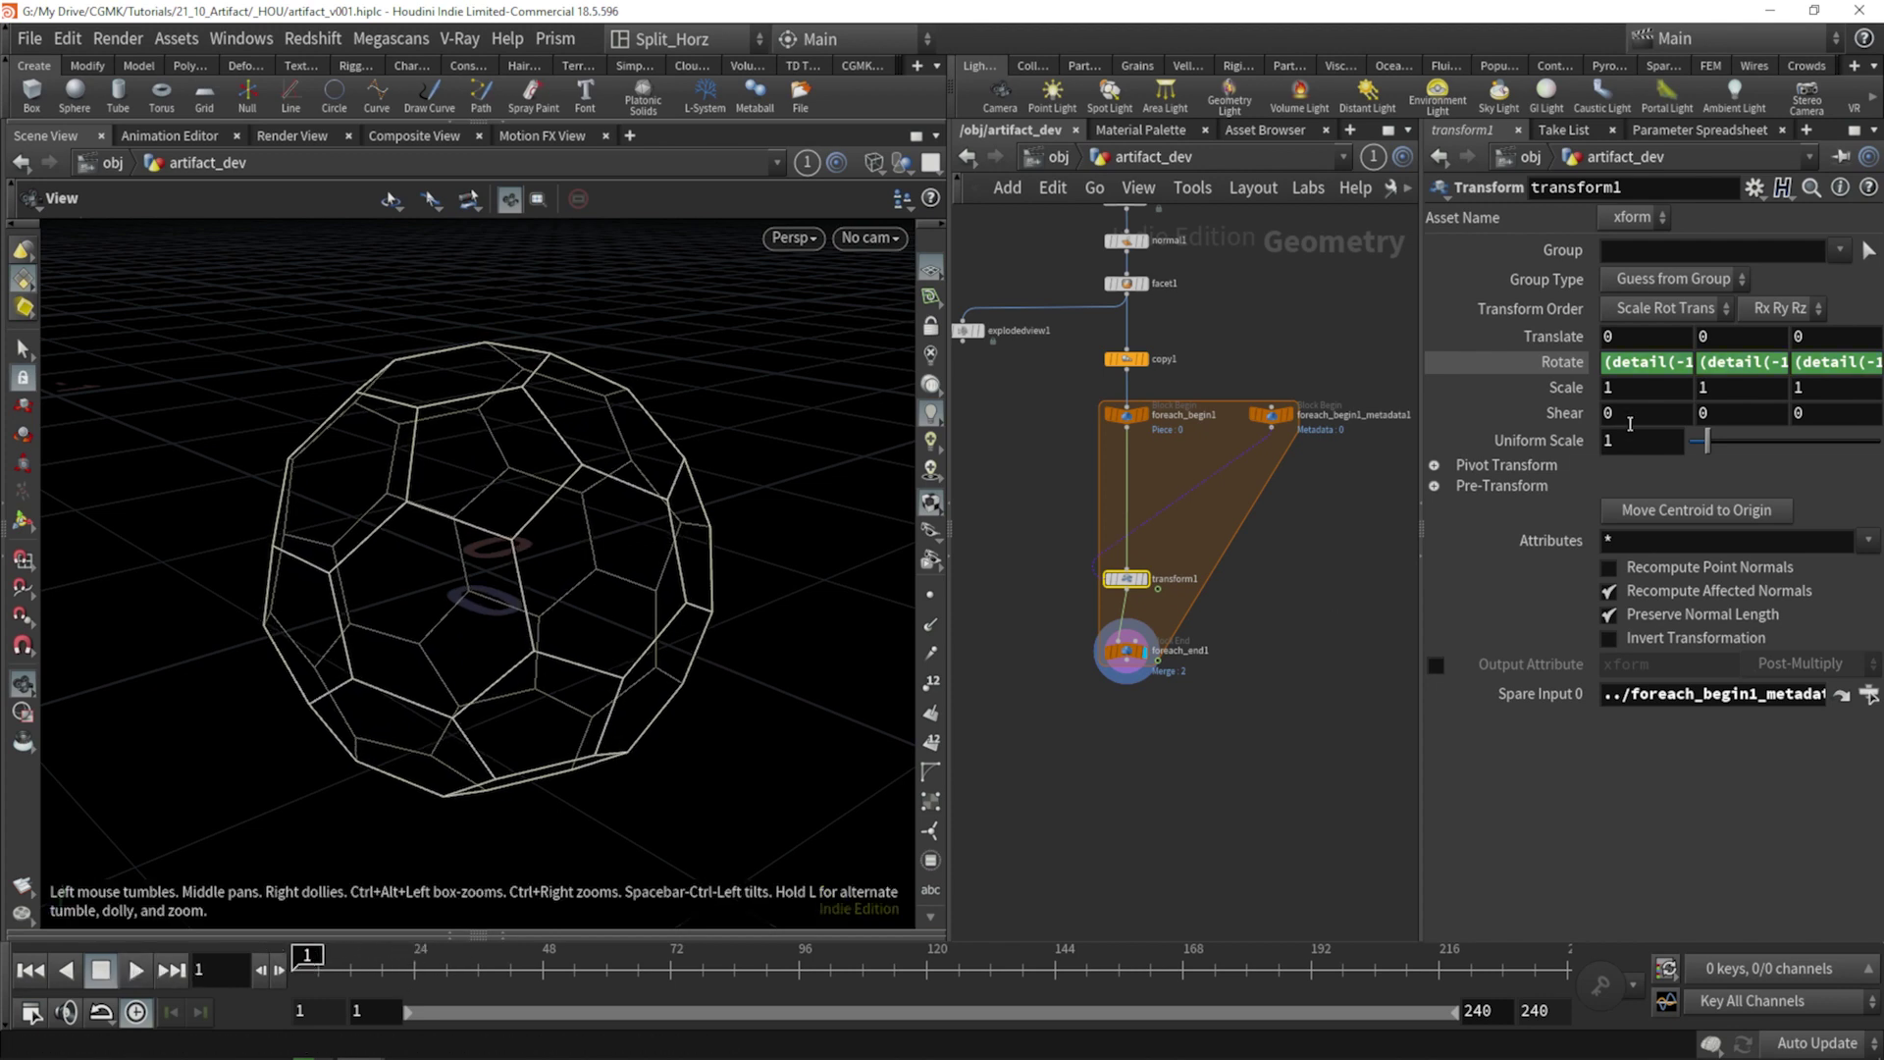
click(1129, 363)
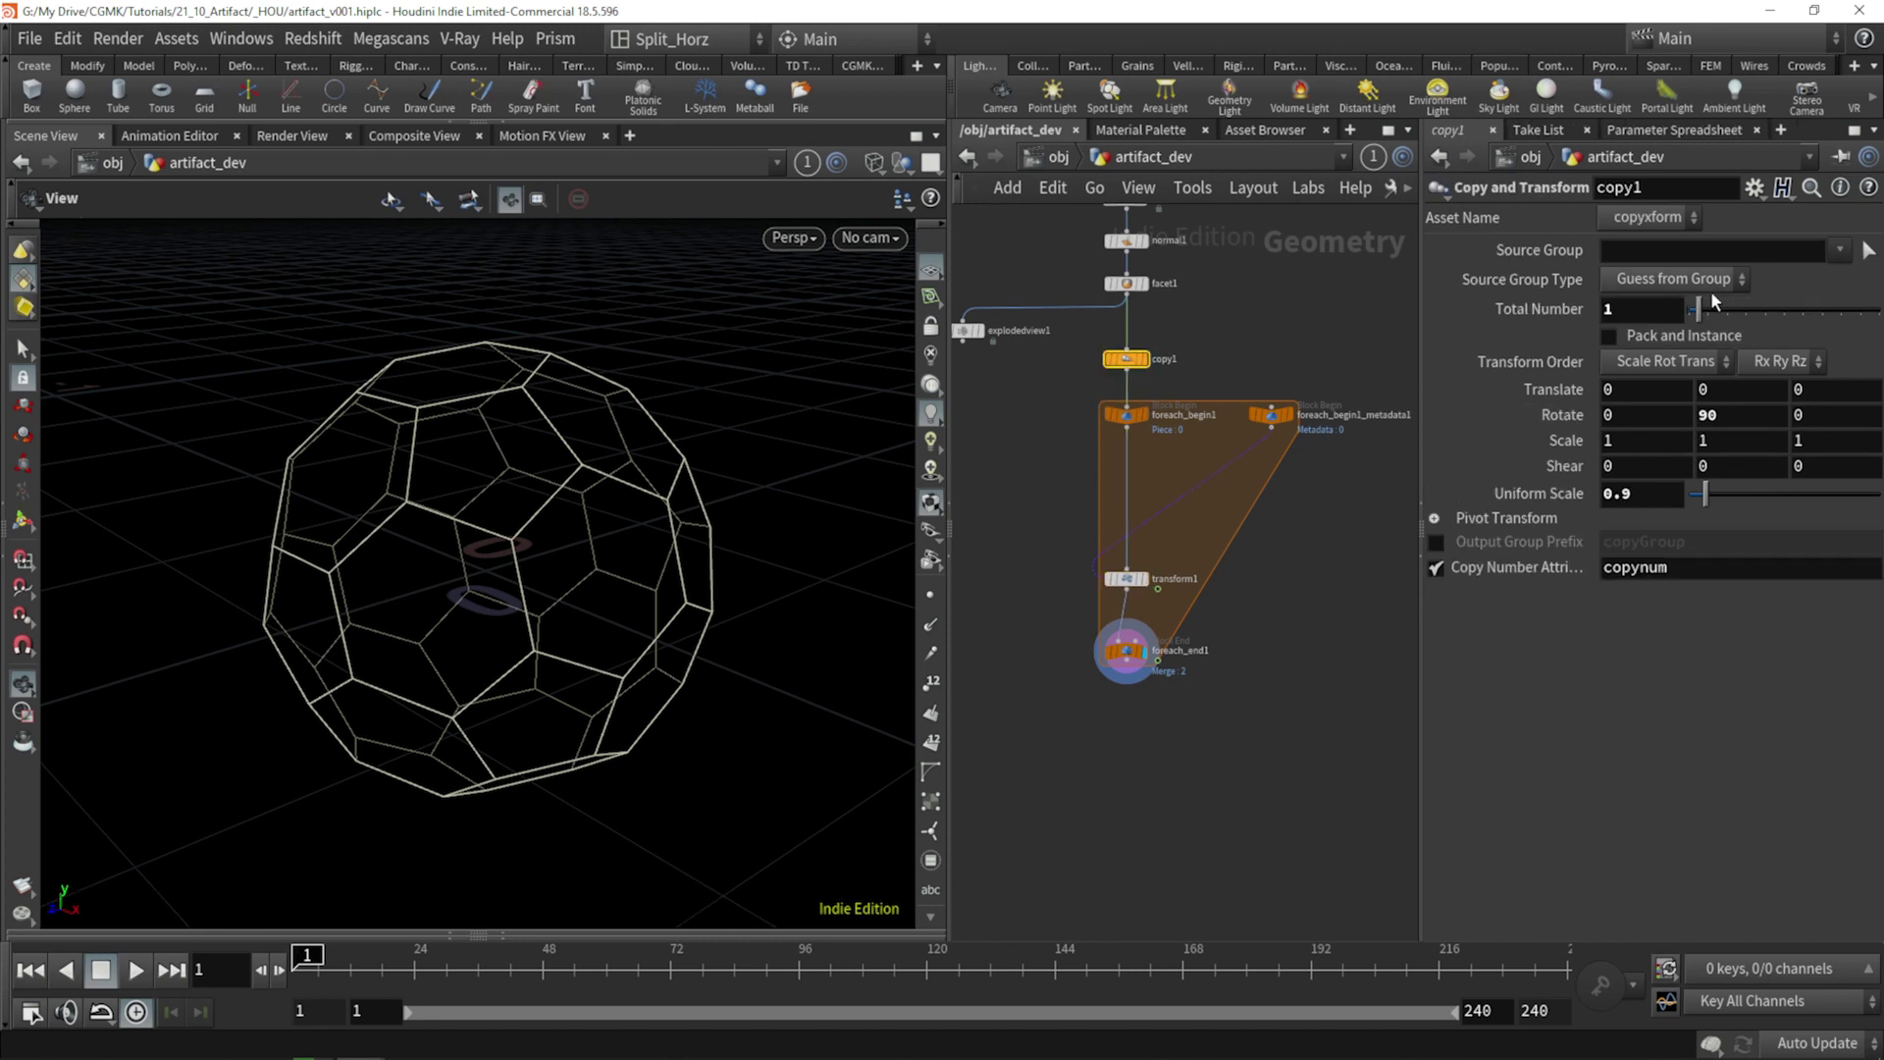
click(1129, 652)
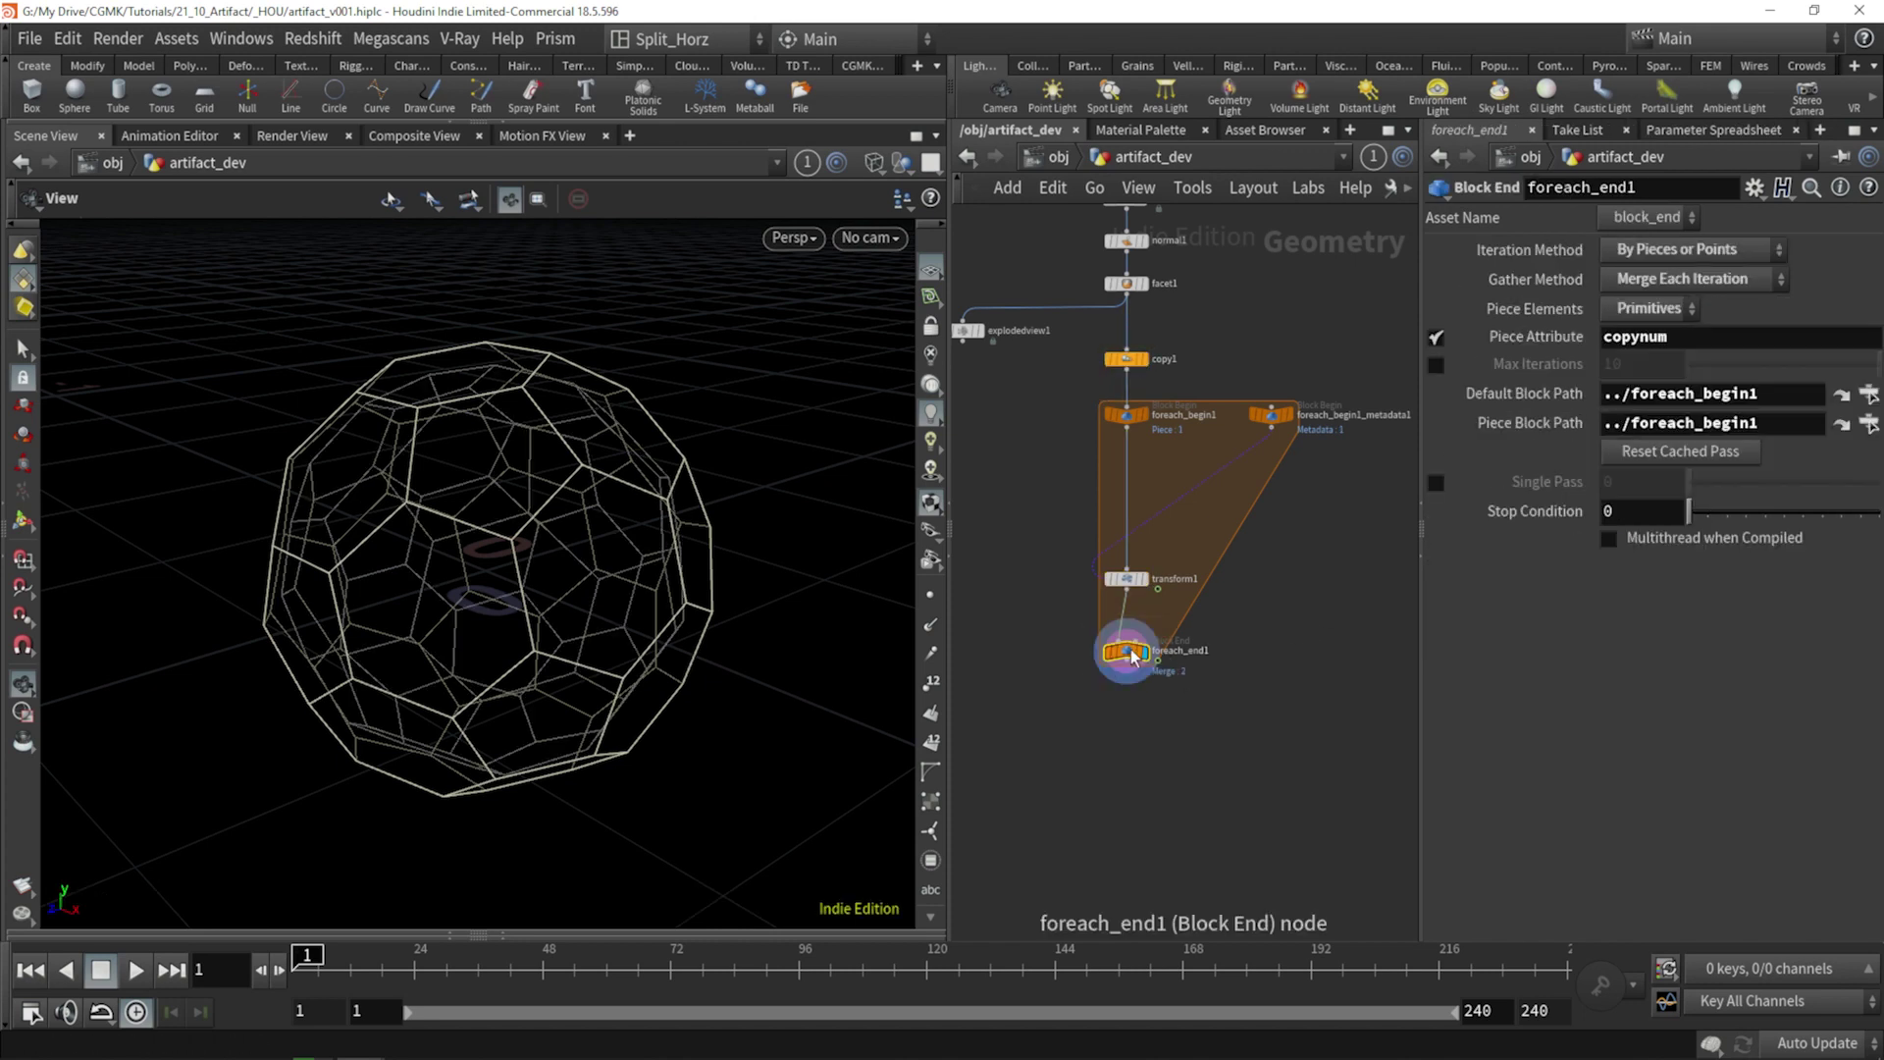
click(1127, 579)
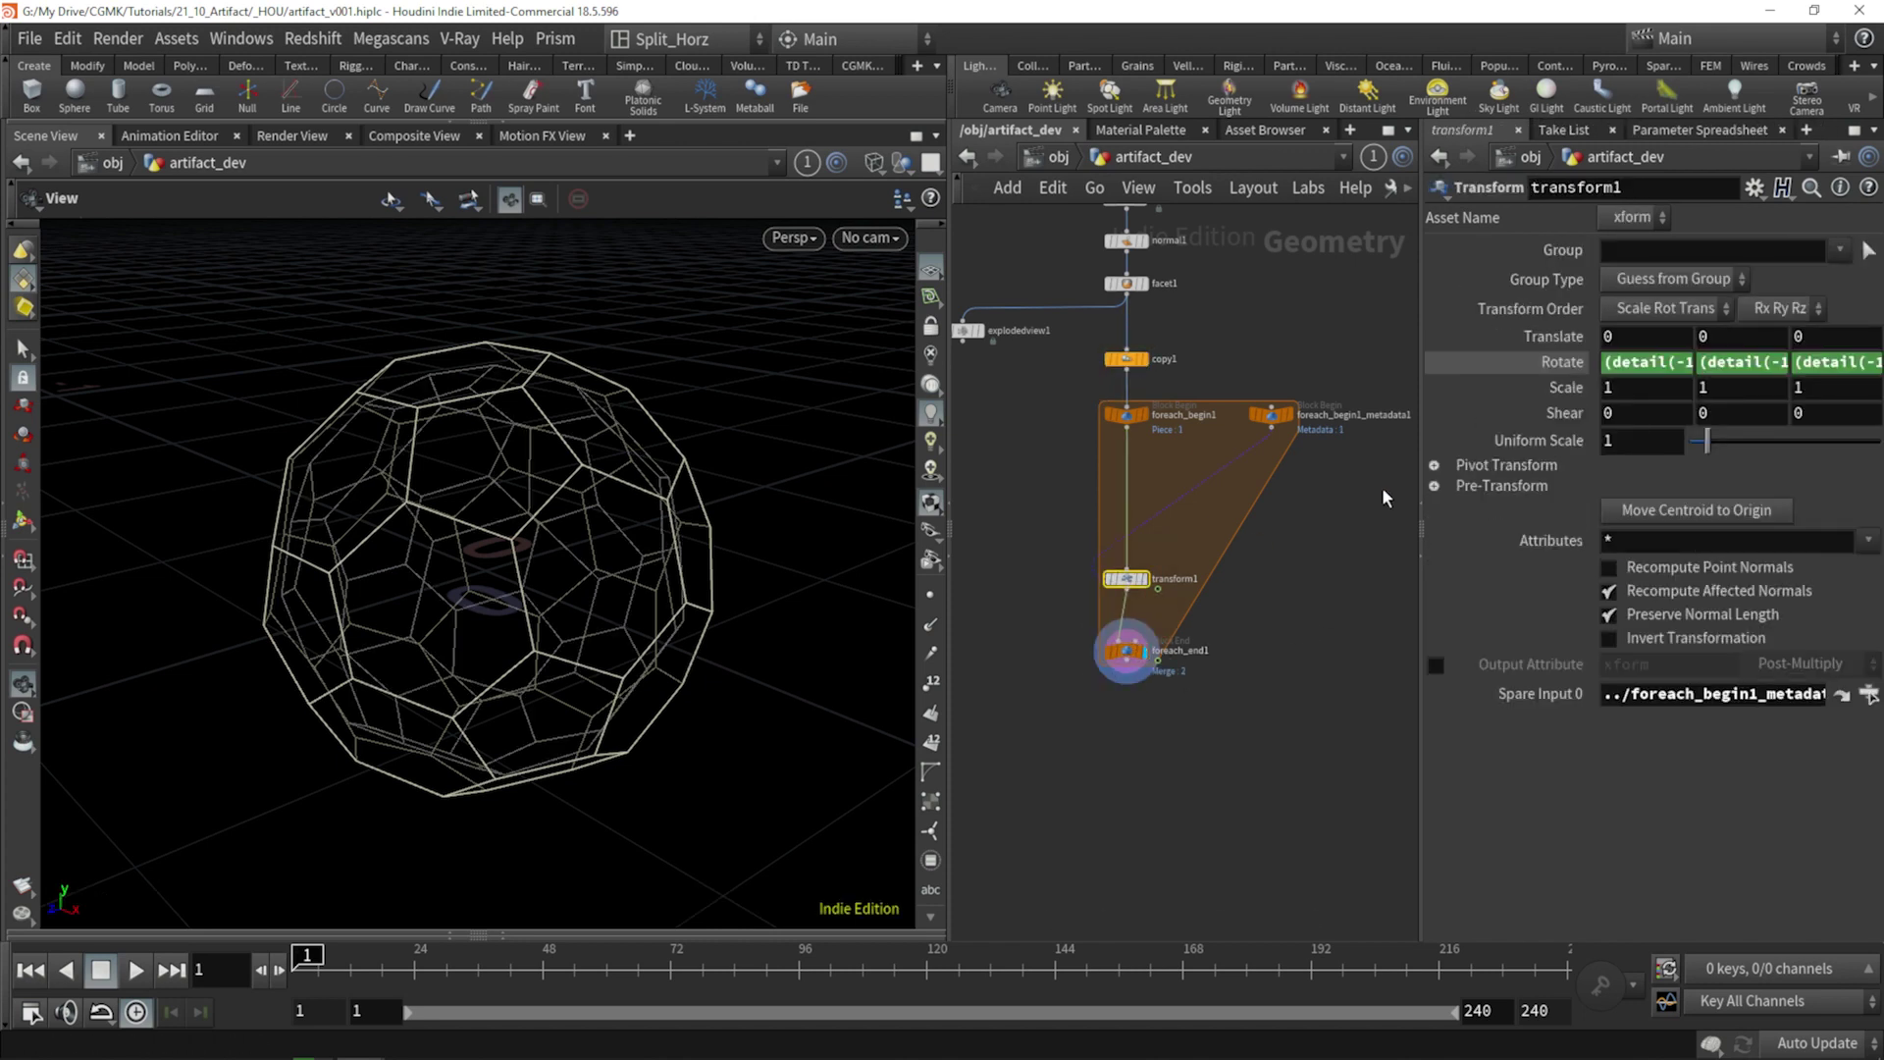
click(1755, 187)
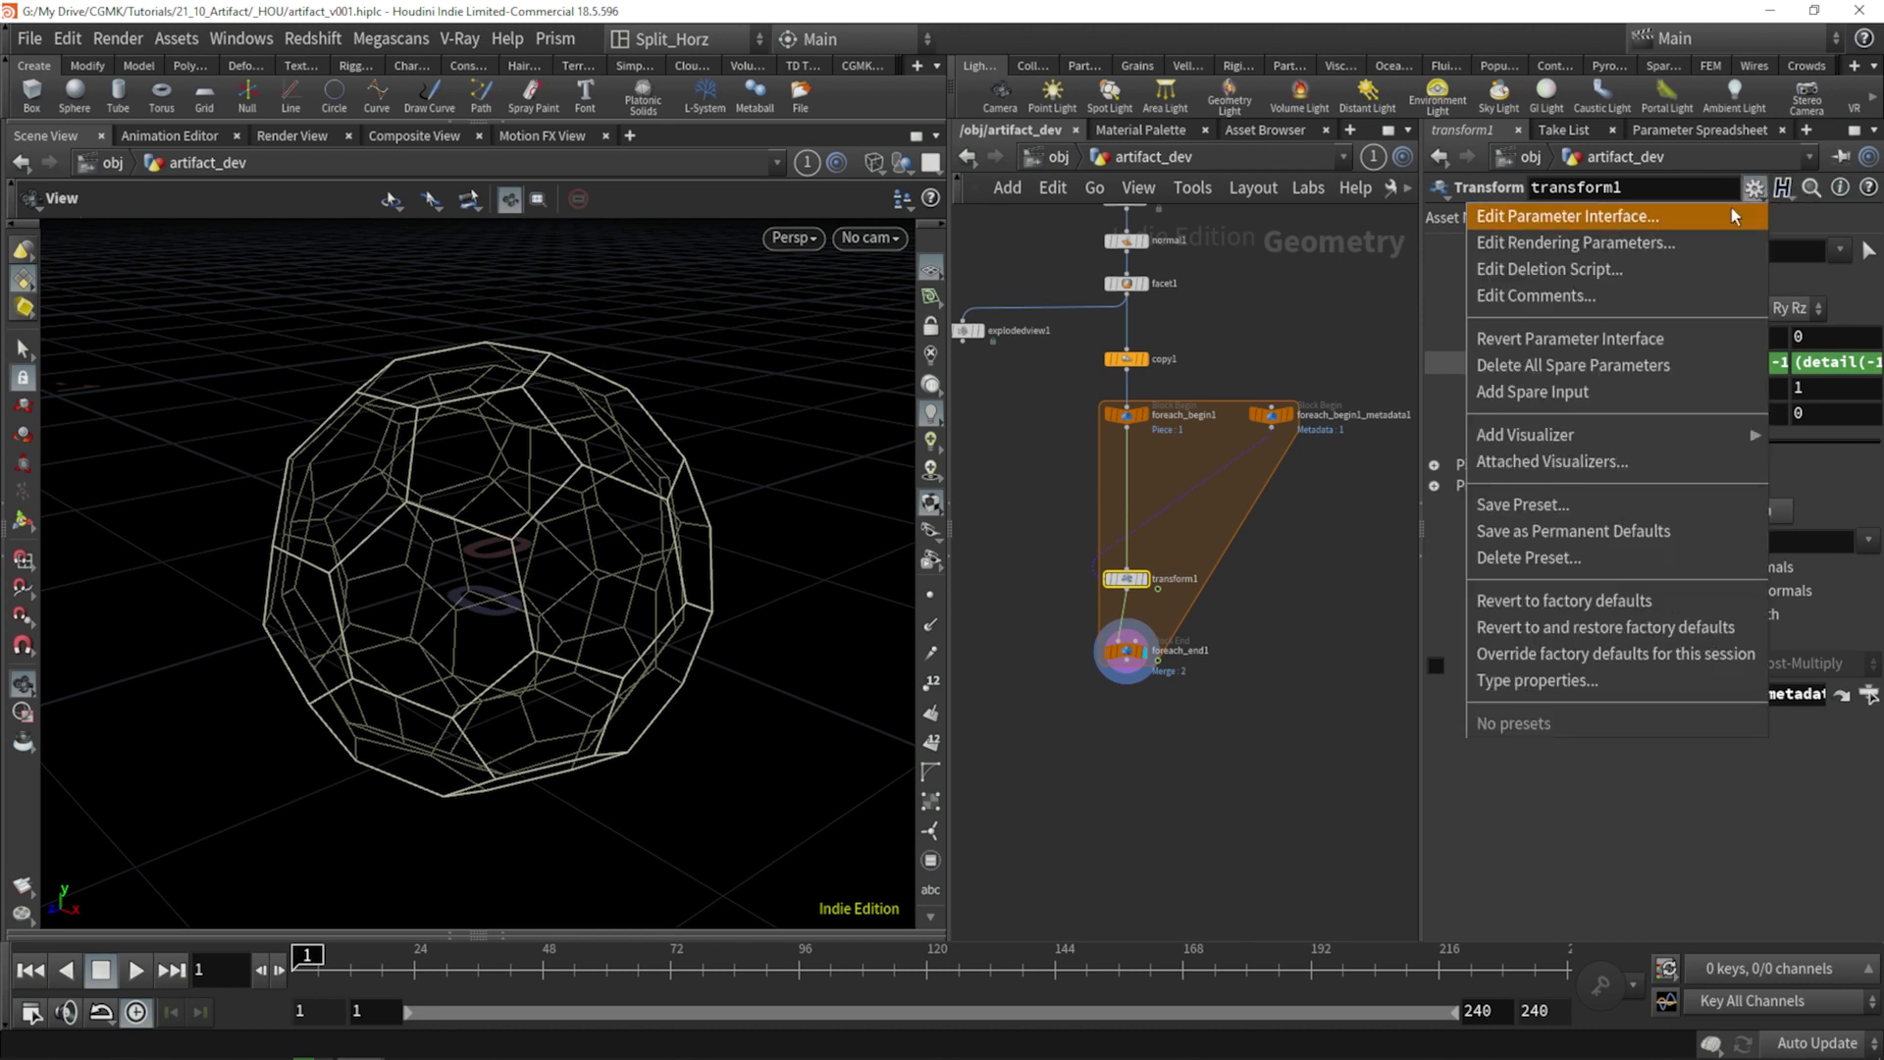
click(1531, 215)
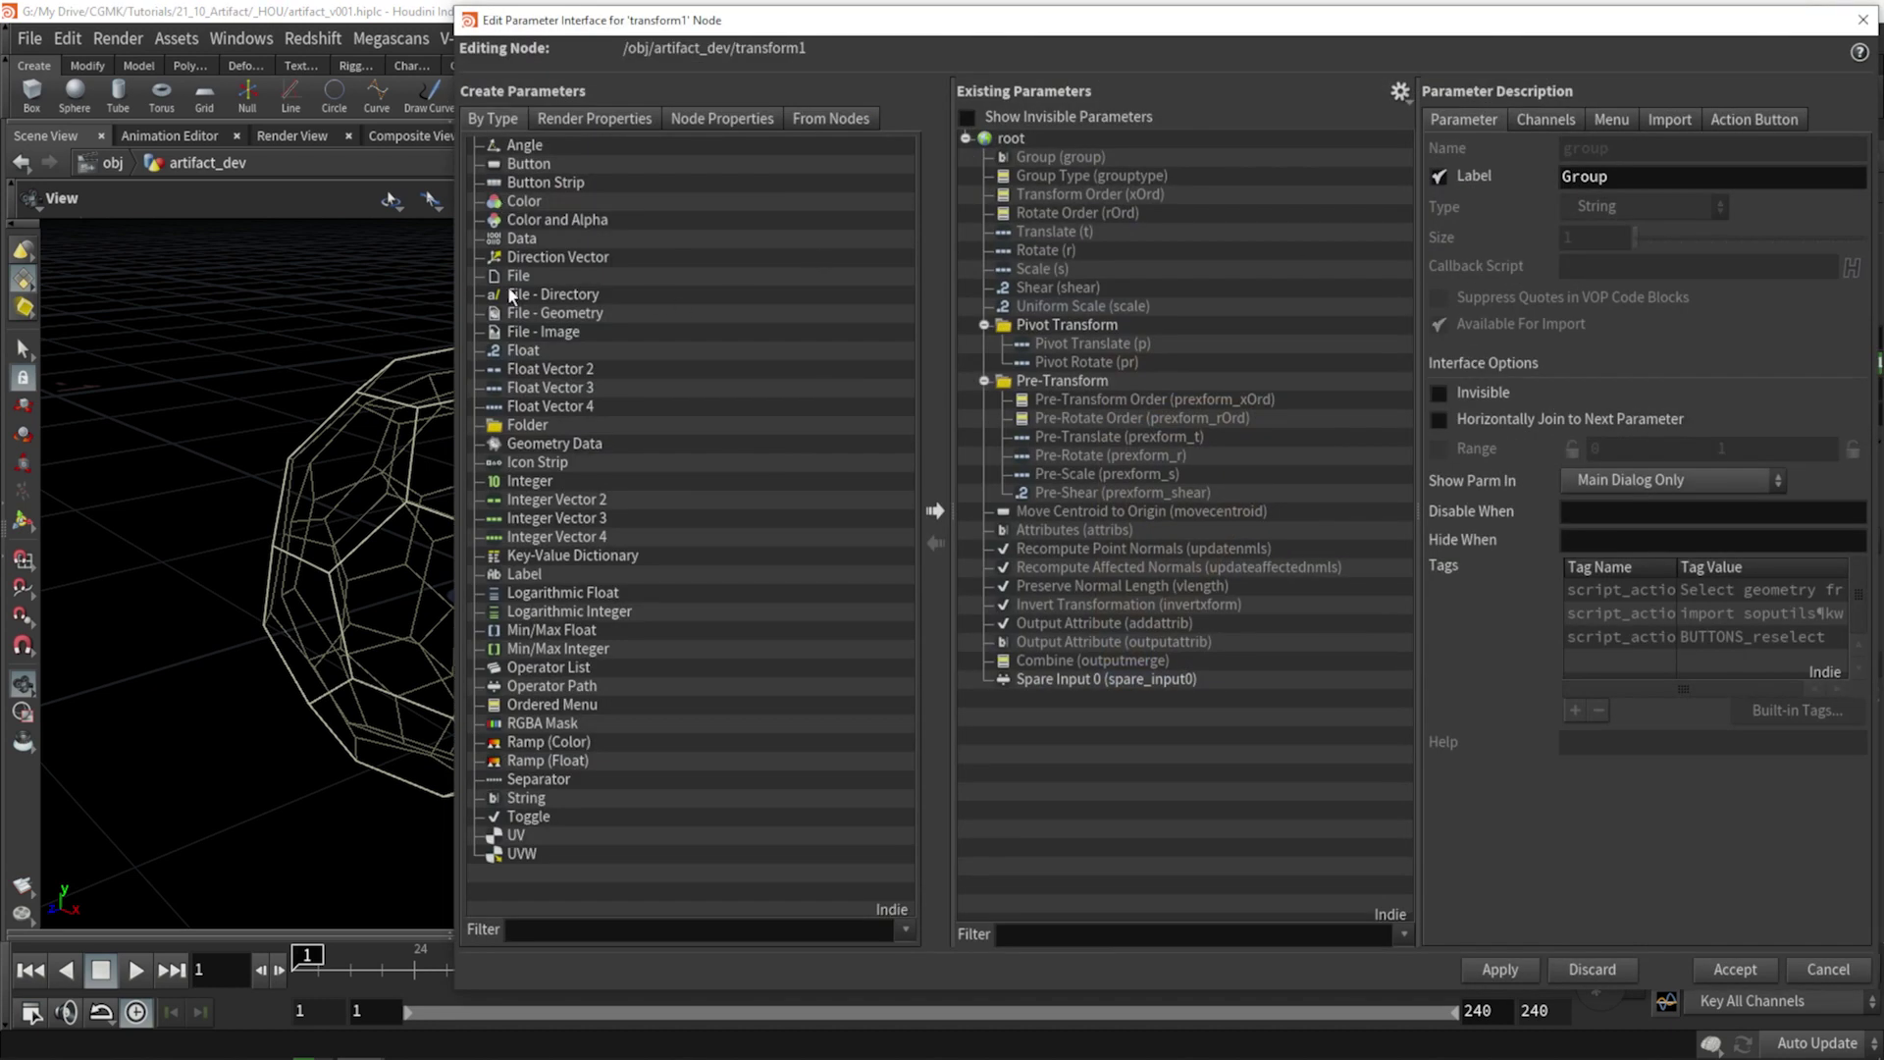
Add a Float parameter named rot_mult, labelled Rotation Multiplier, to transform1 and accept.
drag(534, 353, 1120, 223)
double_click(1672, 148)
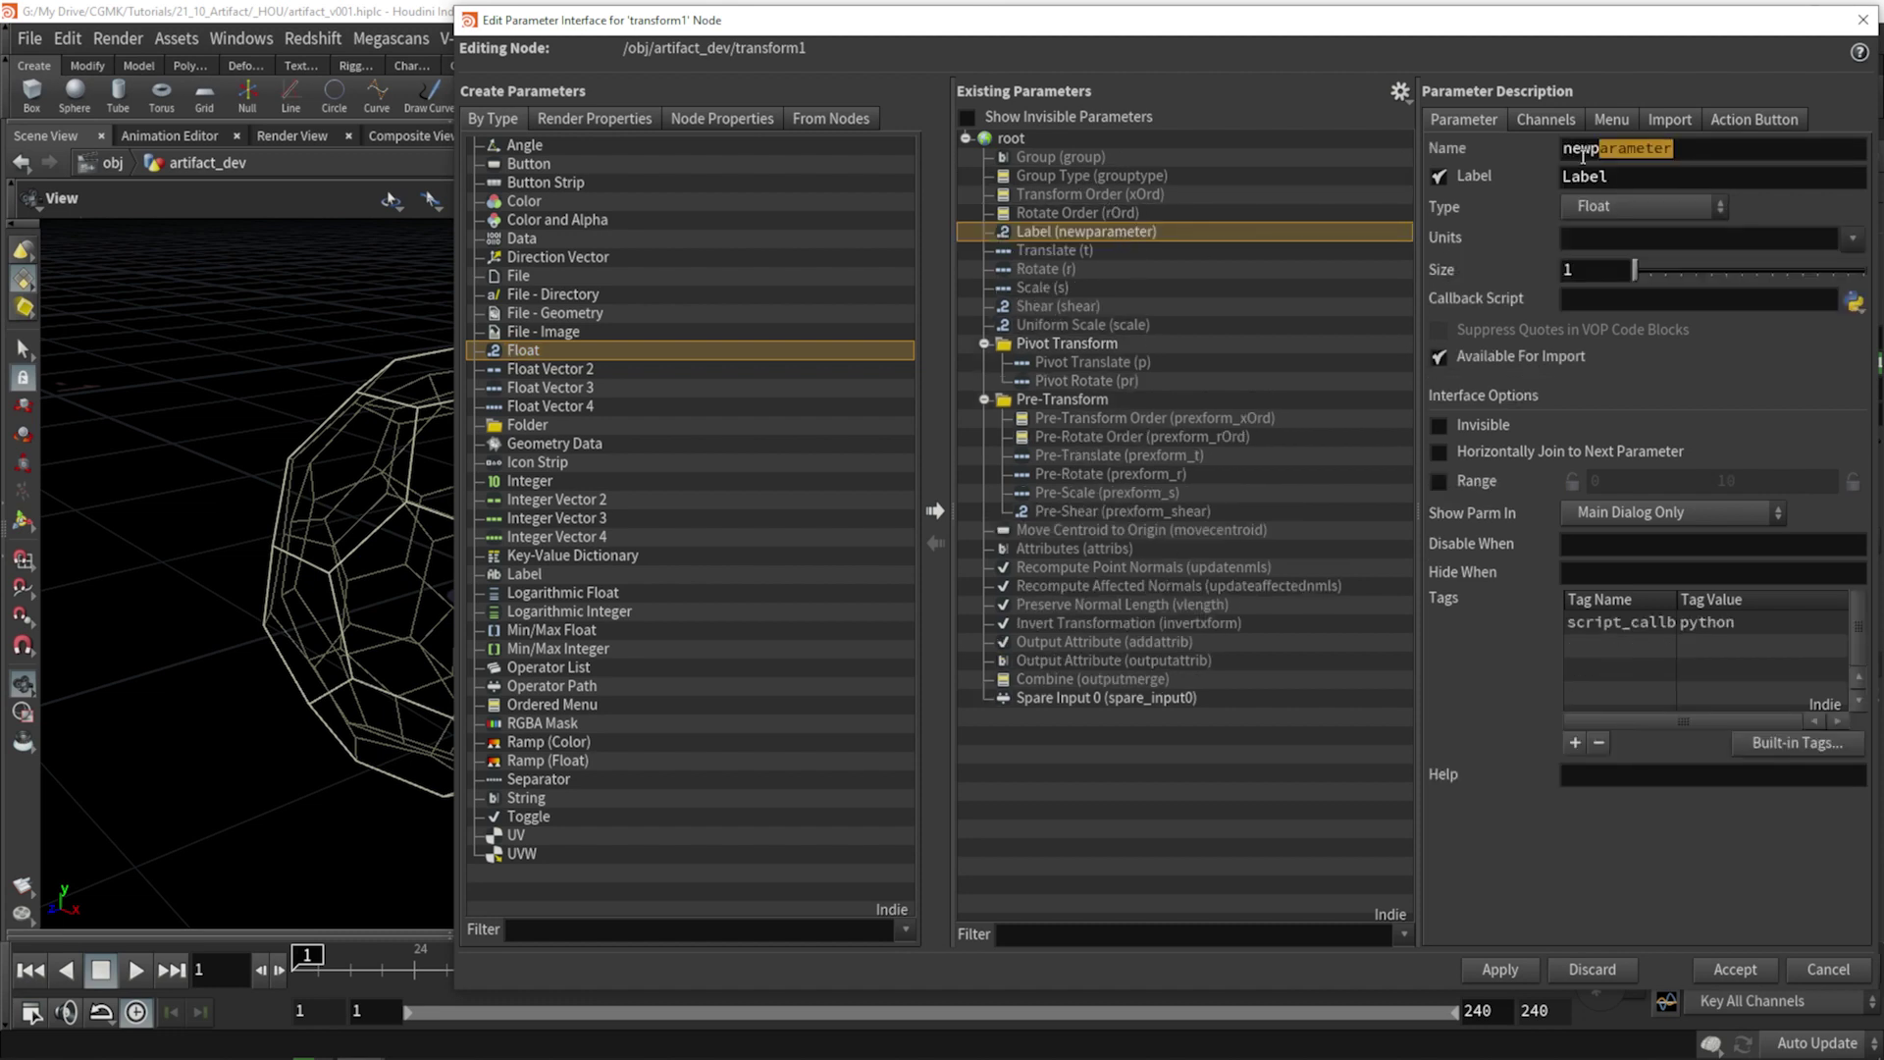
text(rot_)
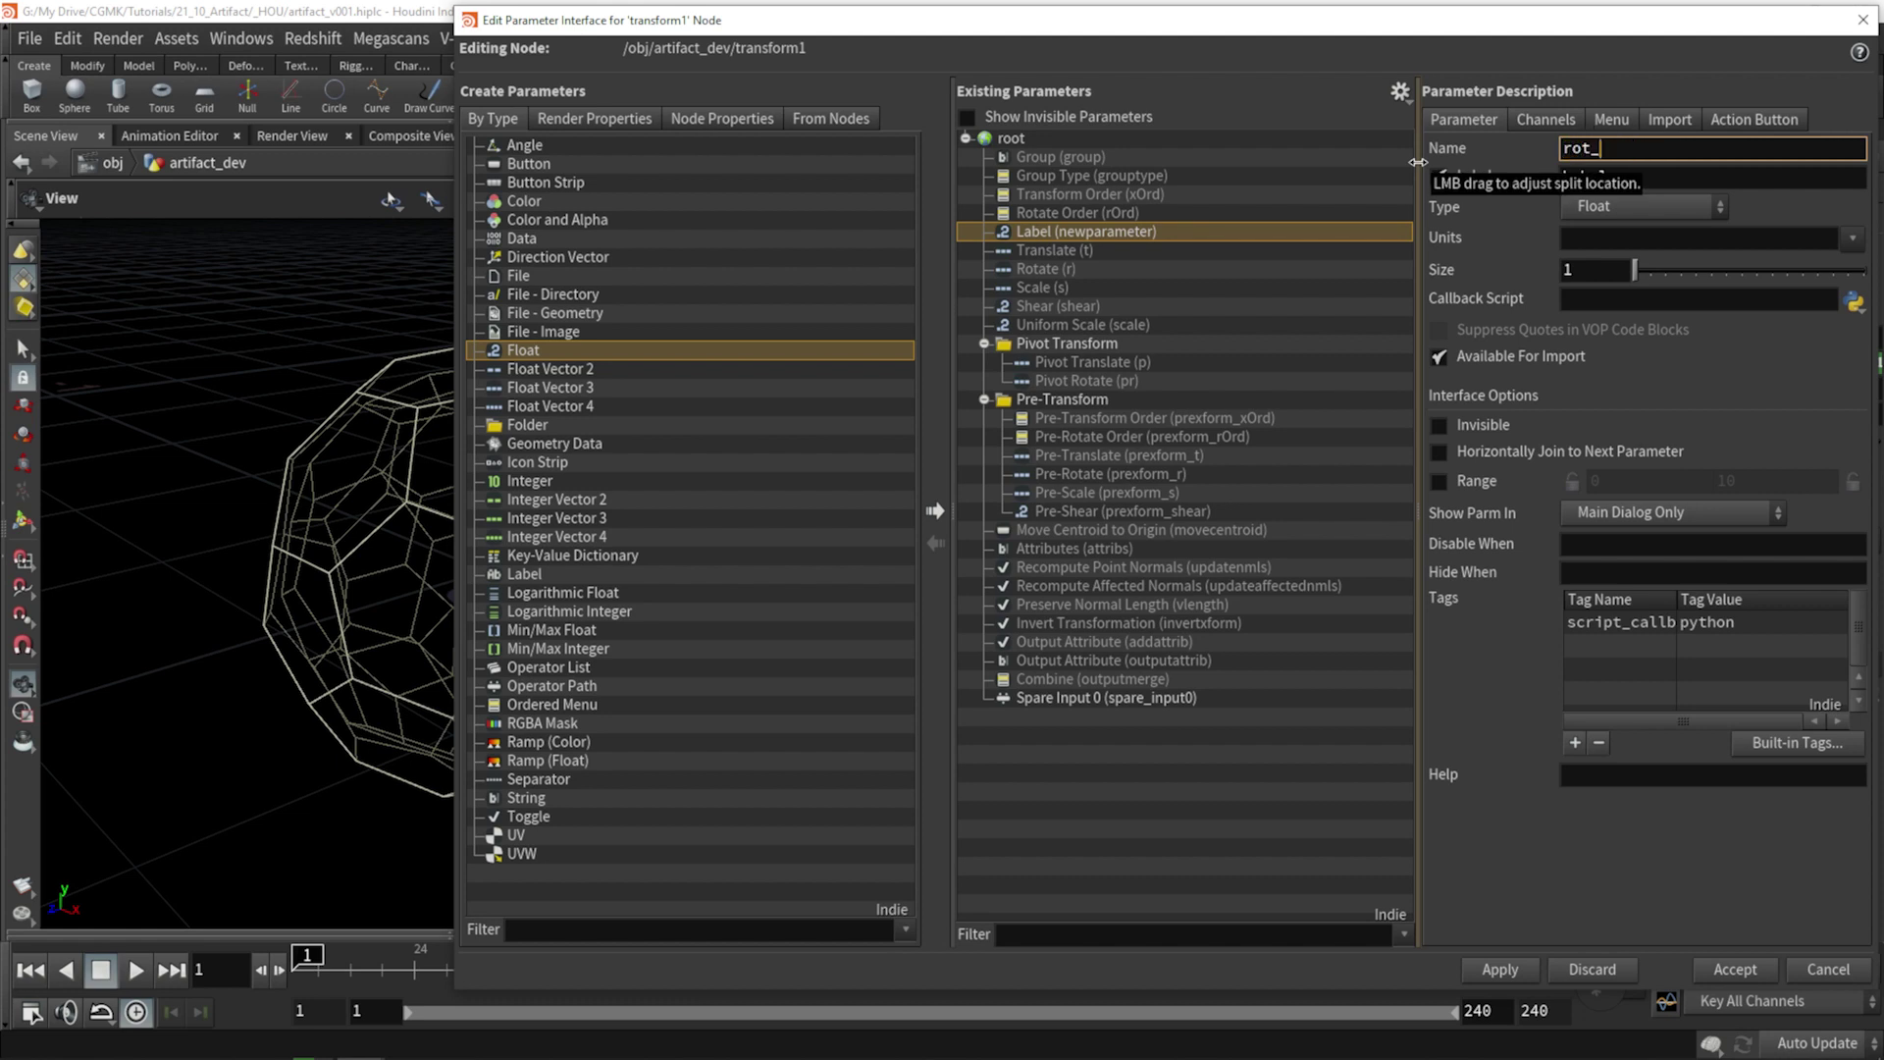
text(mn)
text(ult)
key(Tab)
text(R)
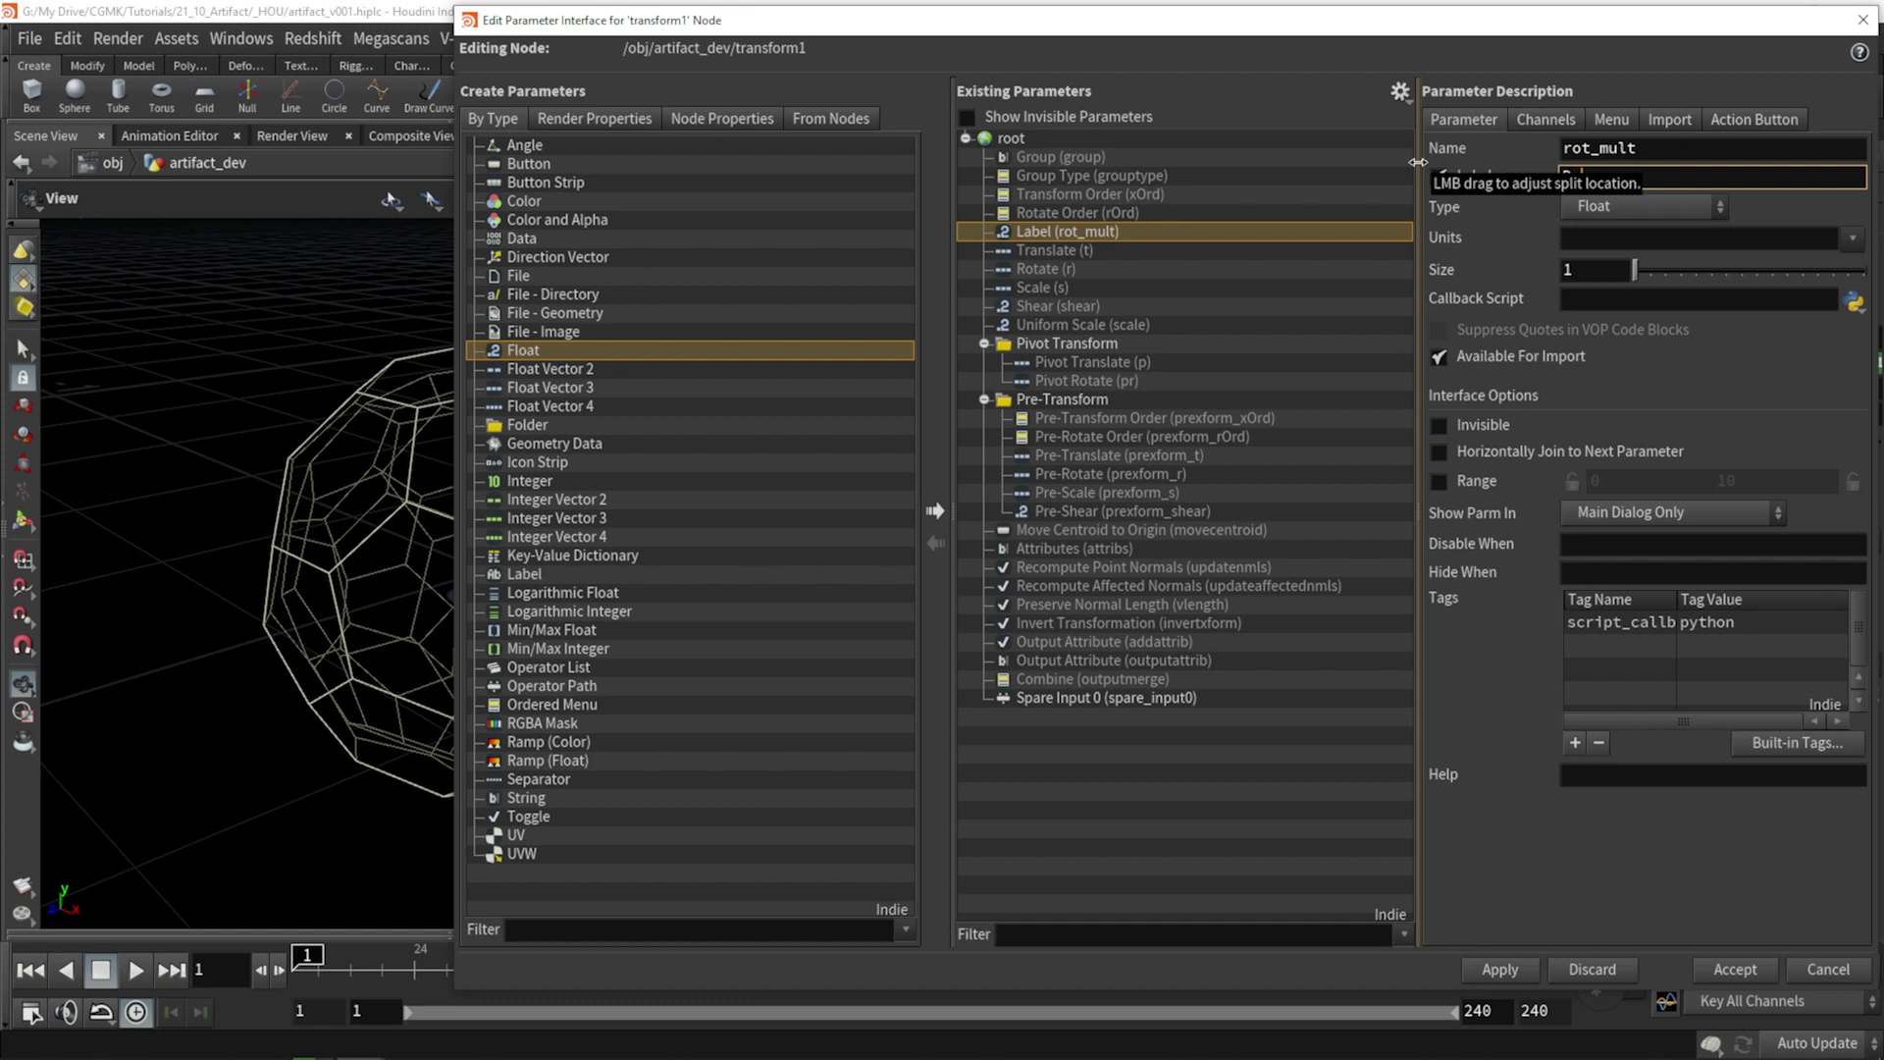
text(otation Mu)
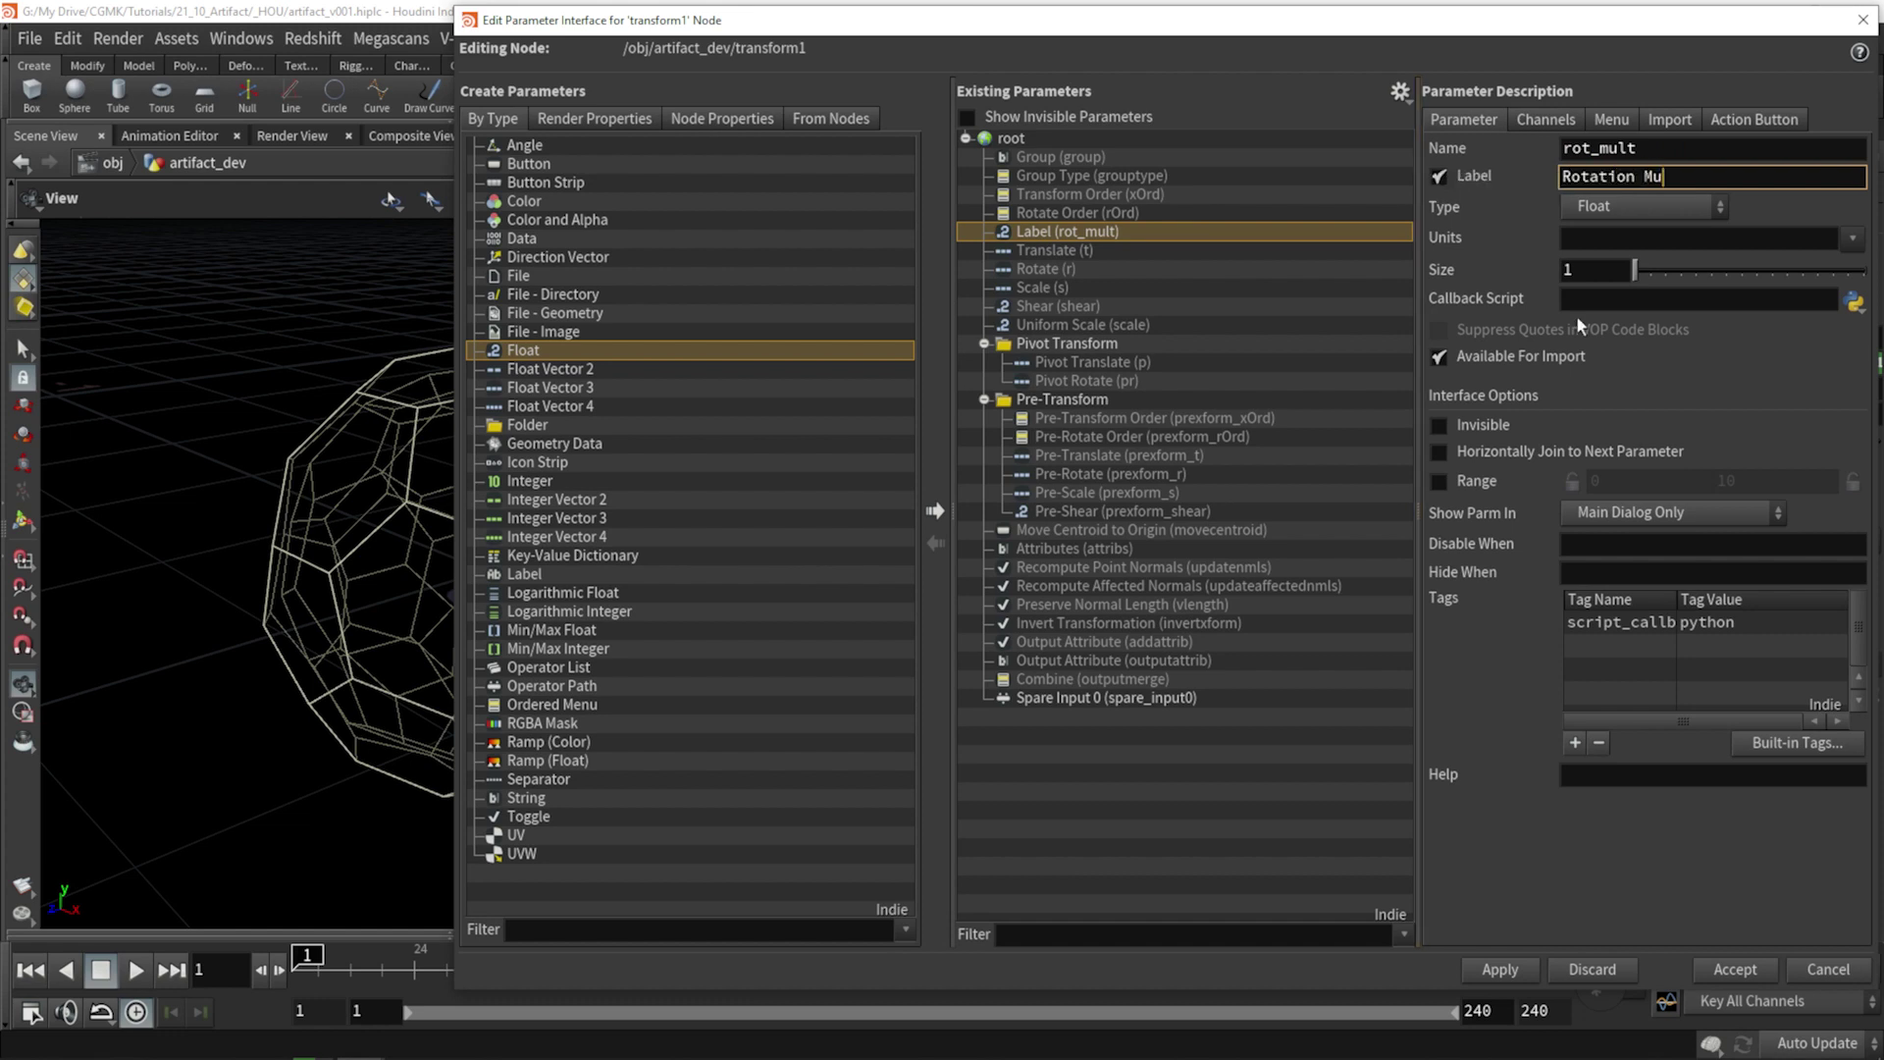
text(ltiplier)
key(Return)
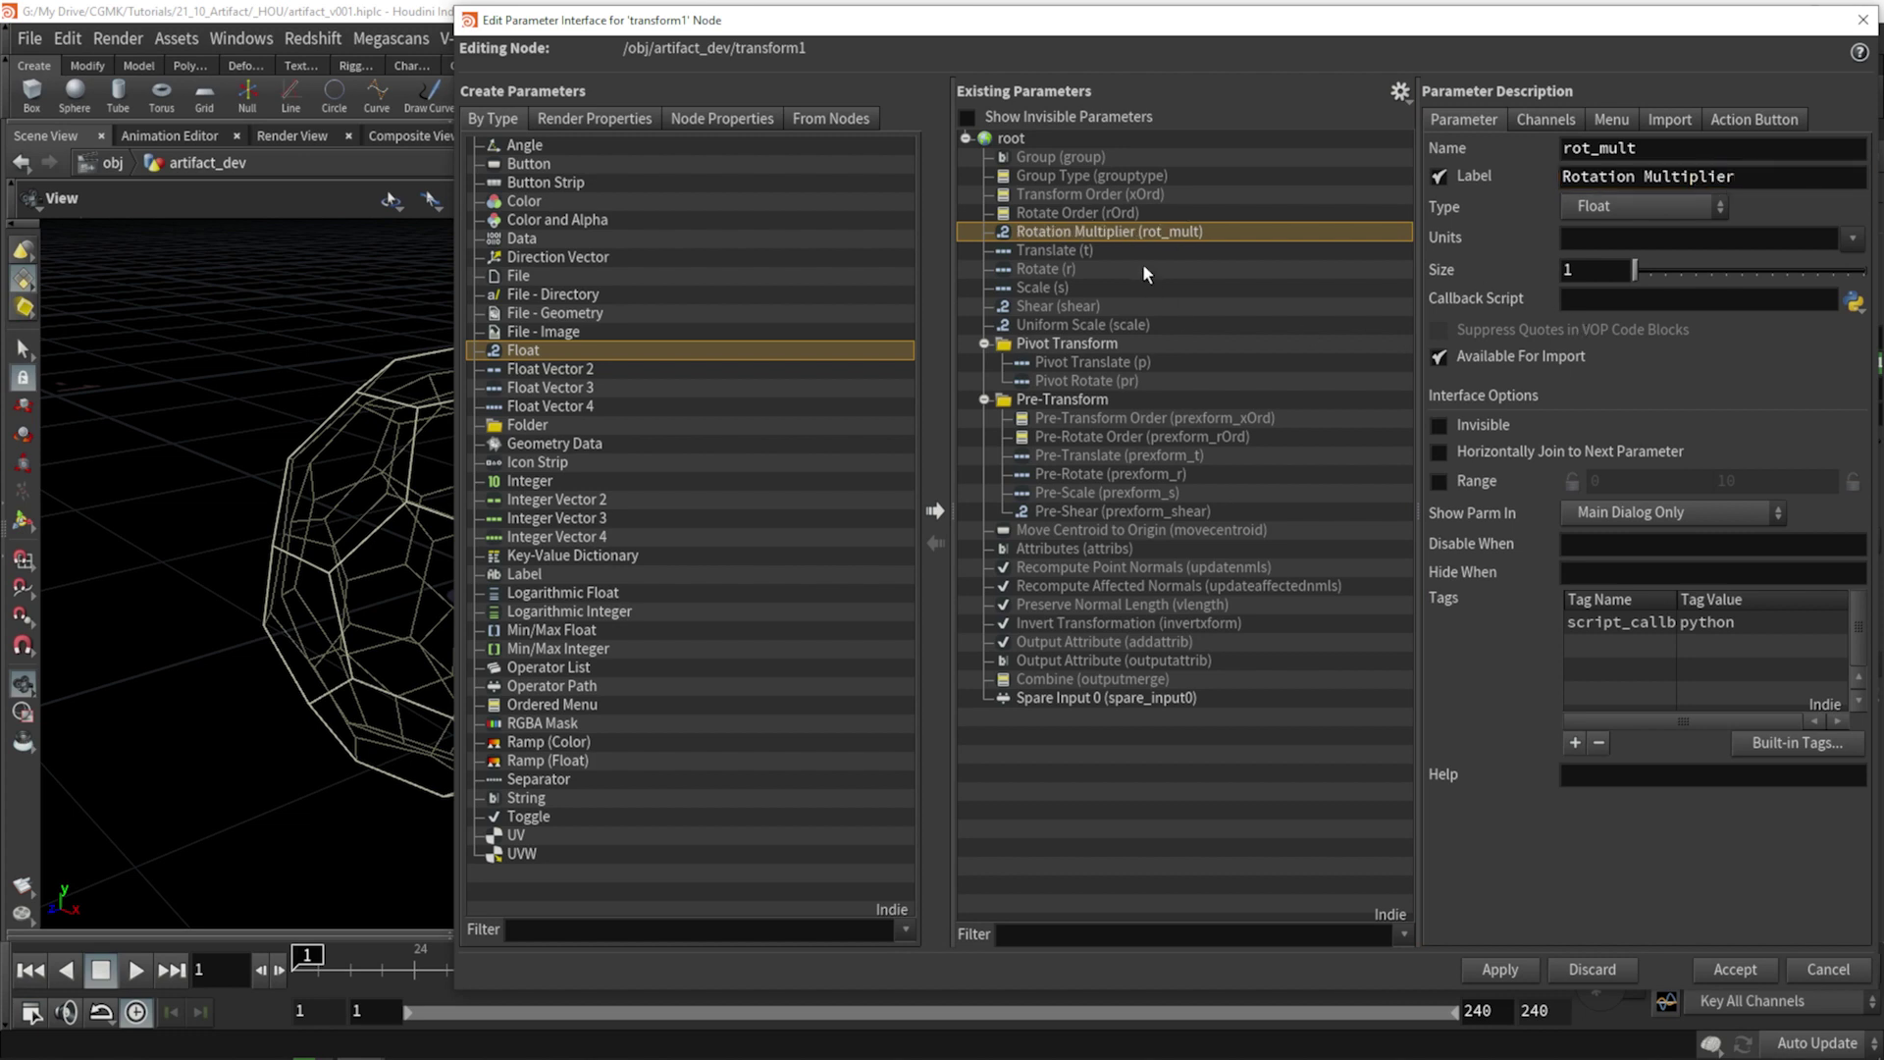
click(1761, 971)
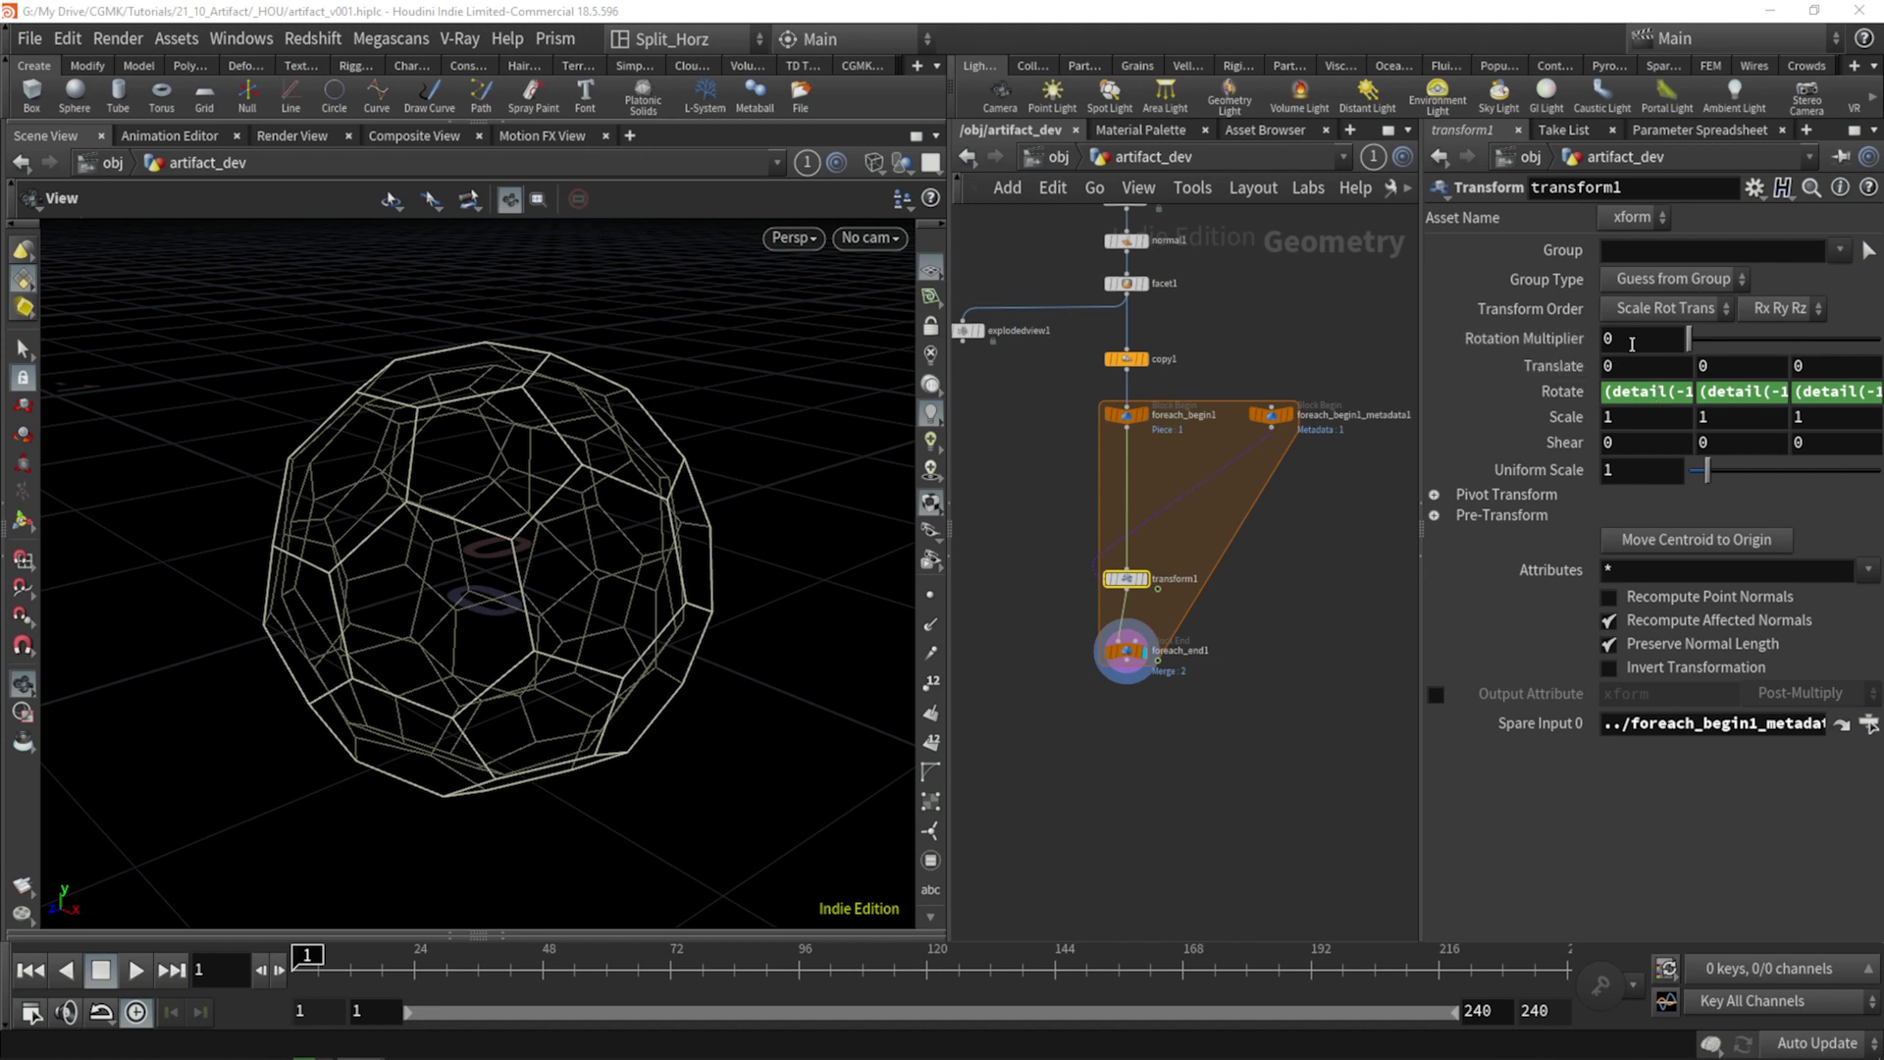
Set Rotation Multiplier to 10 and copy that parameter.
click(1627, 347)
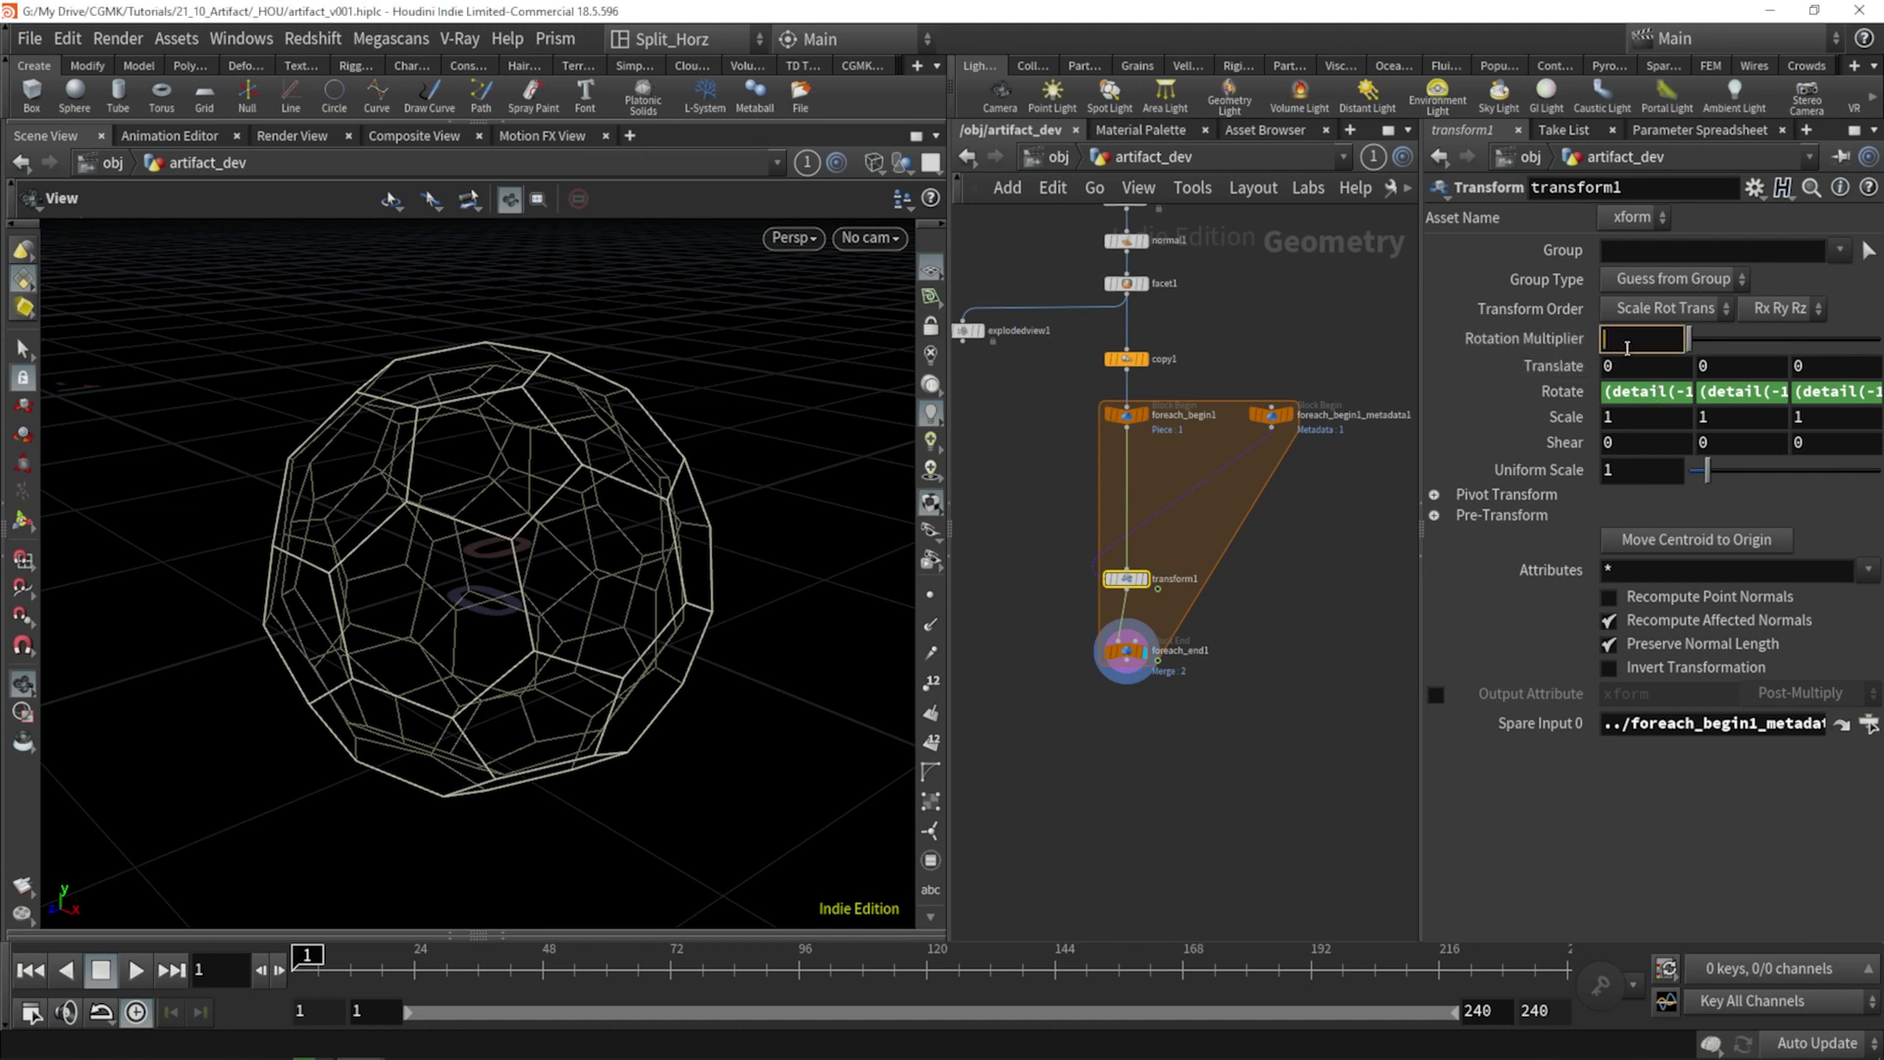
text(10)
right_click(1521, 338)
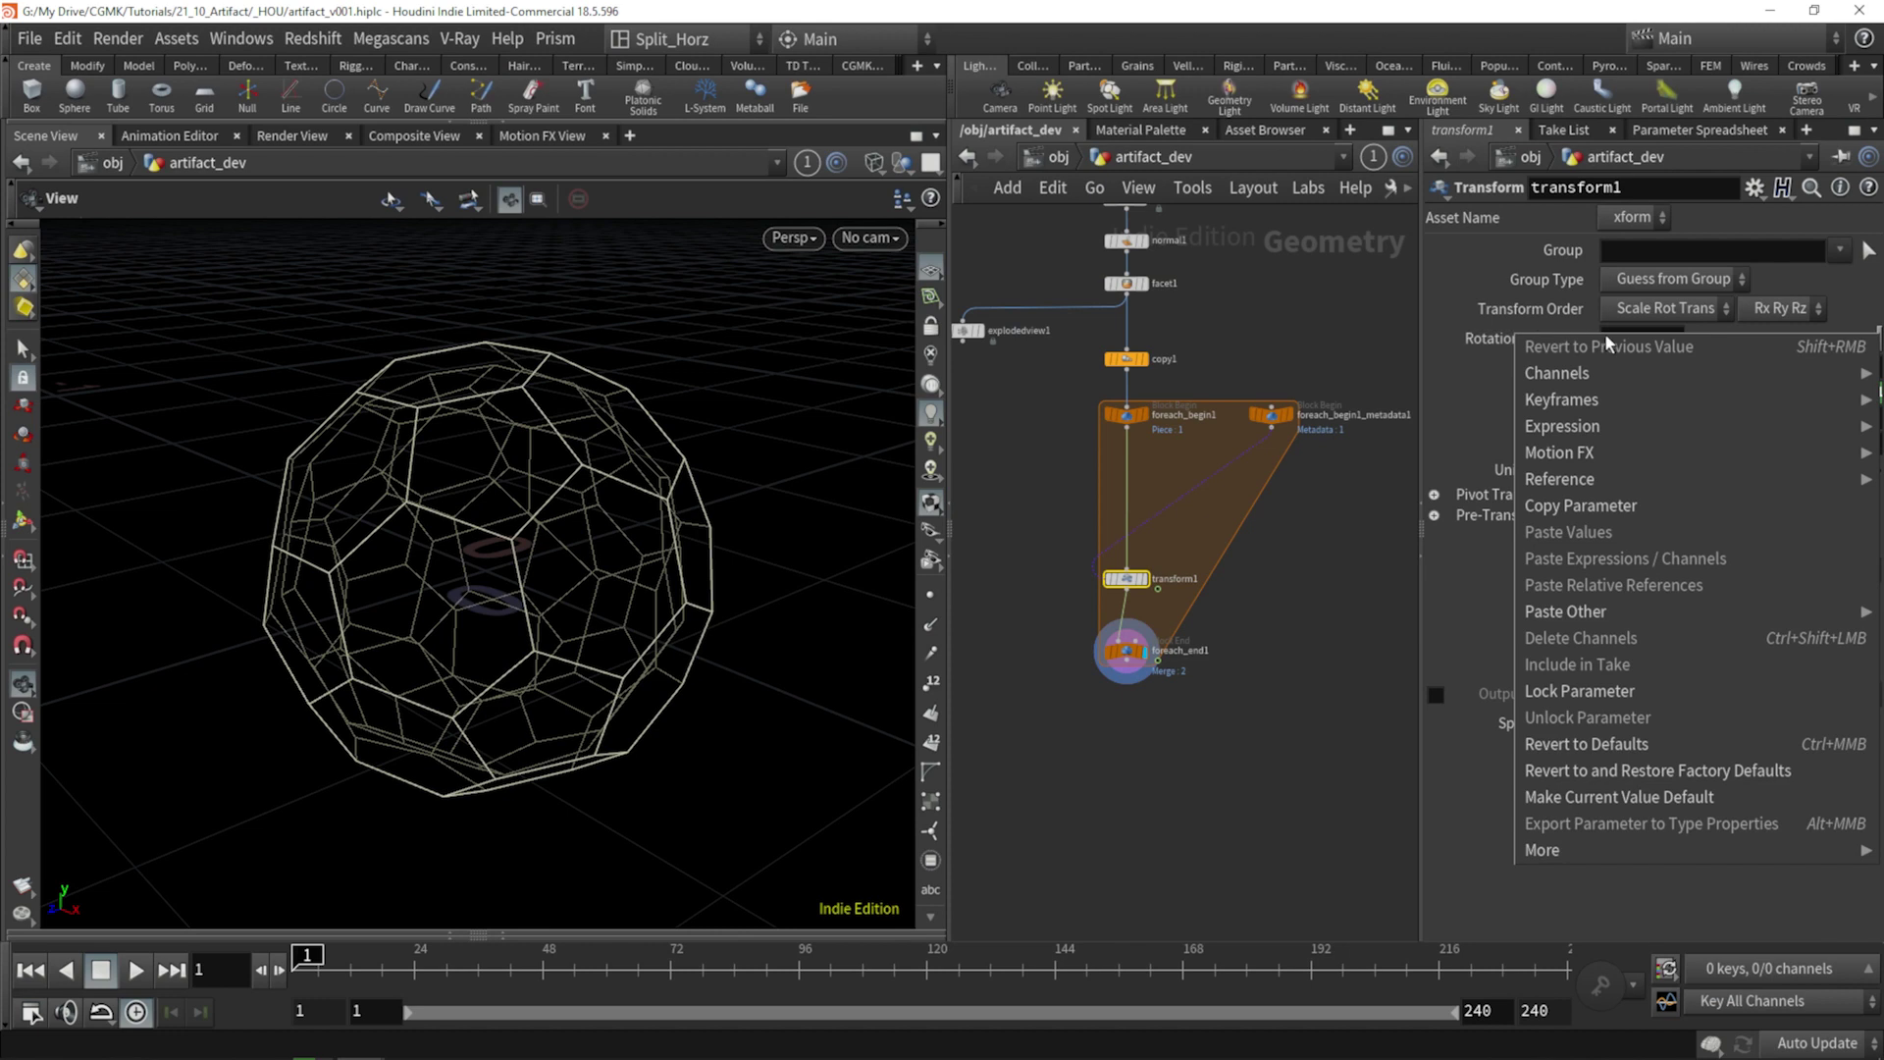
click(1598, 504)
Paste a relative reference to rot_mult into transform1's Rotate expression.
click(1621, 393)
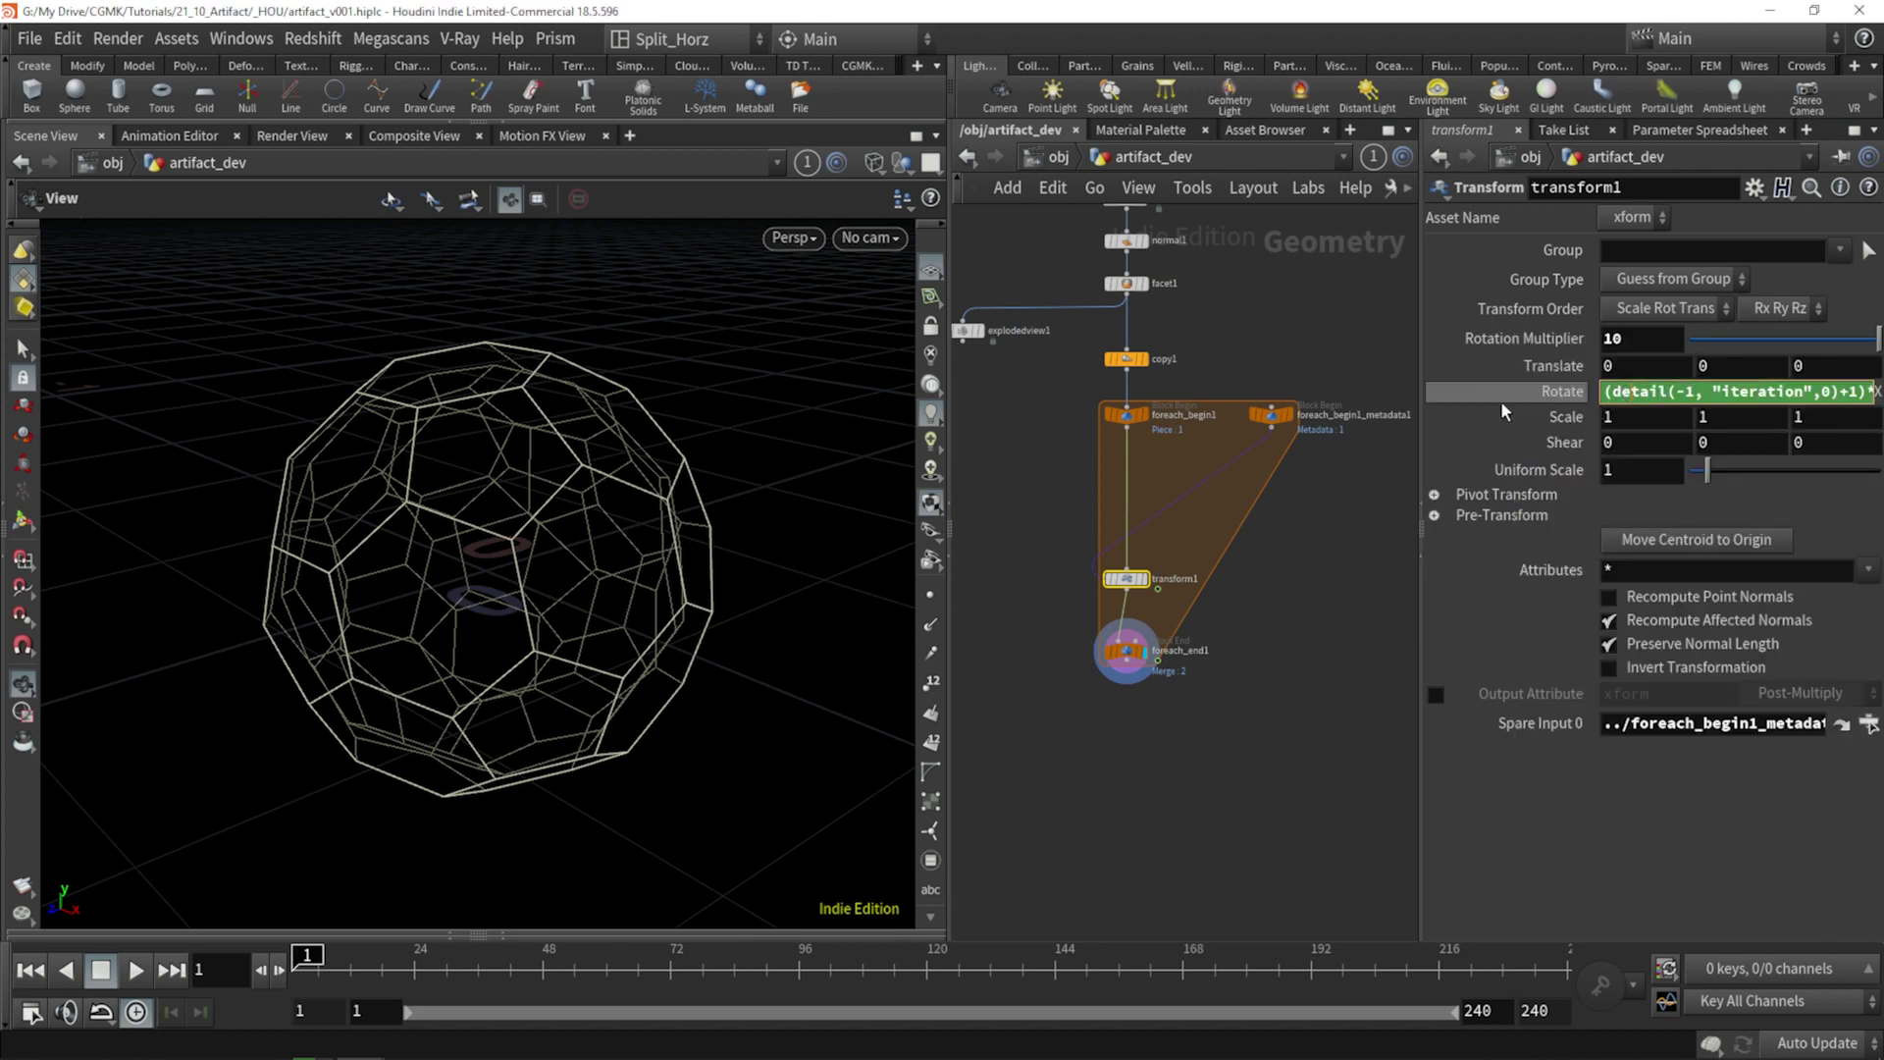
drag(947, 306, 687, 307)
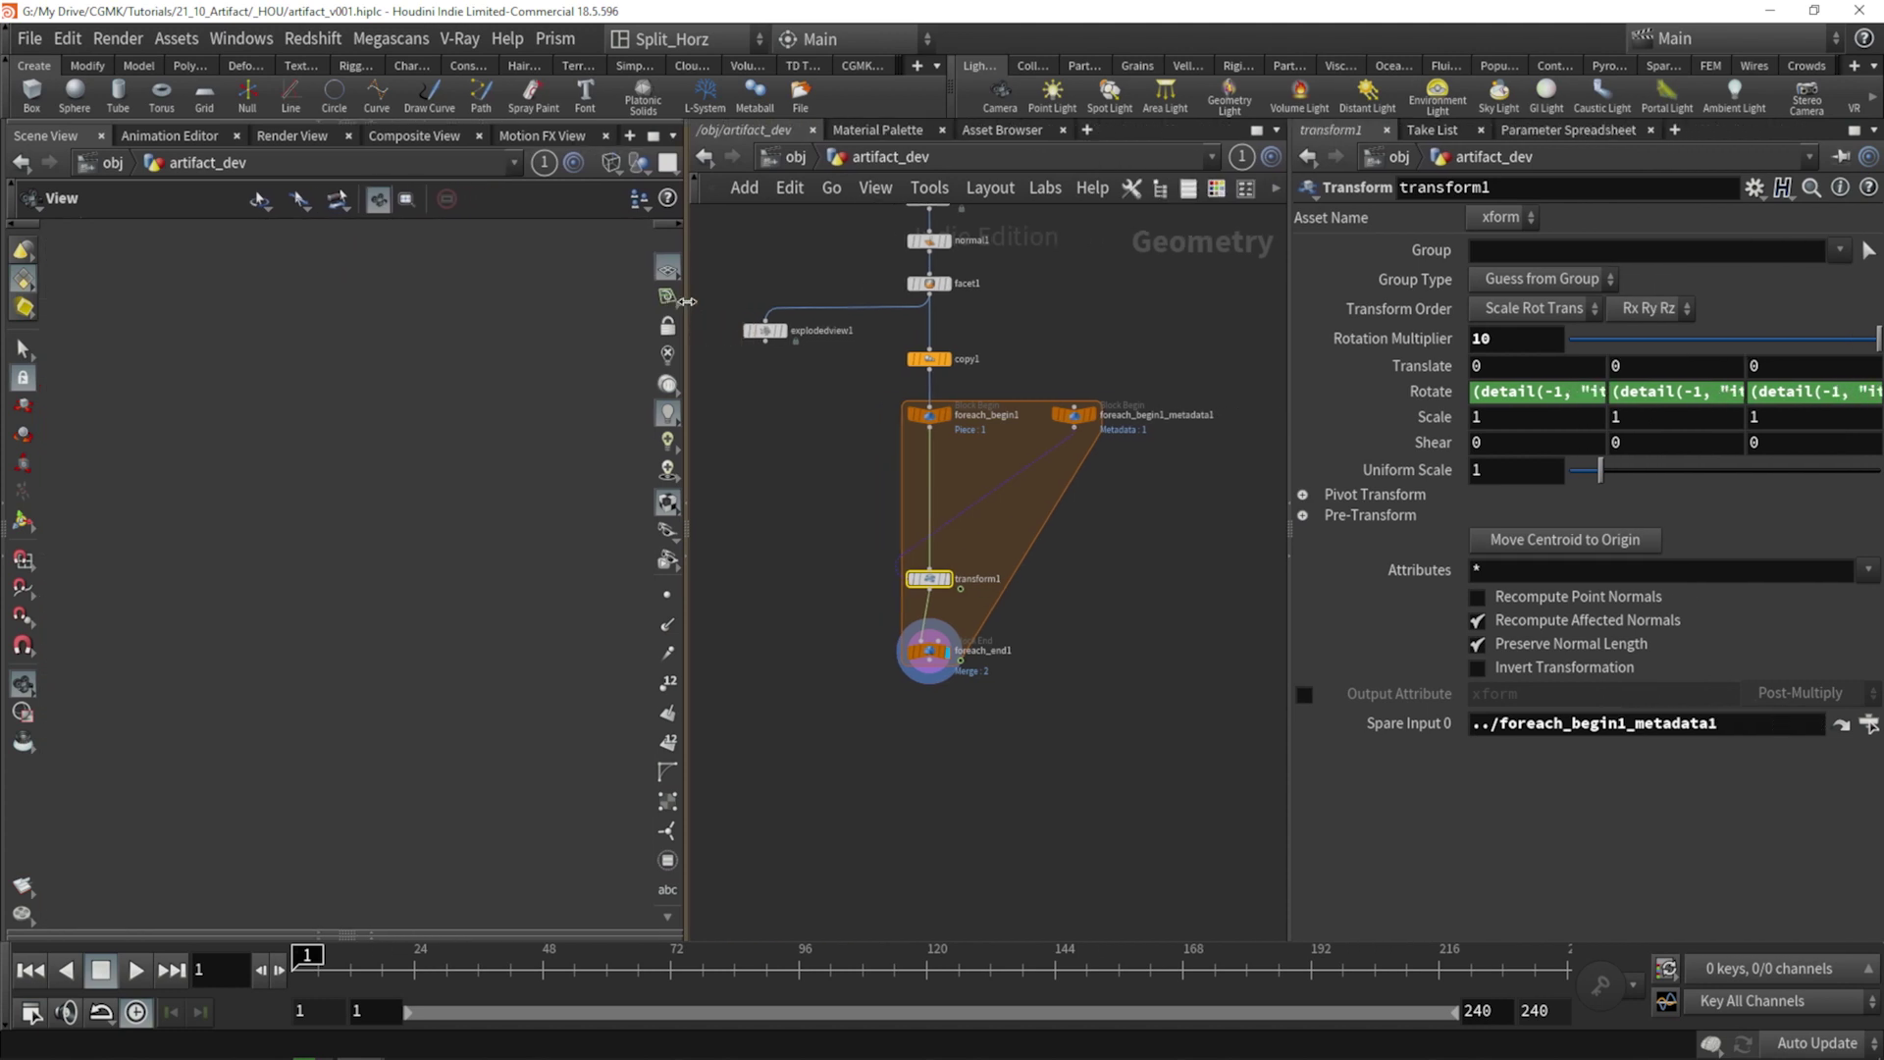
click(1528, 393)
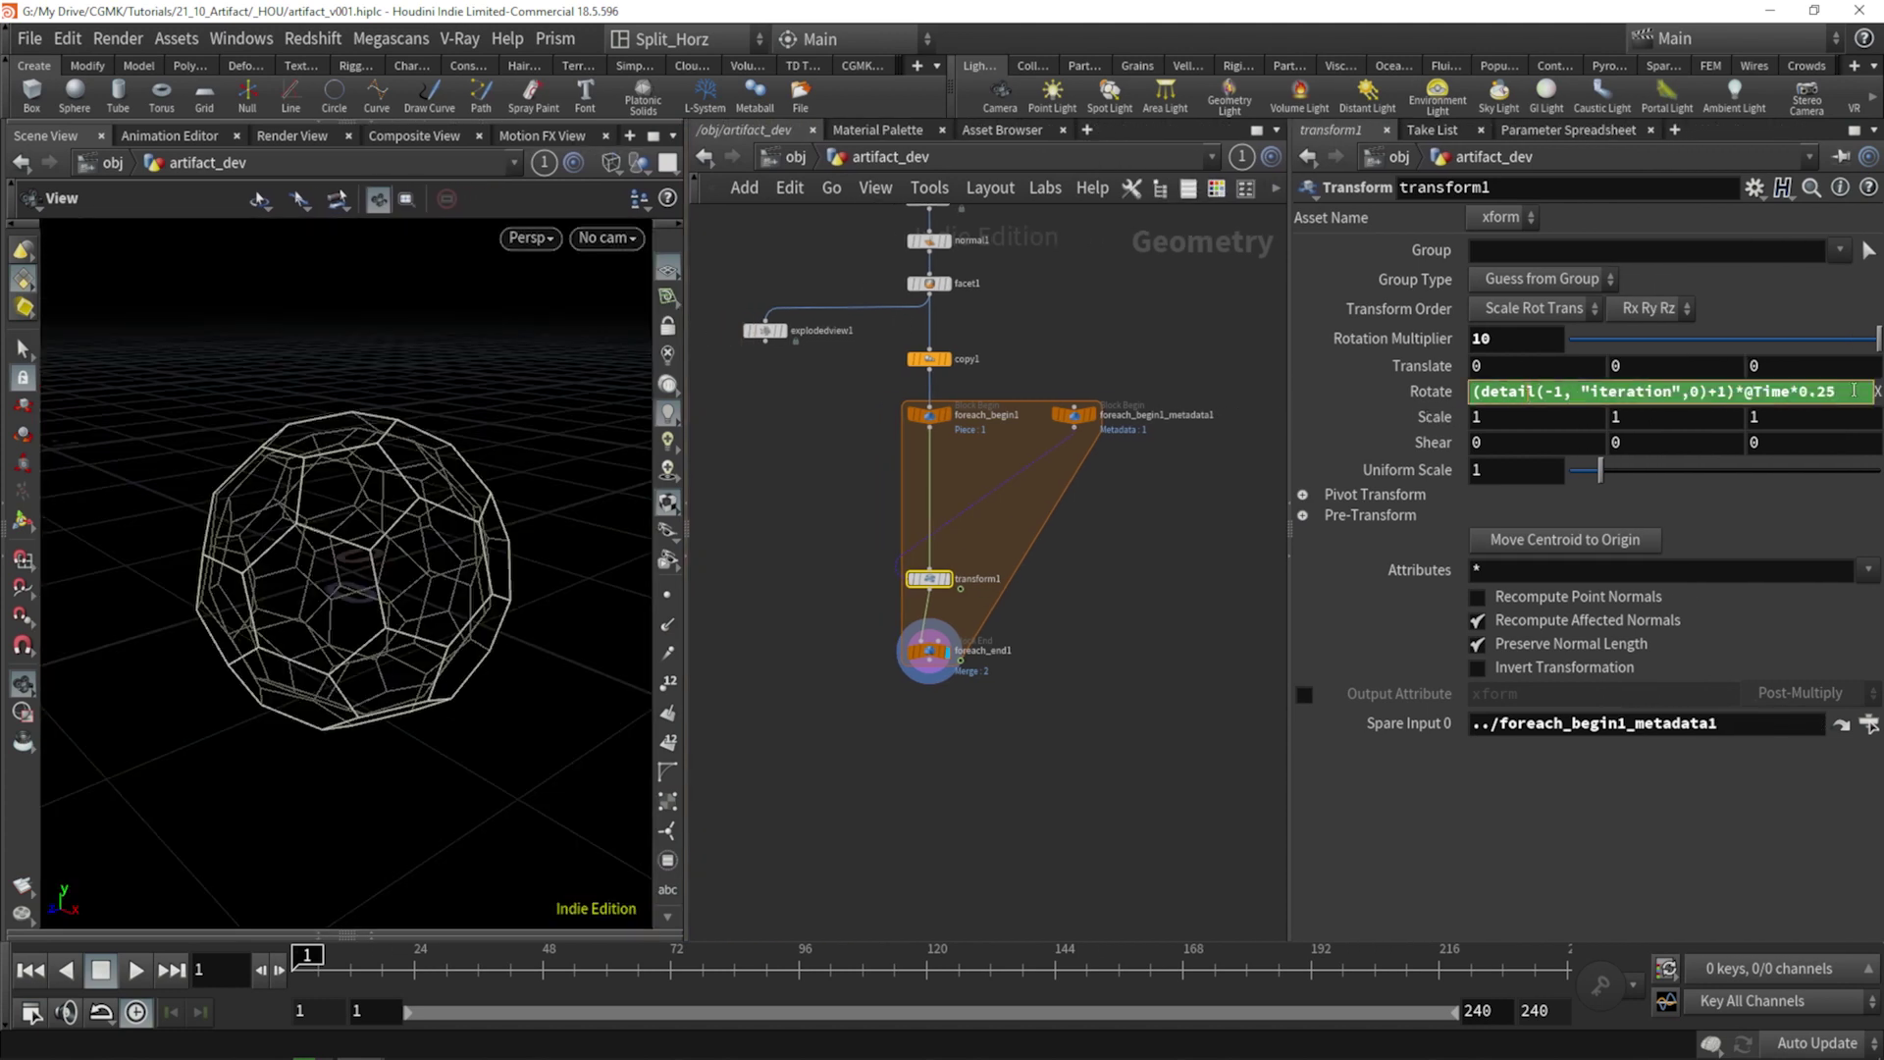
right_click(1853, 392)
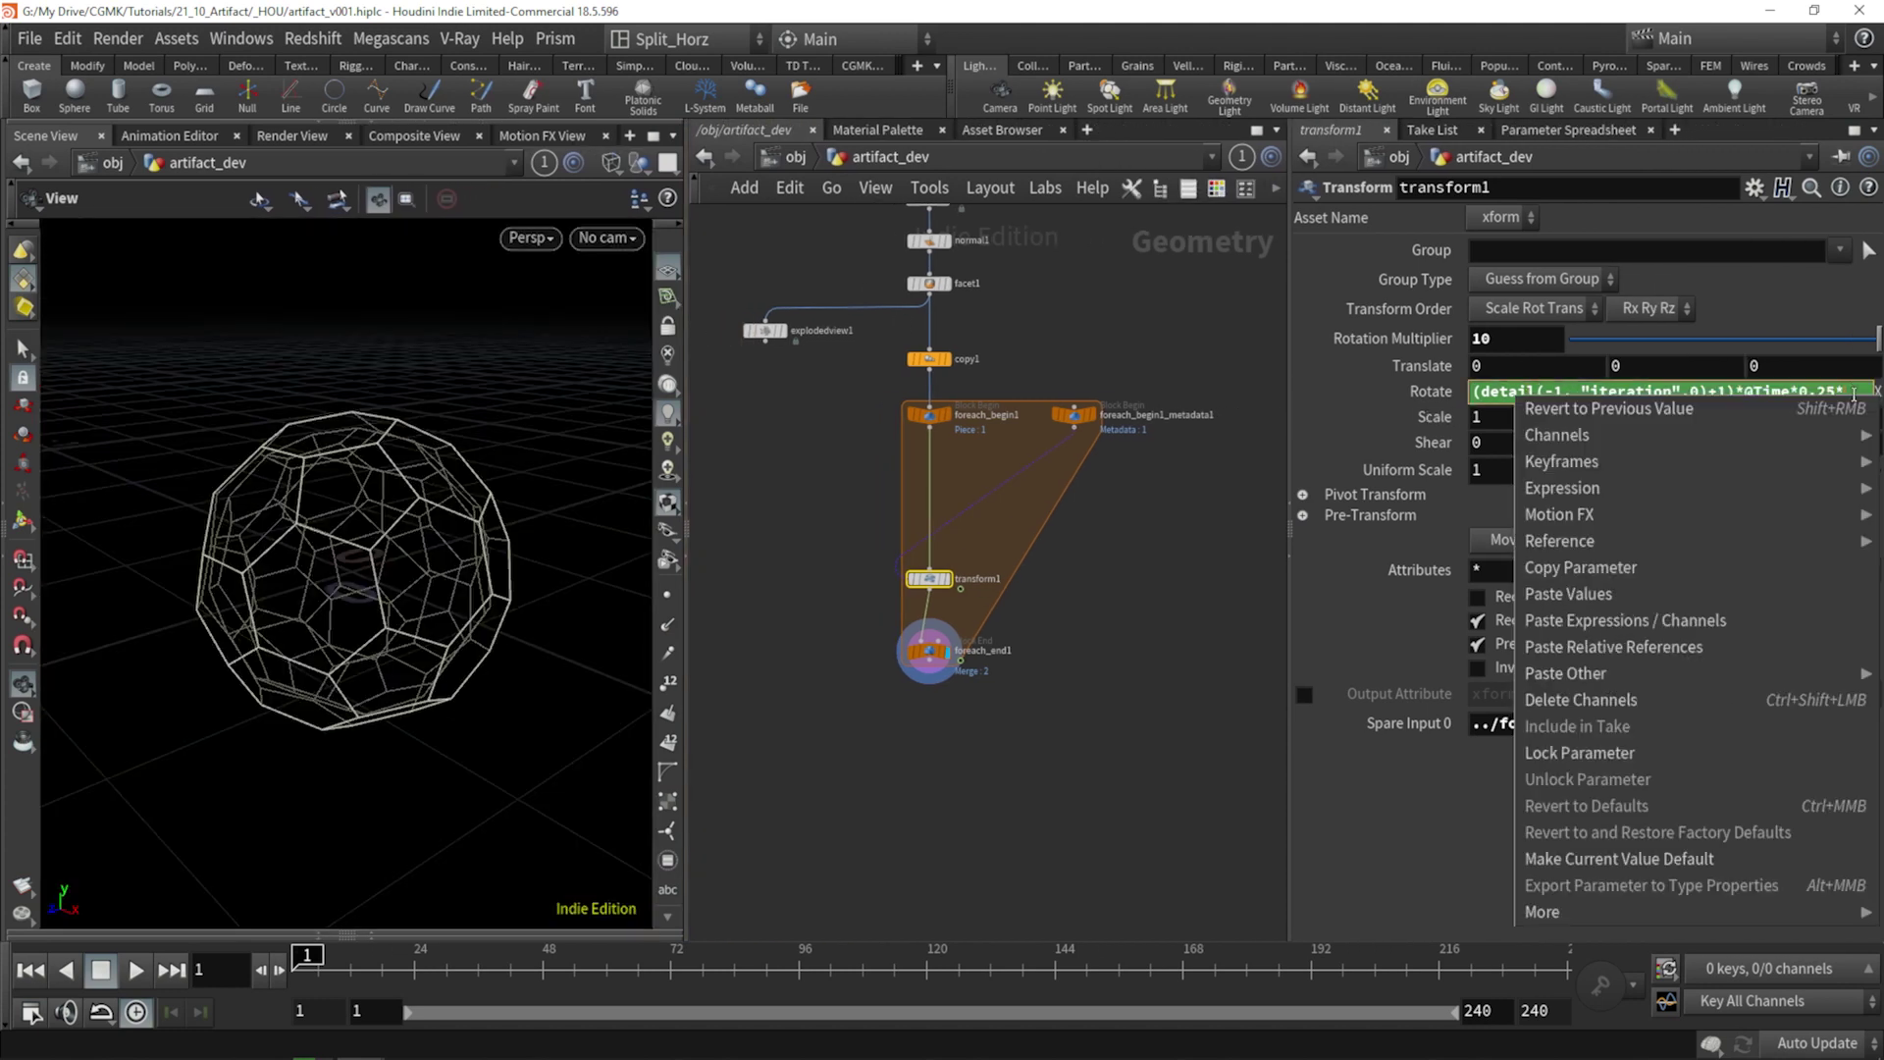
click(1636, 647)
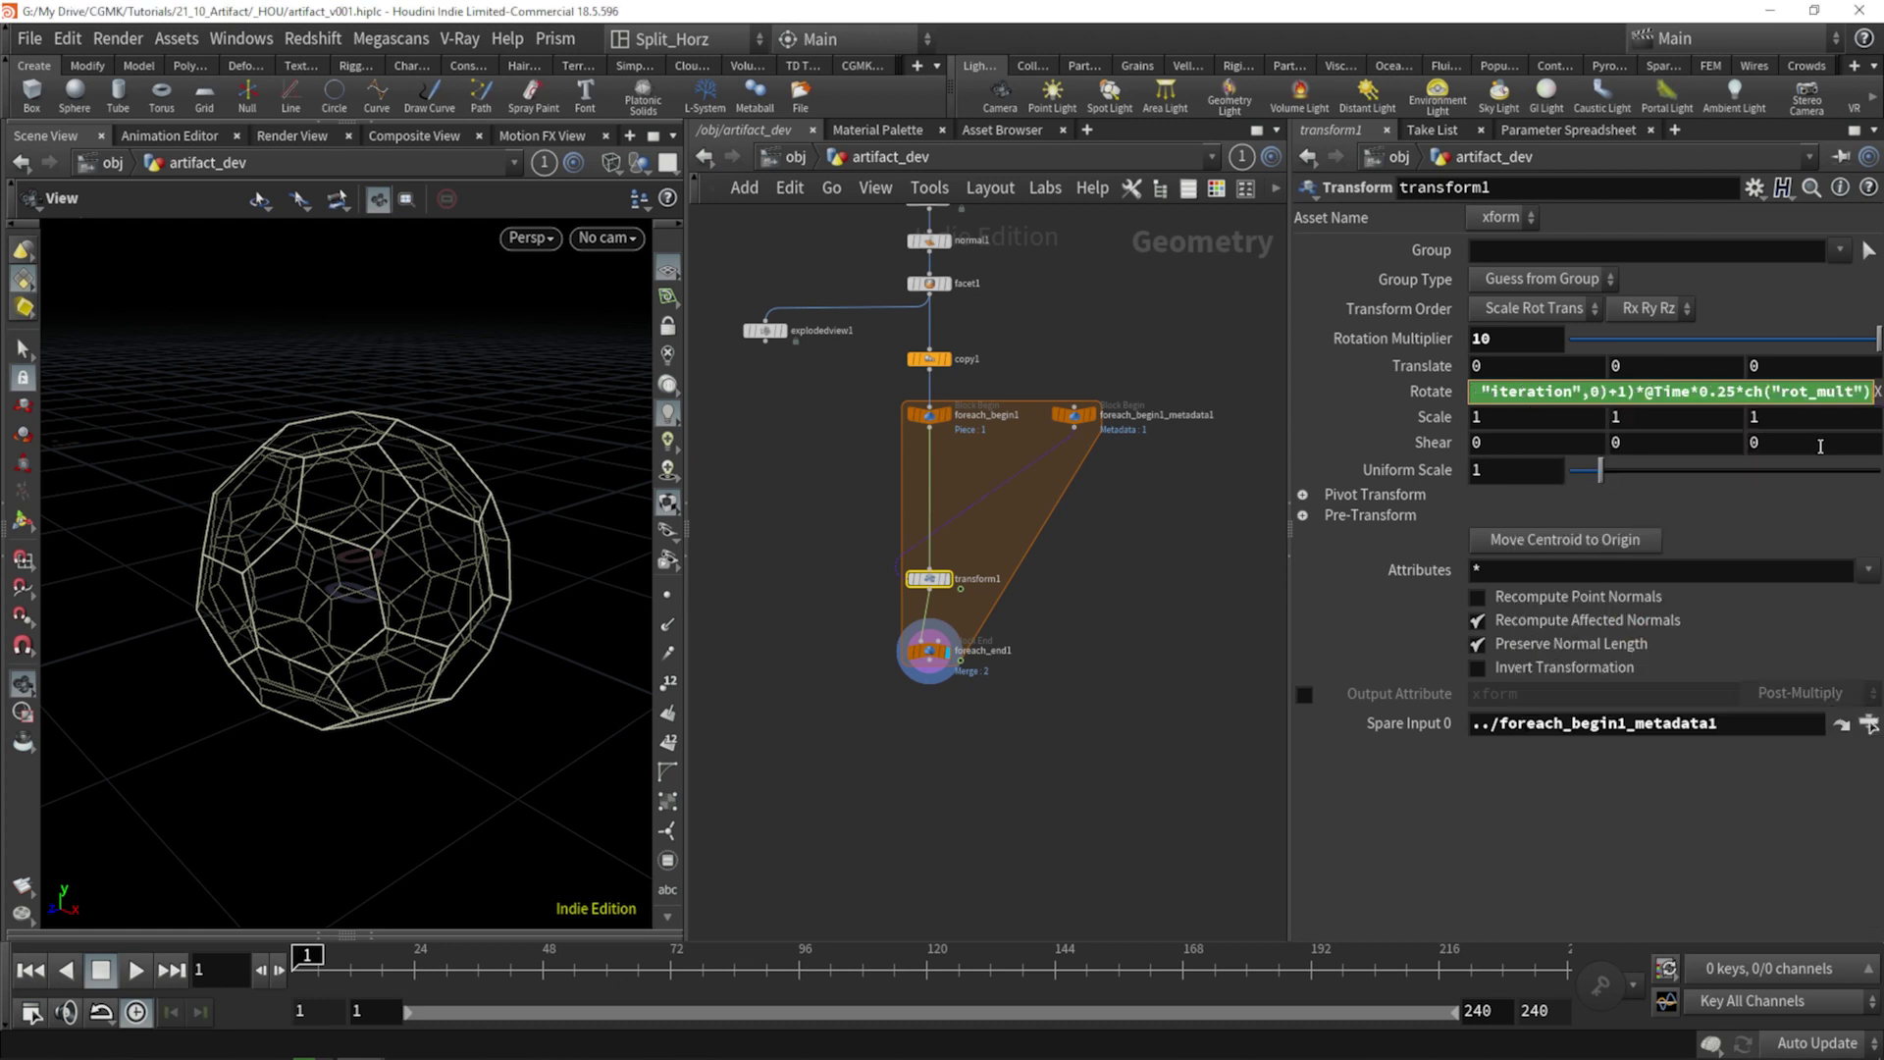
drag(1738, 392, 1871, 413)
key(ctrl+c)
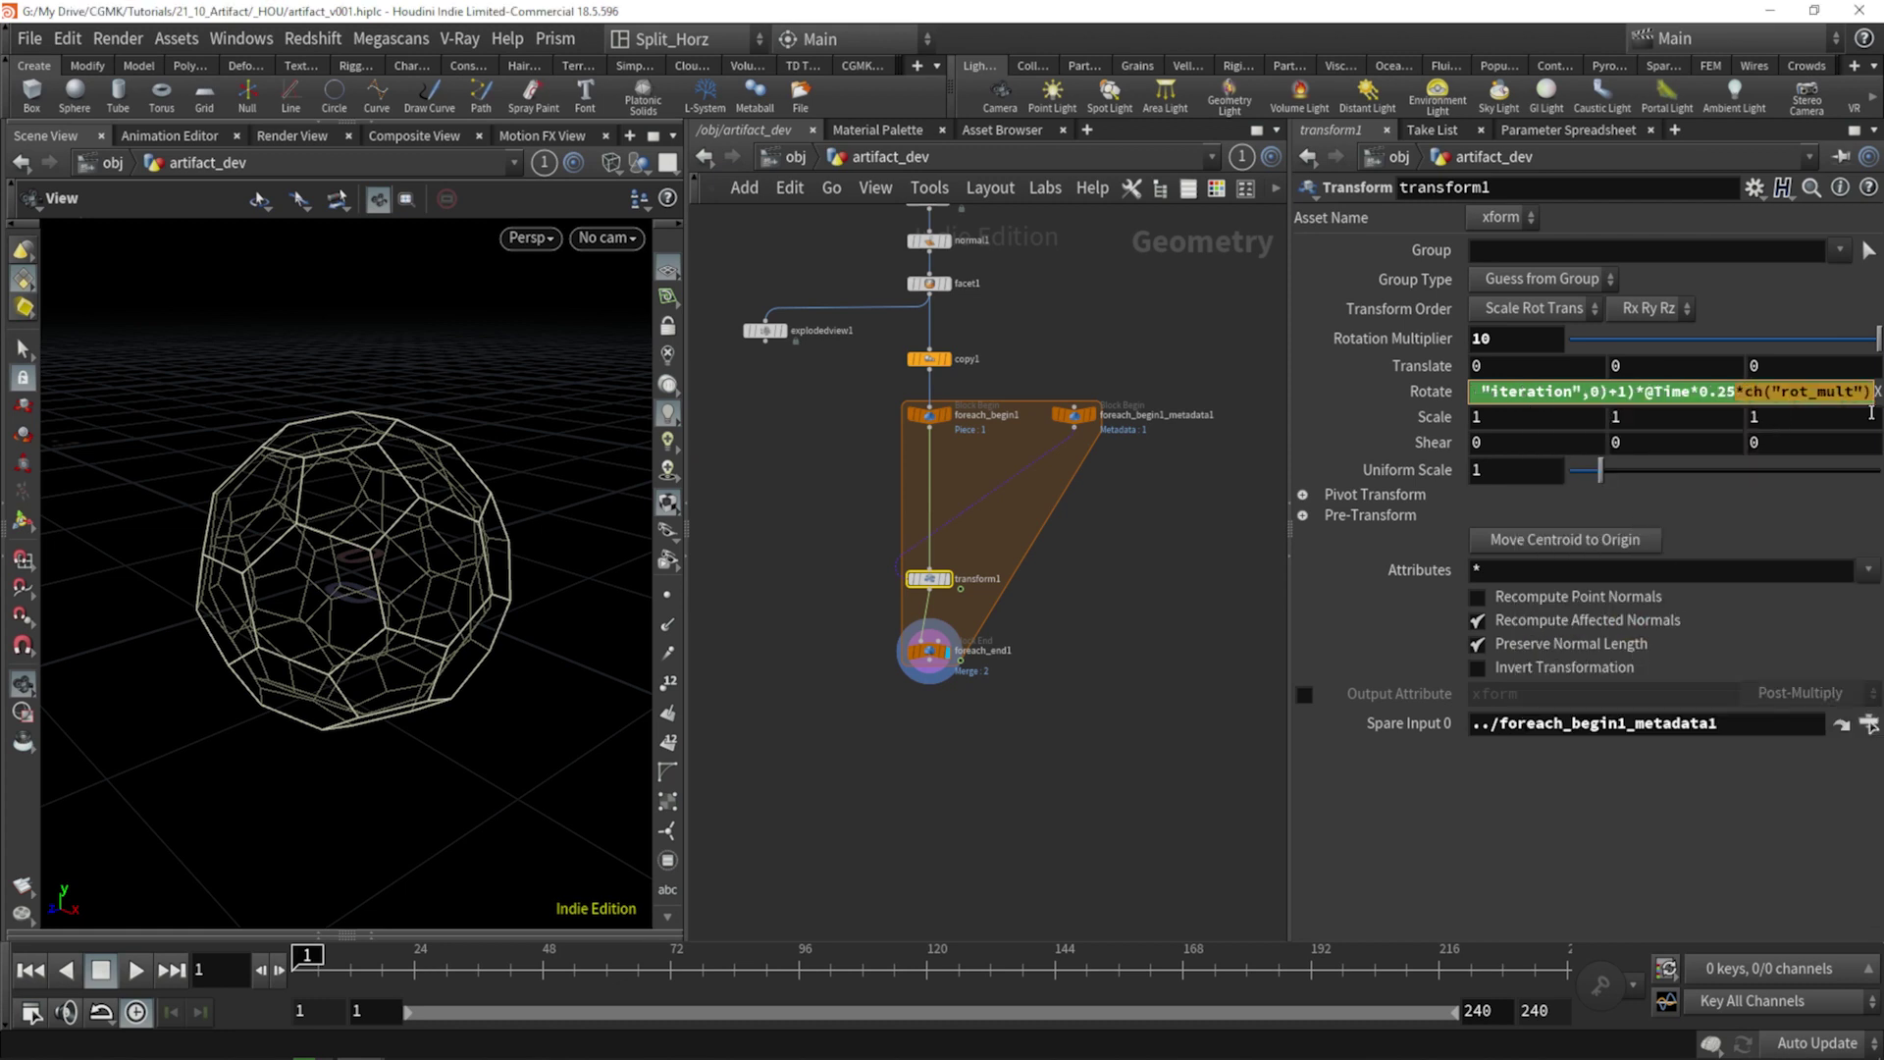
key(BackSpace)
key(BackSpace)
key(BackSpace)
key(BackSpace)
key(BackSpace)
text(1)
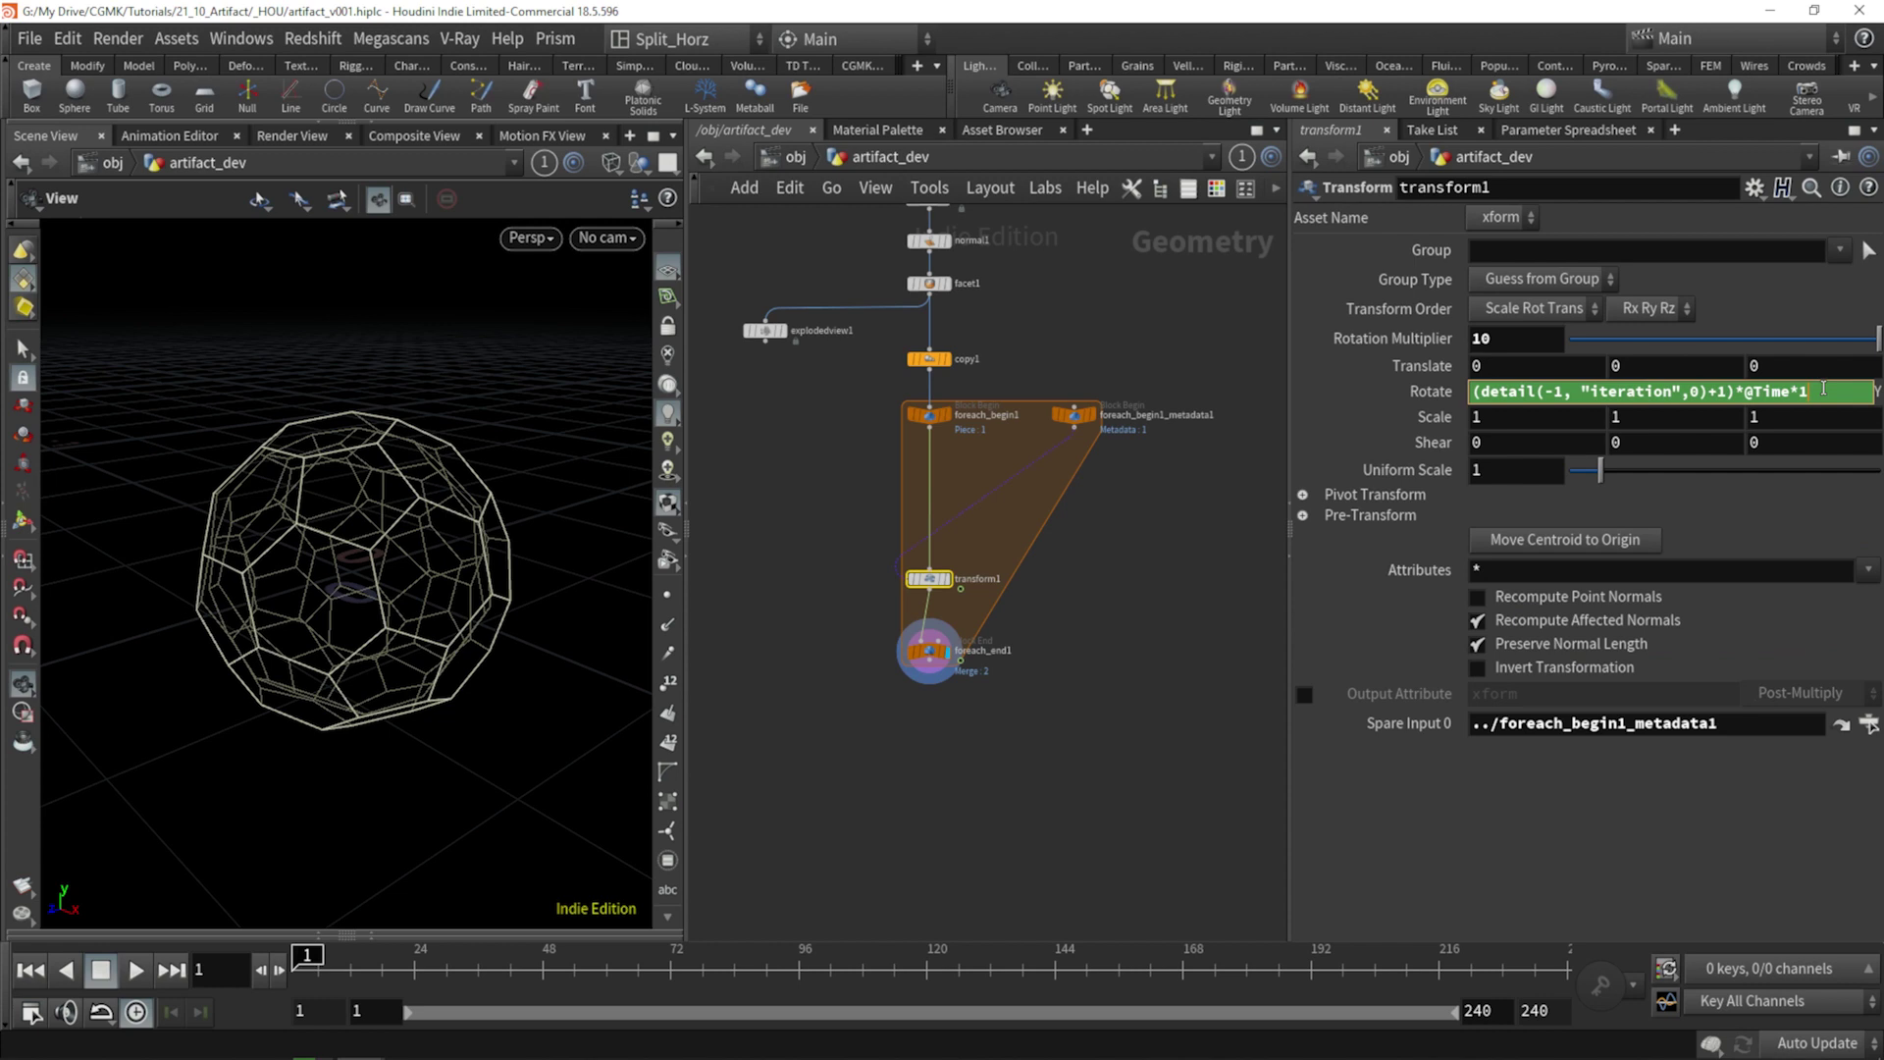
key(ctrl+v)
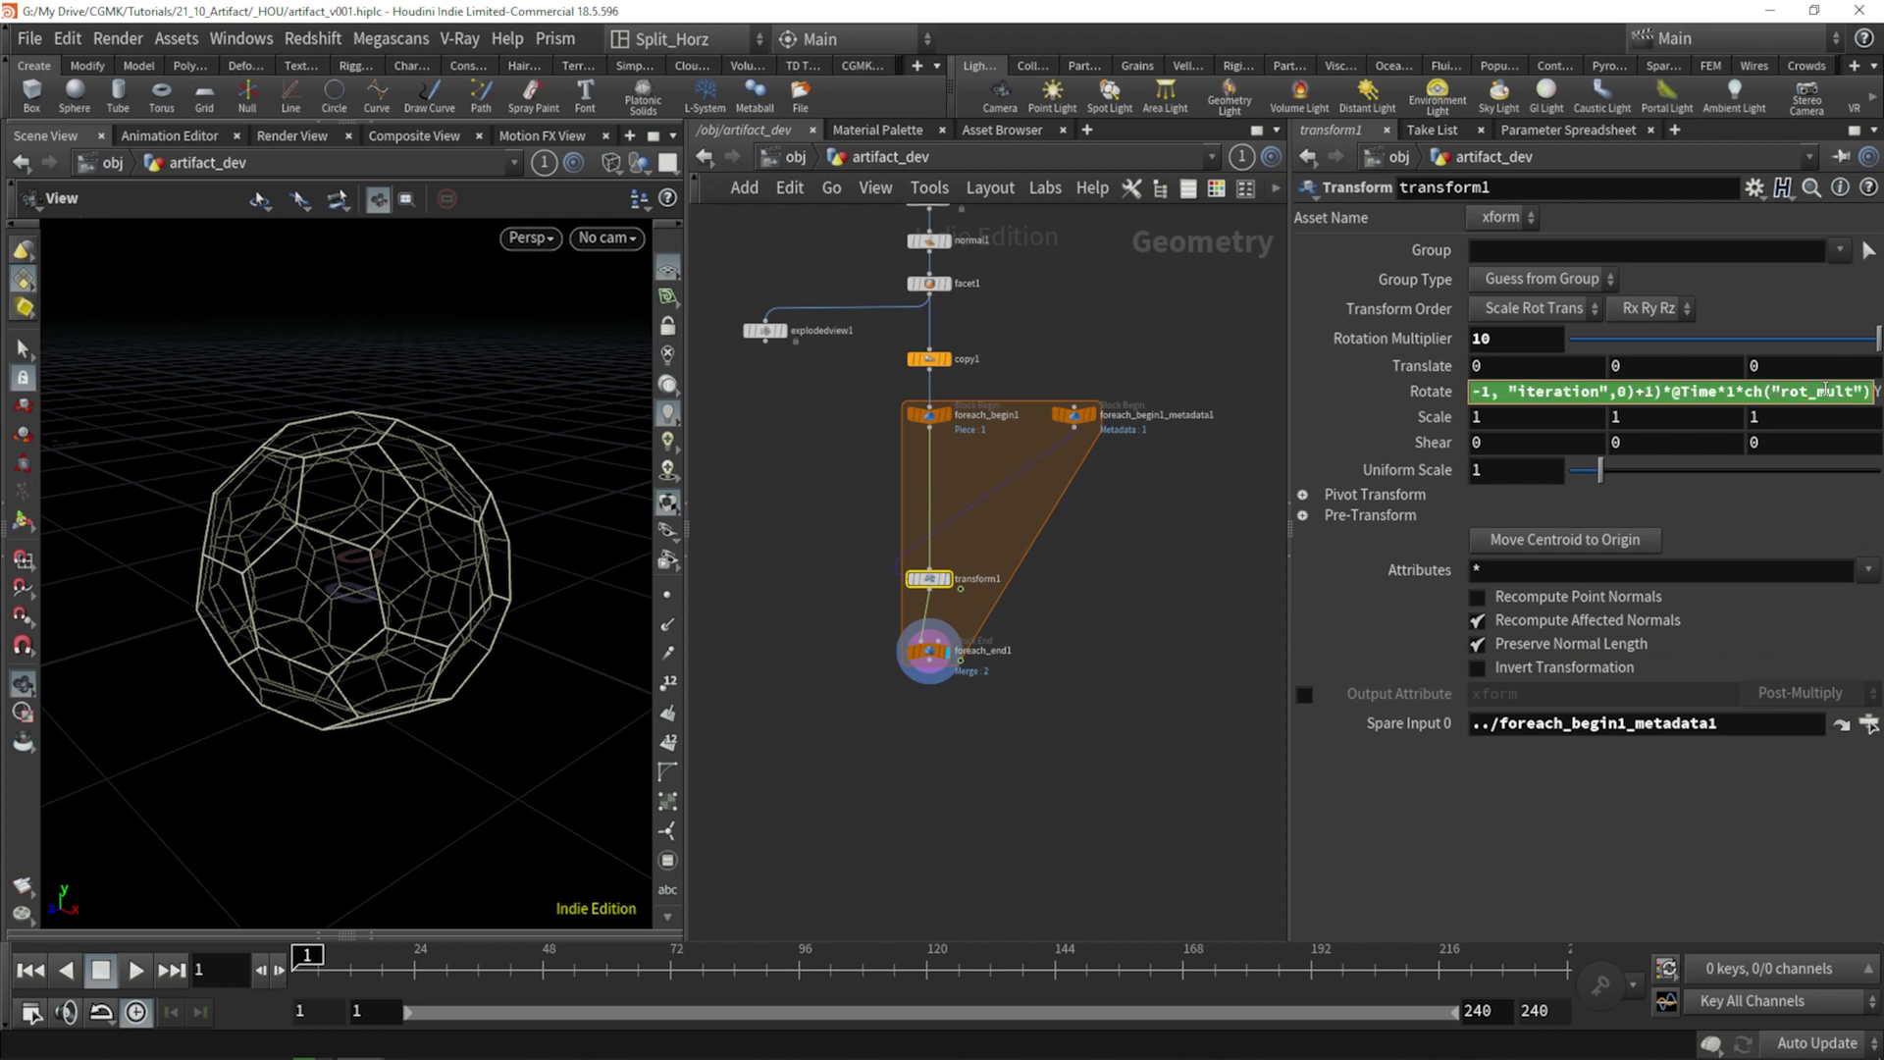
key(ctrl+z)
click(1833, 398)
key(ctrl+v)
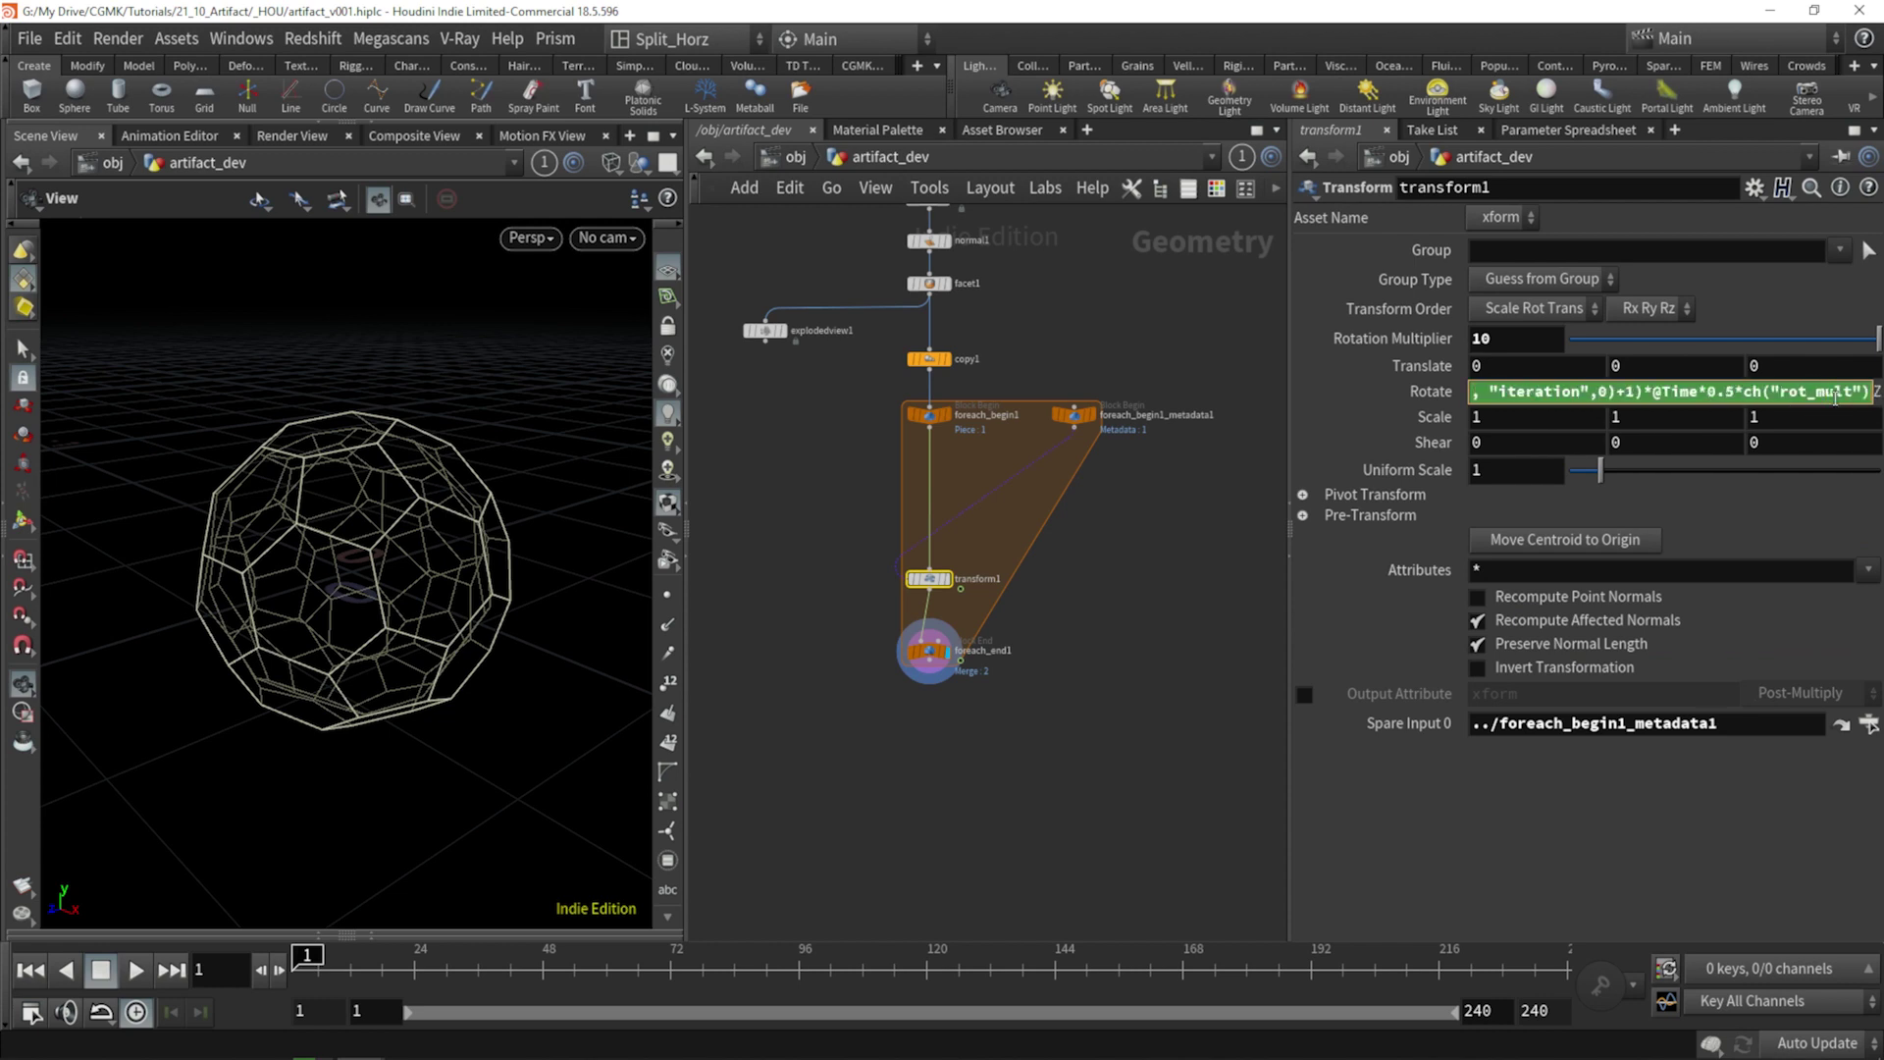
key(Return)
click(136, 970)
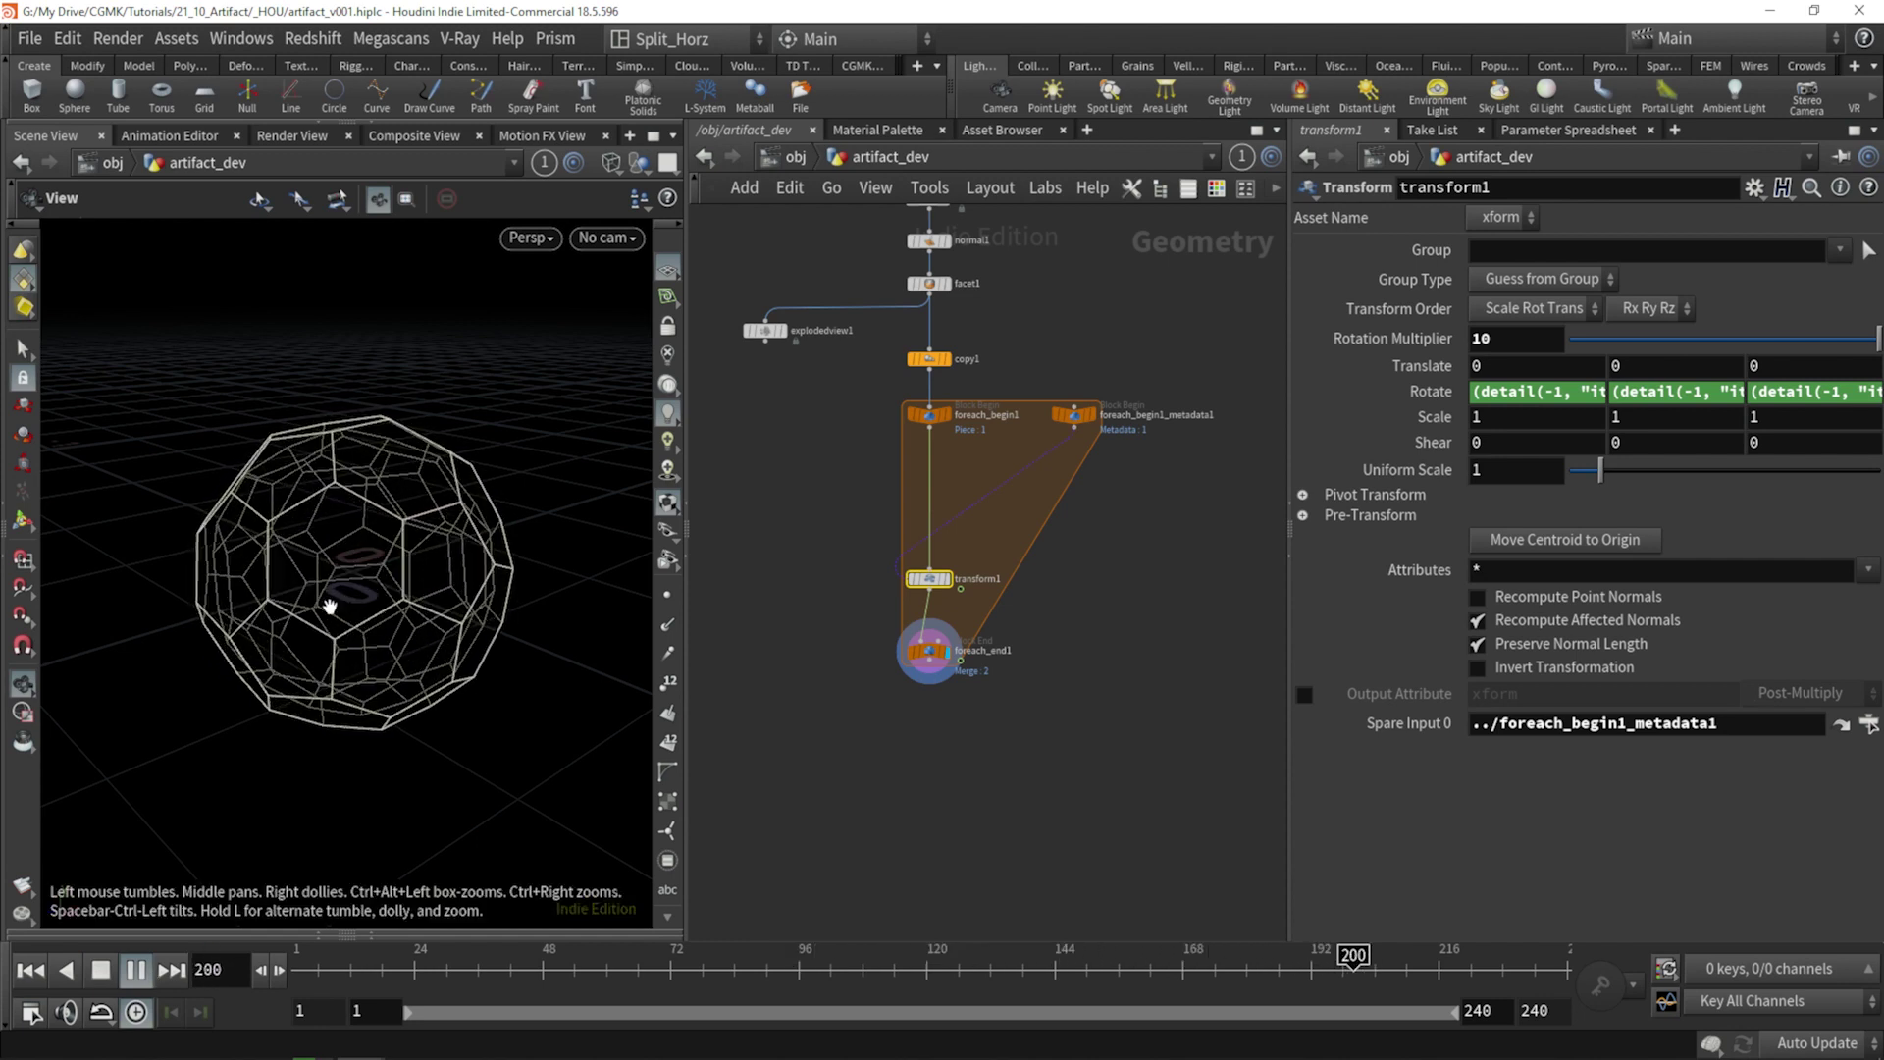
Rewind, raise copy1's Total Number to 3, and play the three-layer ball.
click(61, 972)
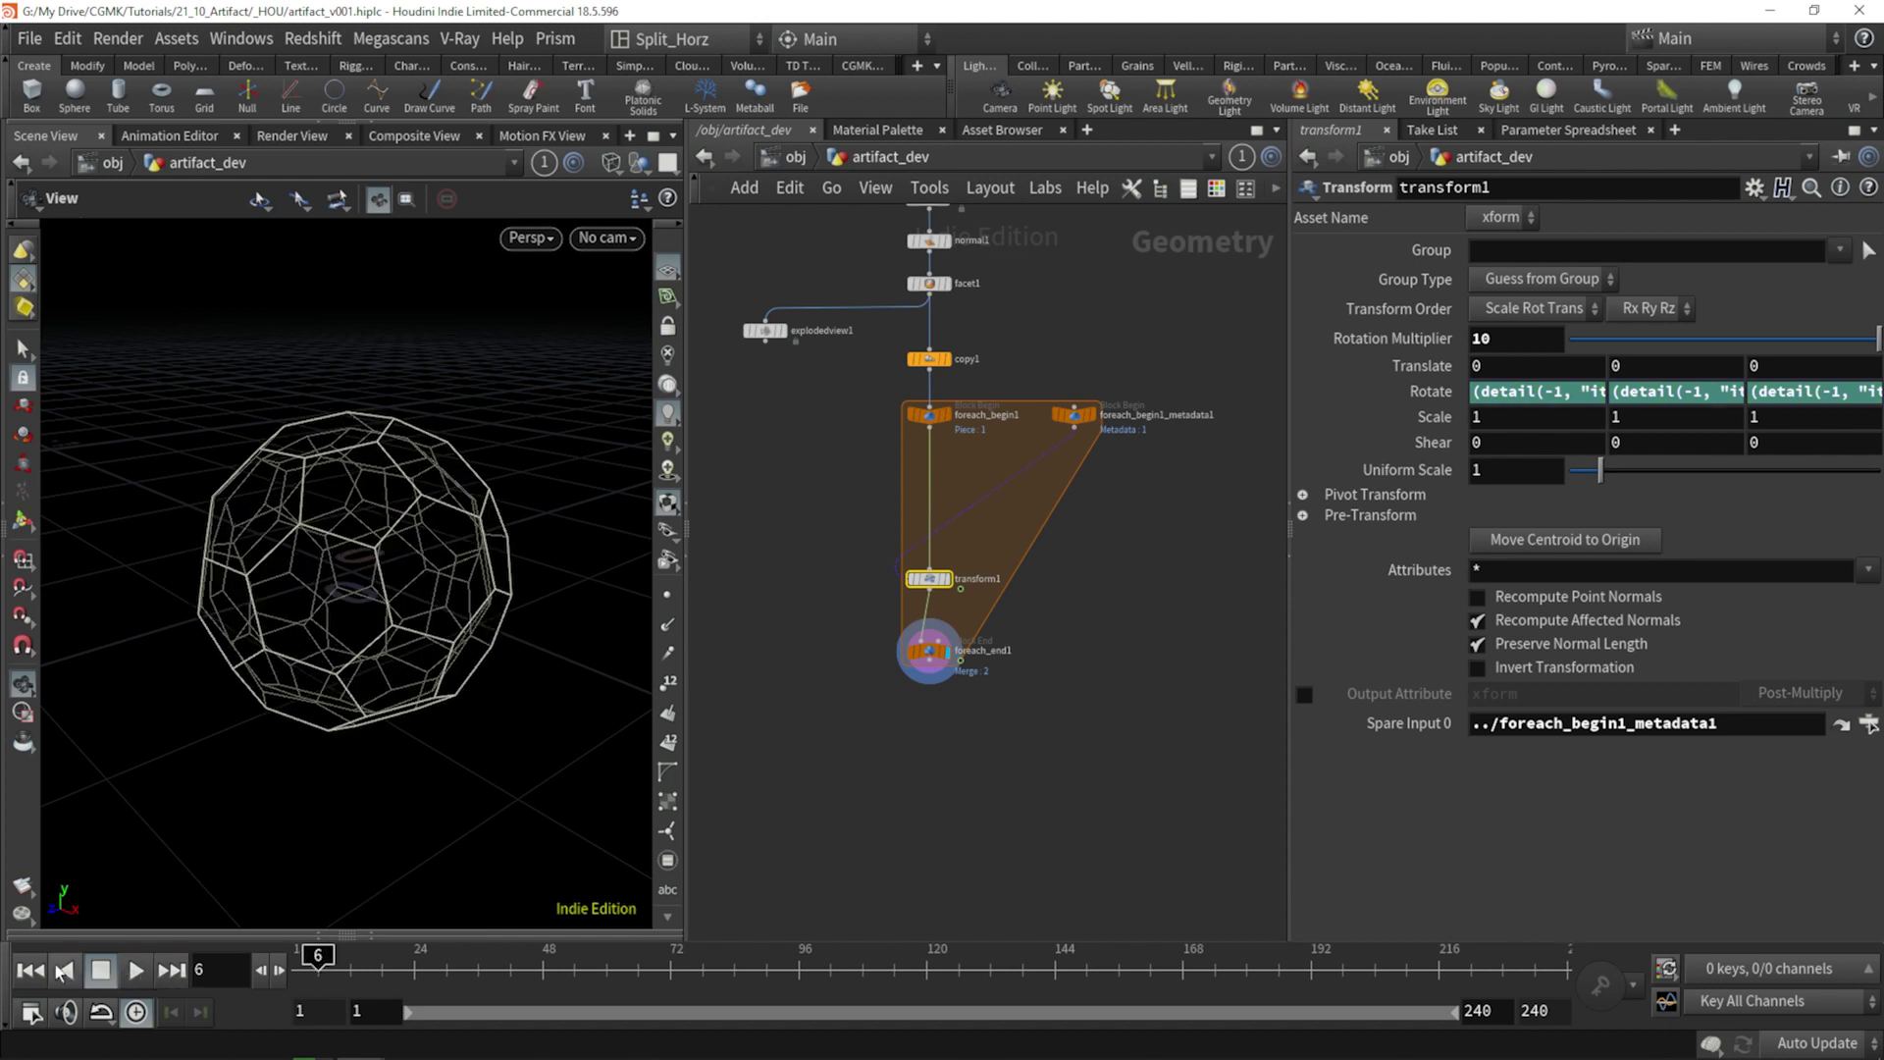
click(30, 970)
click(928, 358)
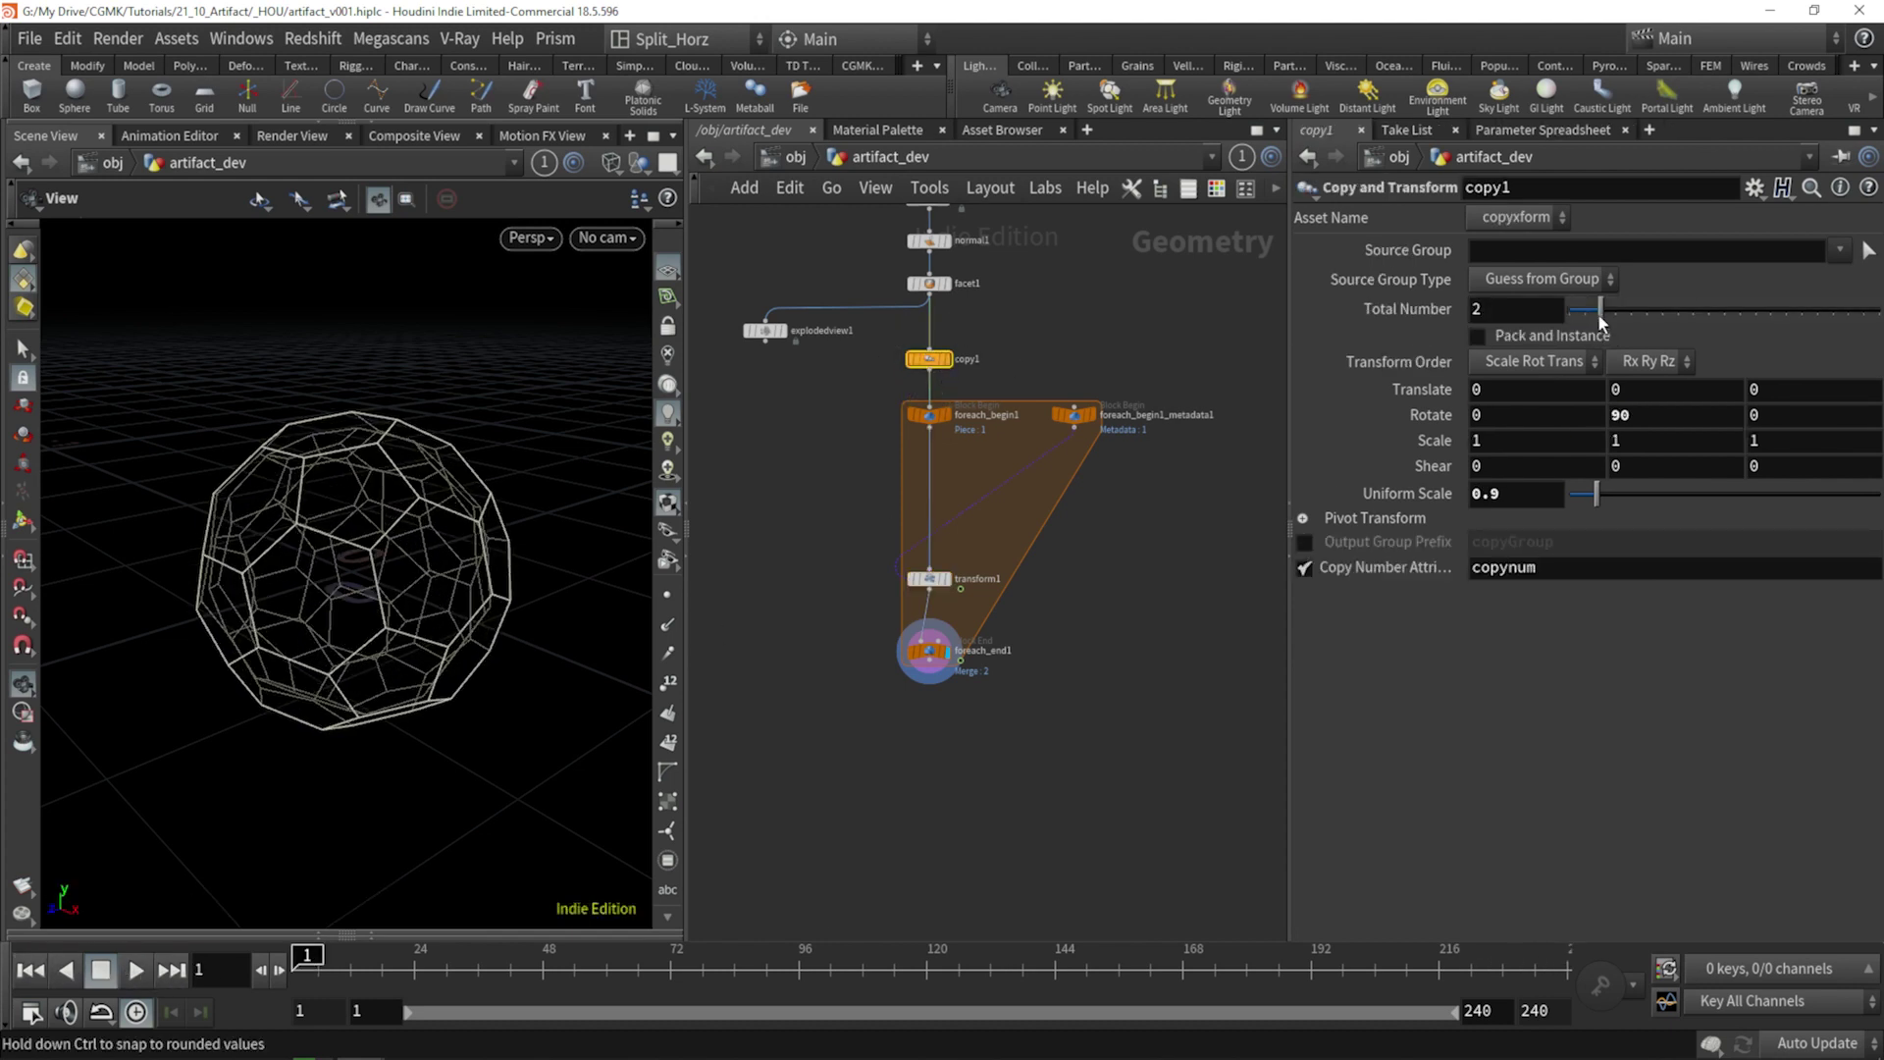
drag(1599, 312, 1613, 312)
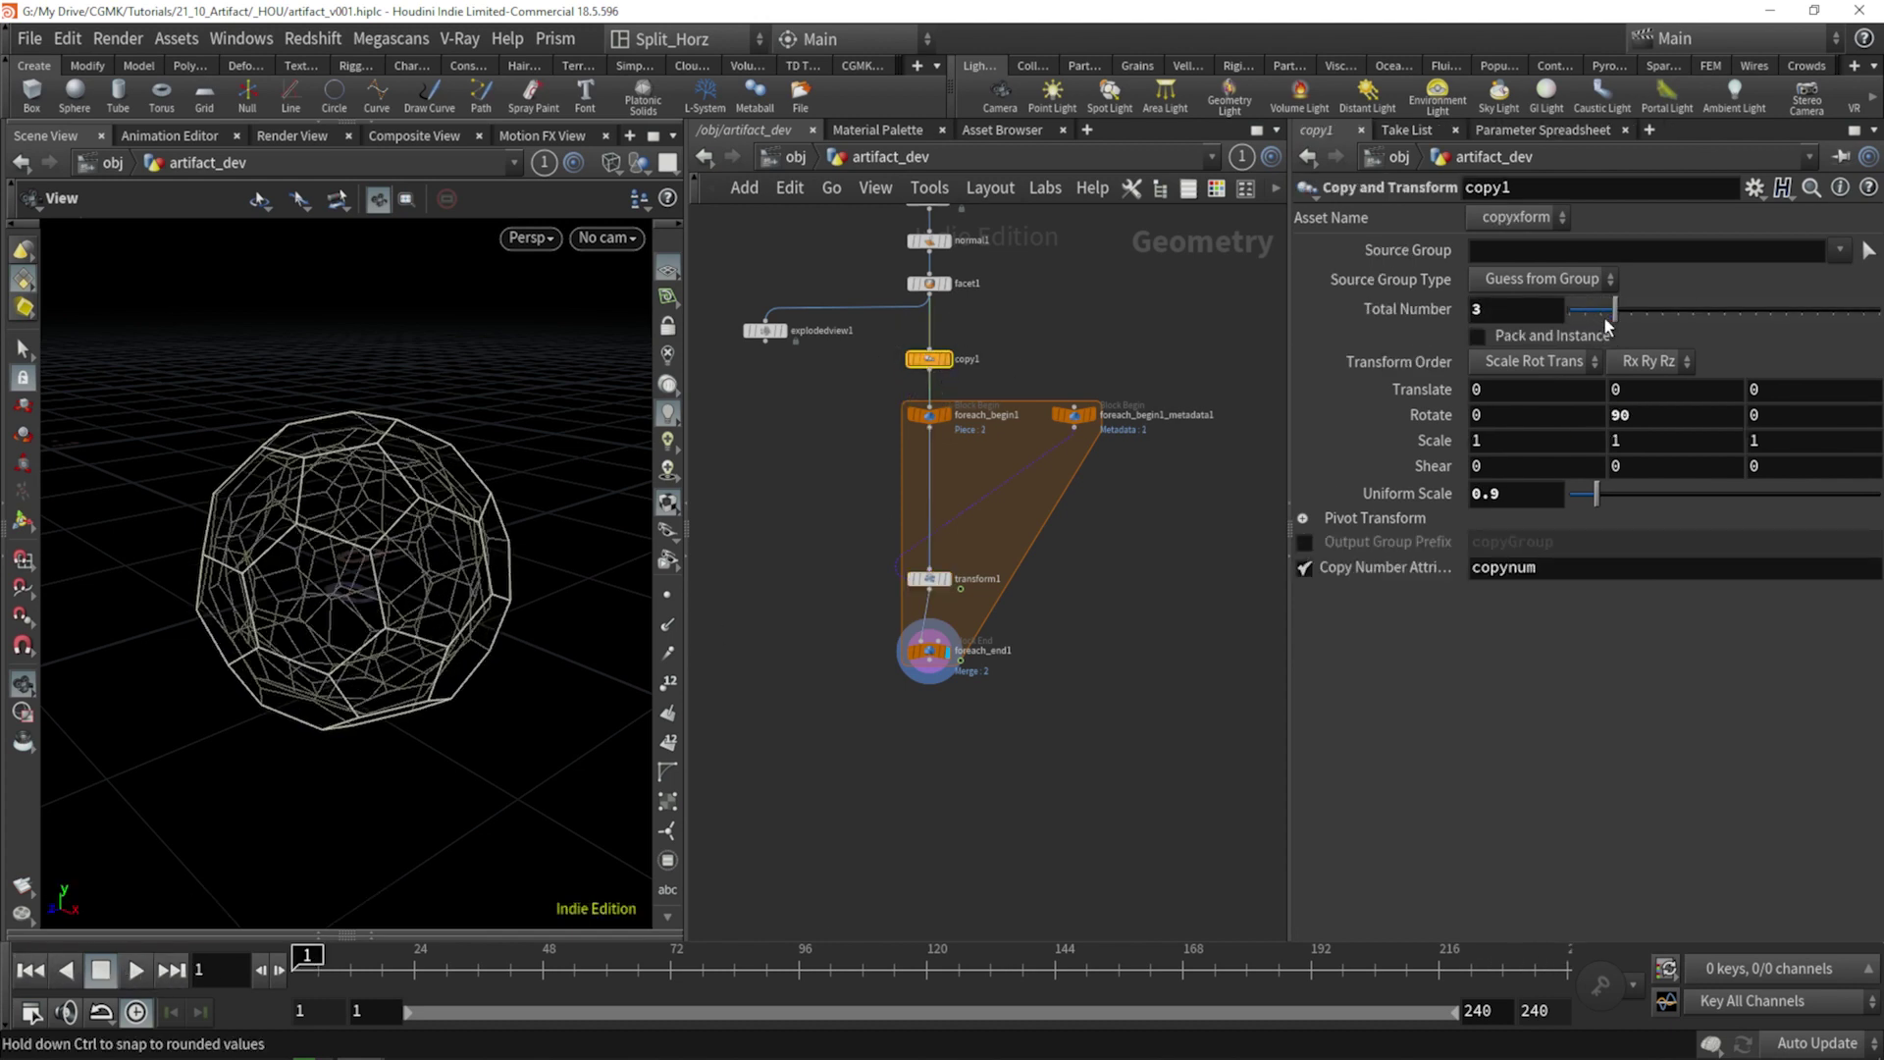
click(146, 968)
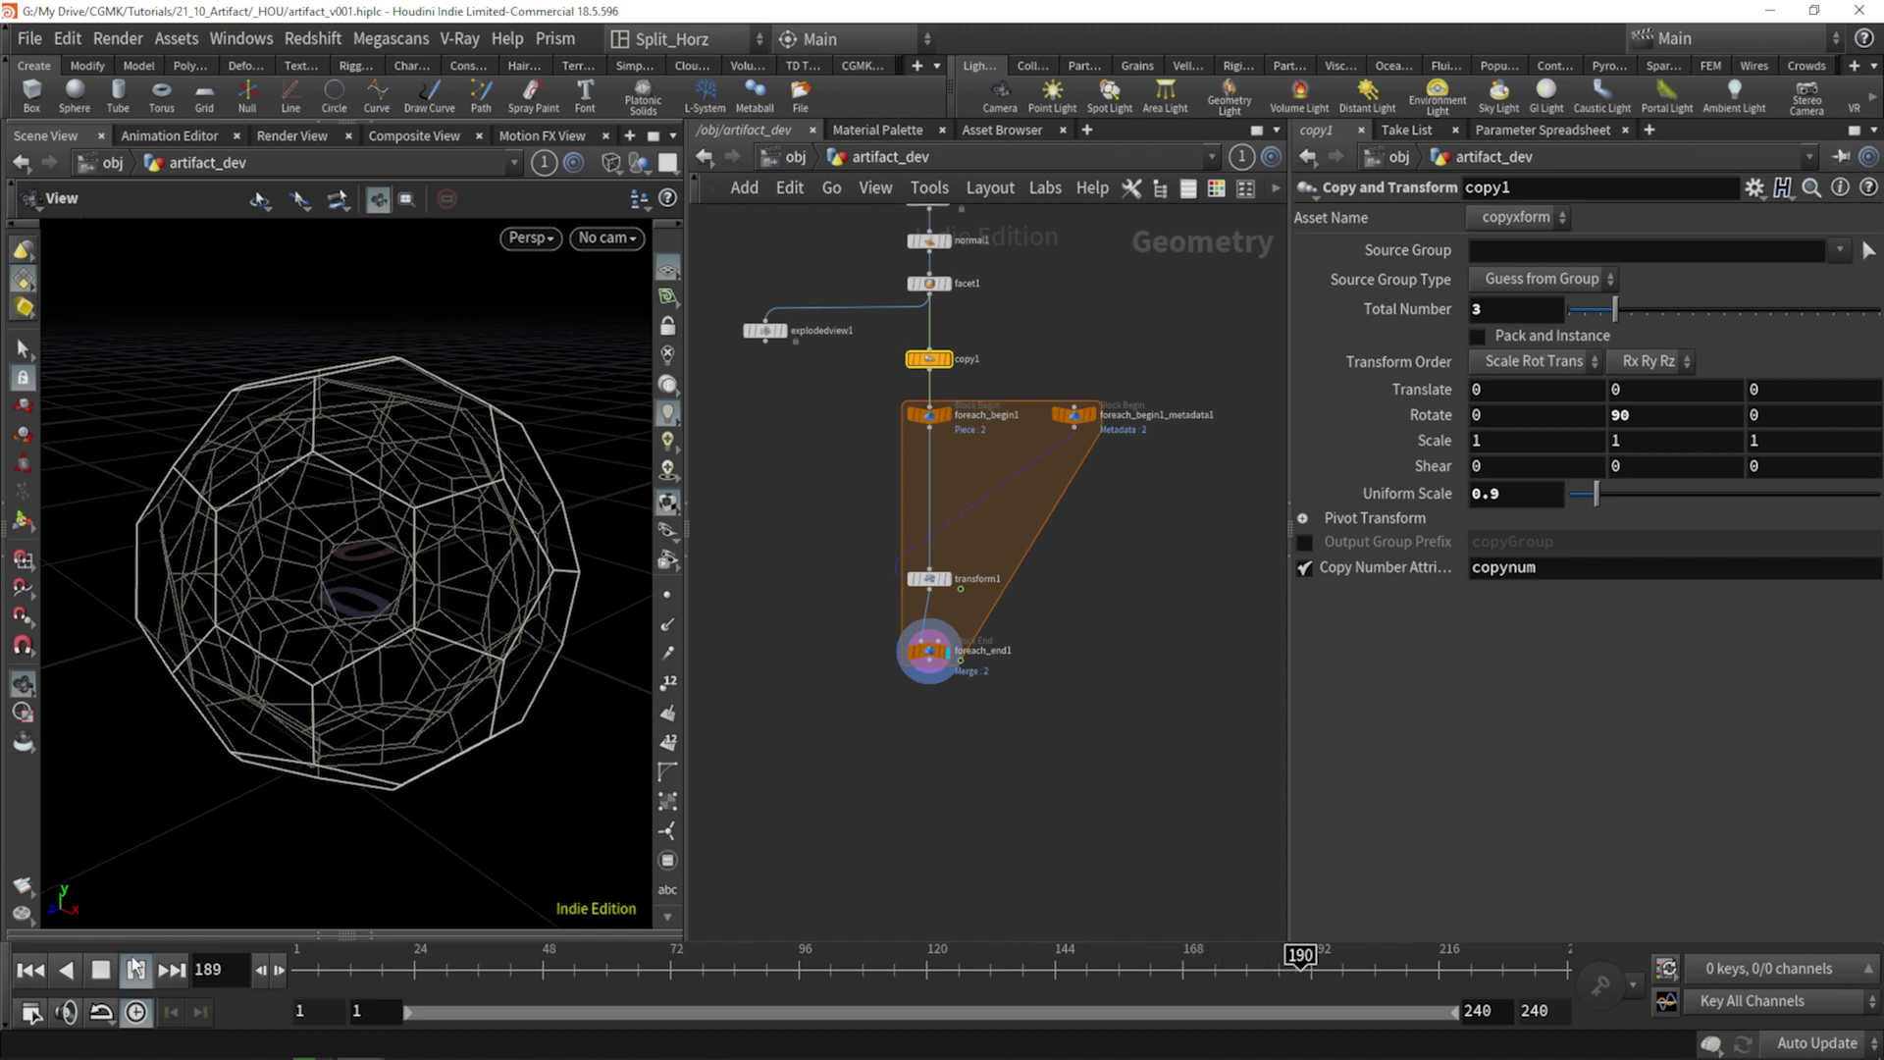
Rewind to frame 1 and move transform1 and foreach_end1 further up the network.
click(100, 970)
click(30, 970)
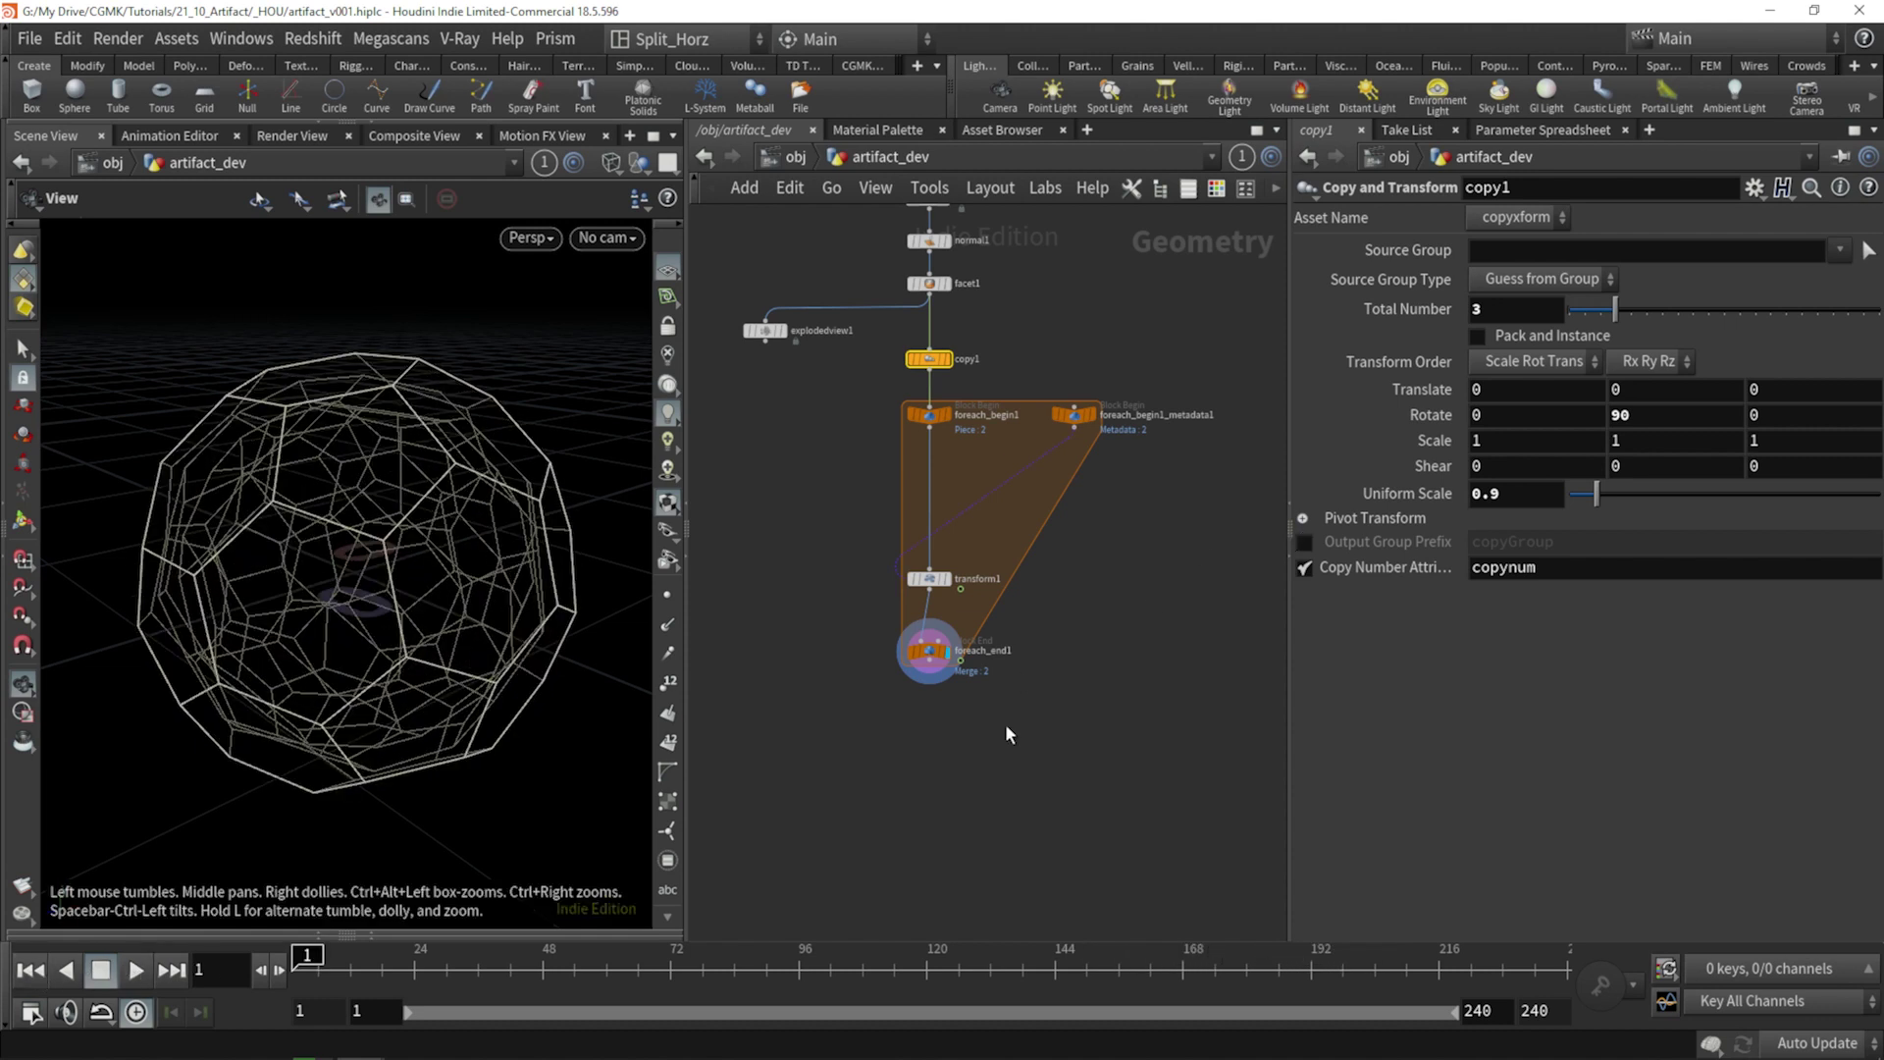
click(928, 649)
shift+click(928, 578)
drag(929, 578, 925, 533)
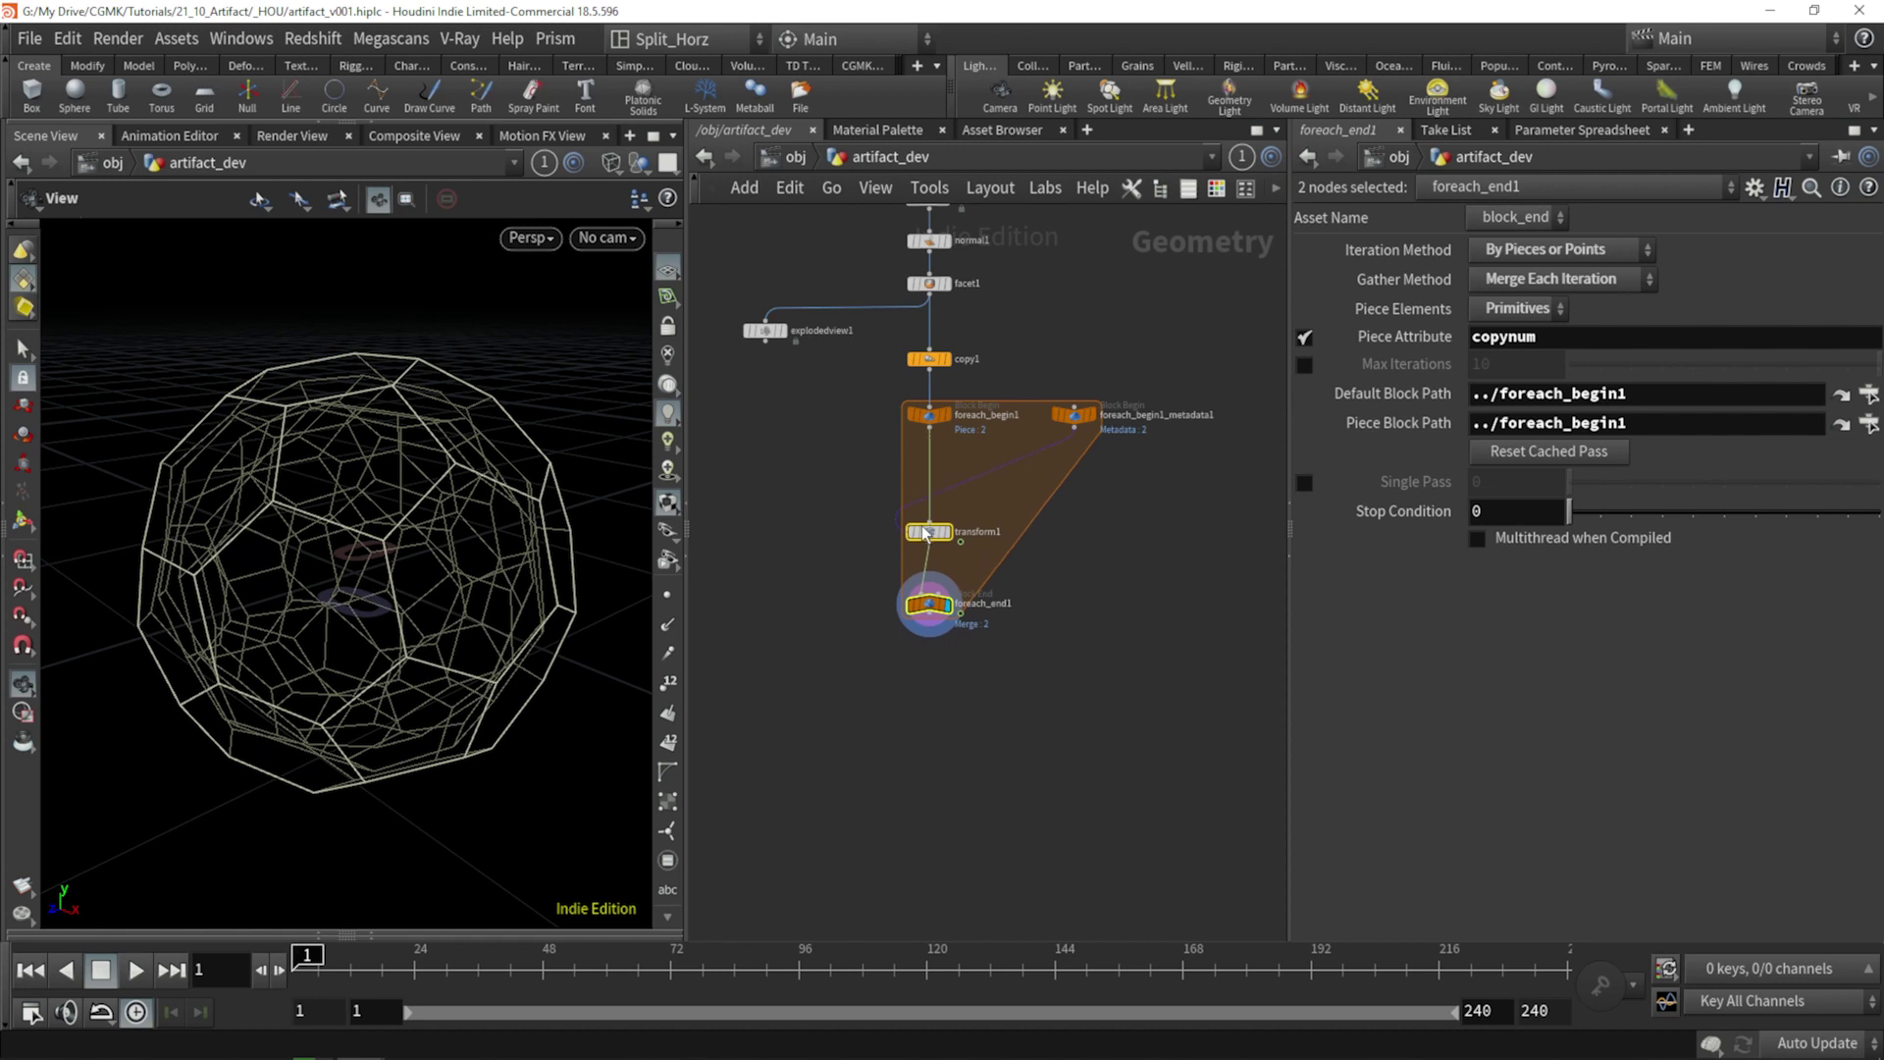
scroll(1145, 568, up, 2)
middle_drag(1080, 491, 1076, 521)
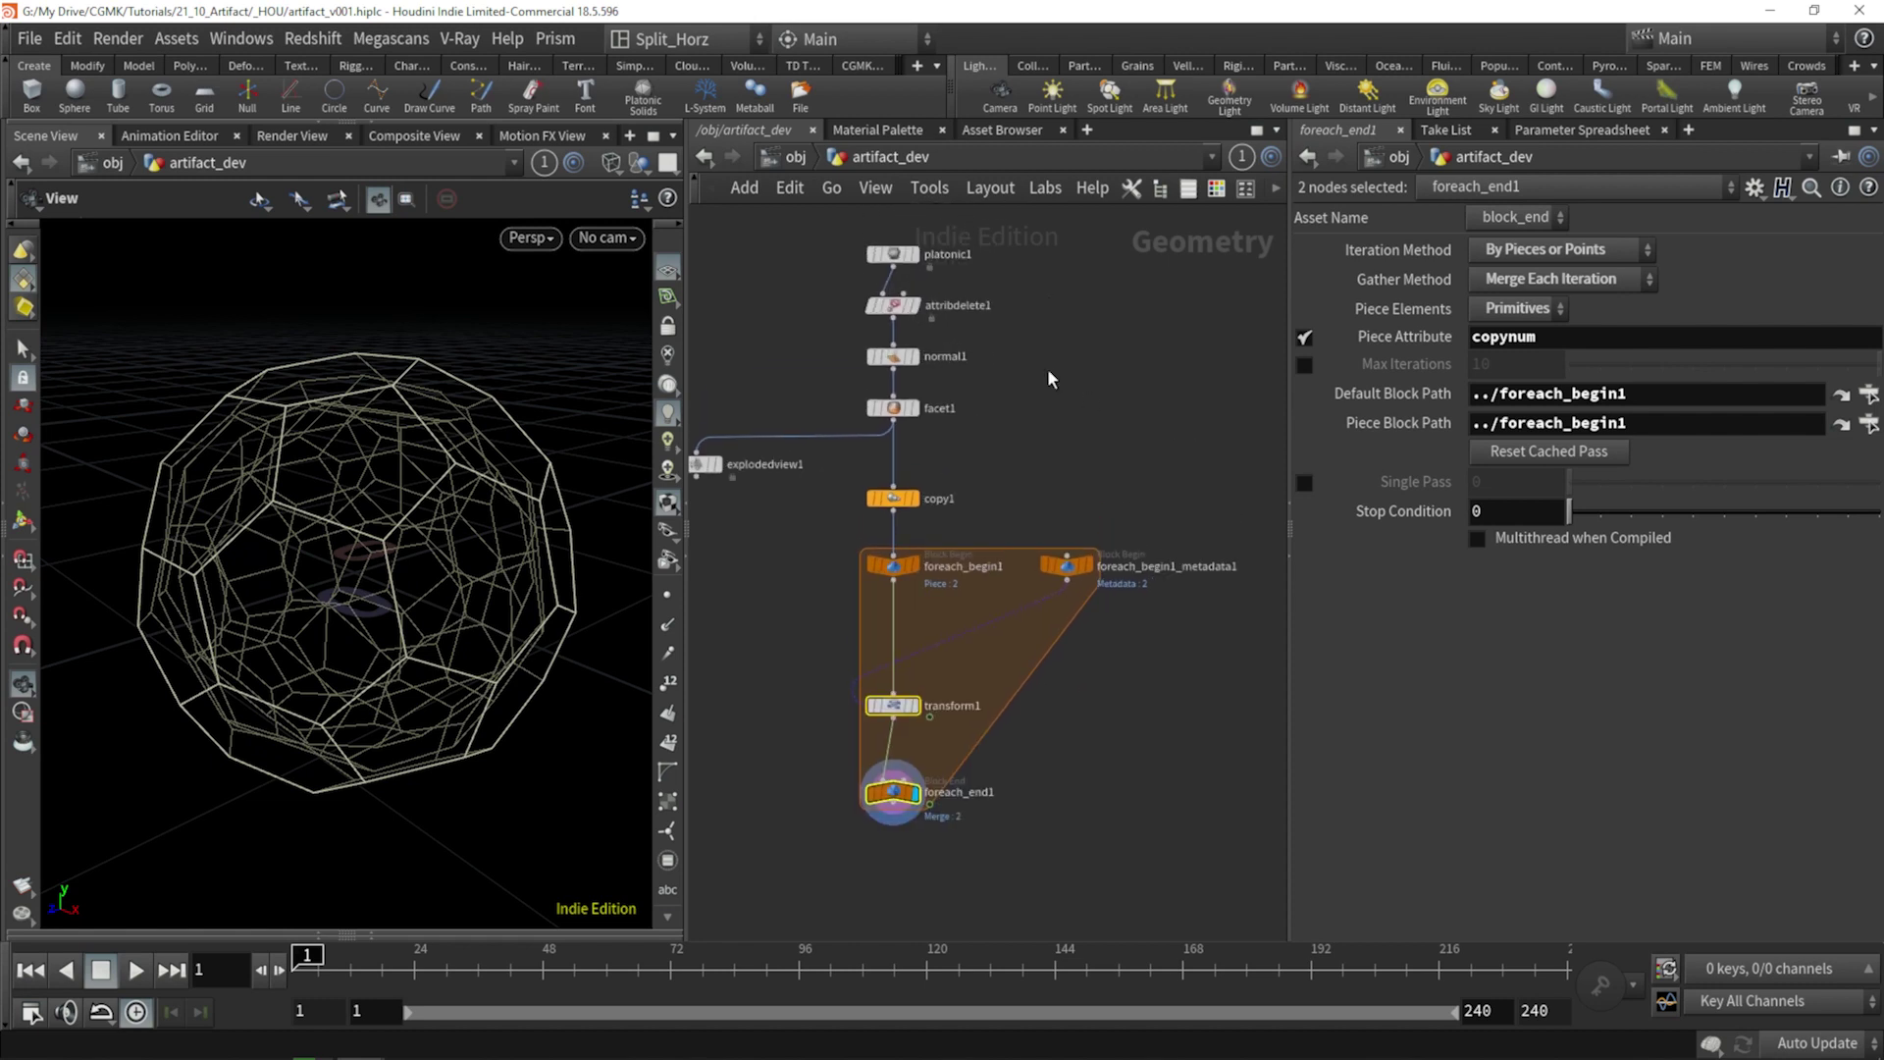
Try copy1's Rotate Y at 137.5 and play the animation.
click(904, 502)
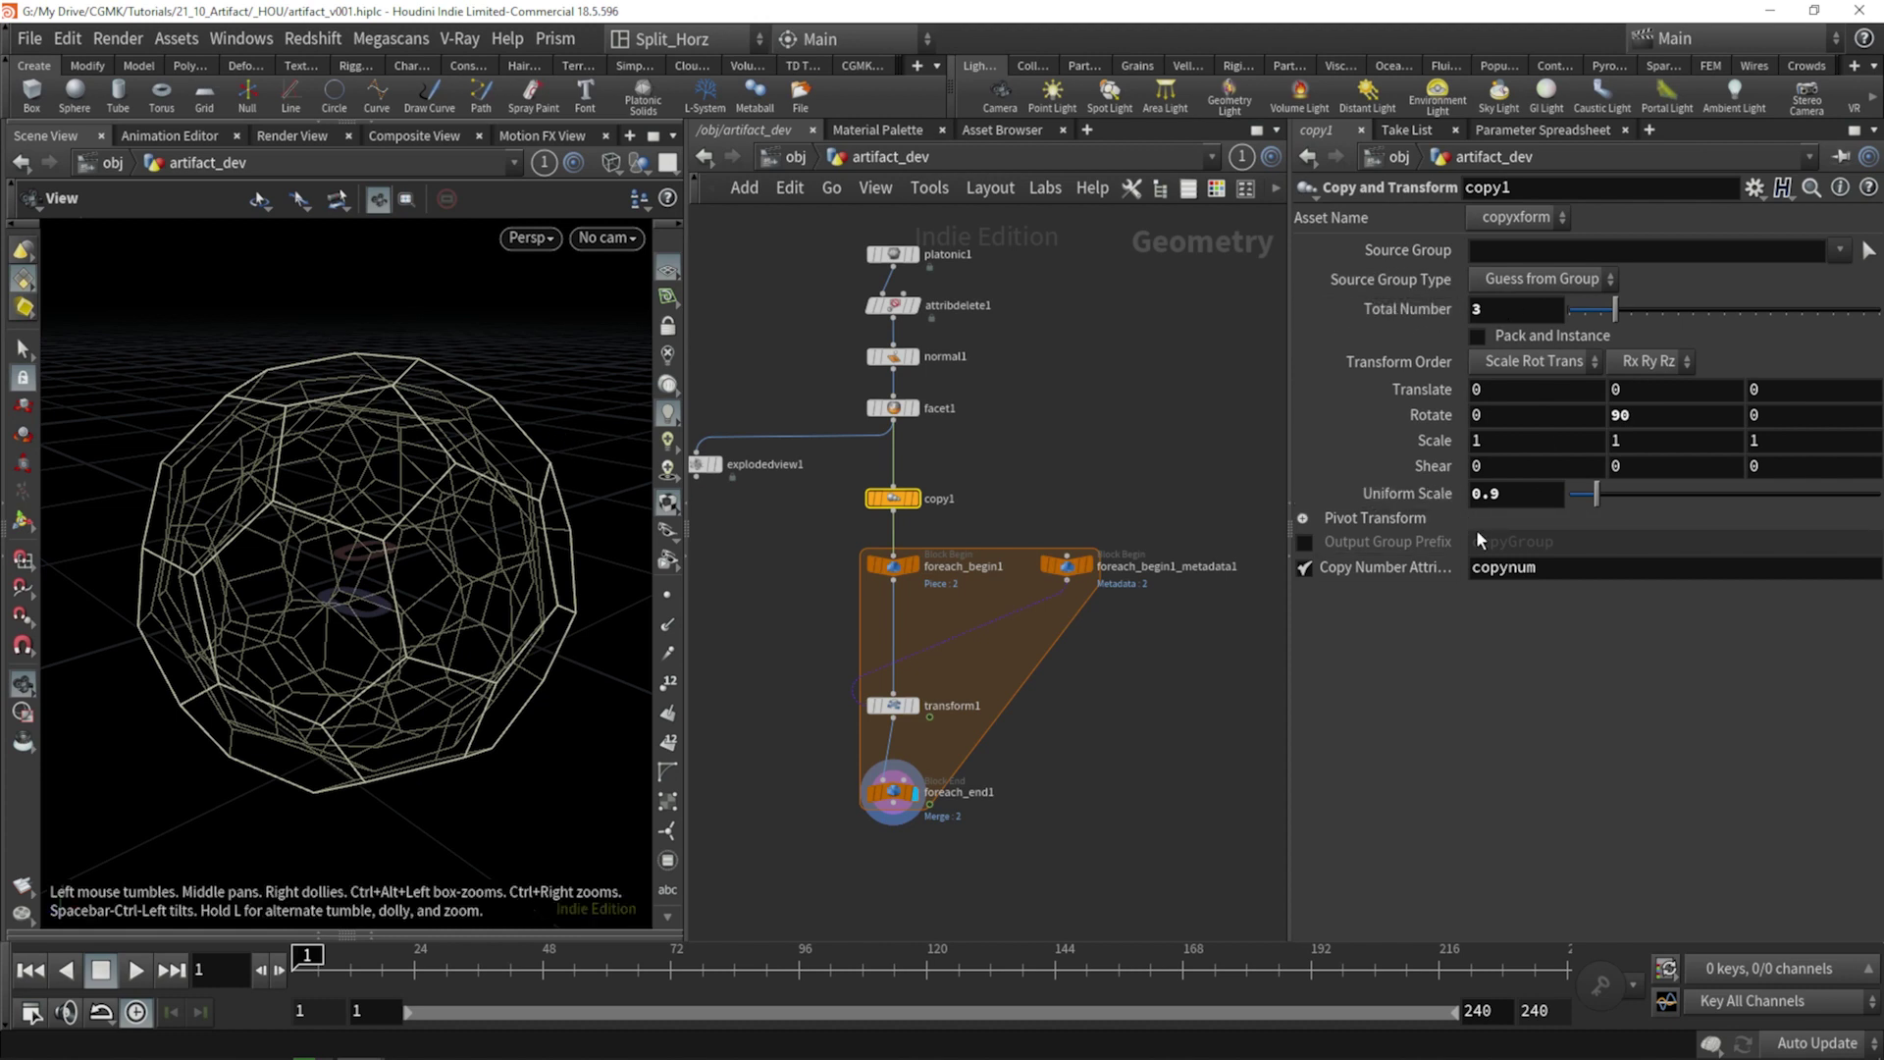
click(1497, 495)
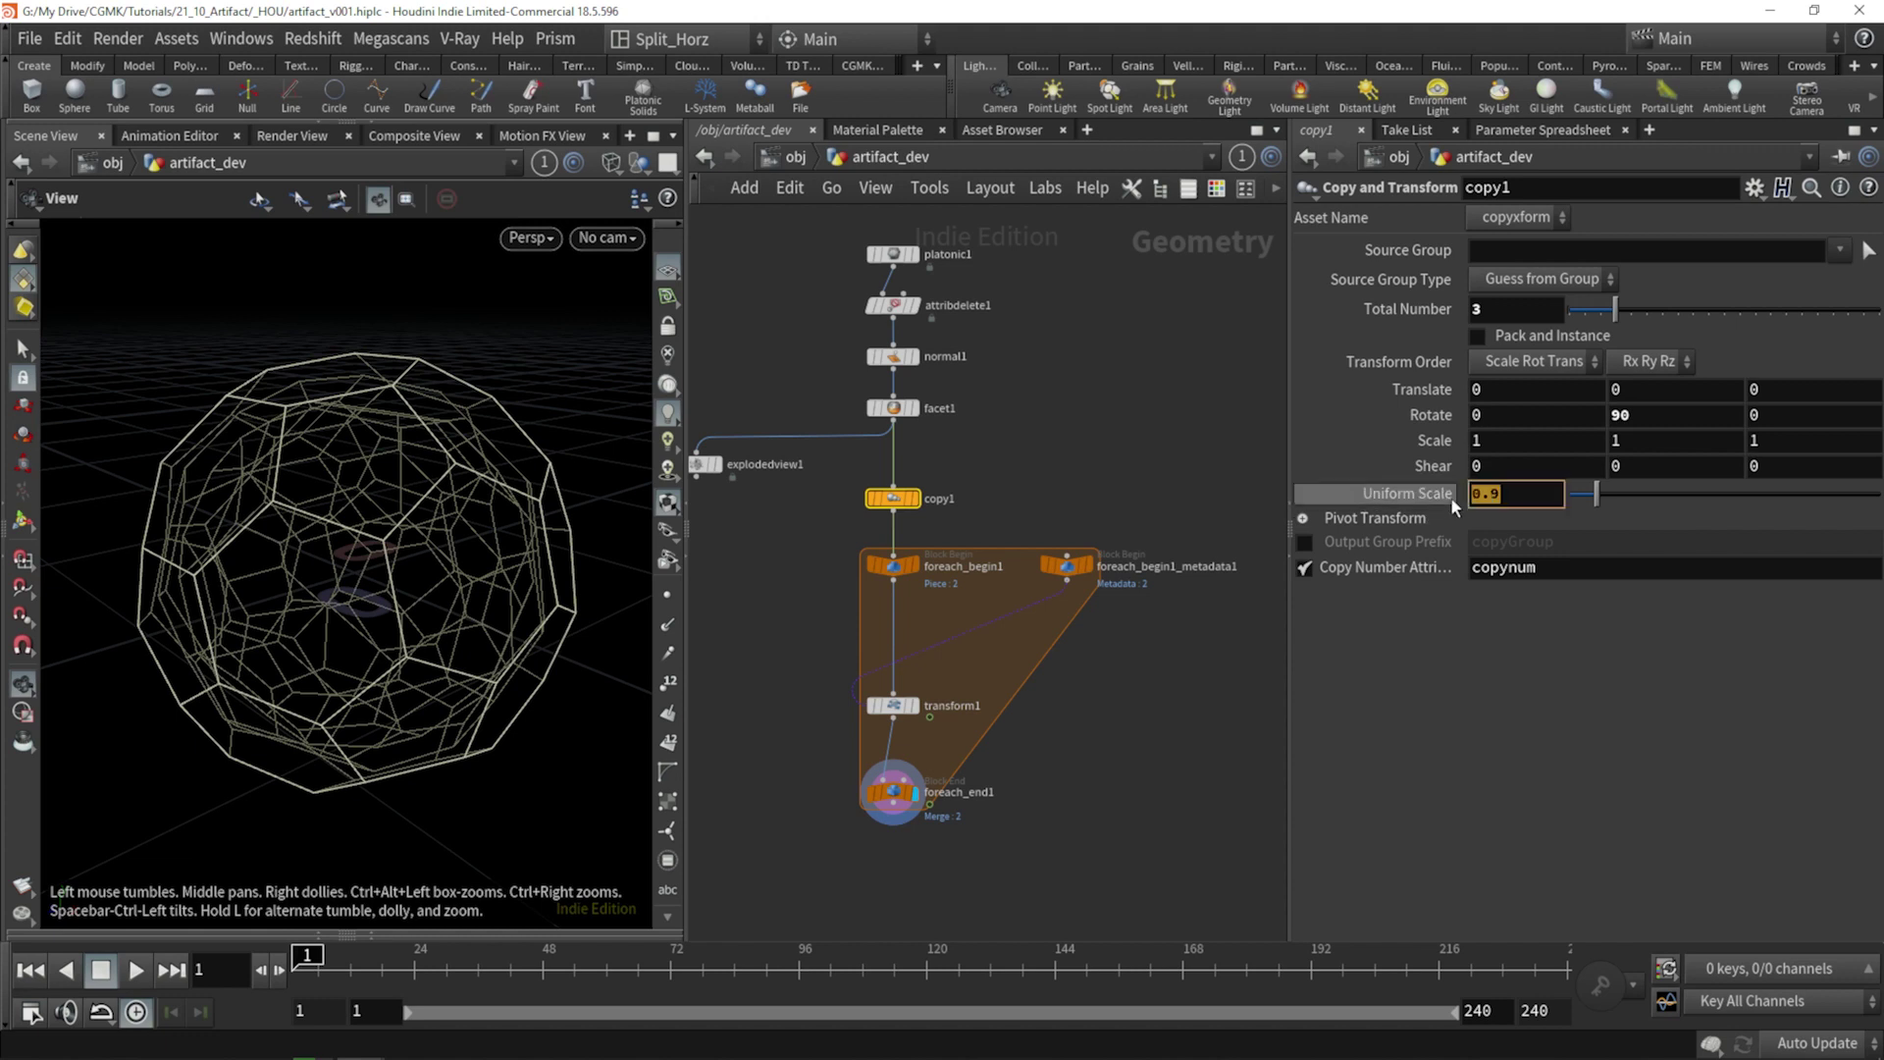
click(1639, 416)
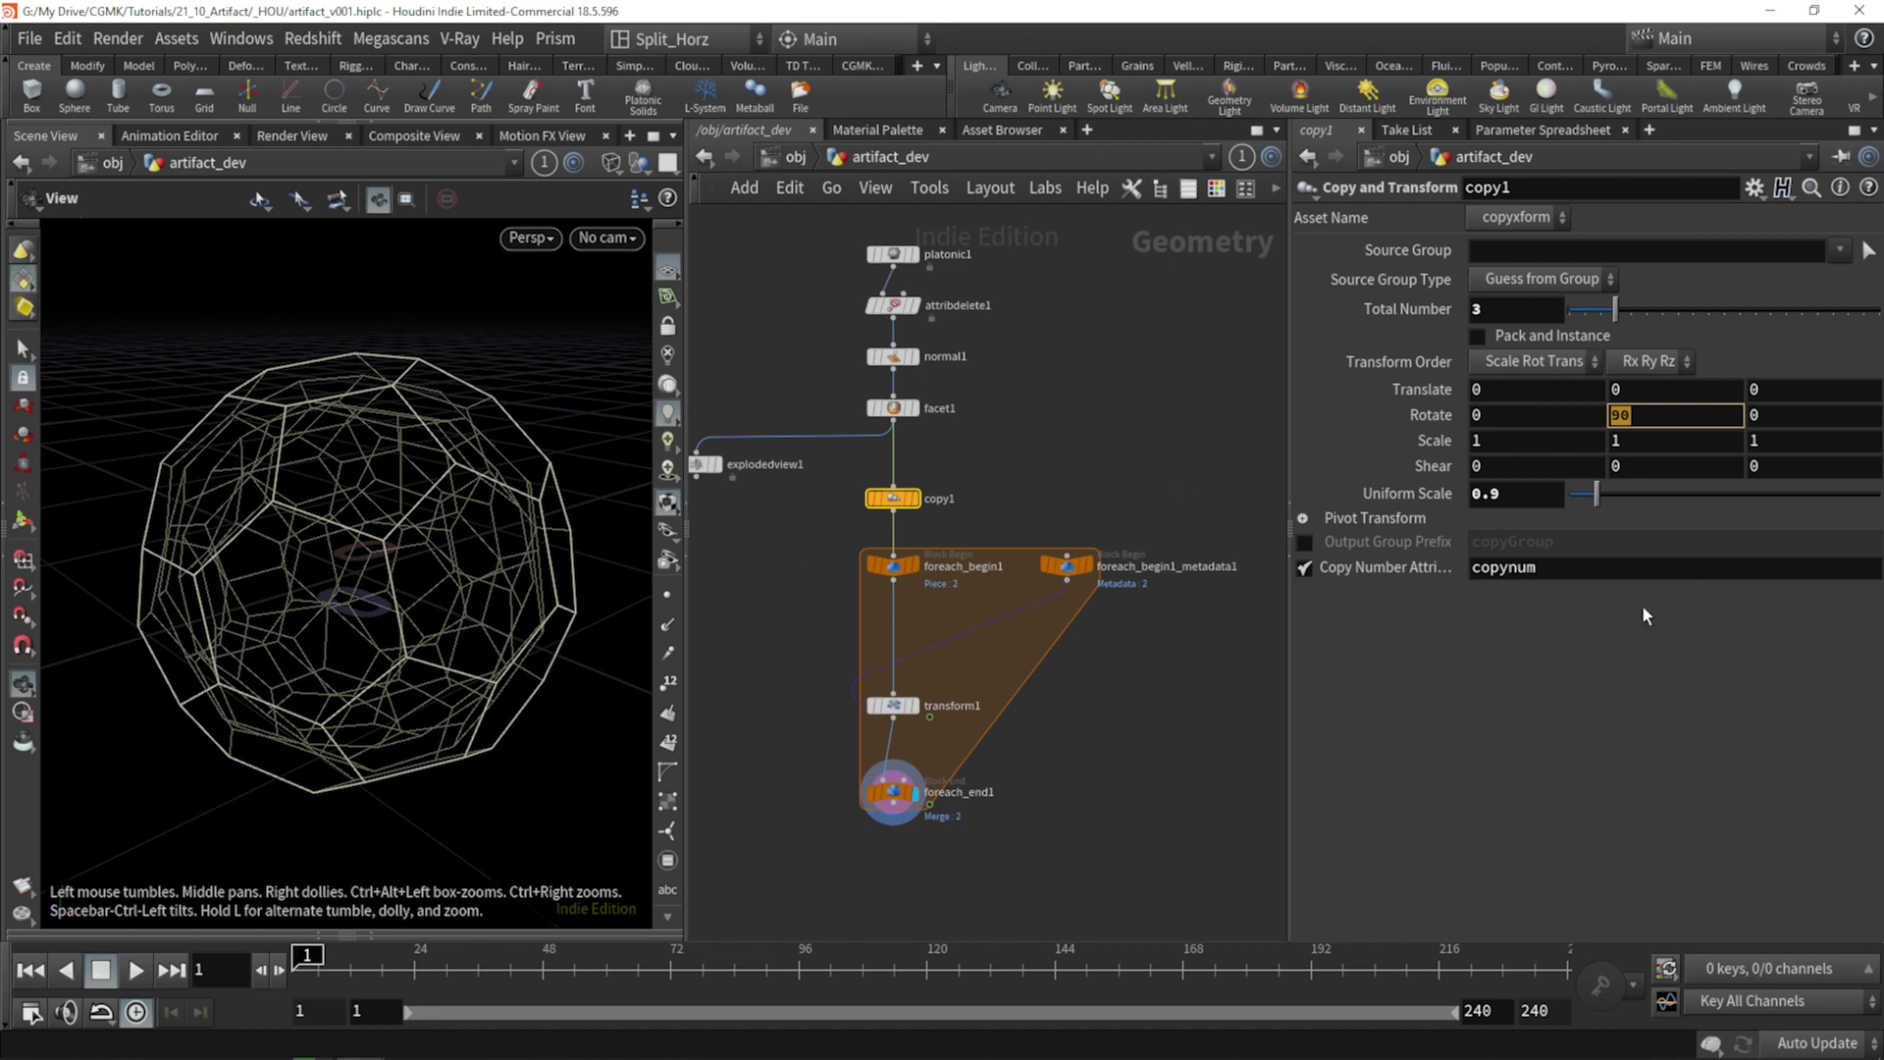
click(1657, 420)
key(Return)
text(137.5)
key(Return)
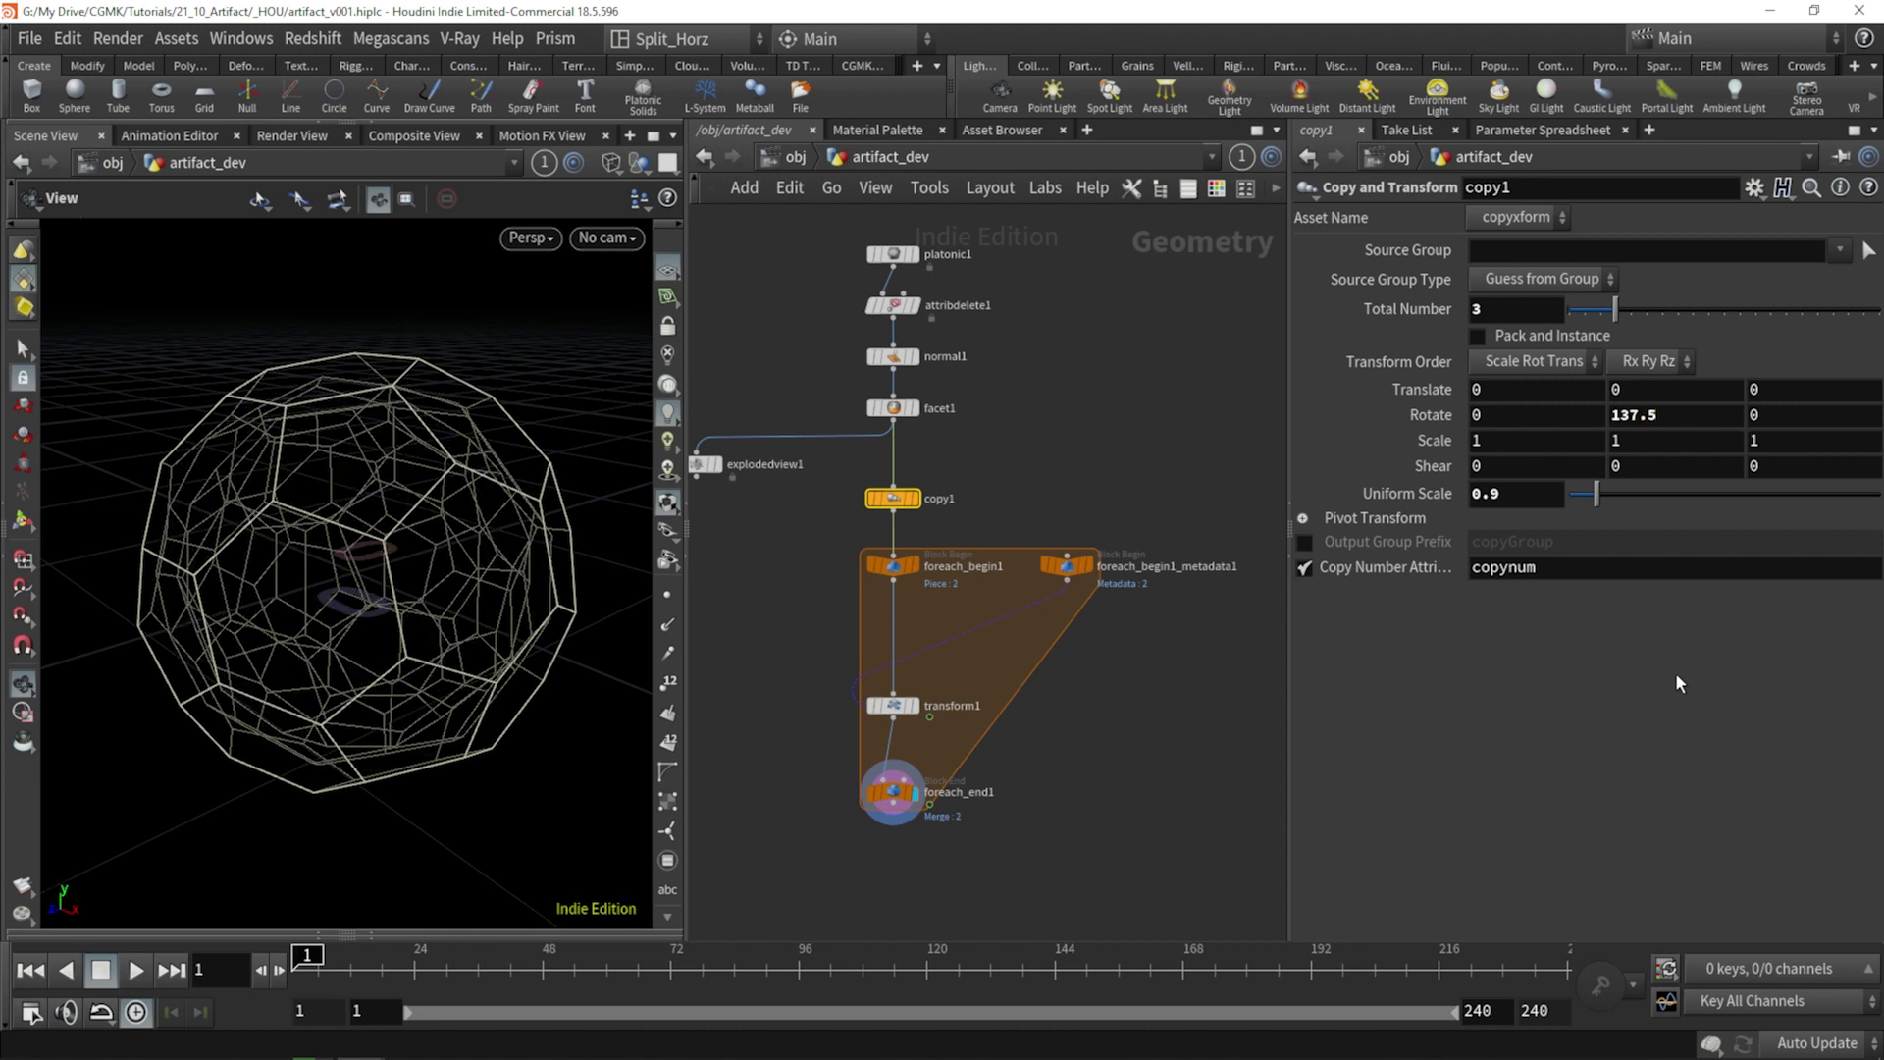
click(135, 970)
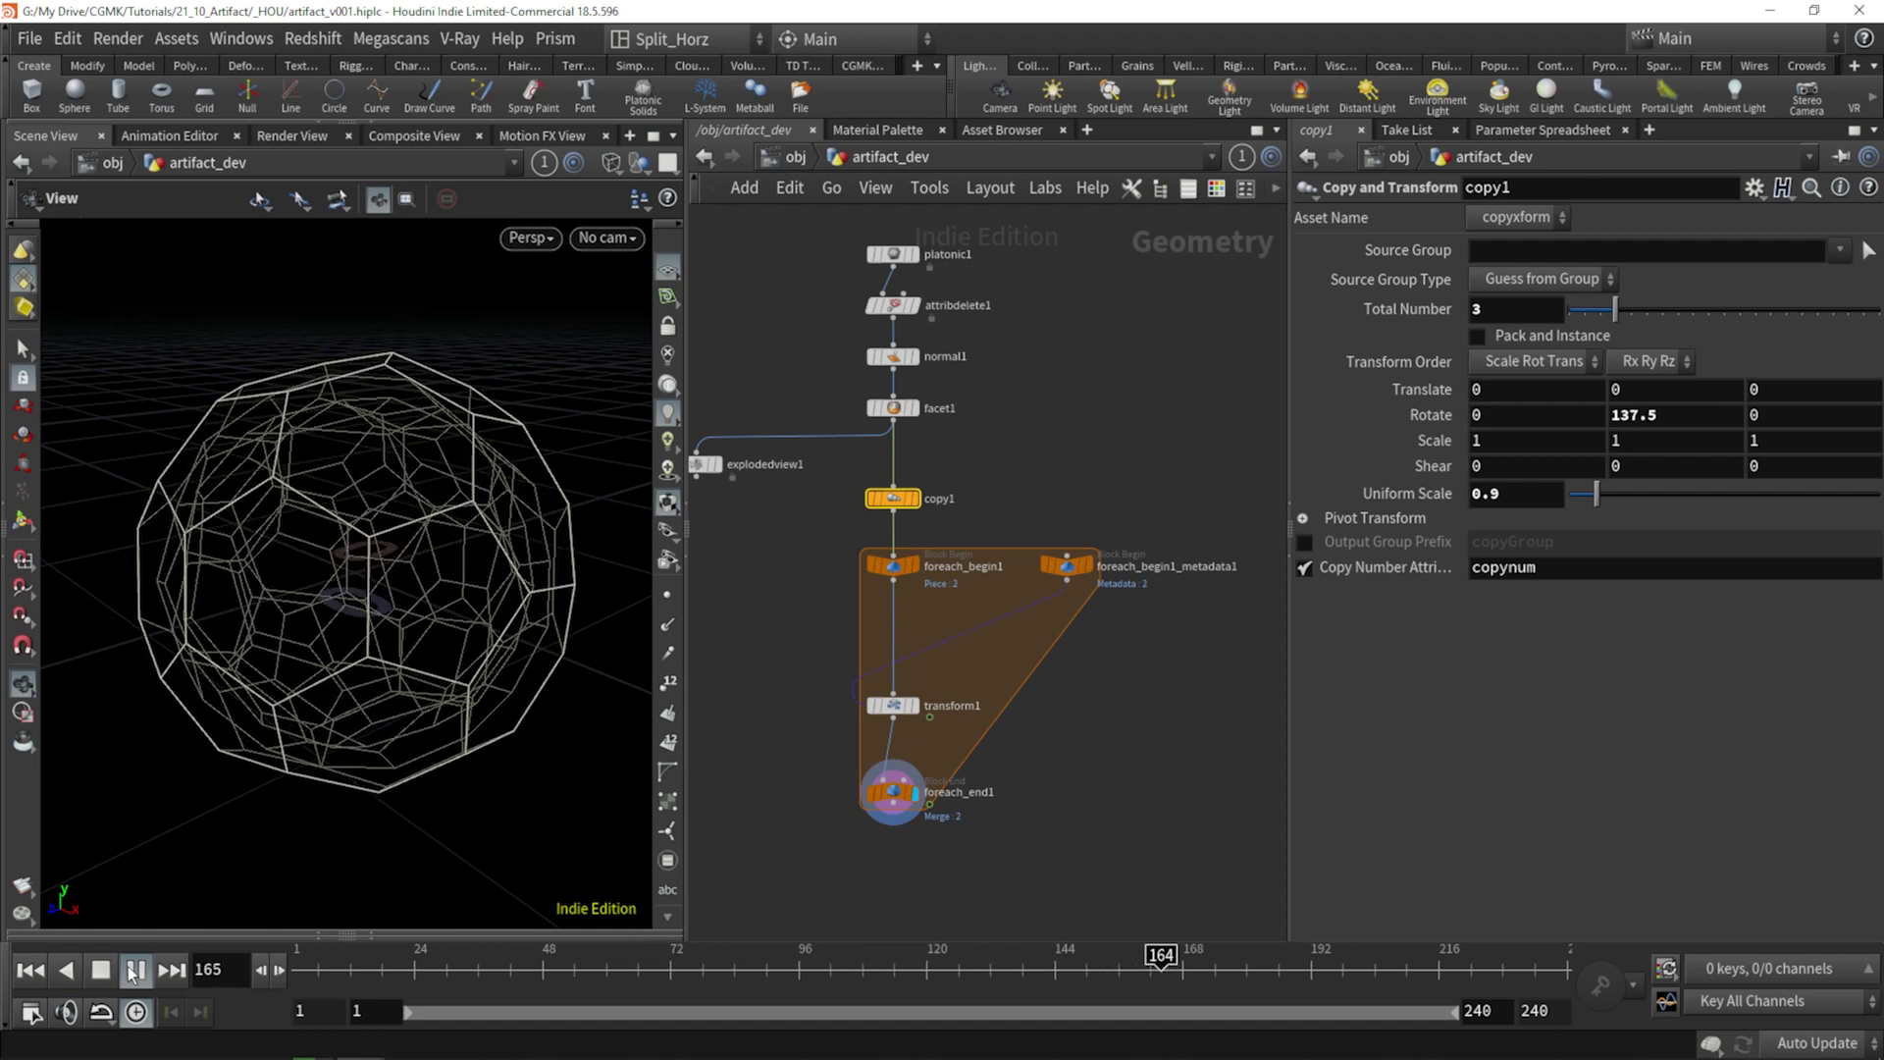
Reset copy1's Rotate Y to 90, preview briefly, and return to frame 1.
click(133, 972)
click(30, 969)
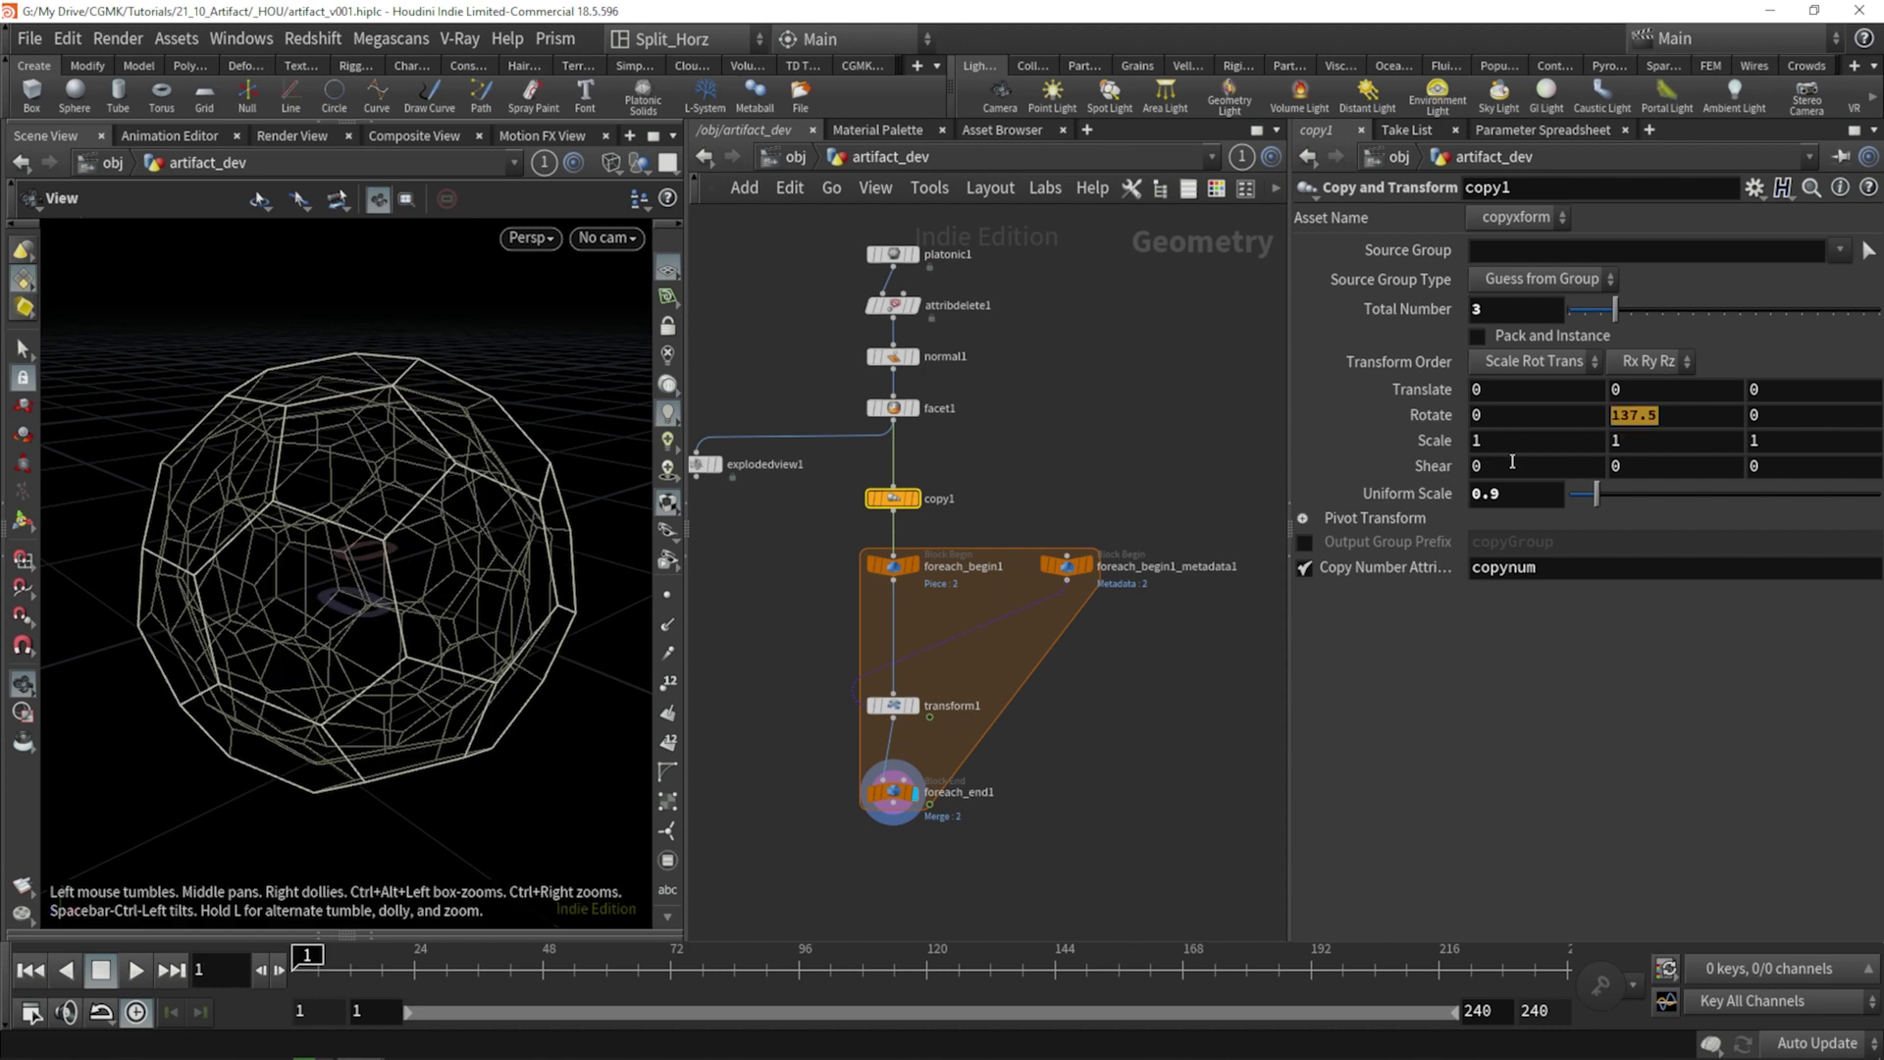
text(90)
key(Return)
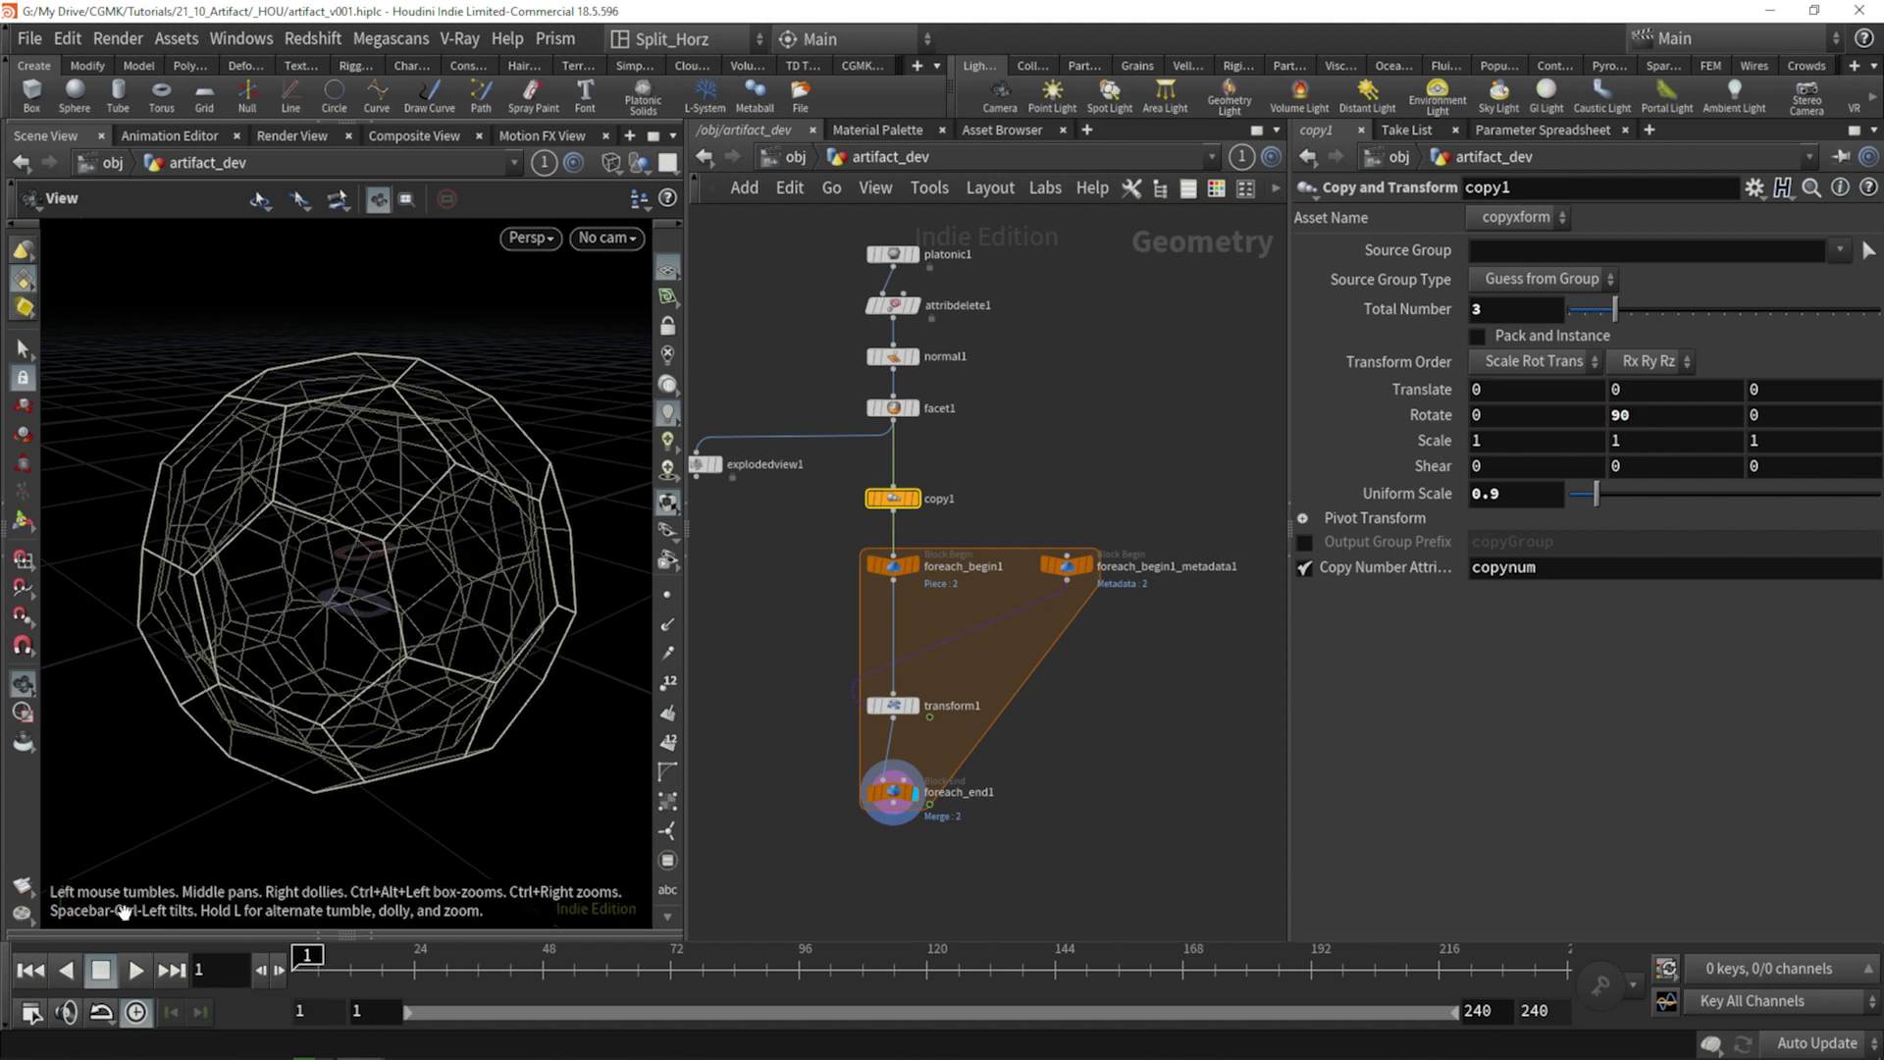
click(136, 970)
click(135, 970)
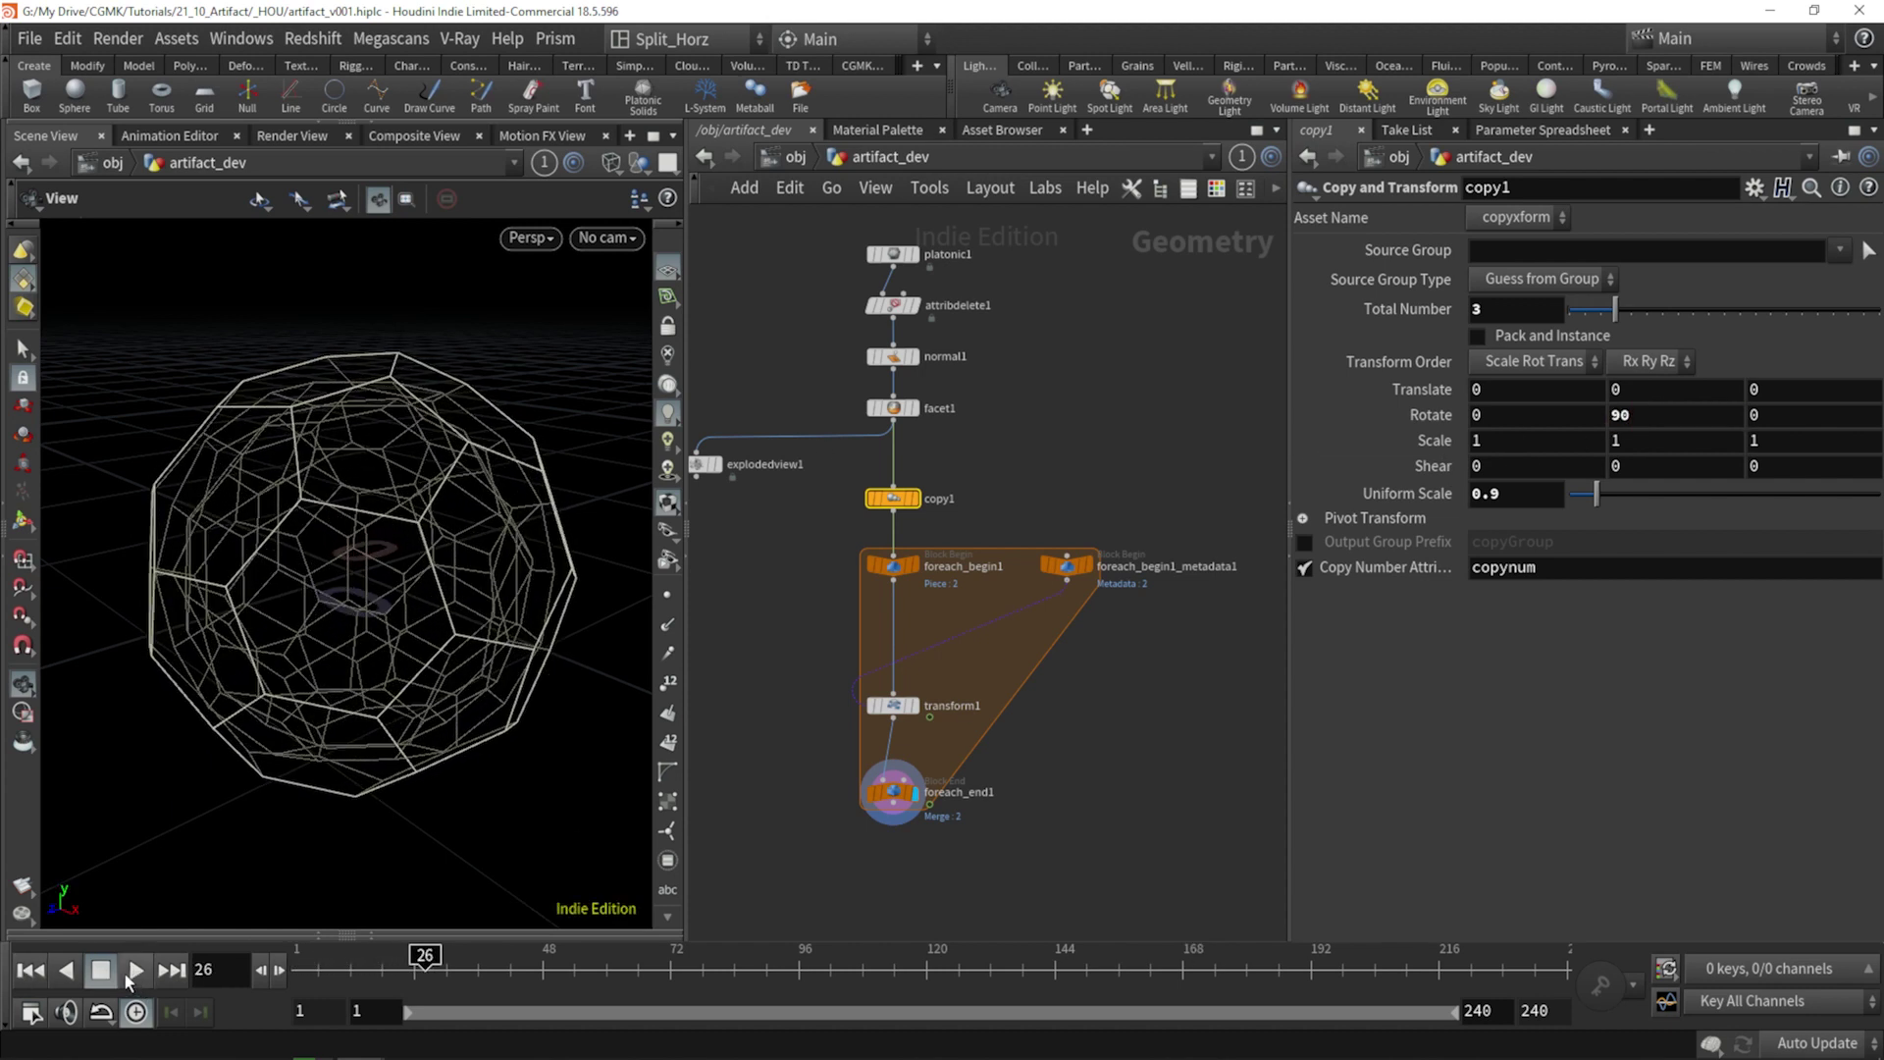
click(29, 970)
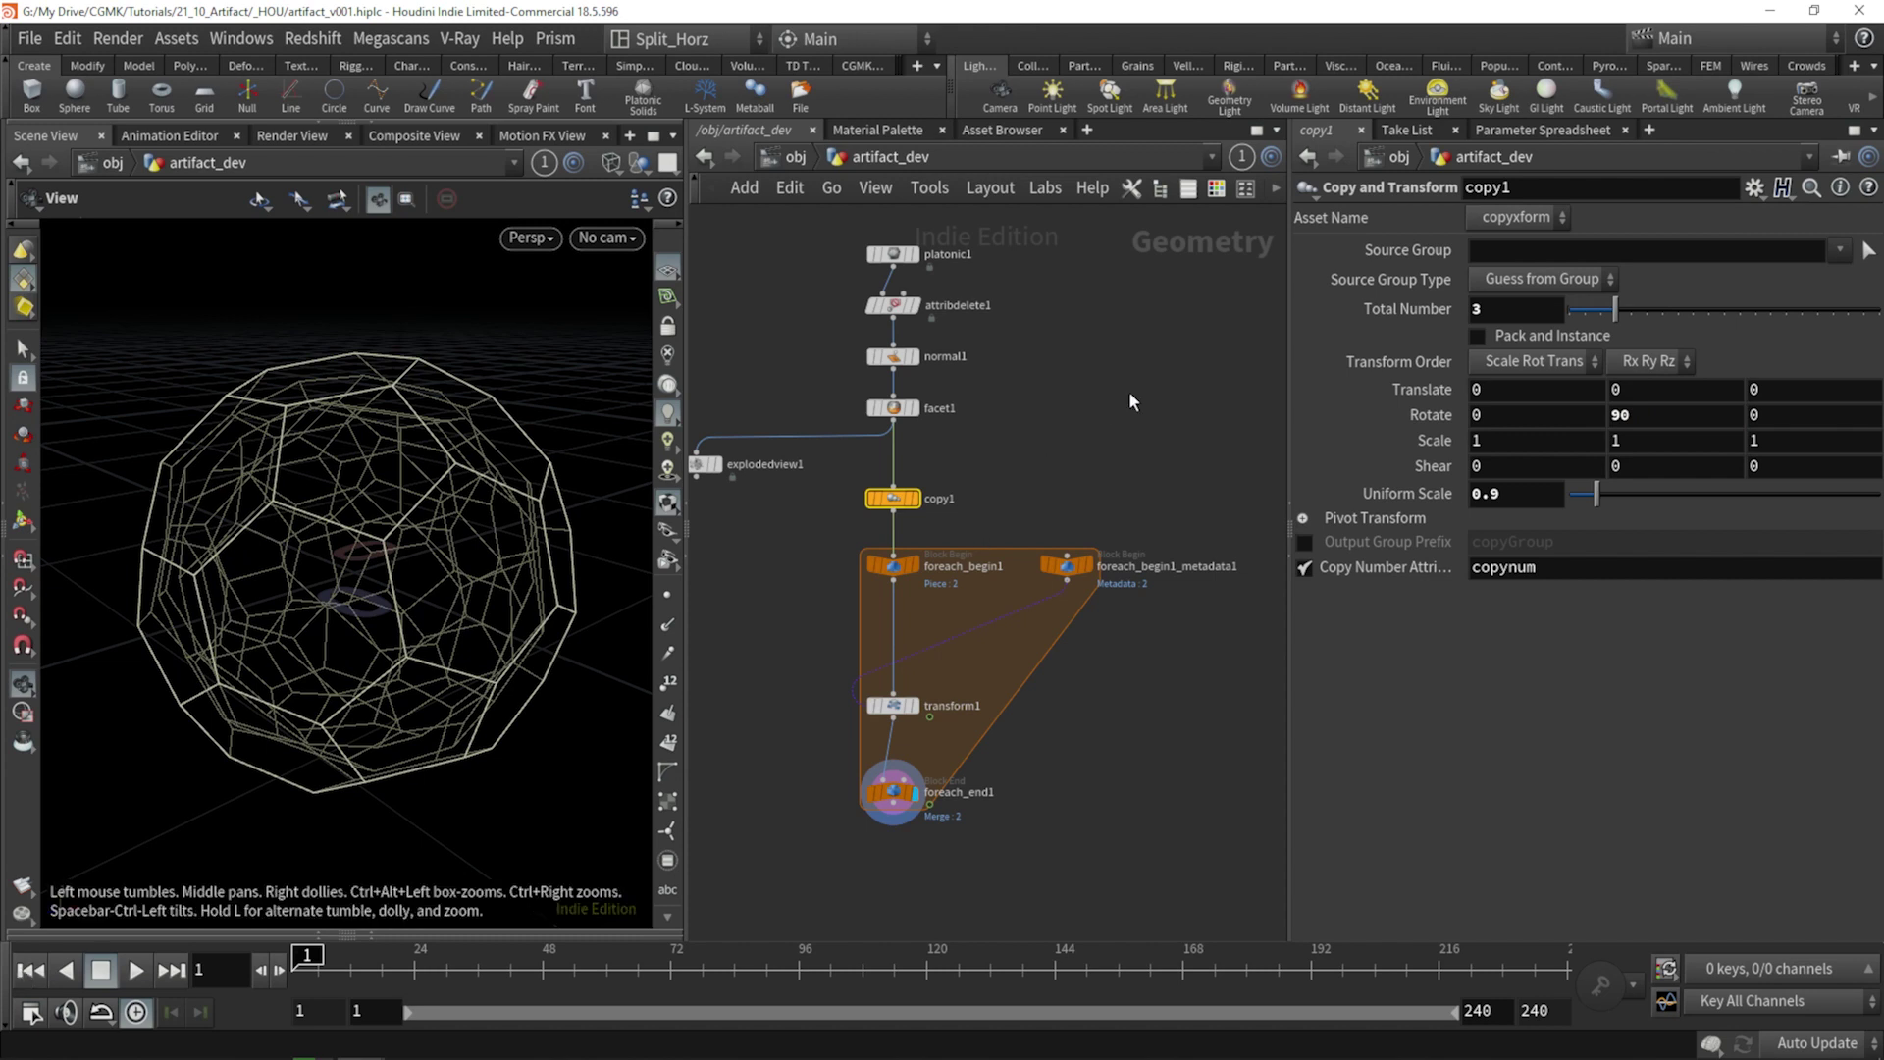